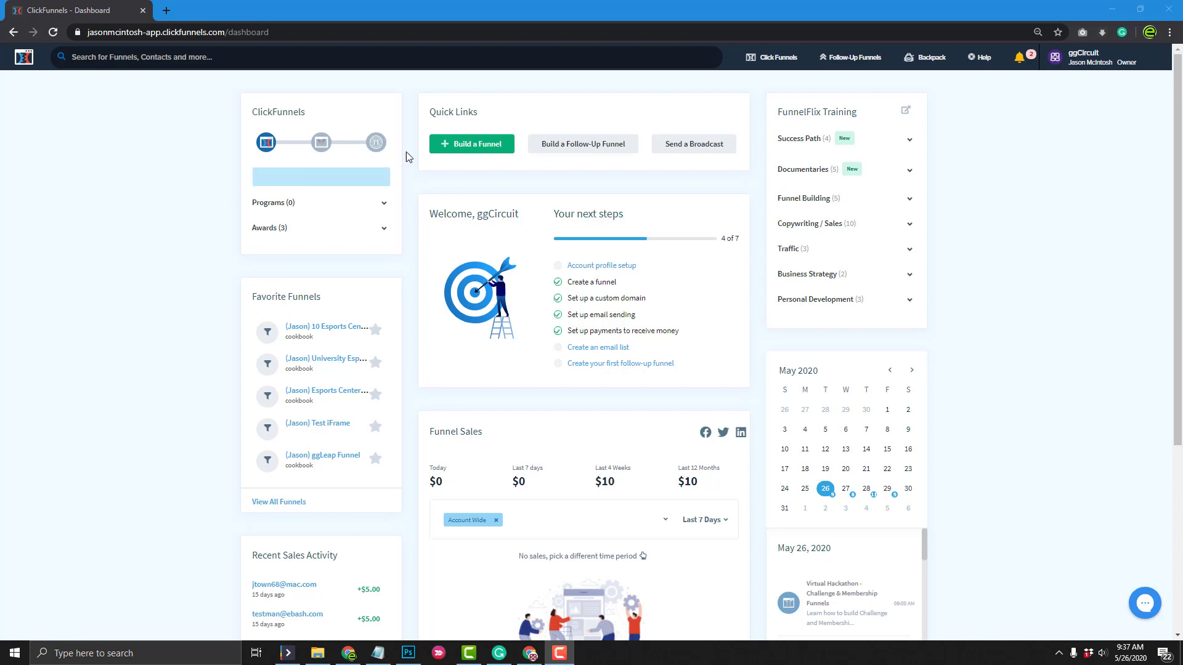
# Start a new funnel, open the Funnel Marketplace in a second tab, and close the goal dialog
pyautogui.click(480, 148)
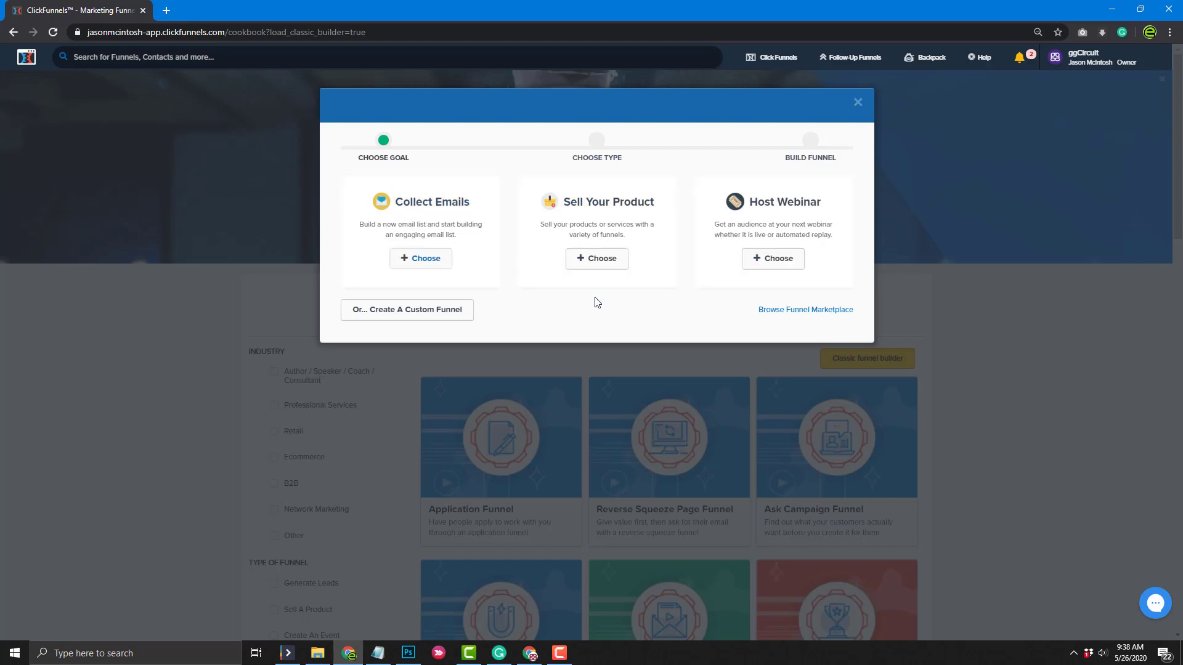
pyautogui.click(782, 313)
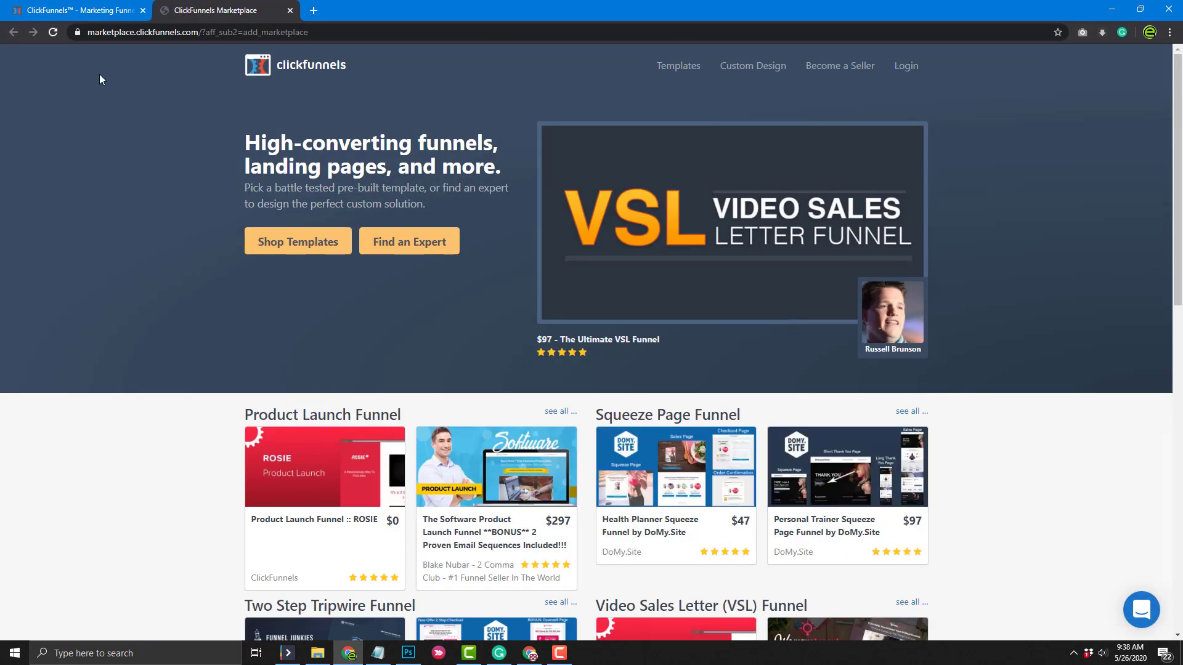
pyautogui.click(88, 11)
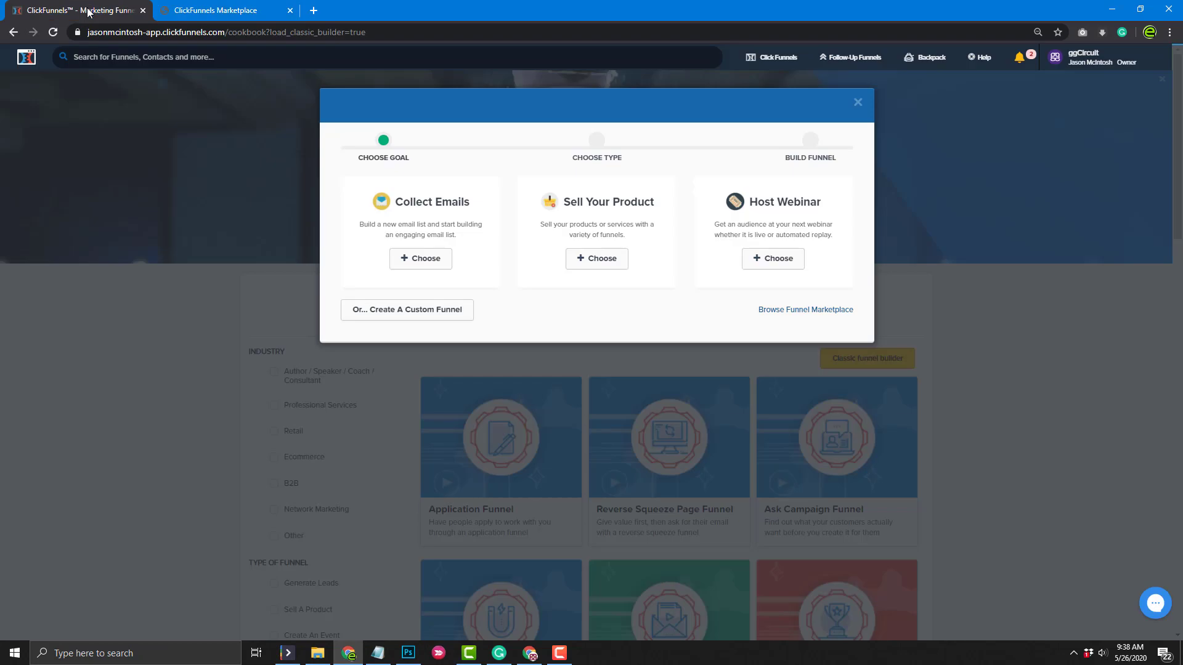
pyautogui.click(857, 107)
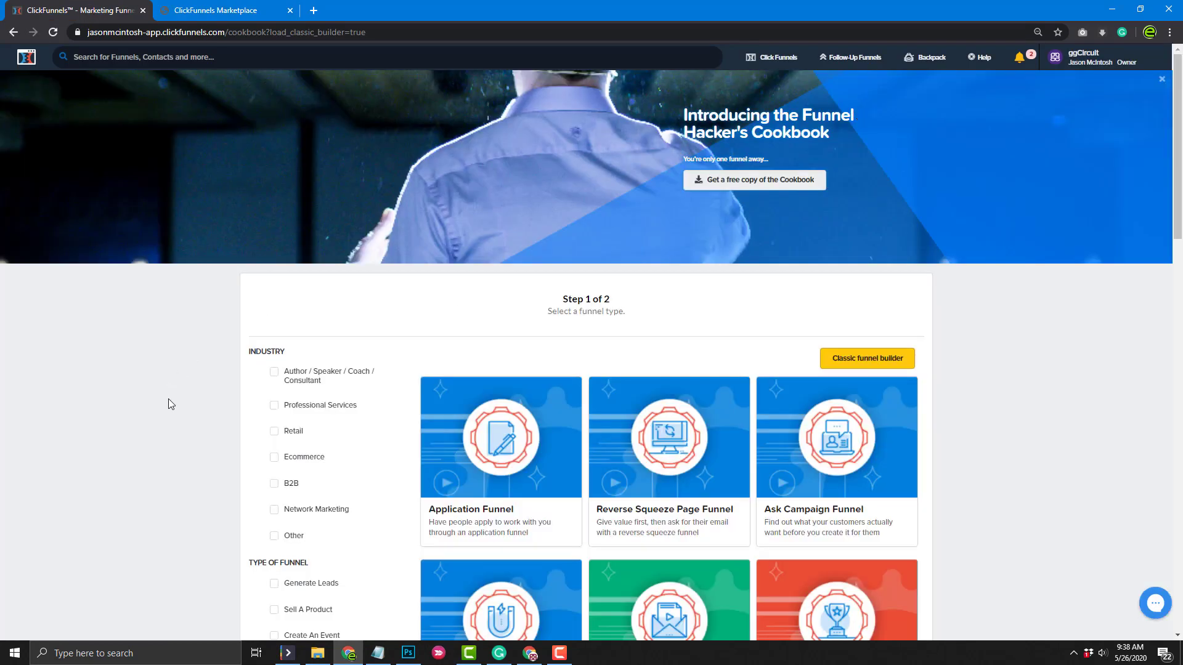
# Filter the funnel types to Generate Leads
pyautogui.scroll(-12, 206, 455)
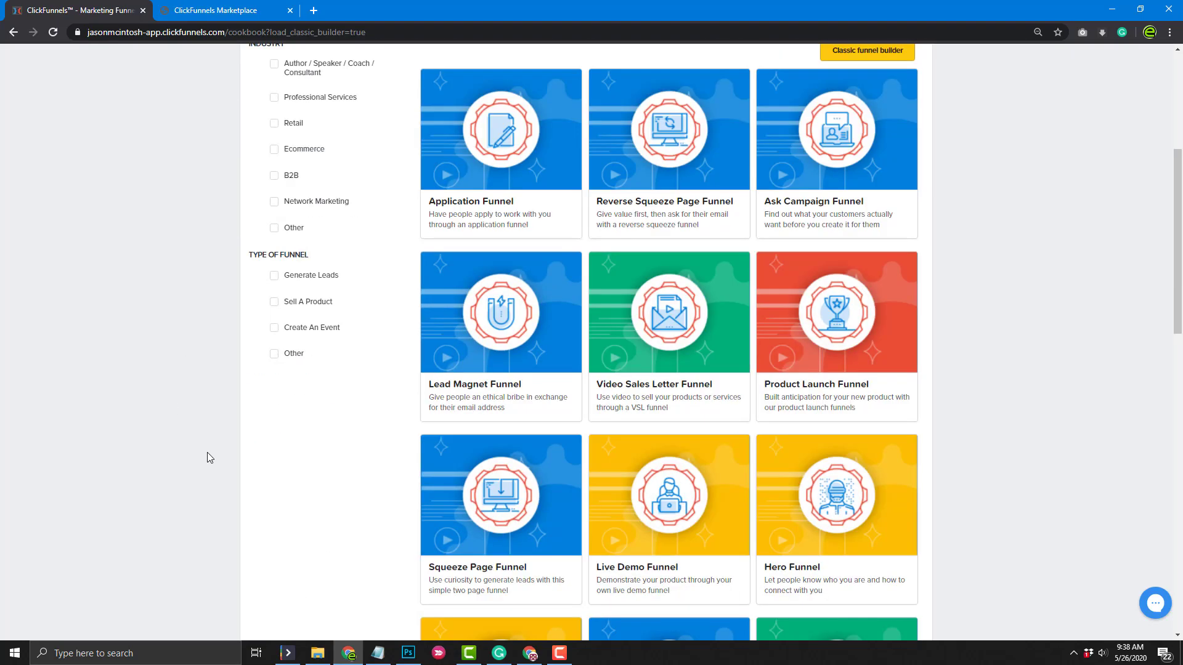
pyautogui.scroll(-3, 214, 465)
pyautogui.scroll(15, 223, 474)
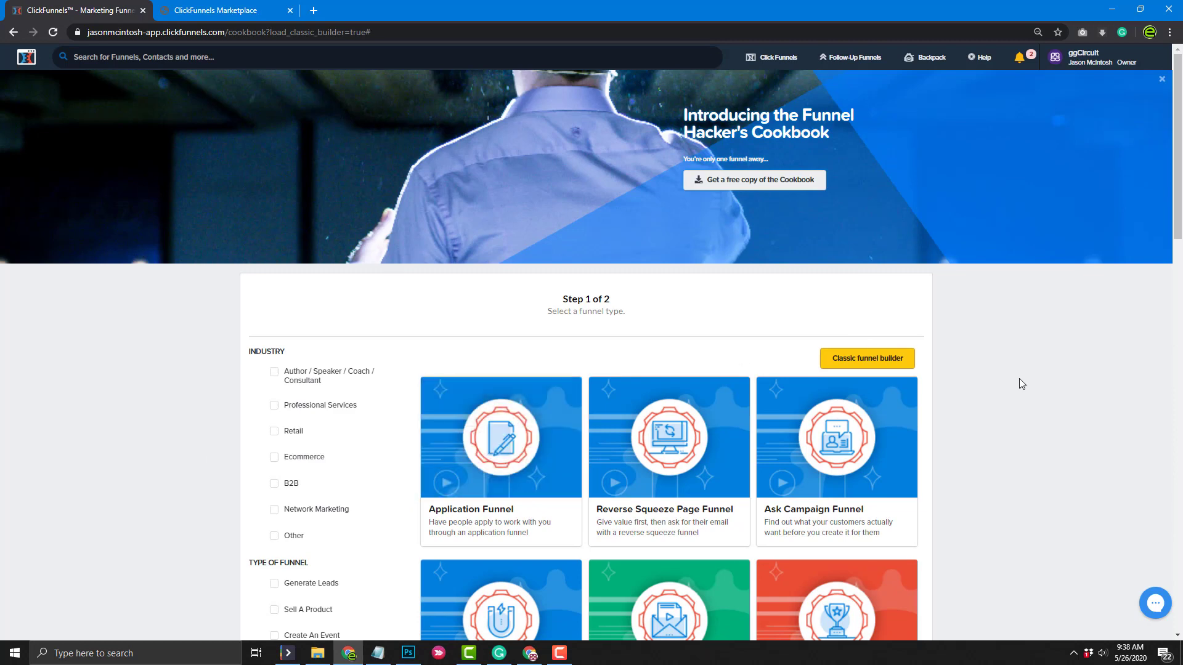
pyautogui.scroll(-1, 1019, 383)
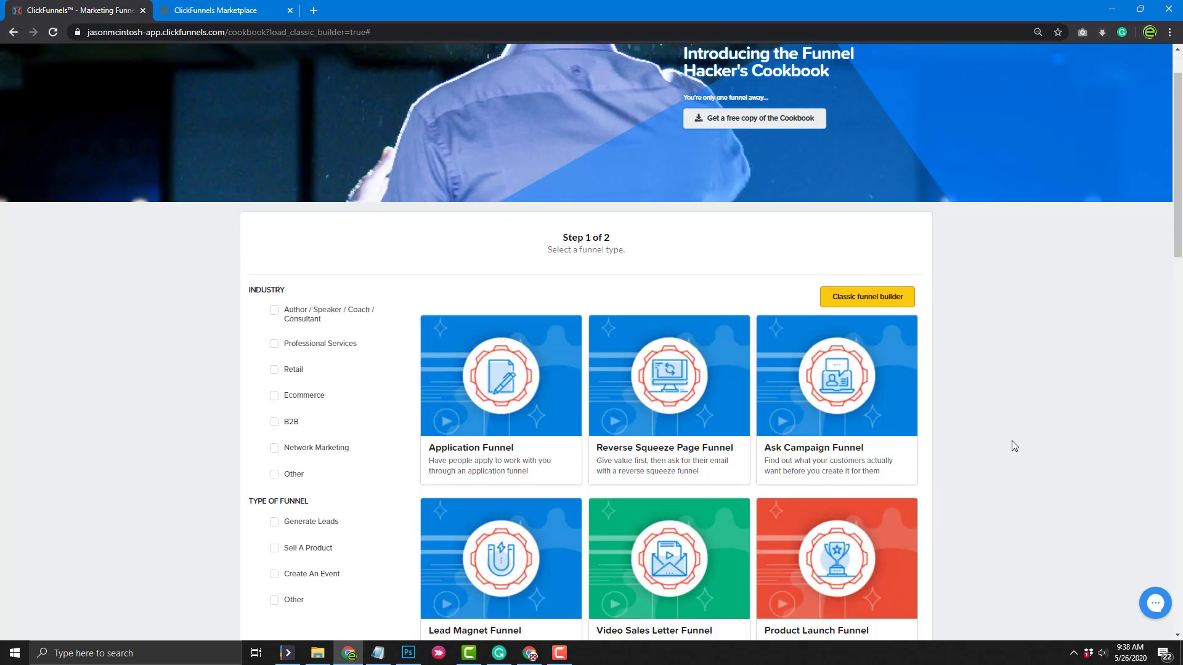
pyautogui.scroll(-1, 1014, 445)
pyautogui.scroll(-1, 1014, 445)
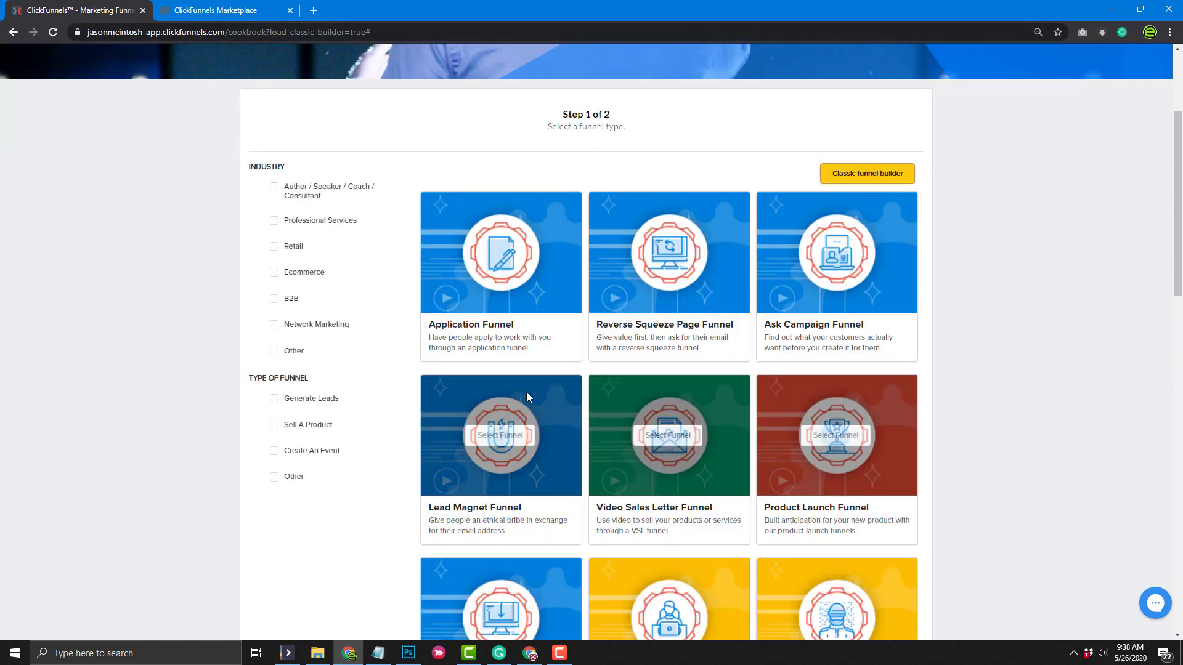
pyautogui.click(275, 398)
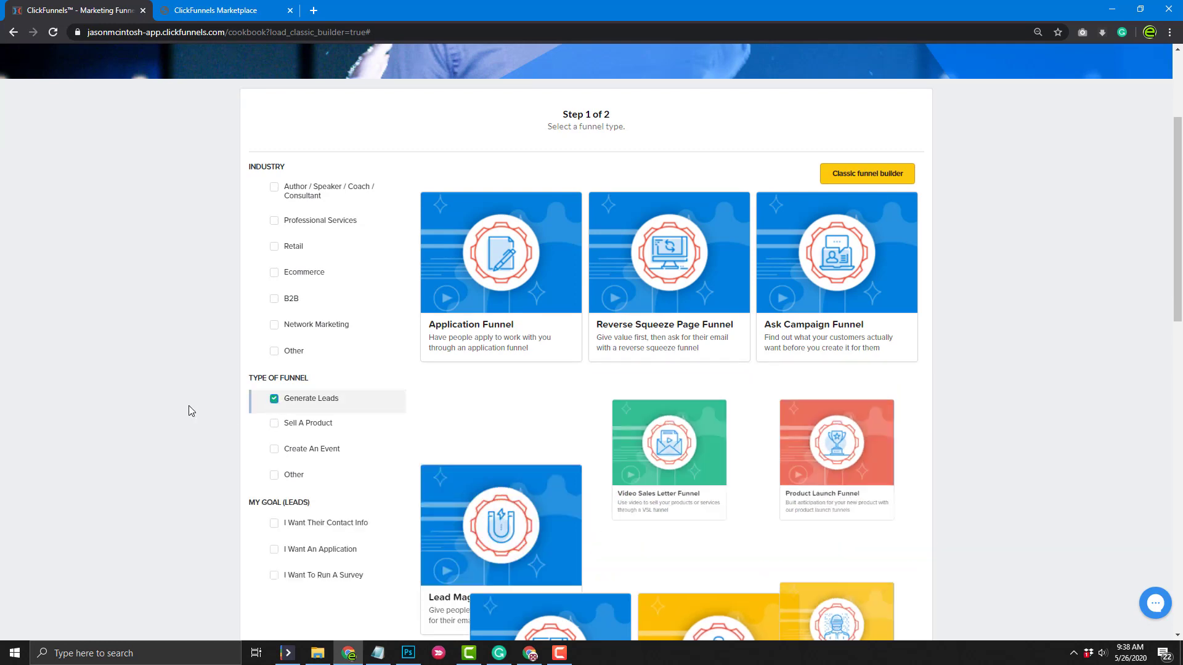
# Select the Squeeze Page Funnel from the lead-generation funnel types
pyautogui.scroll(-2, 161, 495)
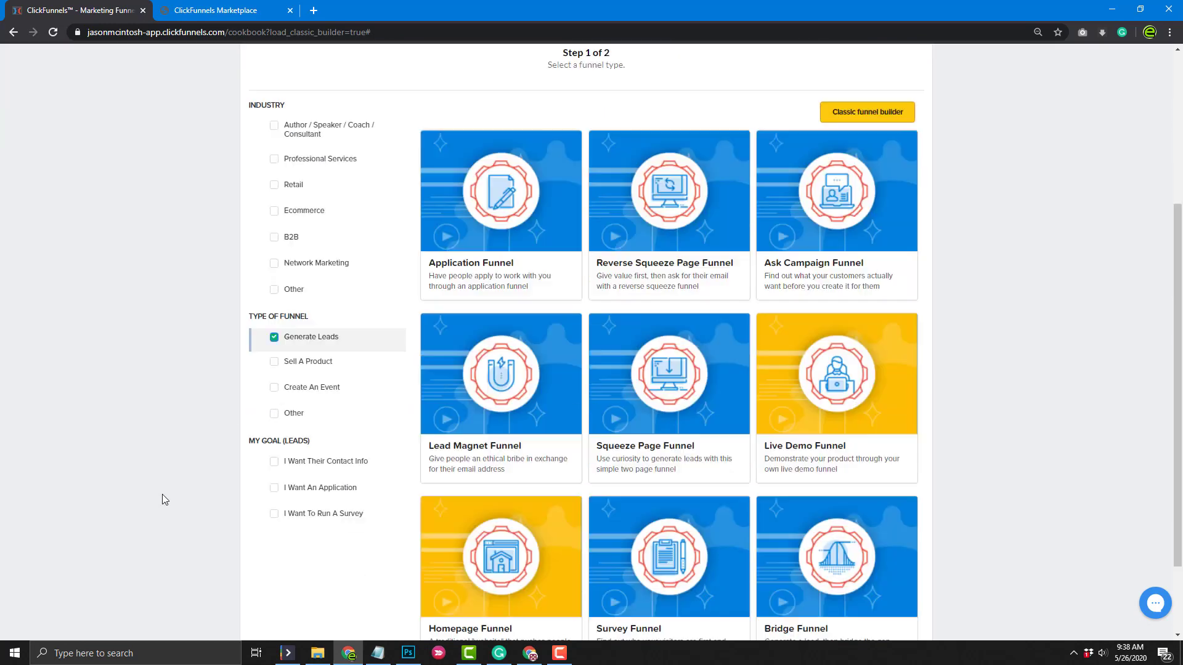
pyautogui.scroll(-1, 164, 499)
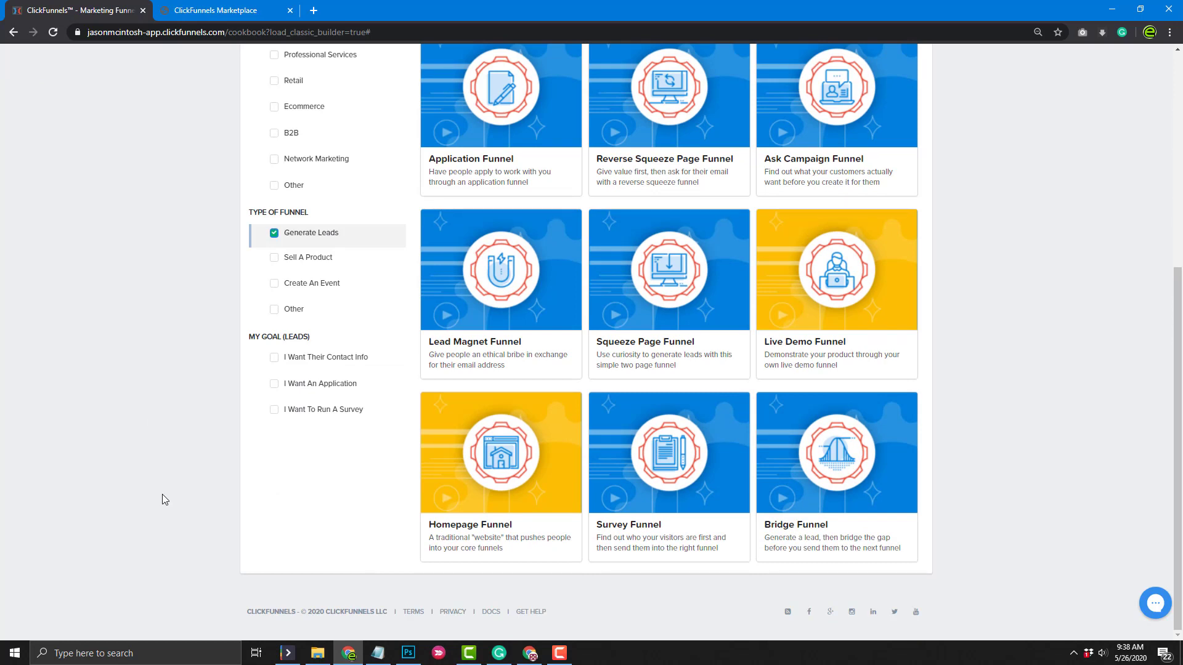
pyautogui.moveTo(649, 315)
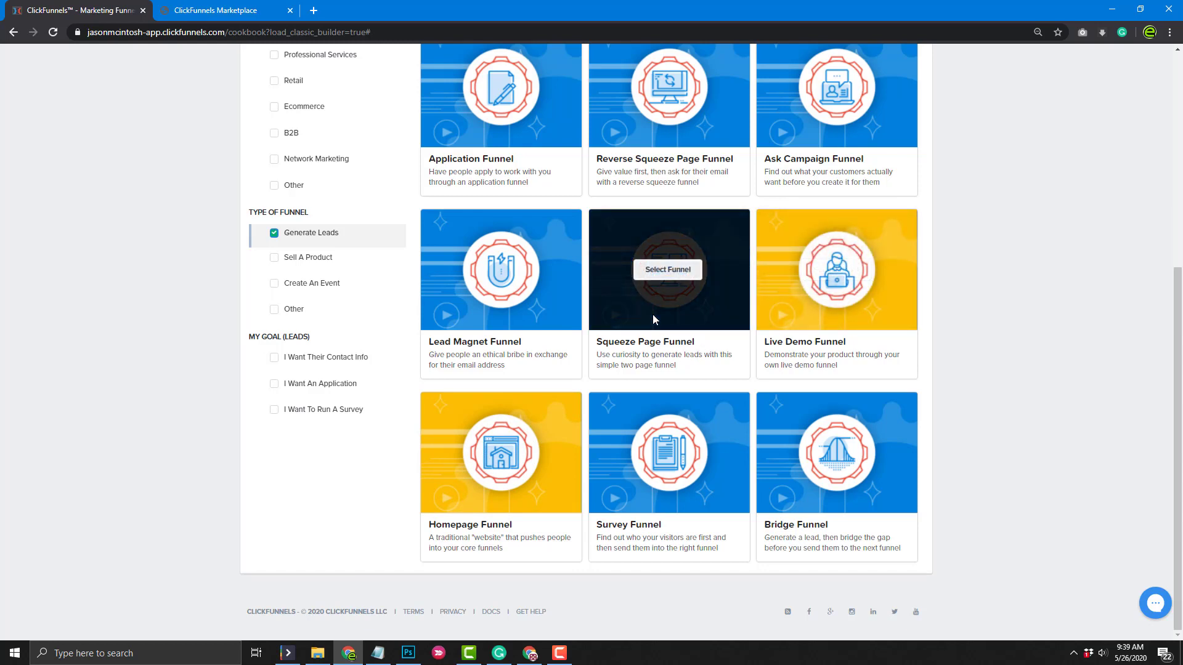
pyautogui.click(667, 271)
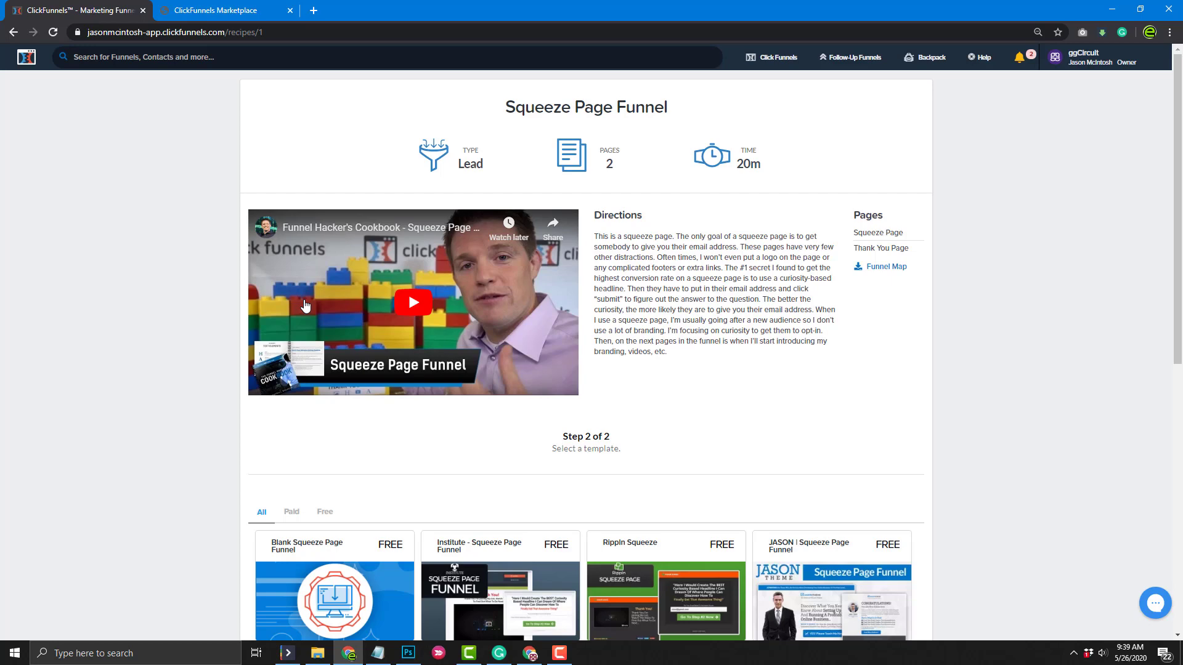
# Browse the Squeeze Page Funnel templates and open the free CONQUER template
pyautogui.scroll(-4, 193, 411)
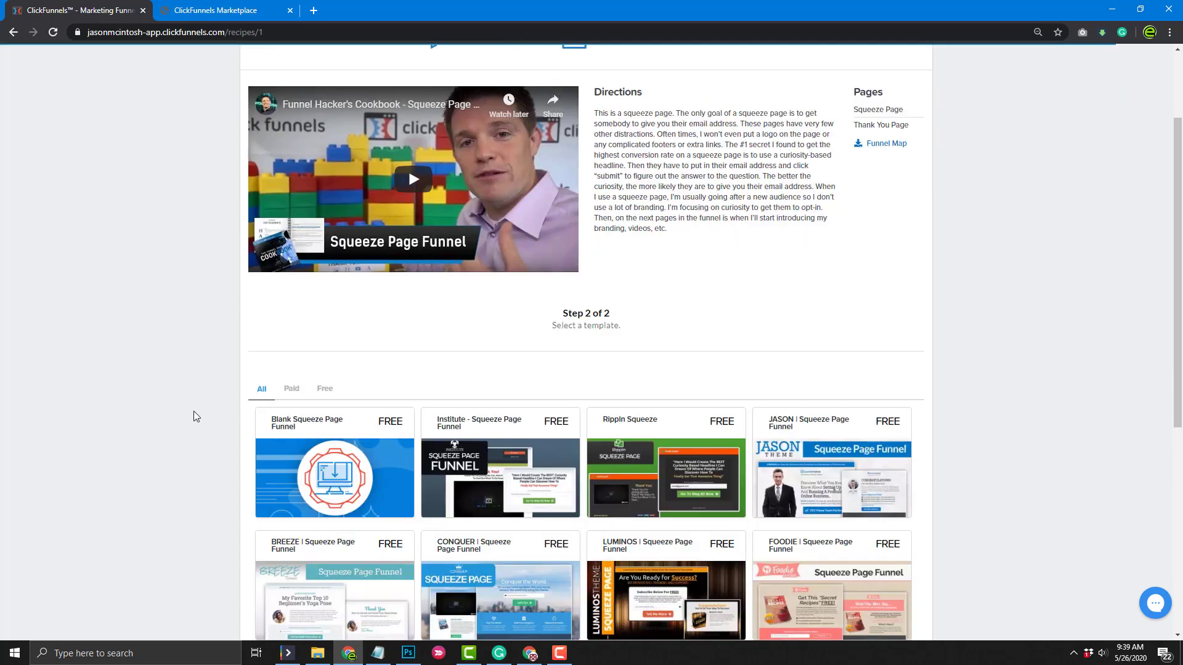
pyautogui.scroll(-2, 194, 412)
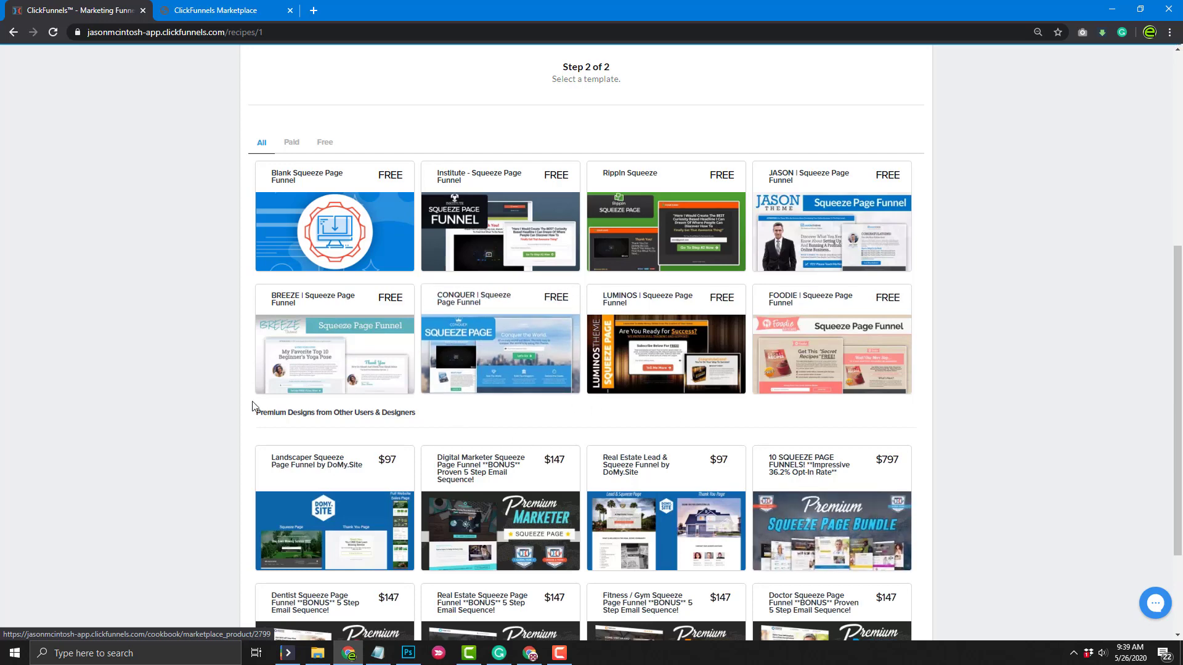
pyautogui.scroll(-2, 206, 406)
pyautogui.scroll(2, 582, 502)
pyautogui.scroll(-2, 582, 502)
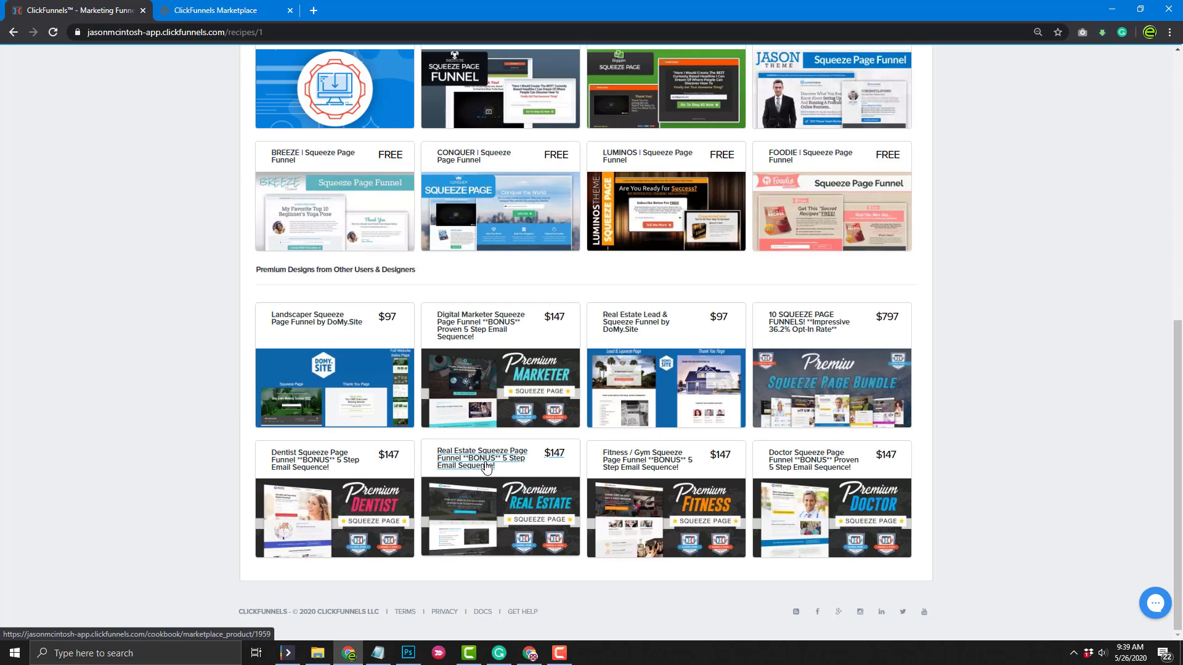
pyautogui.scroll(3, 486, 470)
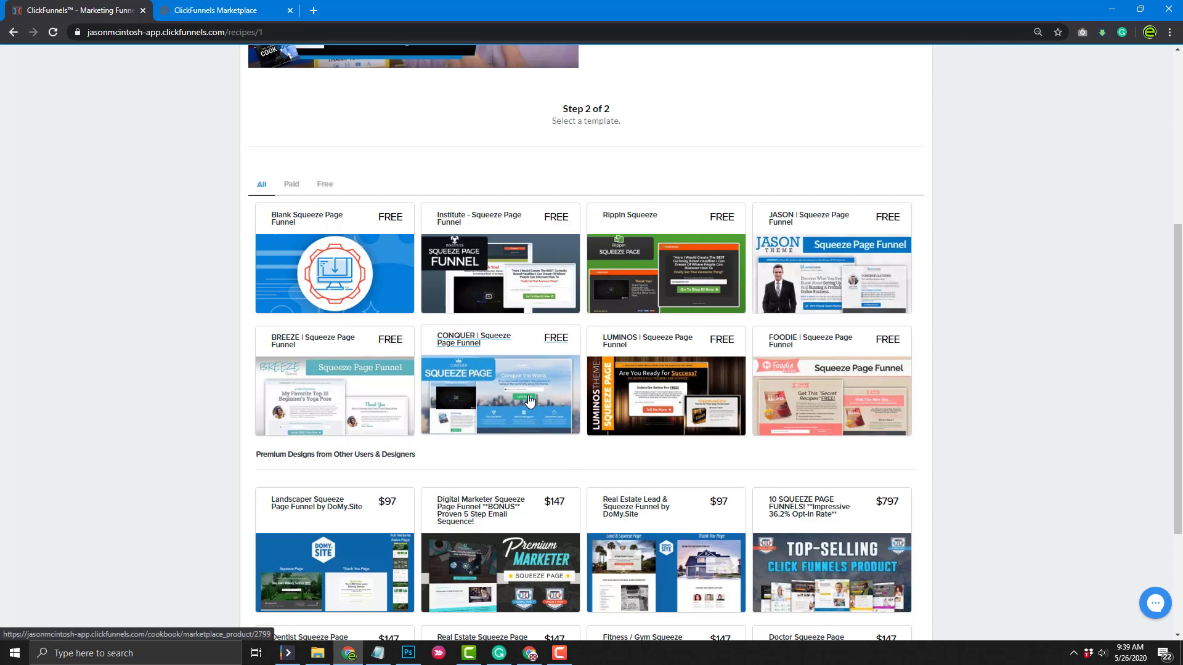
pyautogui.click(546, 340)
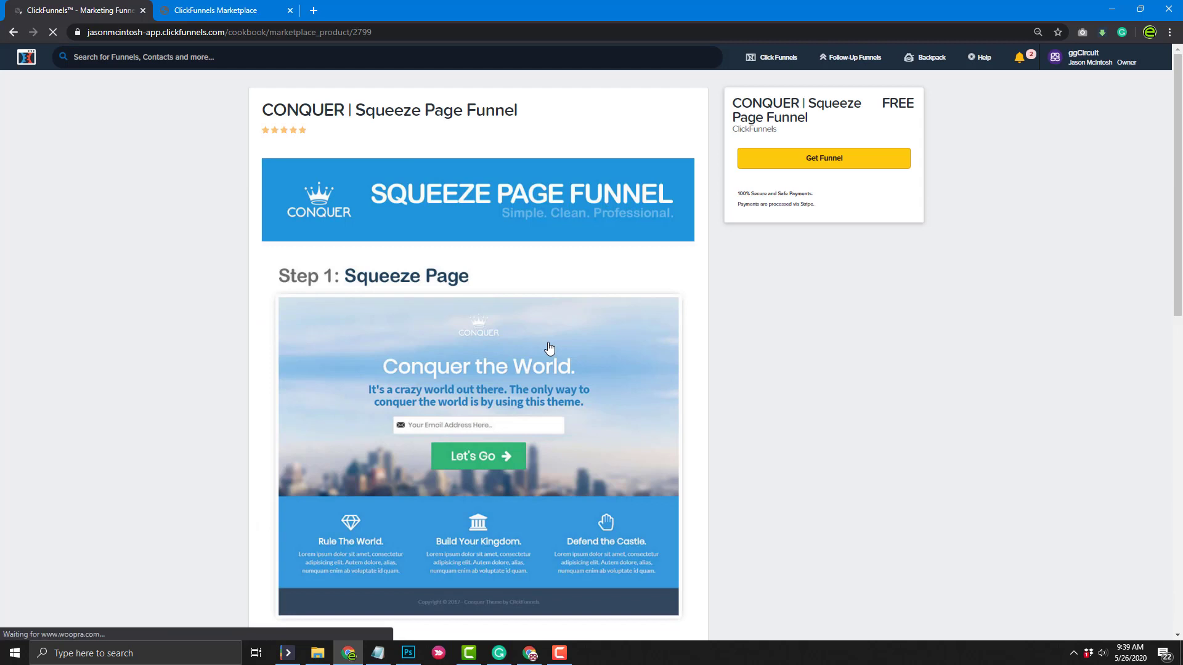
# Get the CONQUER funnel, dismiss the New Badge popup, and edit the Squeeze Page step
pyautogui.click(817, 159)
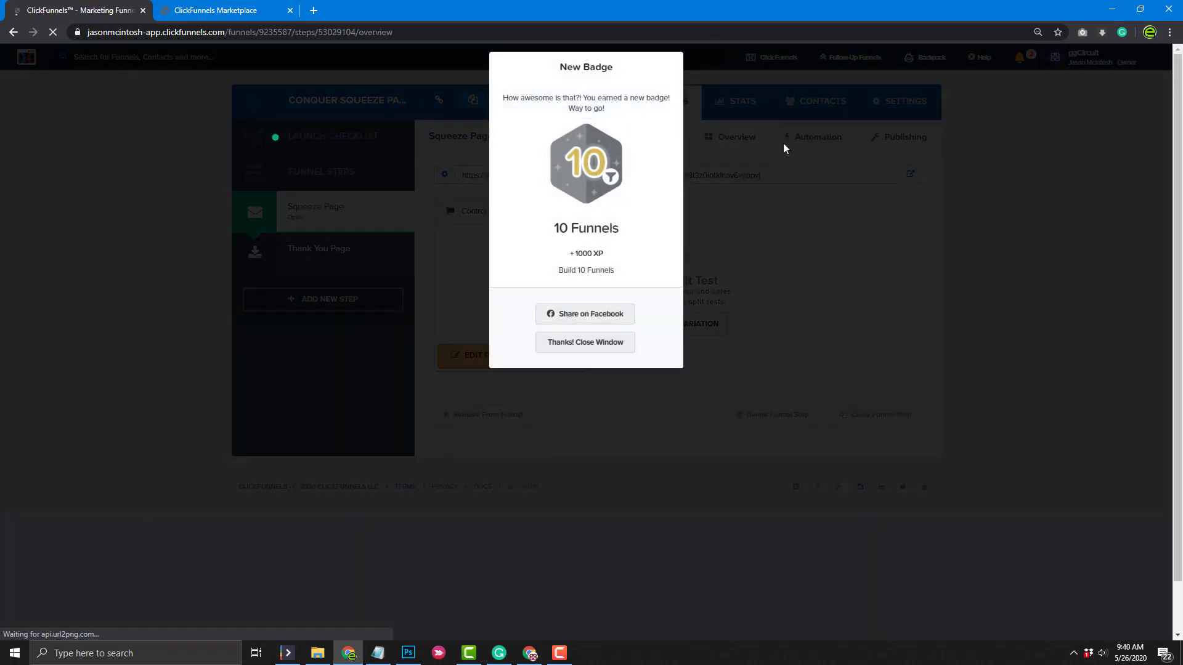
pyautogui.click(610, 342)
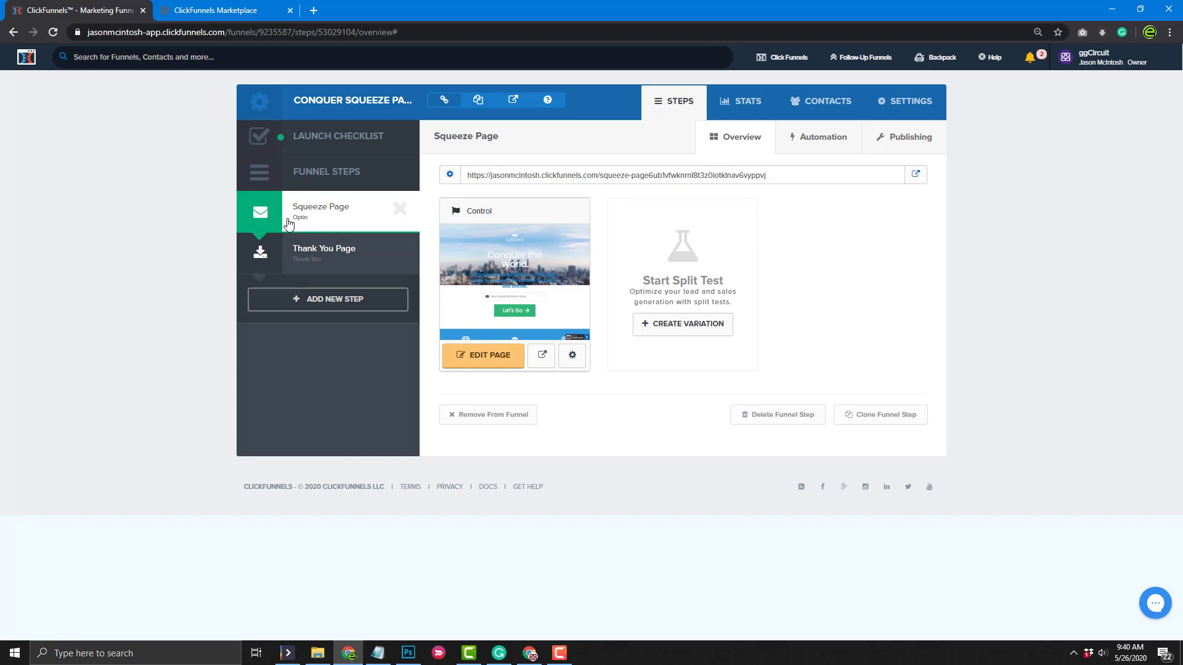
pyautogui.click(491, 364)
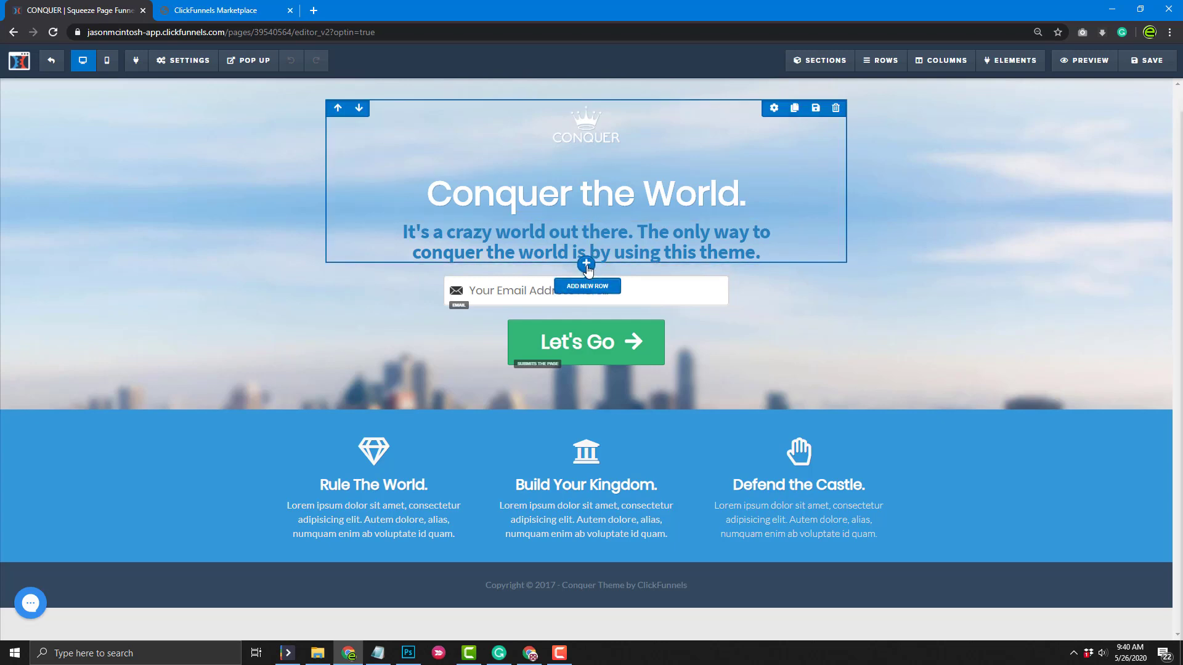
# Add a two-column row and move the email field and Let's Go button into its right column
pyautogui.click(586, 266)
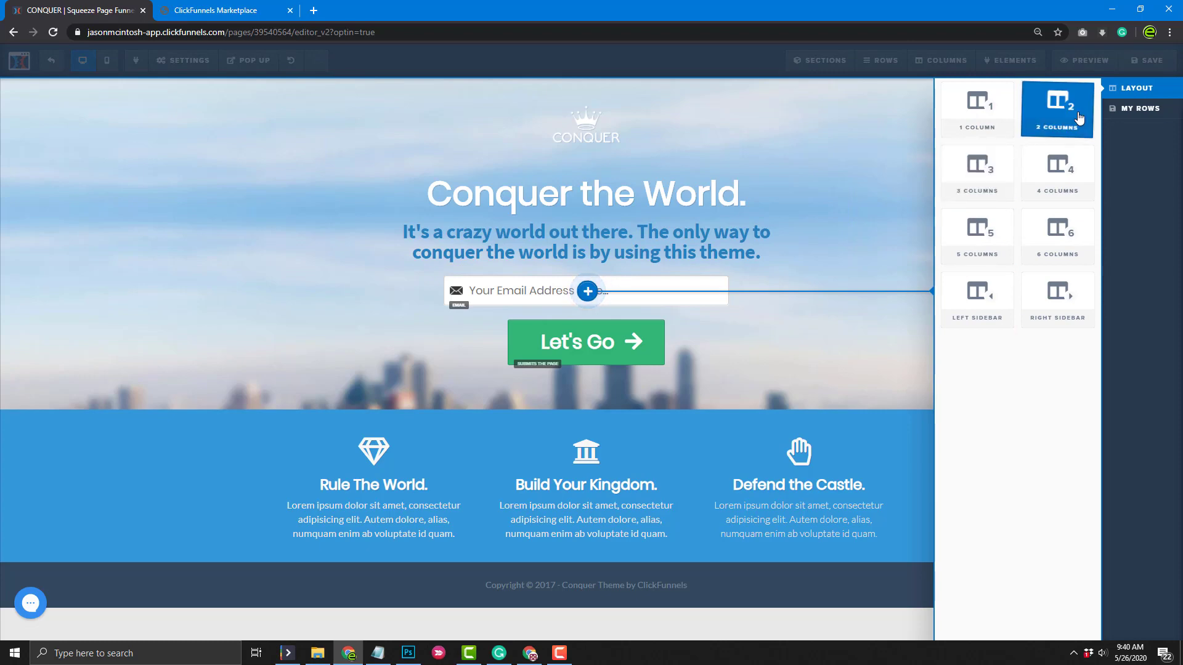
pyautogui.click(1078, 117)
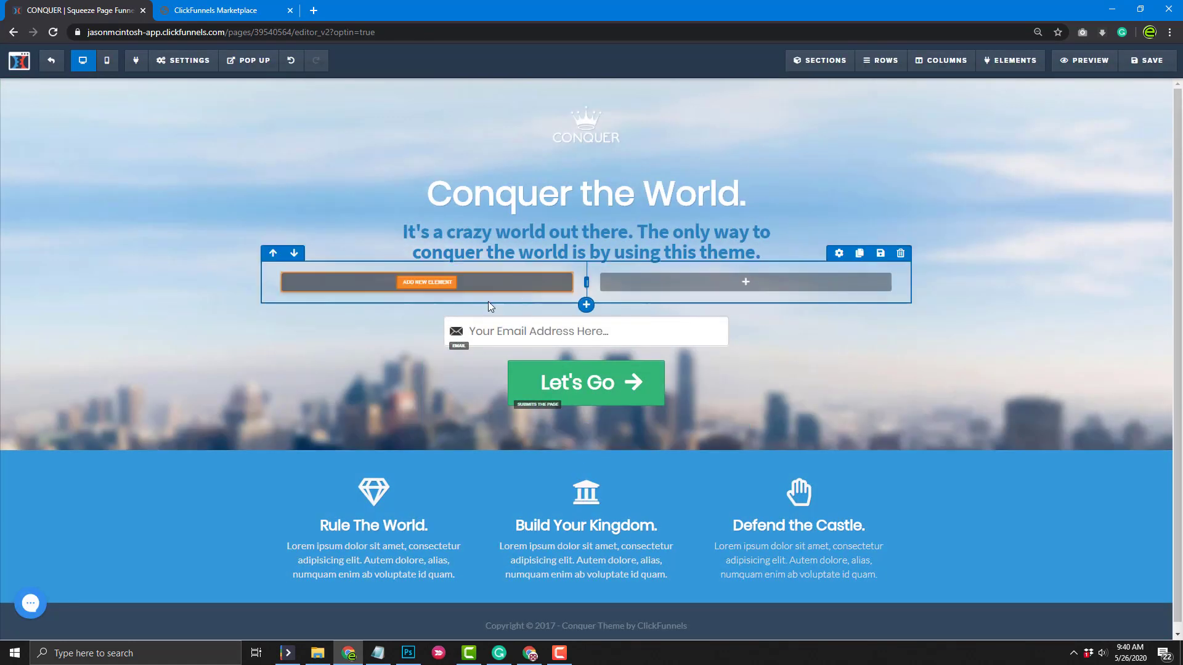
pyautogui.moveTo(598, 332); pyautogui.dragTo(727, 290)
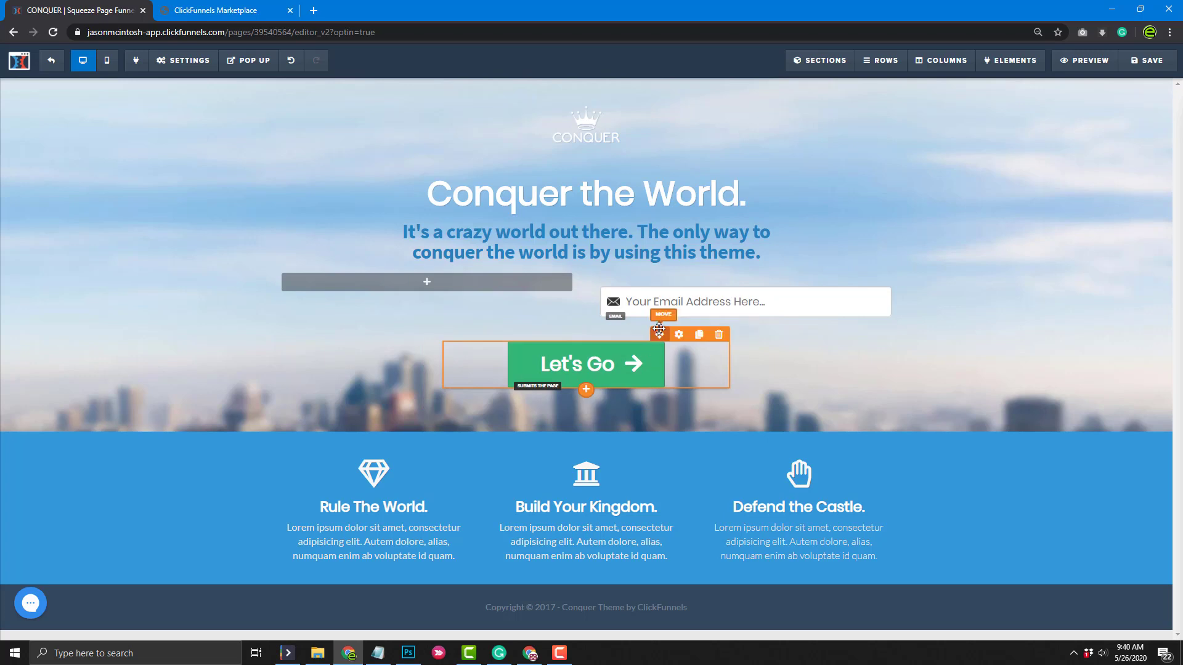
pyautogui.moveTo(656, 337); pyautogui.dragTo(726, 325)
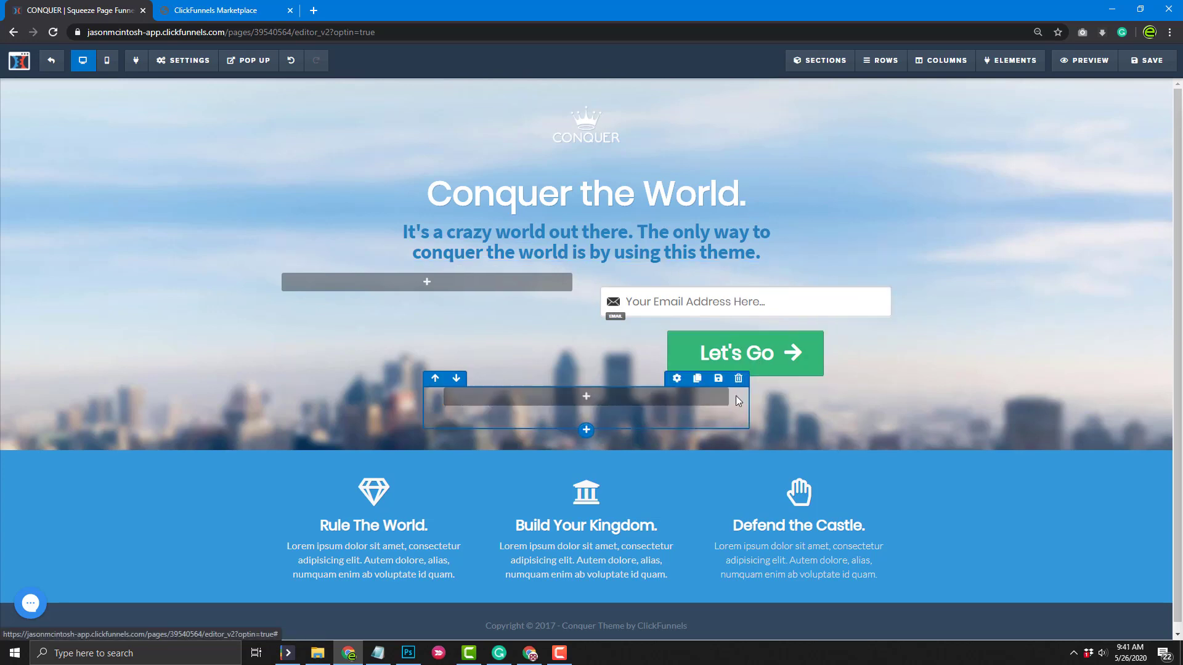
# Delete the leftover empty row and the blue three-feature section
pyautogui.click(739, 379)
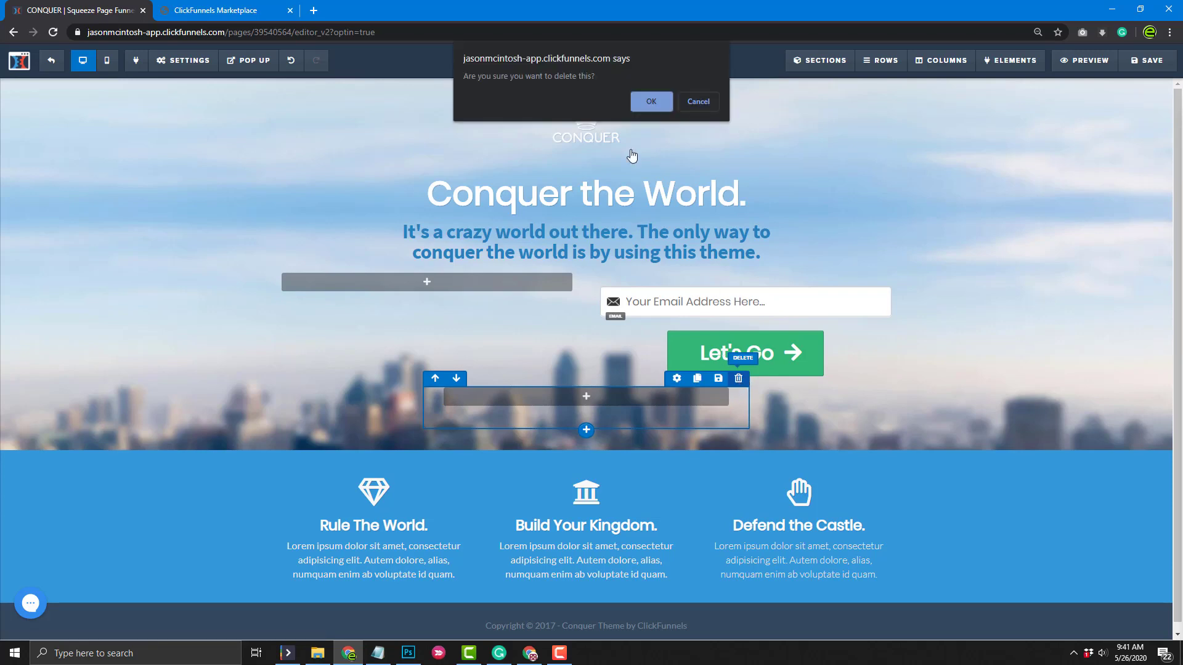
pyautogui.click(638, 99)
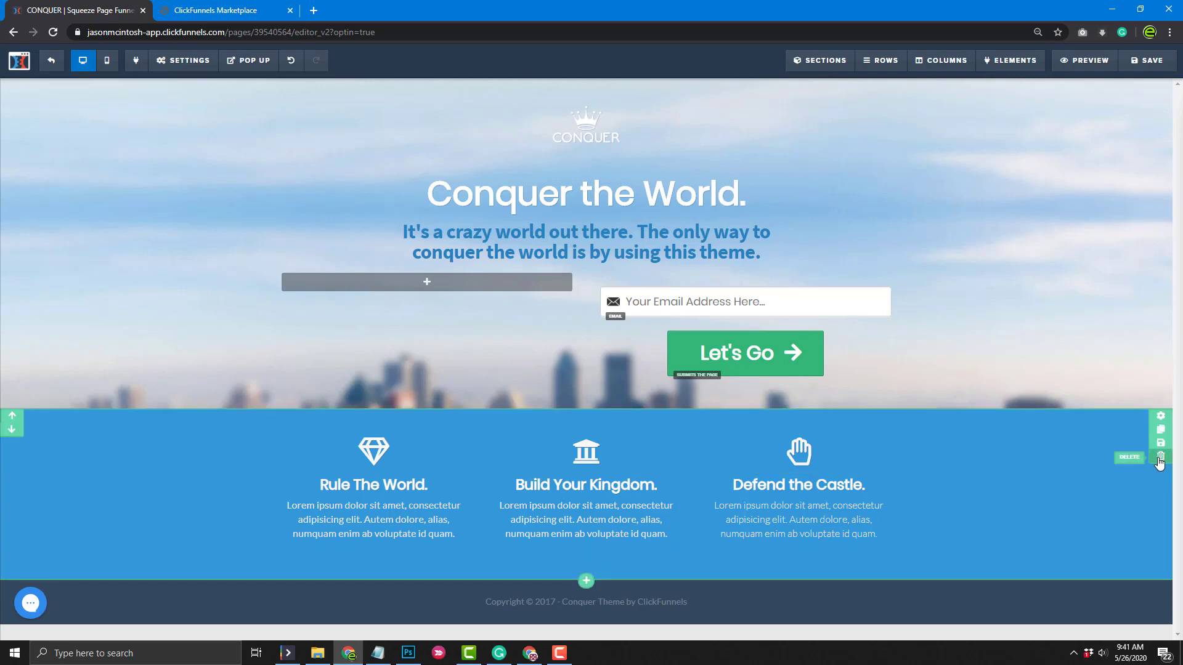
pyautogui.click(1159, 457)
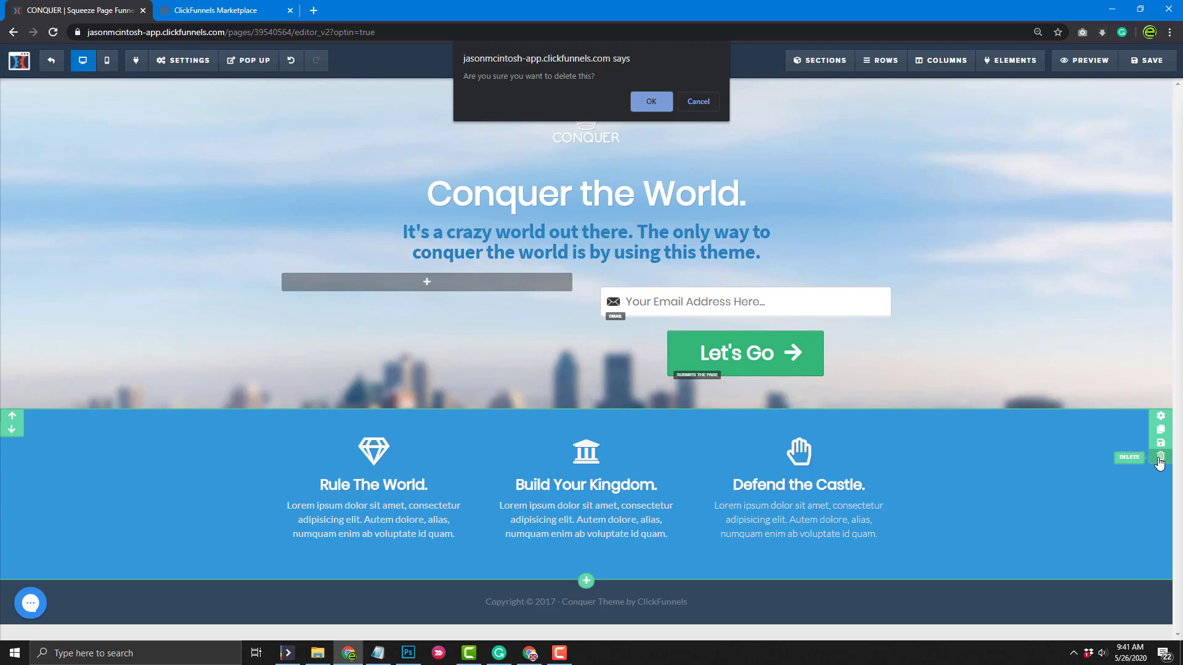
pyautogui.click(646, 102)
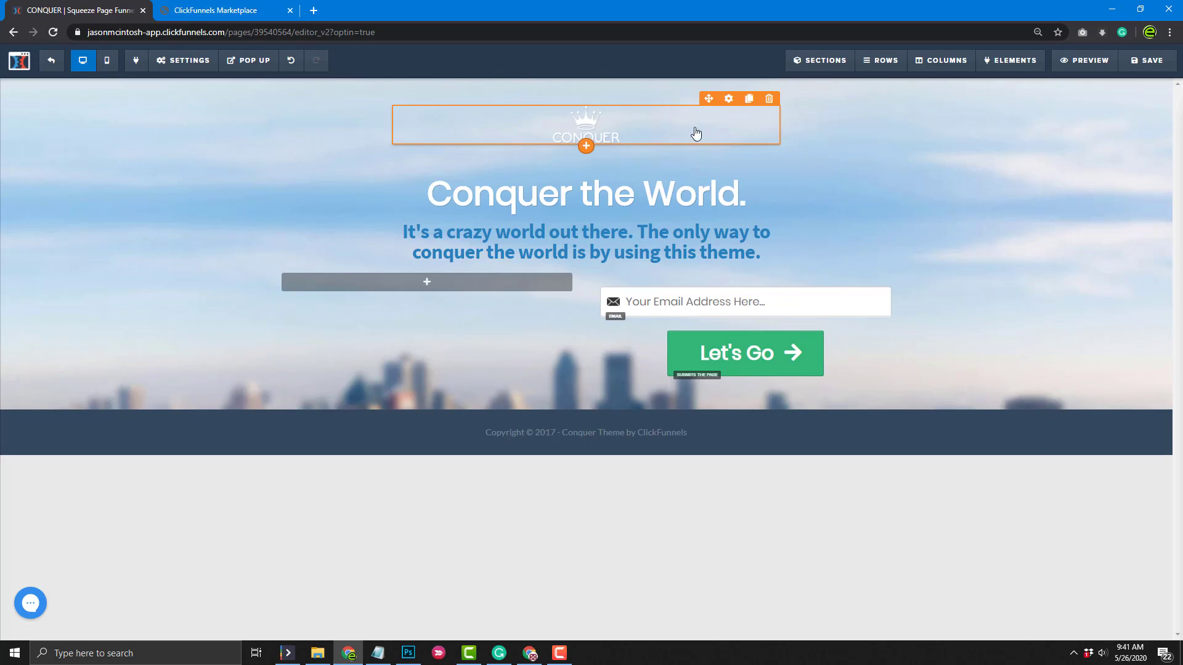
# Replace the CONQUER logo with the CIRCUIT logo from page 2 of the image library
pyautogui.click(729, 100)
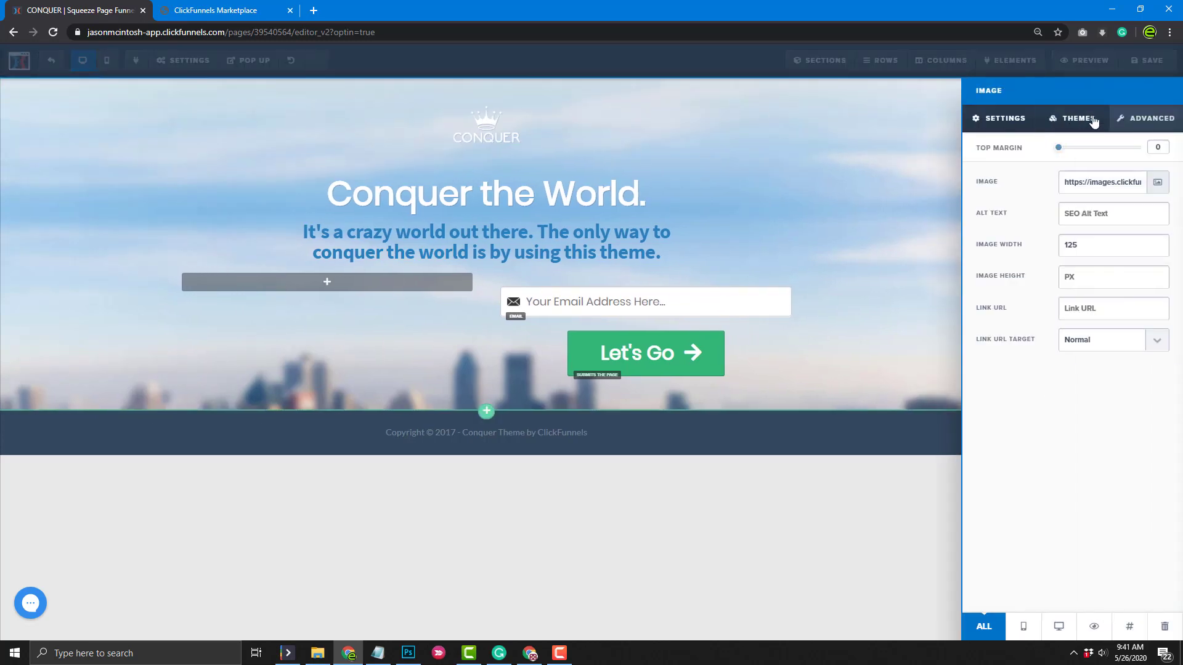
pyautogui.click(1158, 185)
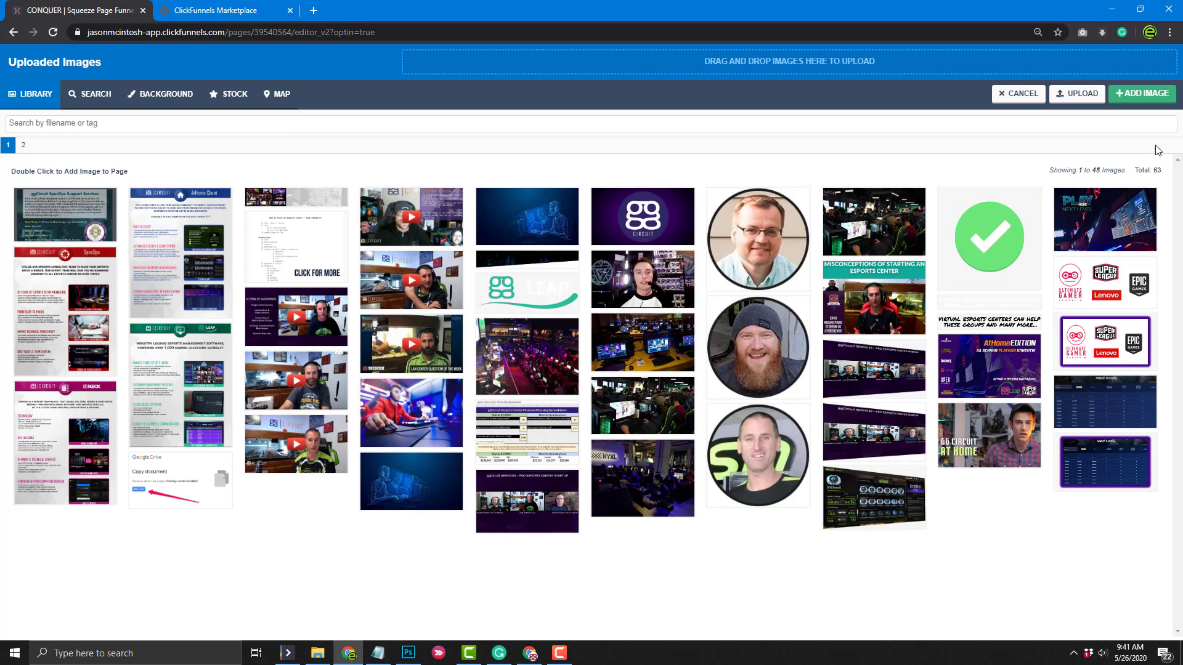
pyautogui.click(23, 146)
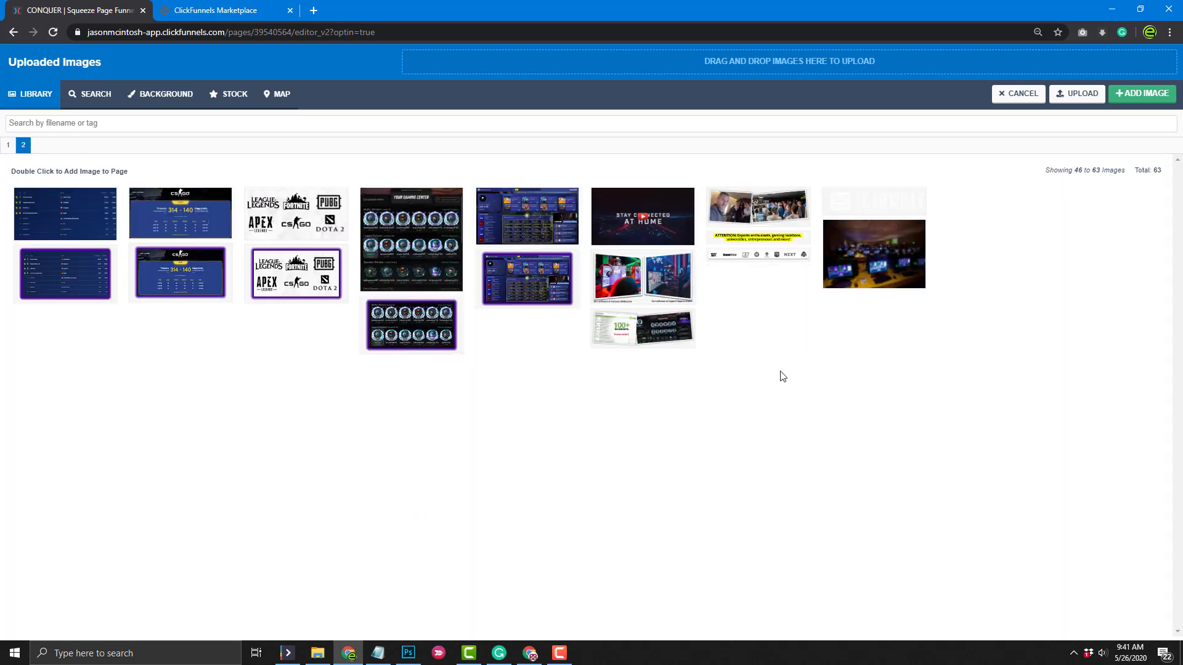
pyautogui.click(895, 202)
pyautogui.click(1140, 93)
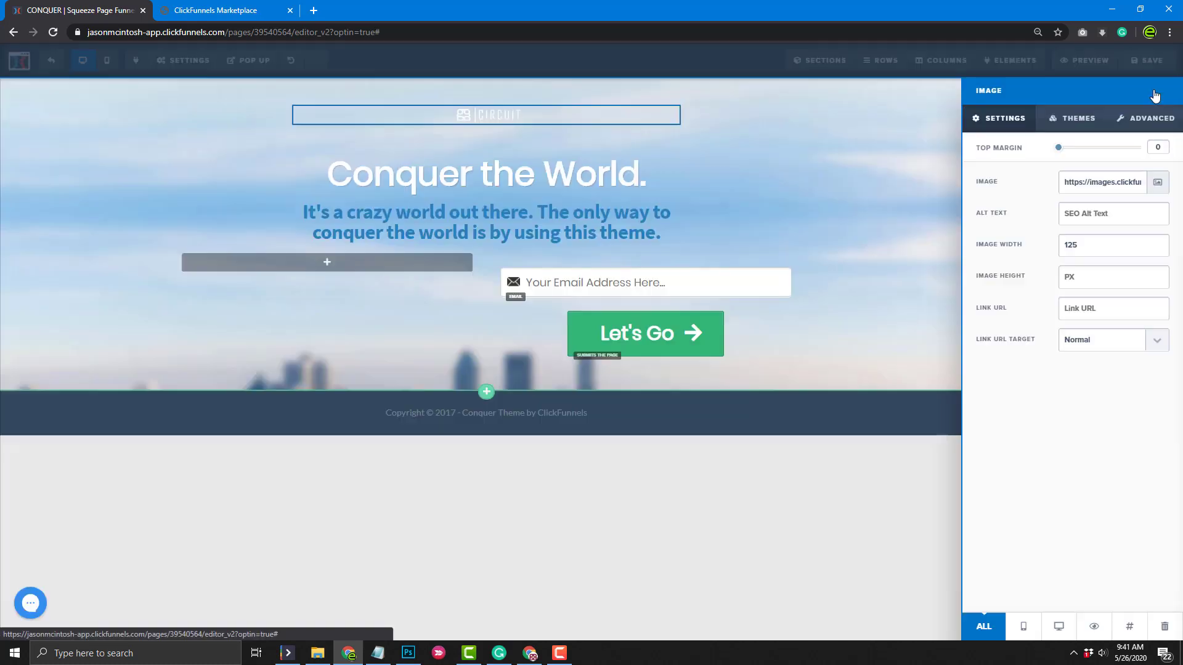
pyautogui.click(515, 117)
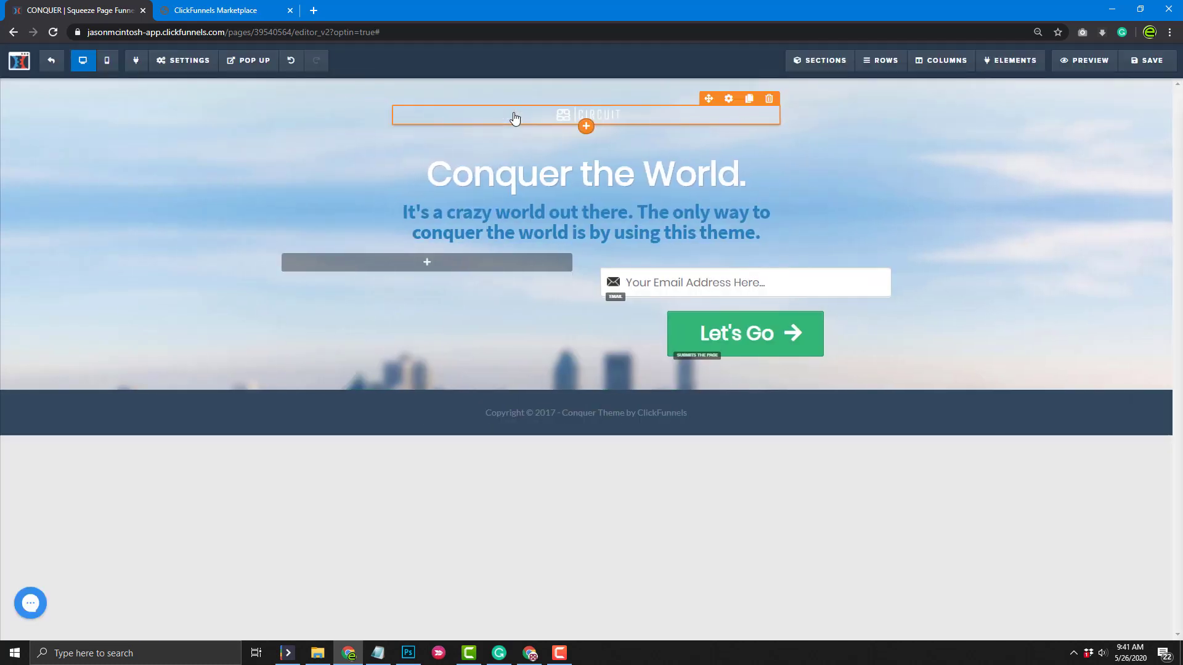
# Change the logo's Image Width from 125 to 250
pyautogui.click(727, 100)
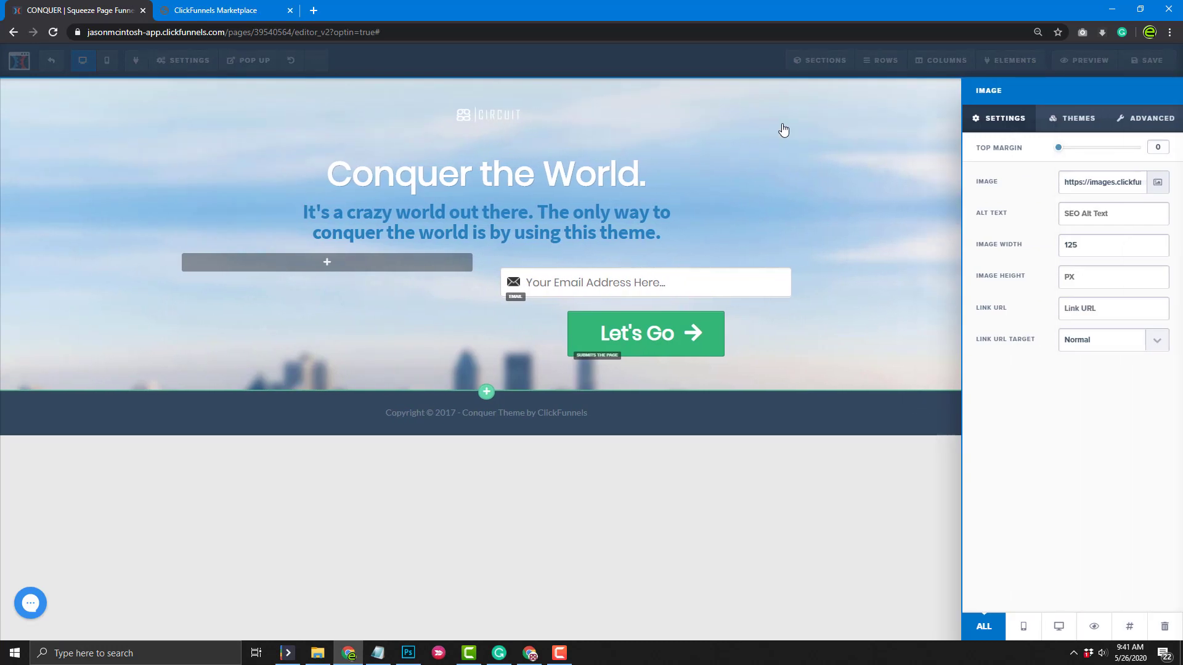
pyautogui.moveTo(1046, 251); pyautogui.dragTo(1045, 249)
pyautogui.write('250')
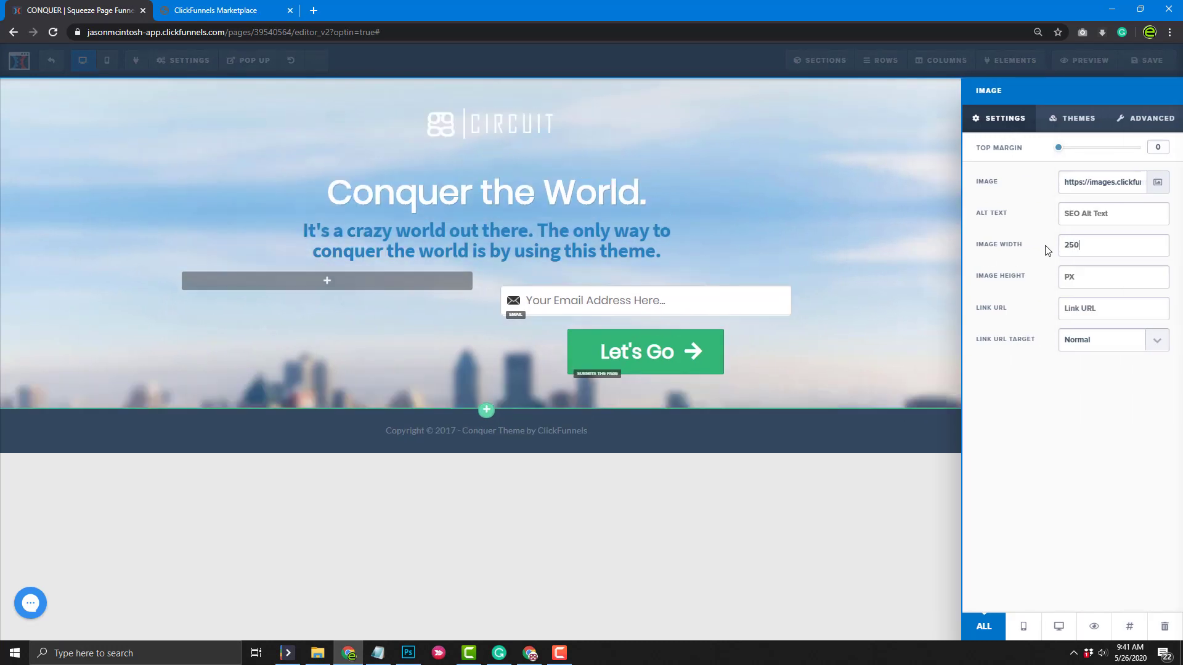
pyautogui.click(576, 205)
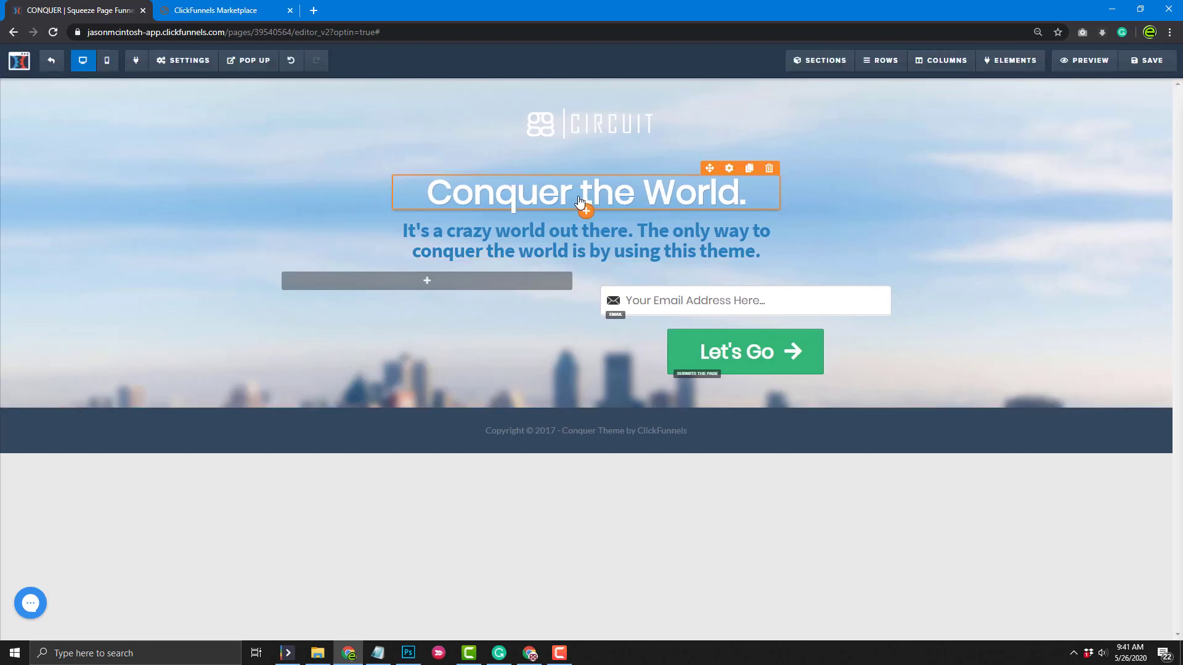
# Change the headline to 'Check Out ggRock'
pyautogui.click(602, 198)
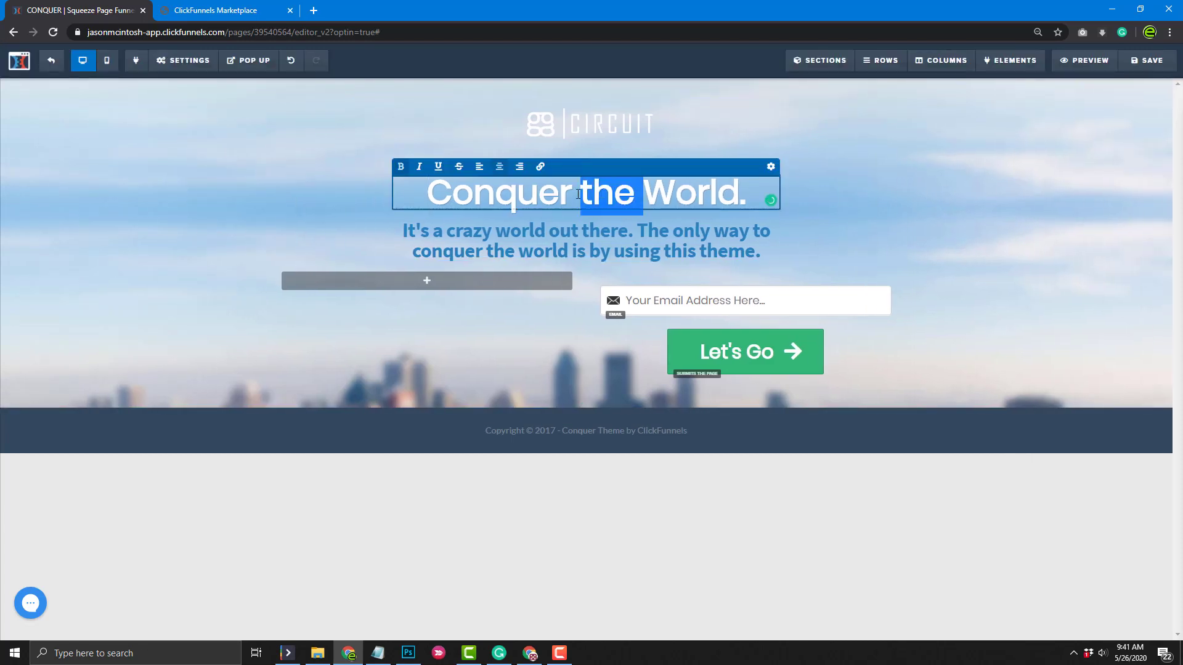
pyautogui.tripleClick(578, 195)
pyautogui.write('Check')
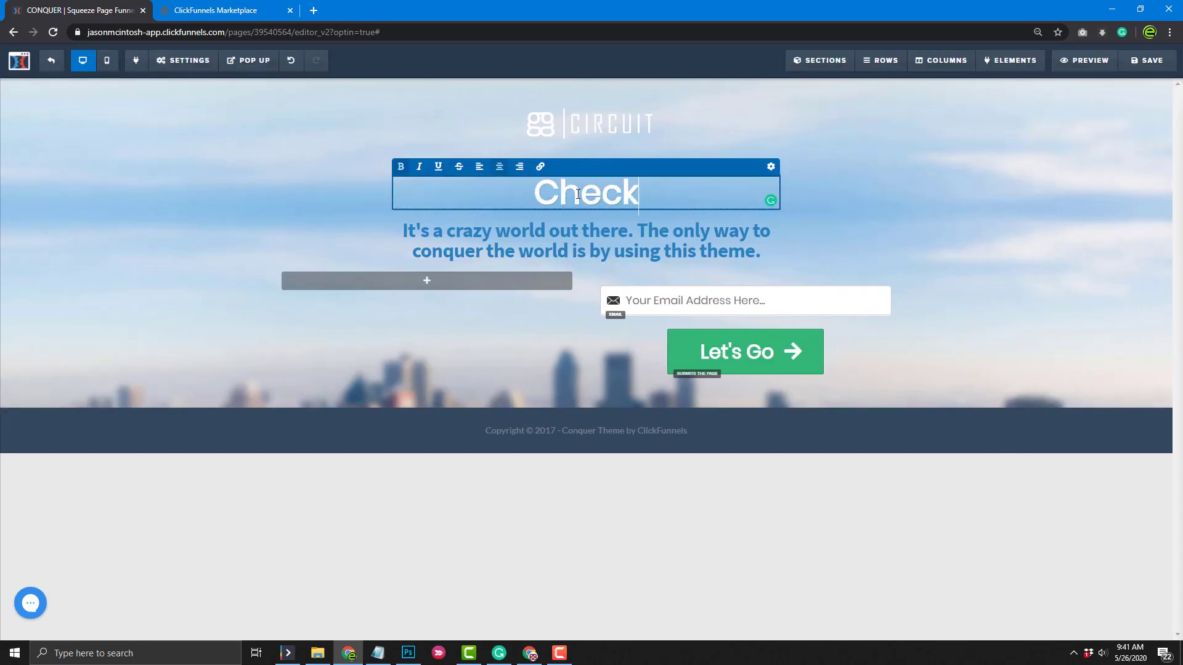
pyautogui.write(' Out ggRock')
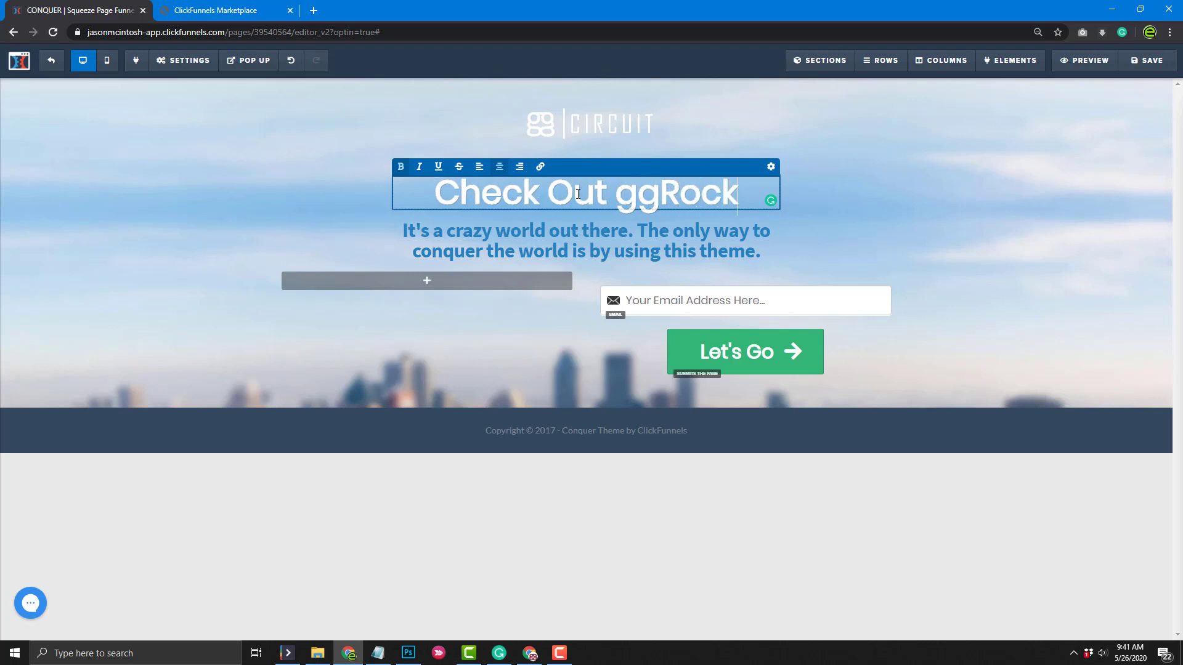
# Change the subheadline to 'Latest PXE Server Technology for Esports Centers', breaking the line before Esports
pyautogui.tripleClick(534, 239)
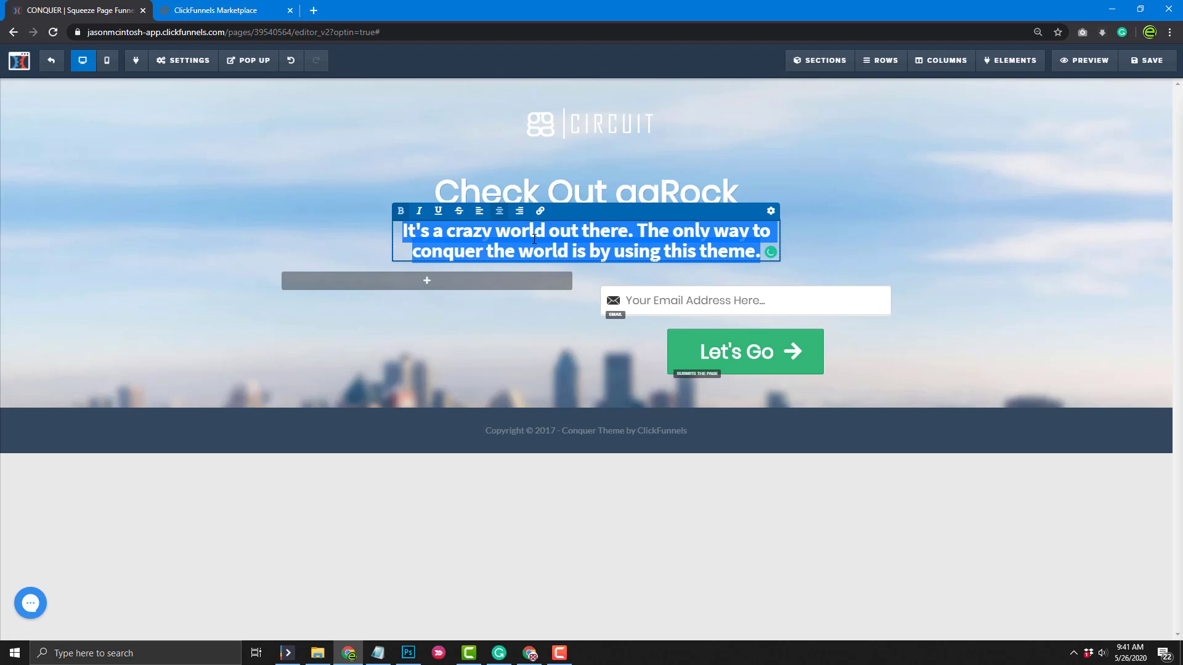
pyautogui.write('L')
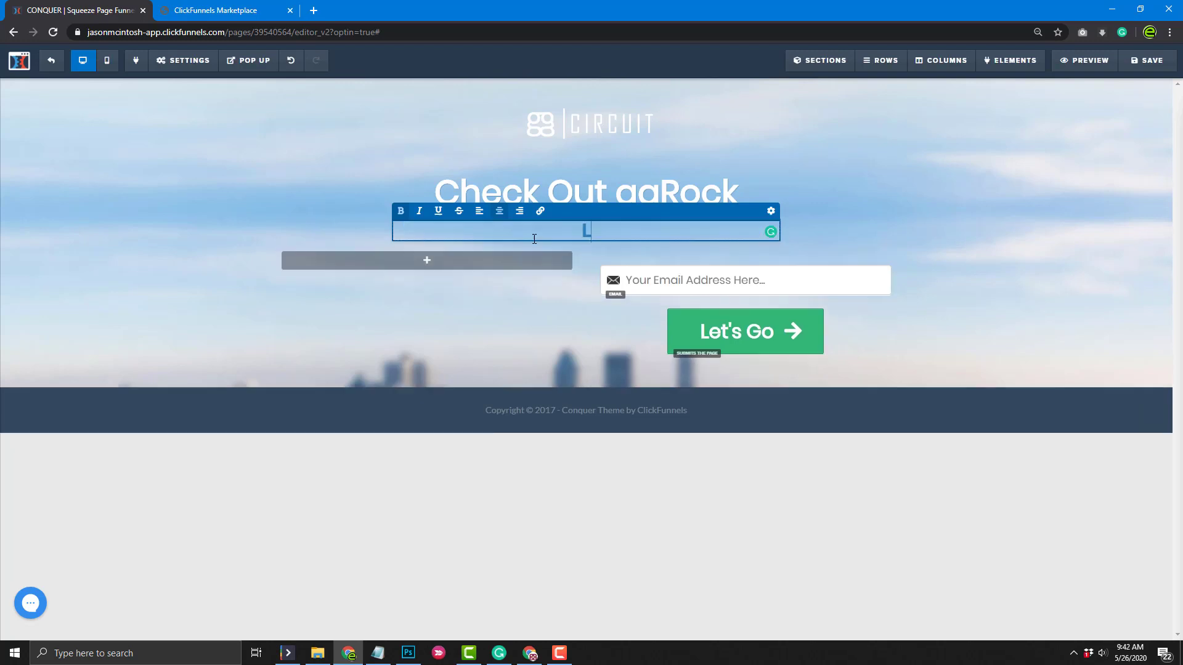
pyautogui.write('atest PXE Server tech')
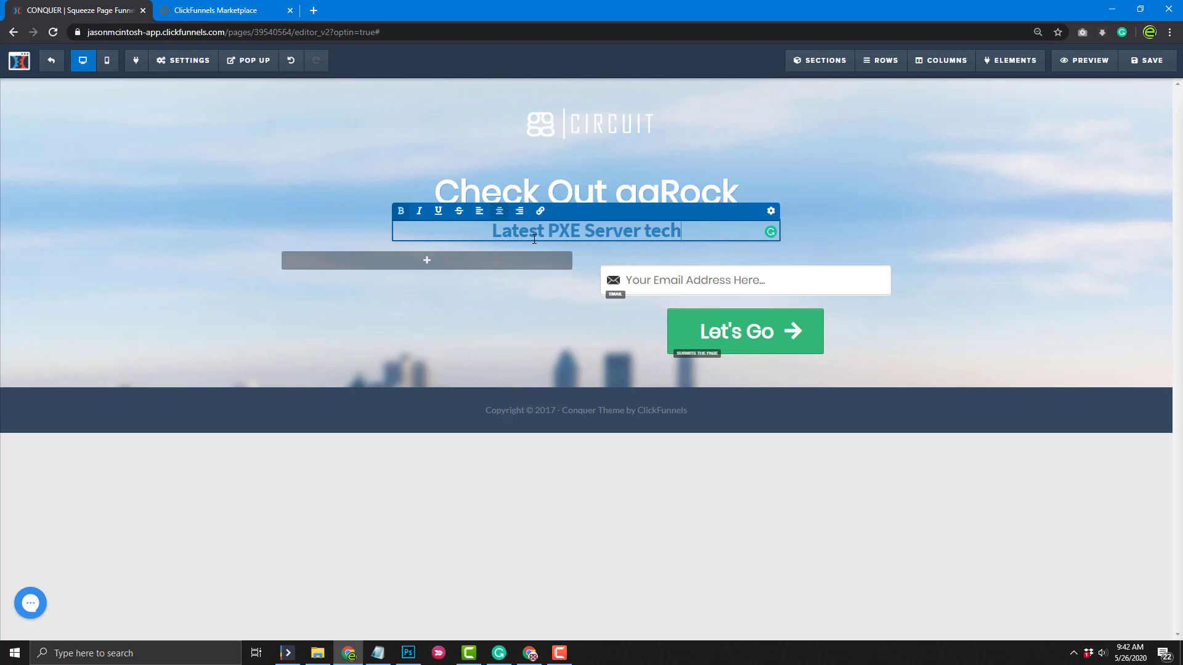
pyautogui.press('BackSpace')
pyautogui.press('BackSpace')
pyautogui.press('BackSpace')
pyautogui.press('BackSpace')
pyautogui.write('Tec')
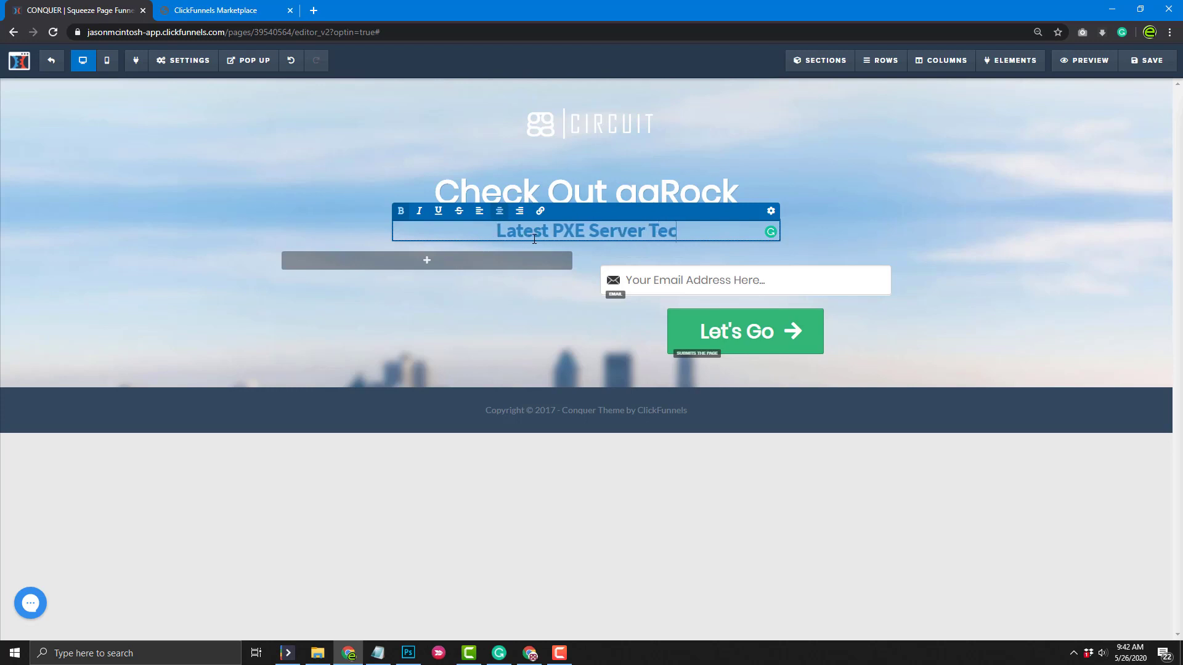
pyautogui.write('hnology for ')
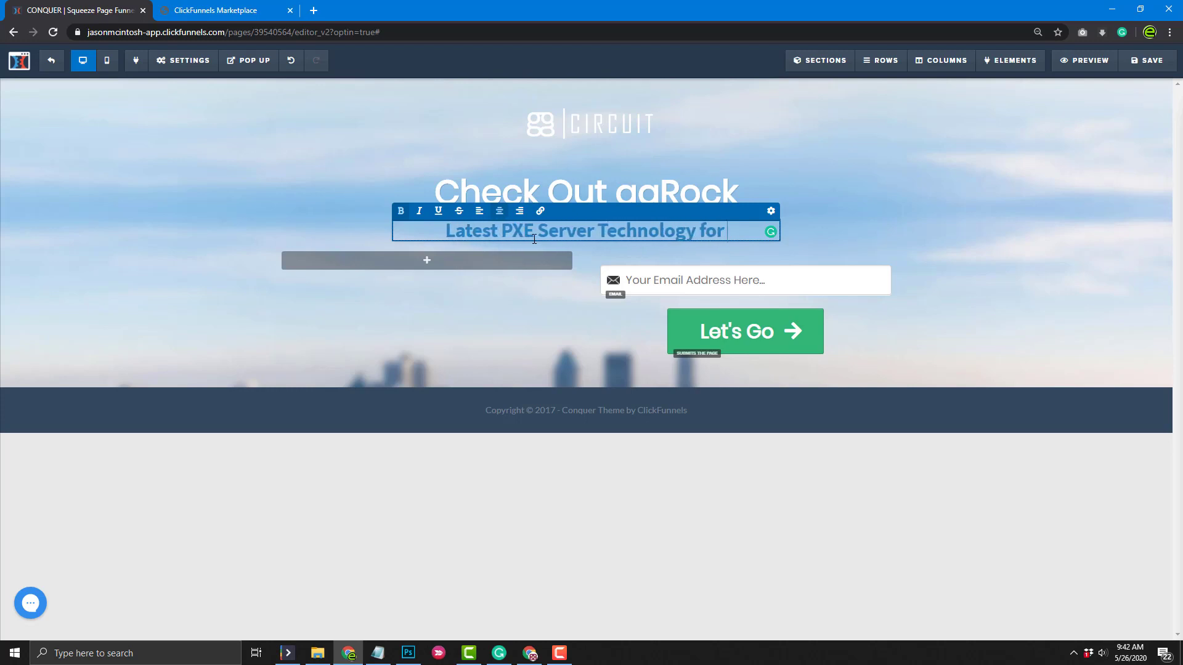
pyautogui.write('Esports Cent')
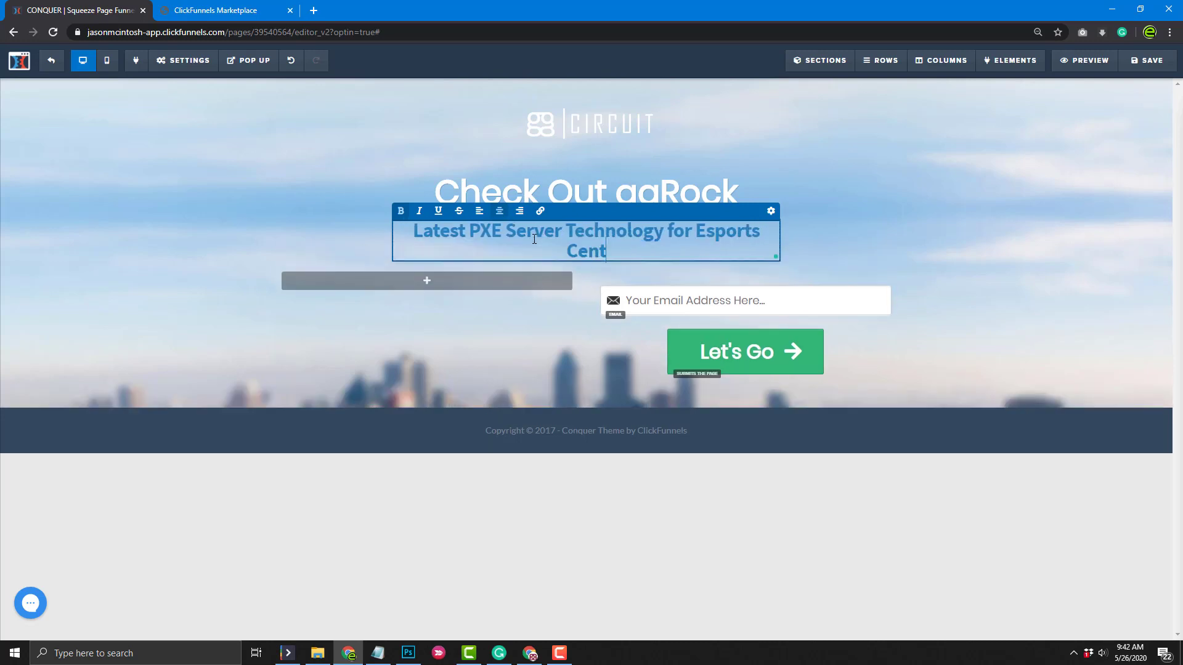
pyautogui.write('ers')
pyautogui.press('Return')
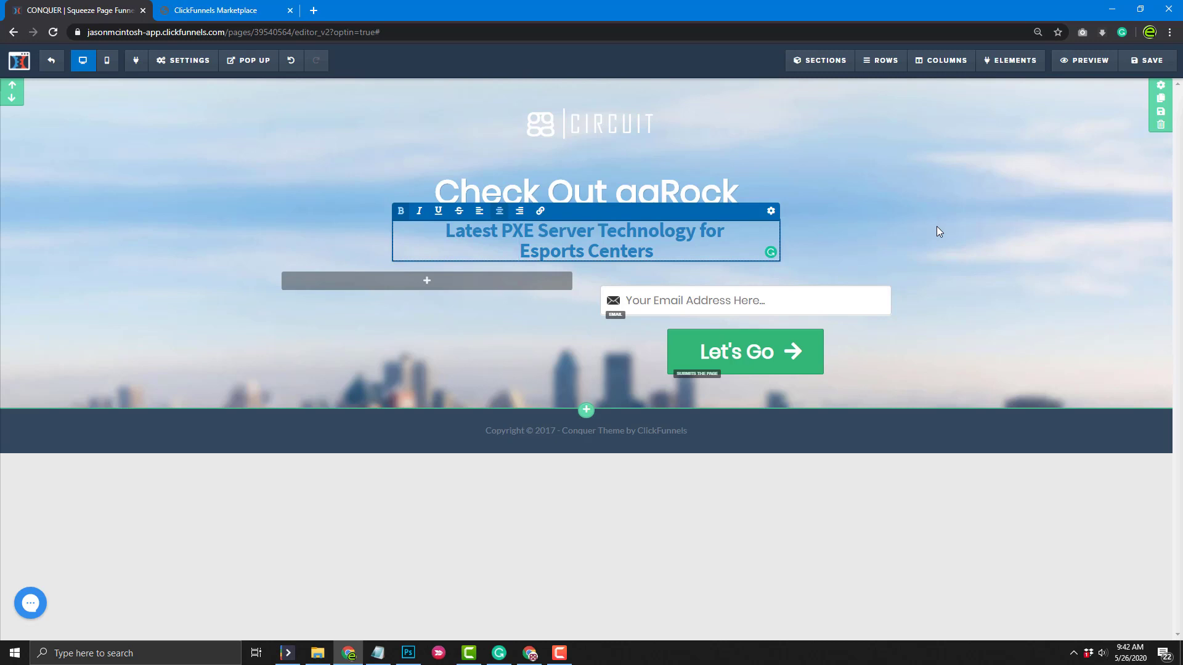
pyautogui.click(939, 204)
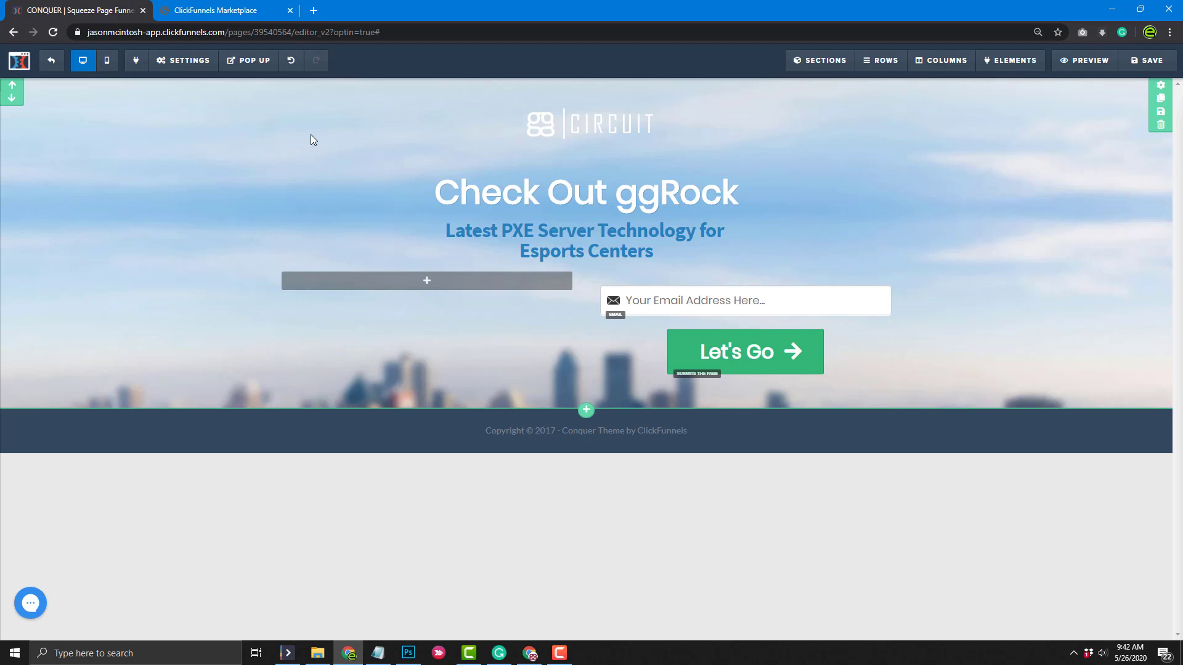
pyautogui.click(182, 59)
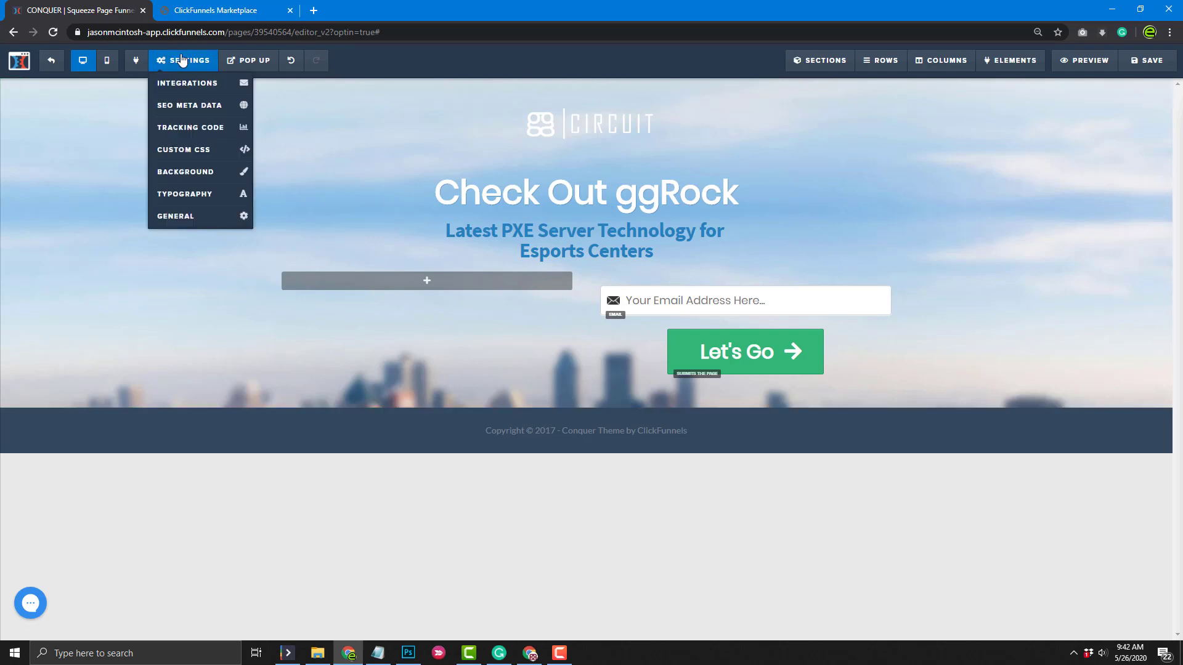
# Set the page background image to the LAN-centre gaming photo
pyautogui.click(191, 173)
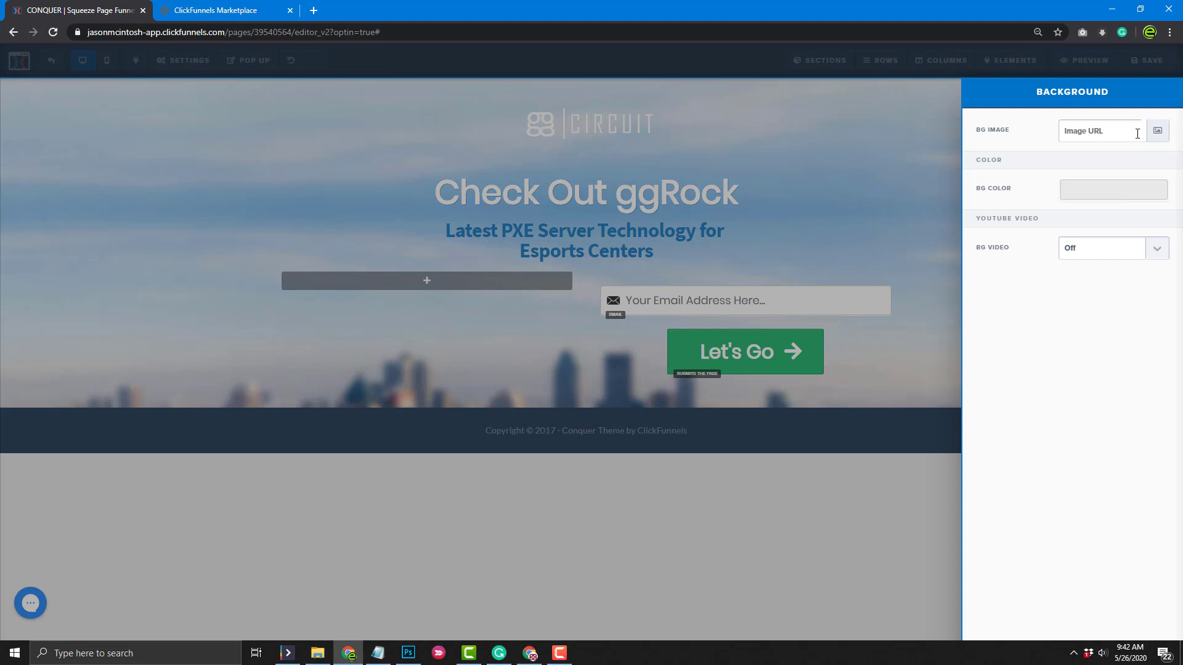
pyautogui.click(1158, 132)
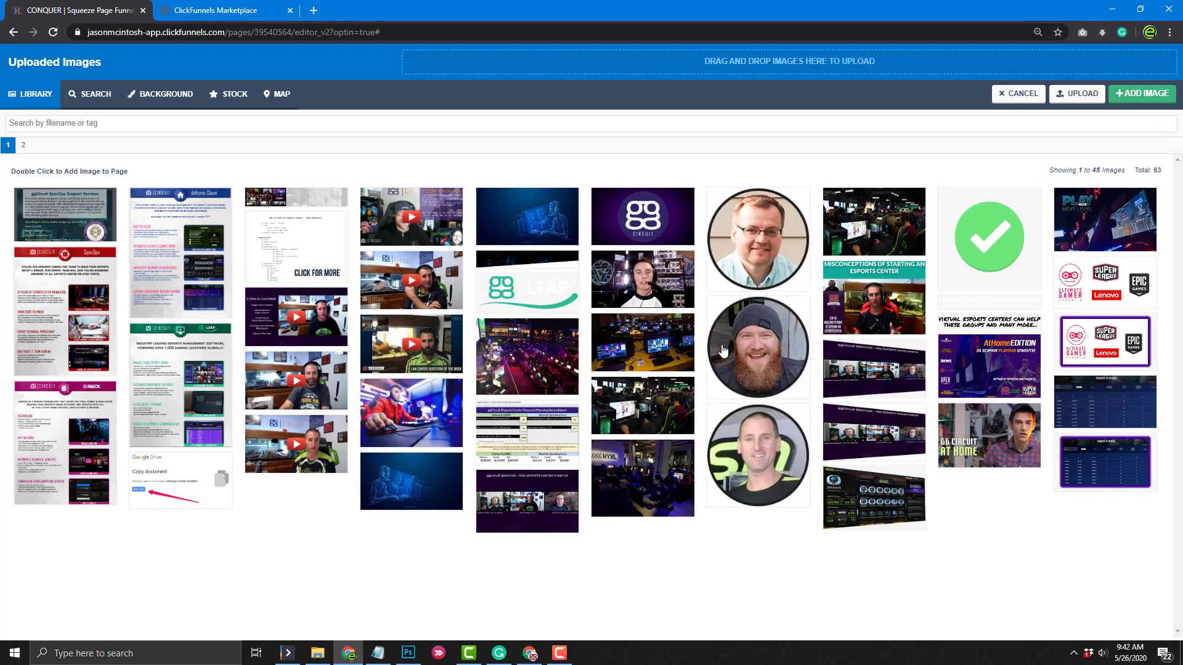
pyautogui.click(634, 348)
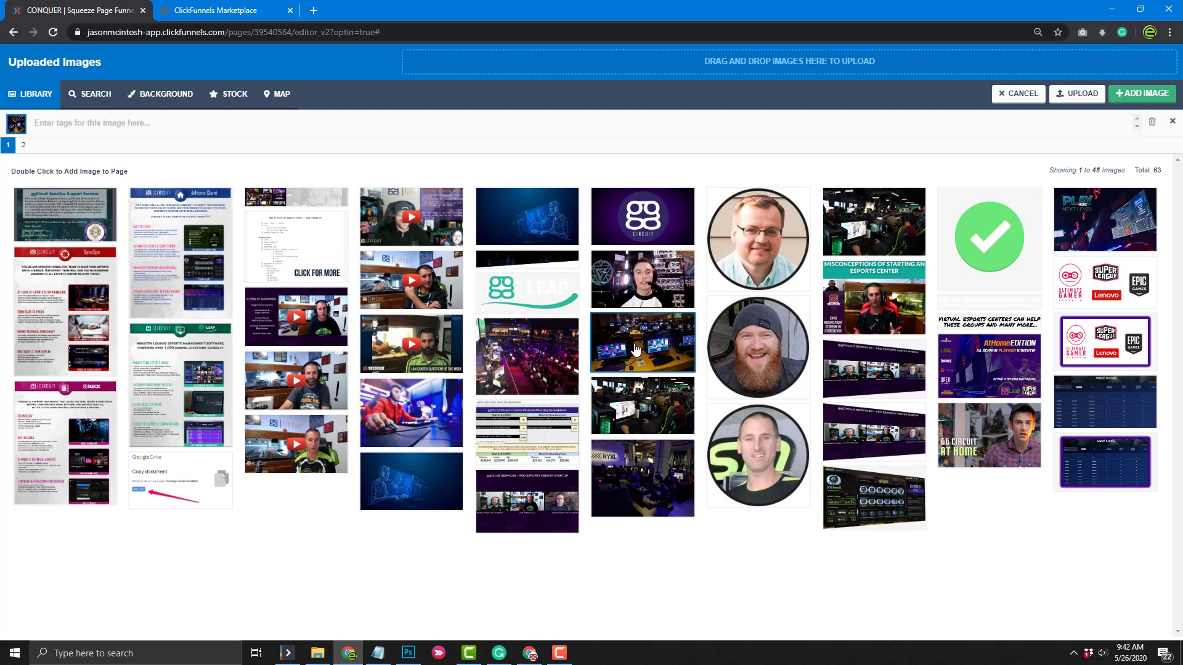
pyautogui.click(1143, 94)
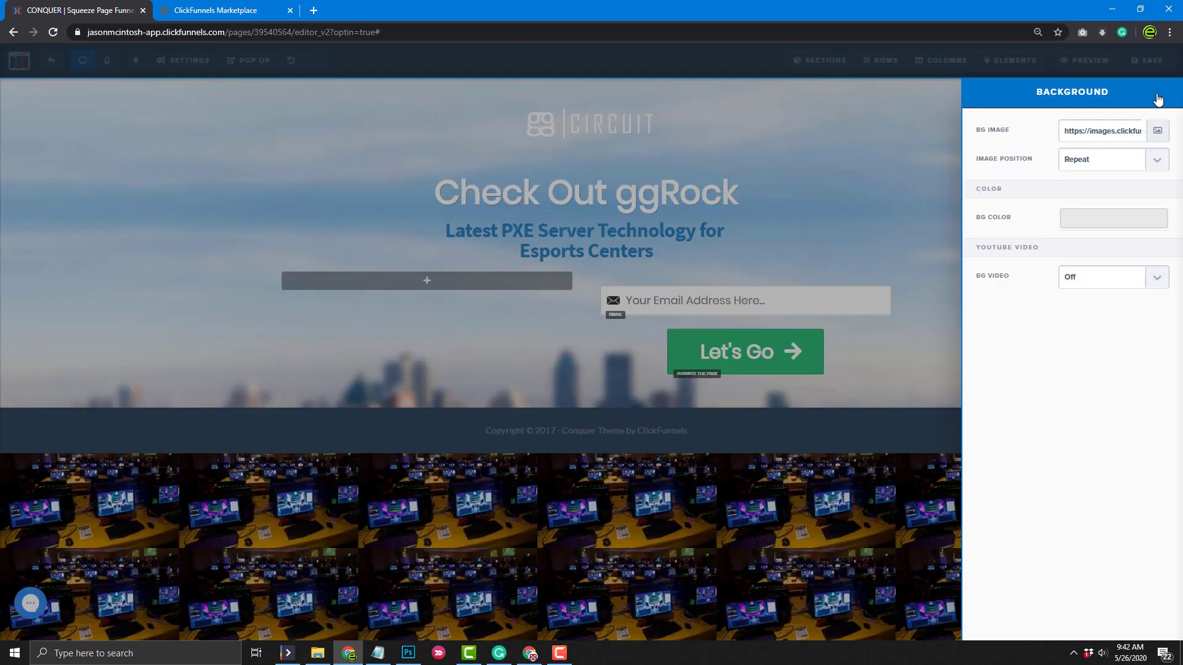
pyautogui.click(876, 199)
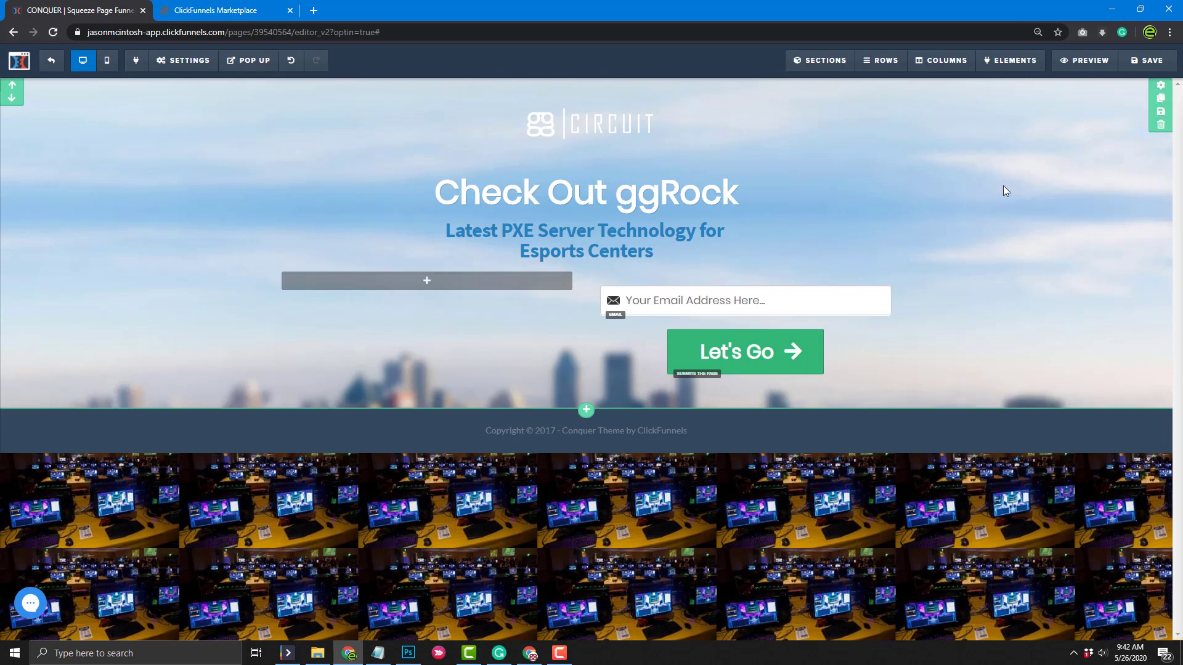
# Set the hero section's background image to the gaming-room photo with monitors
pyautogui.click(1160, 85)
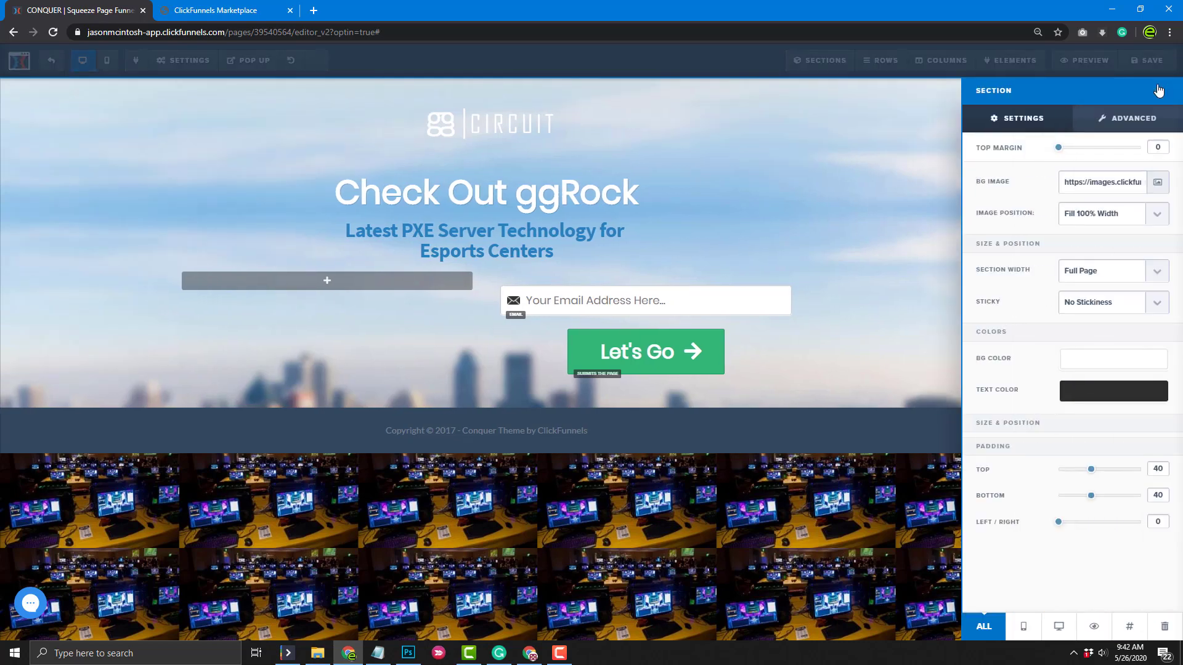
pyautogui.click(1158, 182)
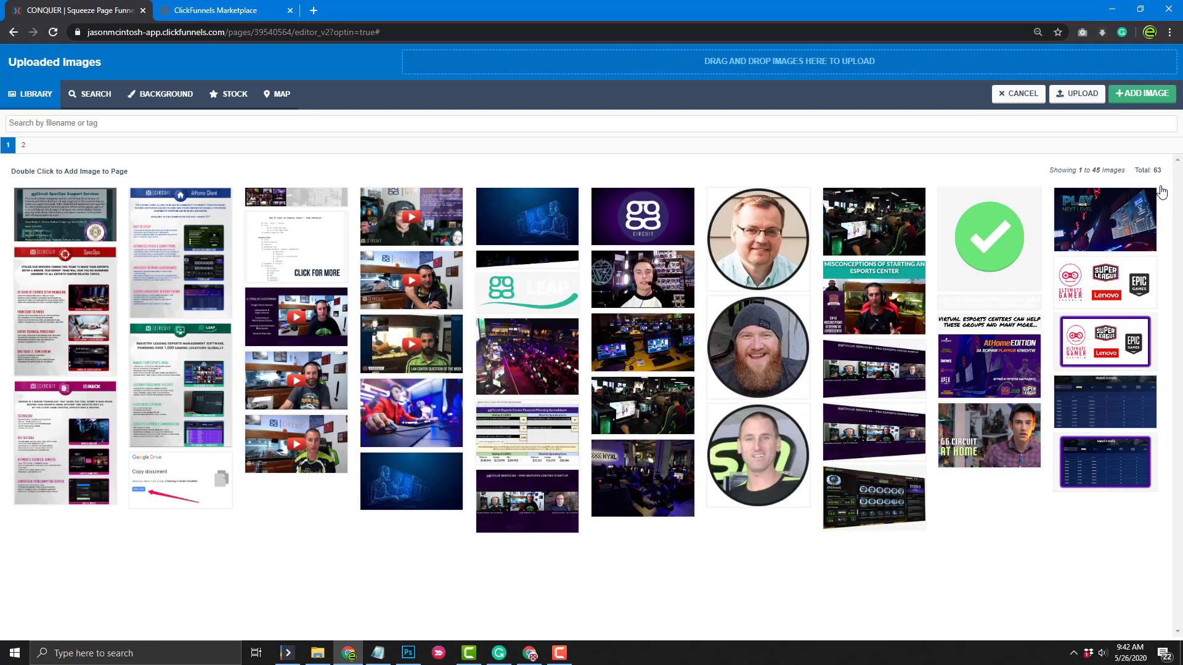
pyautogui.click(653, 360)
pyautogui.click(1137, 96)
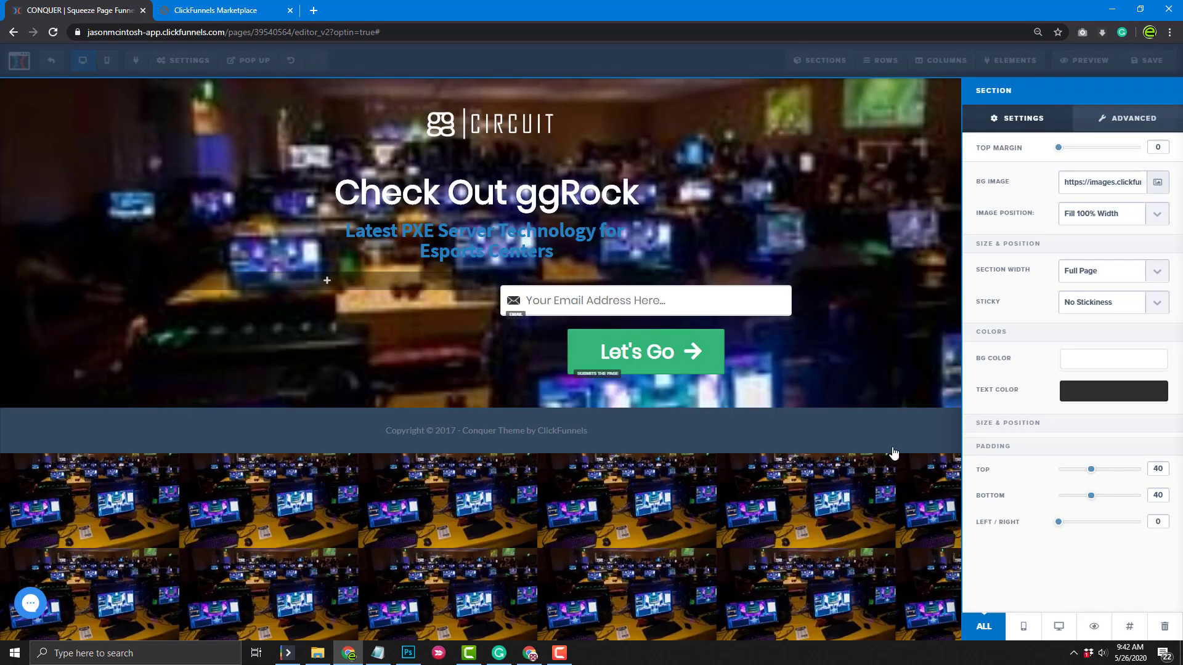
# Clear the BG Image URL from the page-wide background settings
pyautogui.click(184, 76)
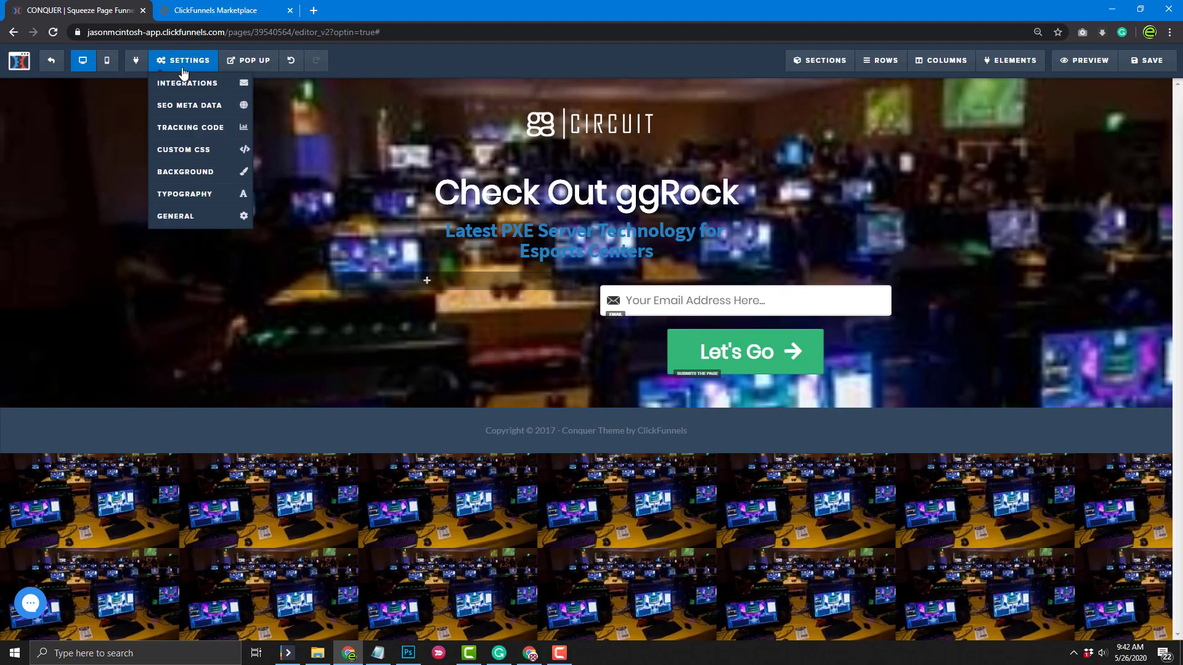
pyautogui.click(185, 171)
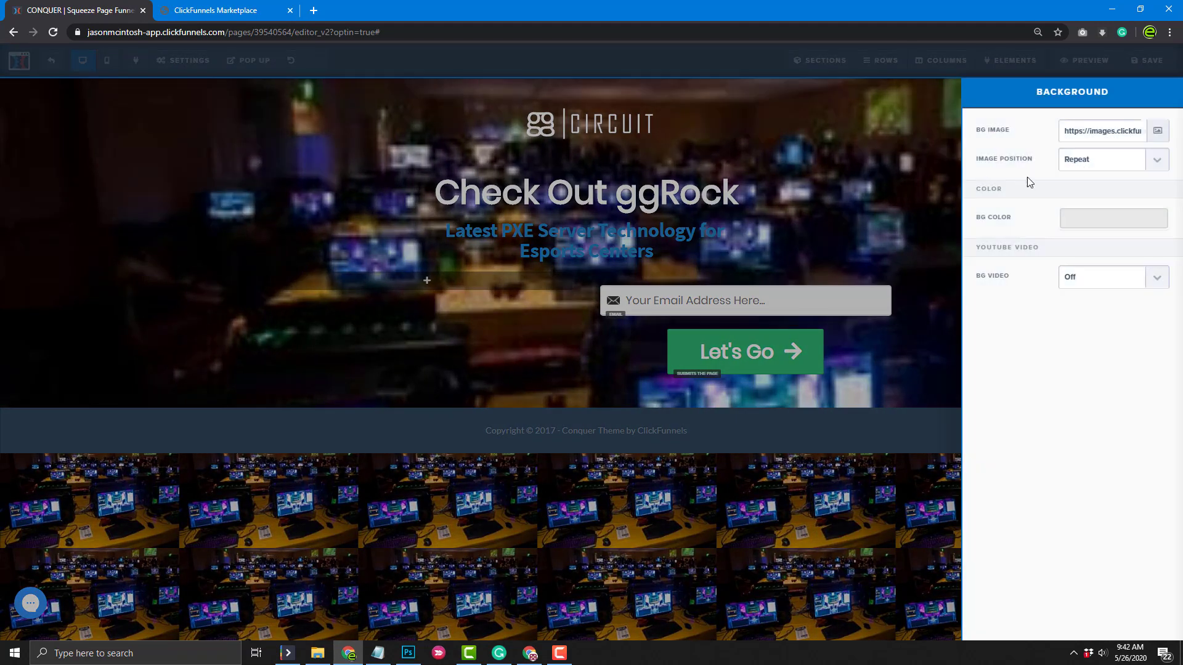
pyautogui.doubleClick(1078, 135)
pyautogui.hotkey('ctrl', 'a')
pyautogui.press('BackSpace')
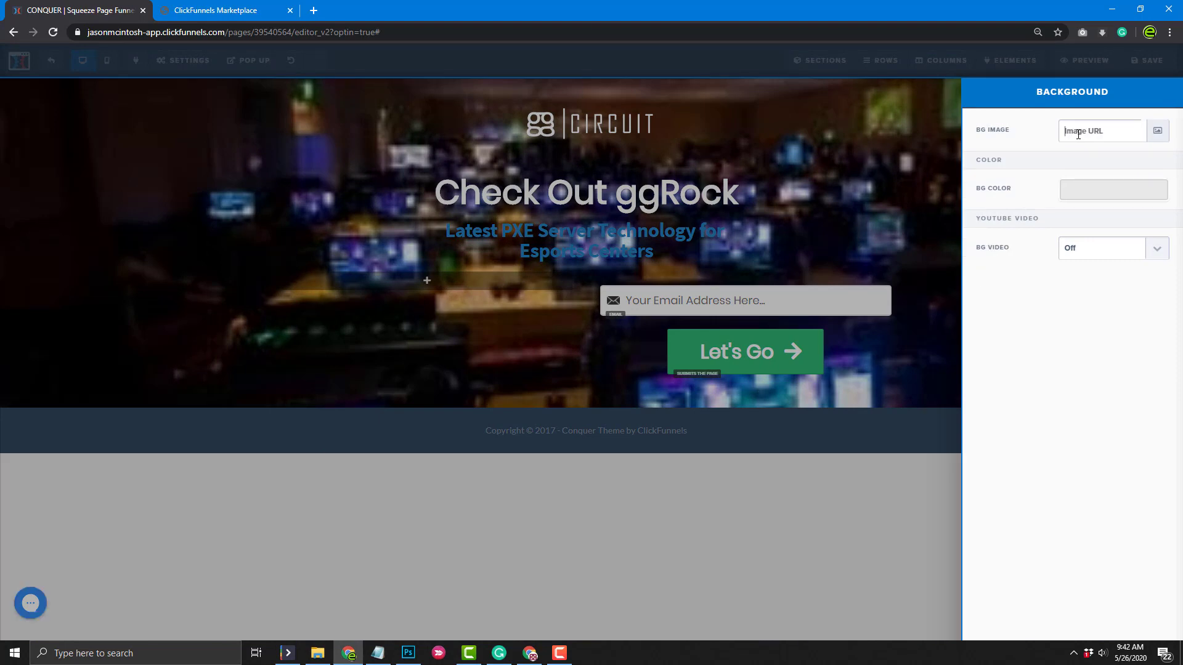
pyautogui.click(837, 550)
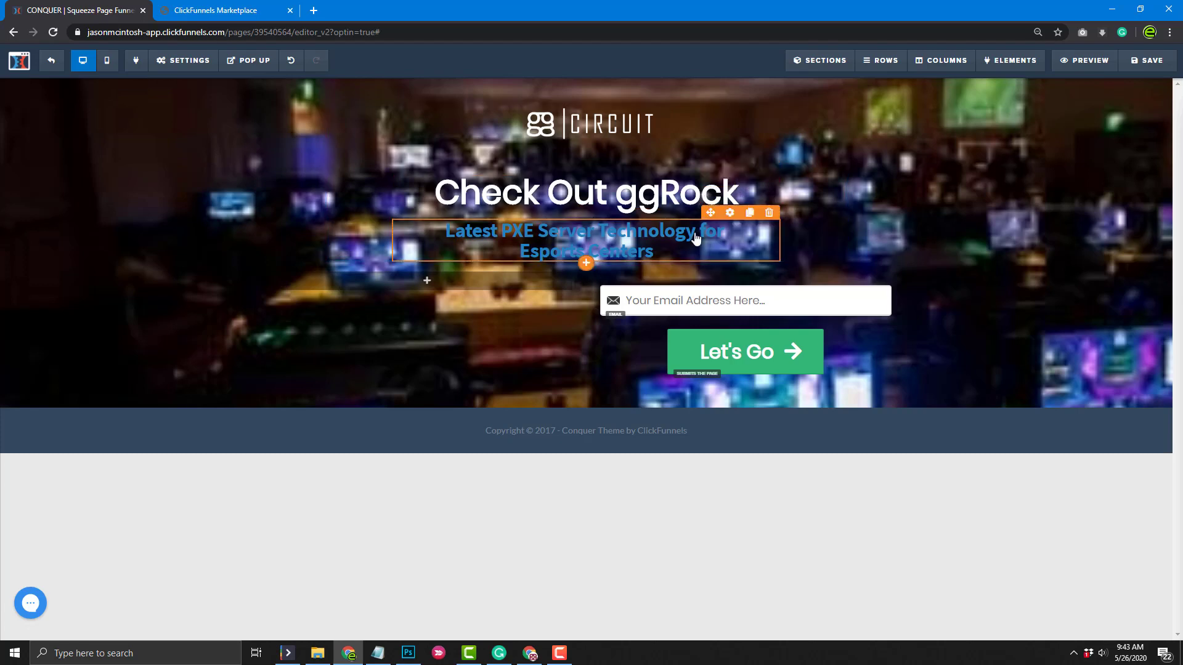
# Set the subheadline's text colour and bold colour to orange #ff8c00
pyautogui.click(730, 213)
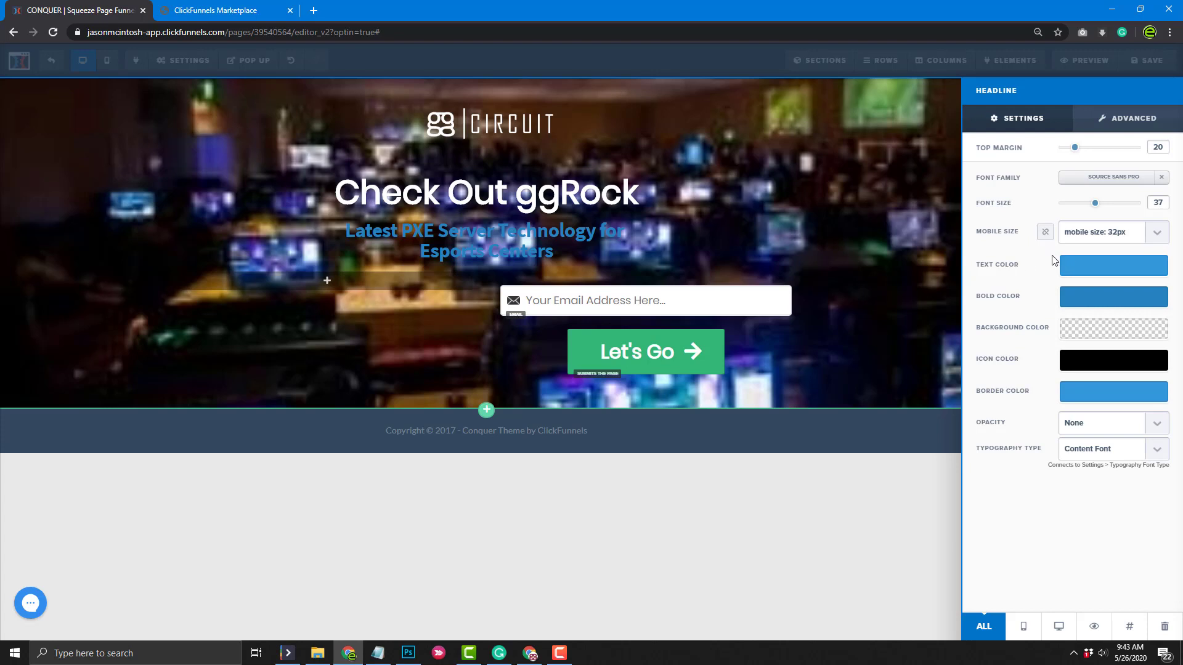
pyautogui.click(1087, 270)
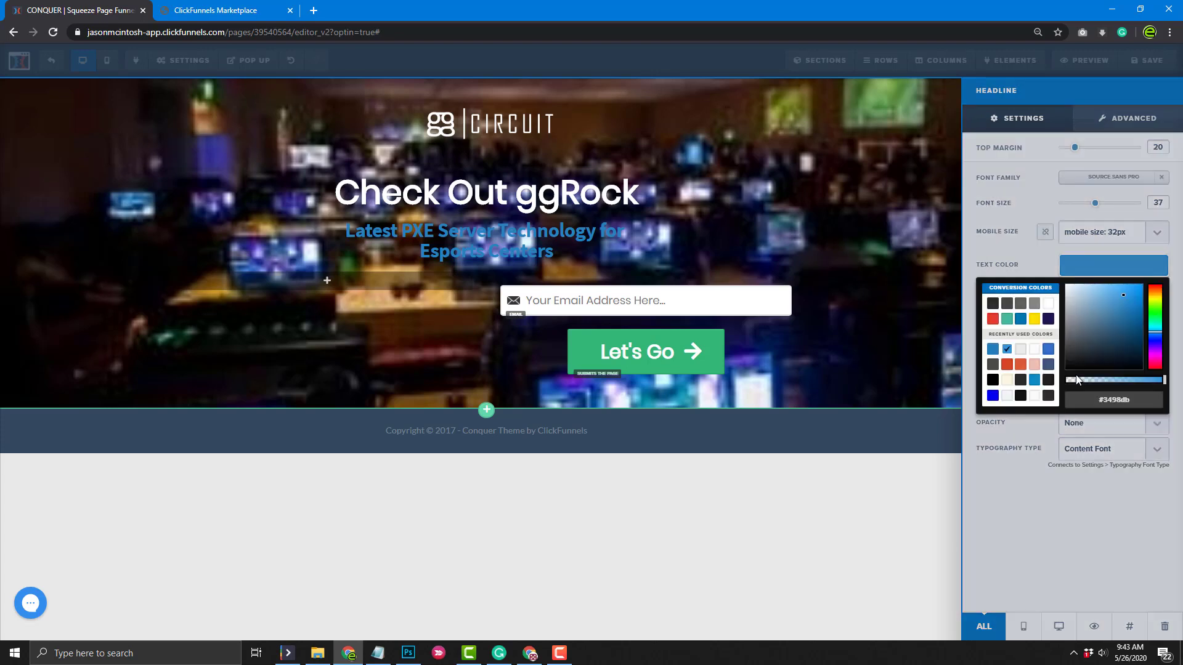
pyautogui.click(1034, 319)
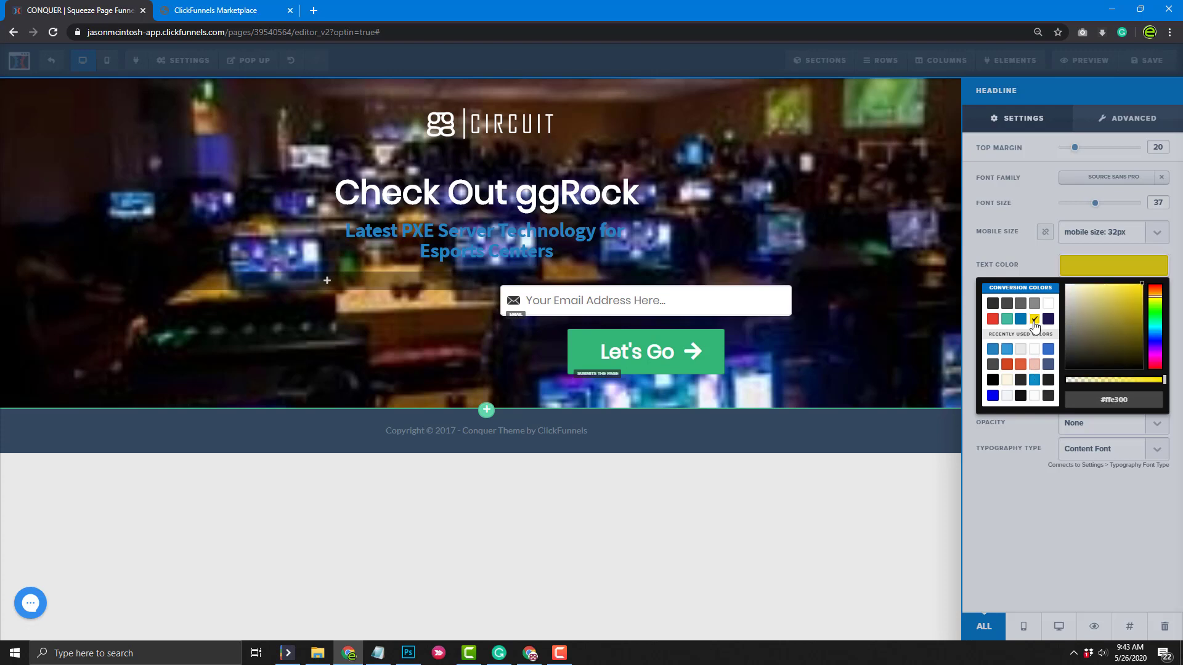
pyautogui.click(1155, 293)
pyautogui.click(978, 254)
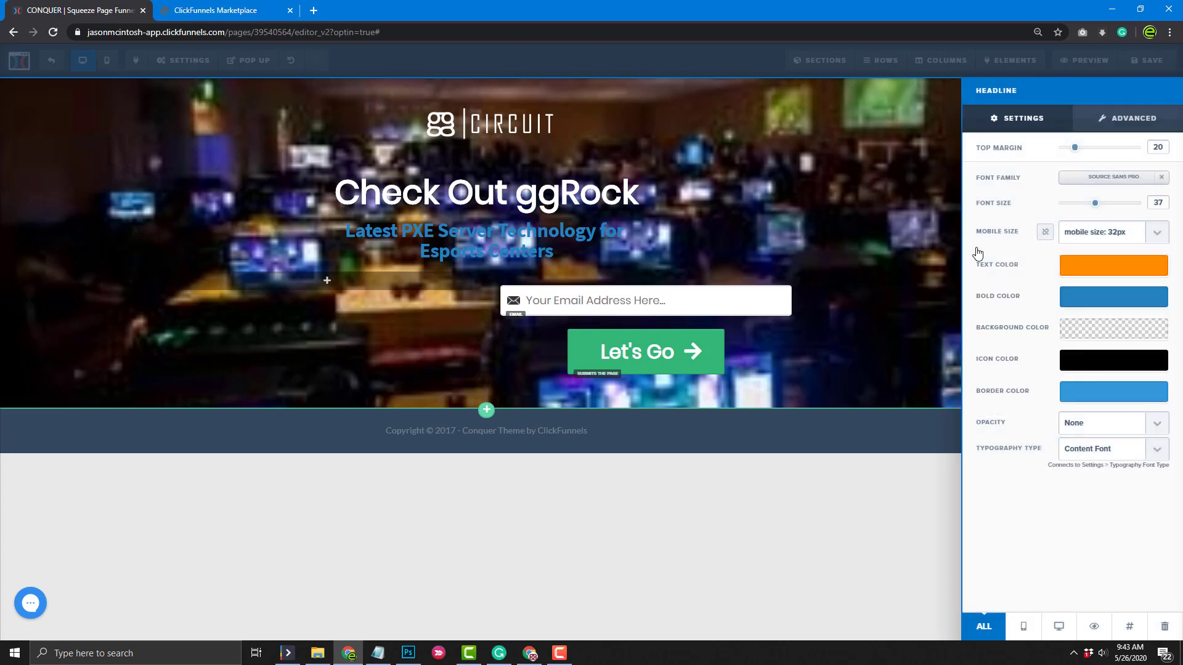
pyautogui.click(1094, 299)
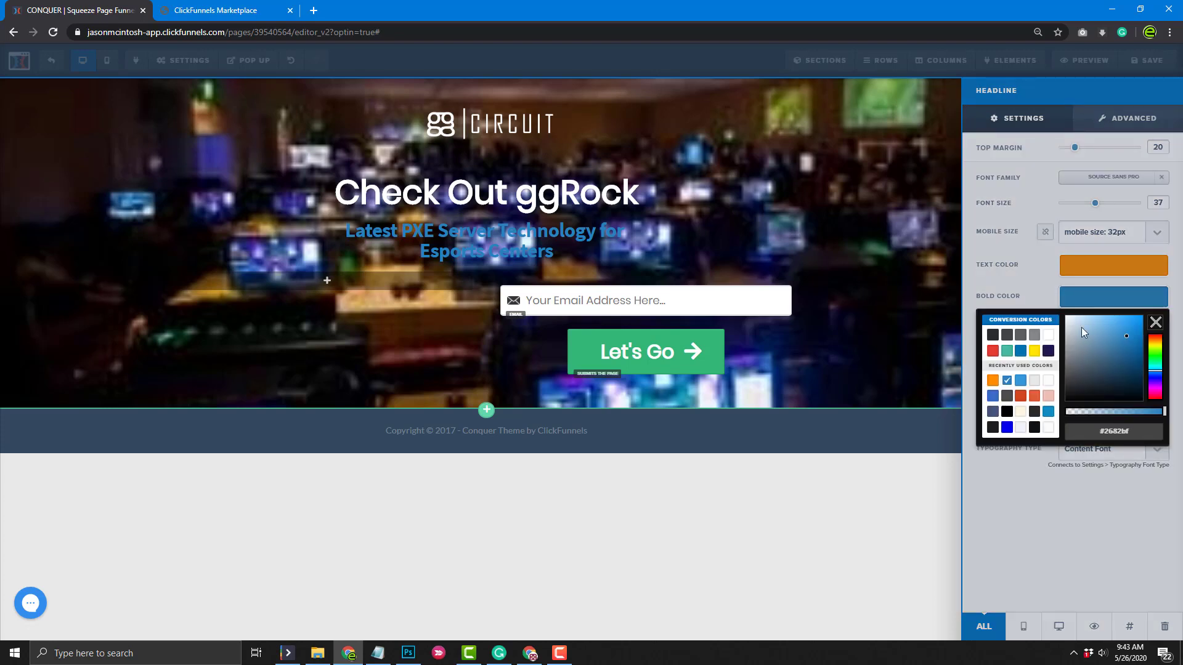
pyautogui.click(992, 380)
pyautogui.click(796, 251)
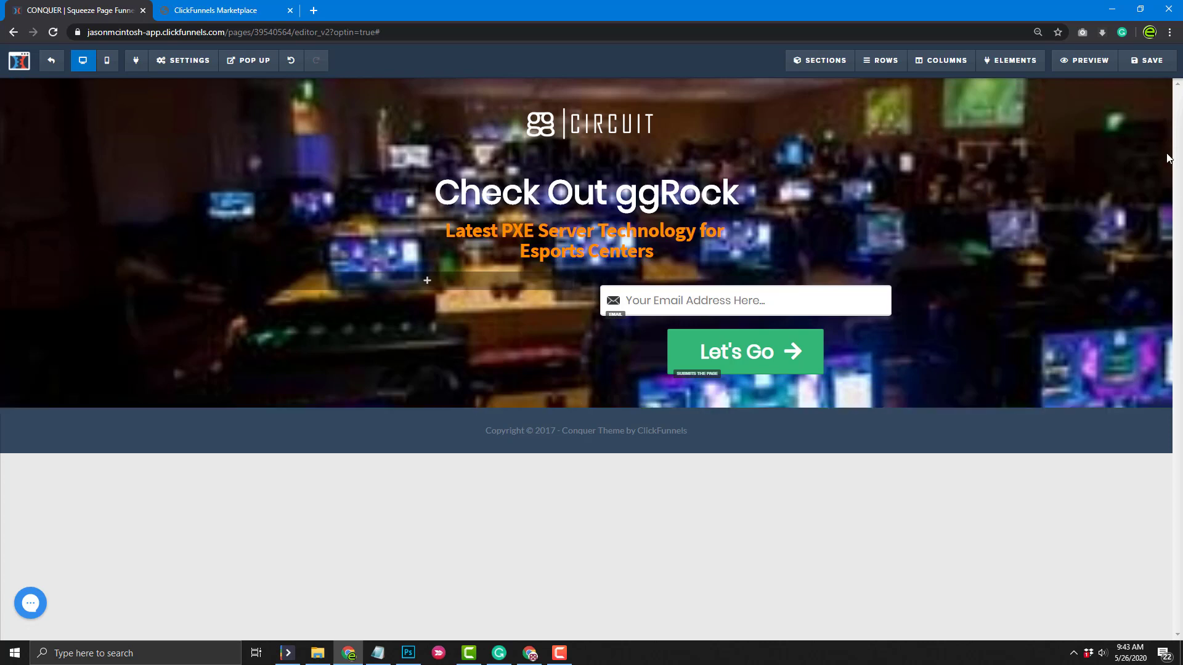
# Give the hero section a #606060 background at 0.32 alpha
pyautogui.click(1160, 86)
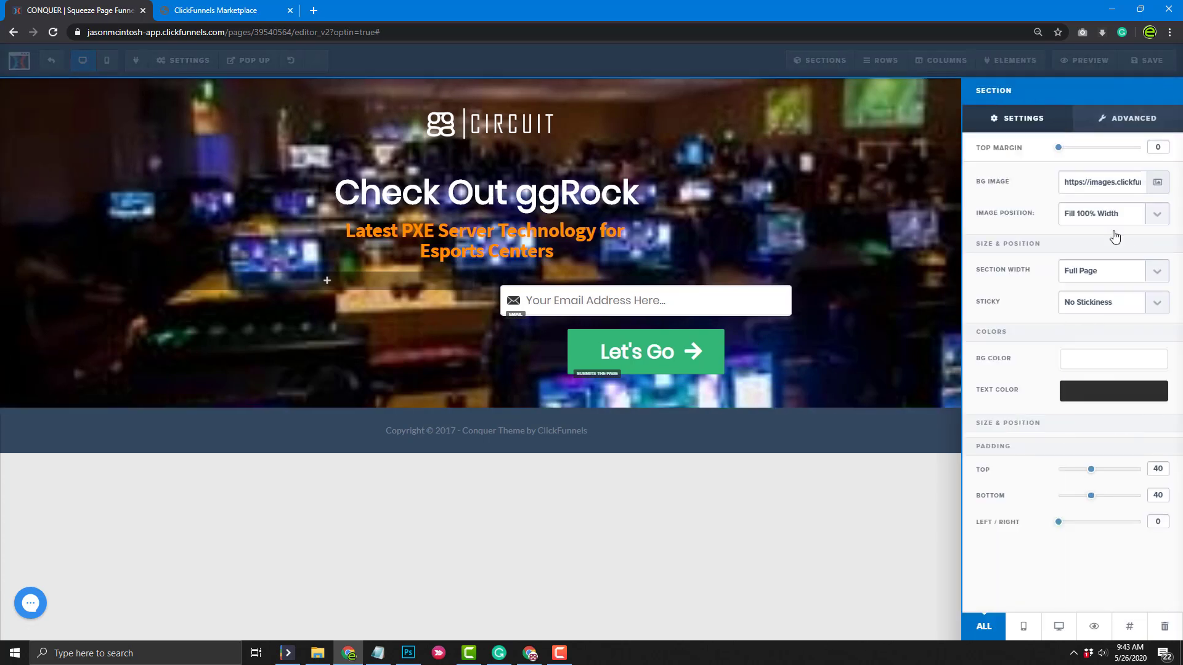
pyautogui.click(1084, 359)
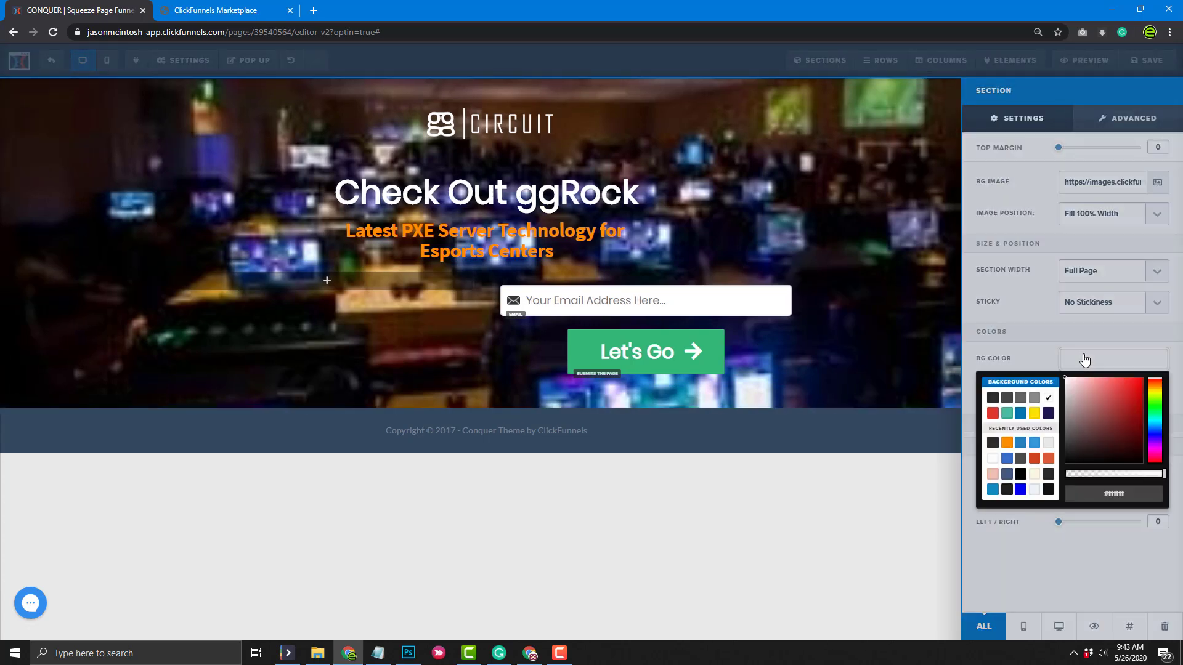
pyautogui.click(1020, 399)
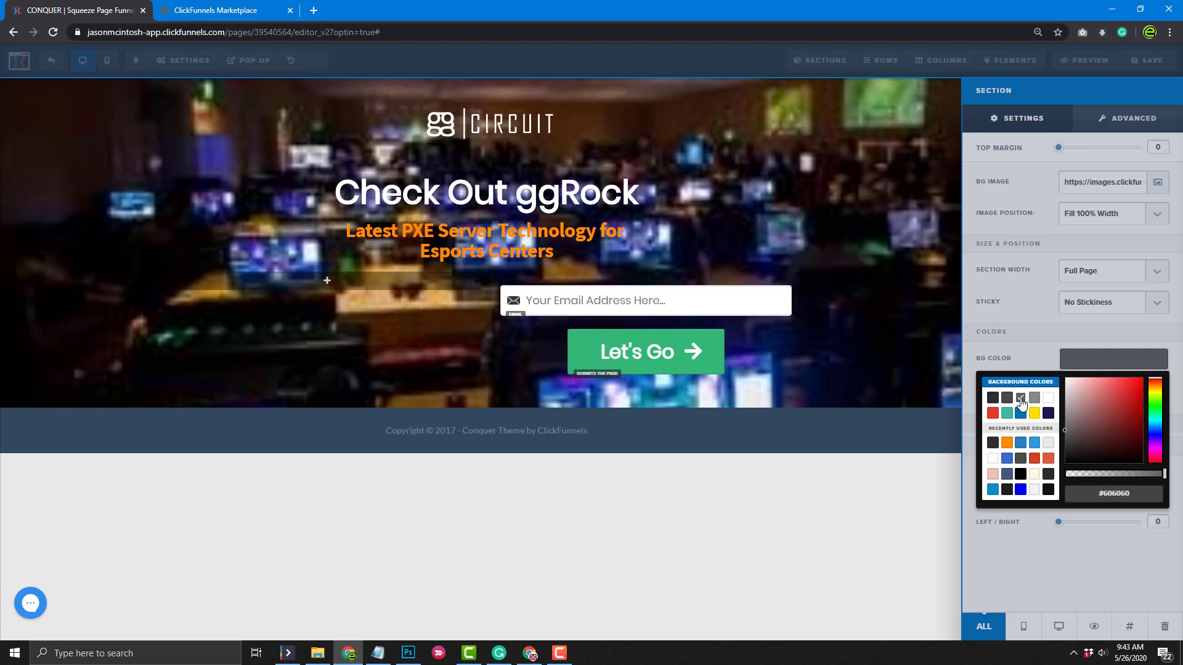
pyautogui.click(1097, 473)
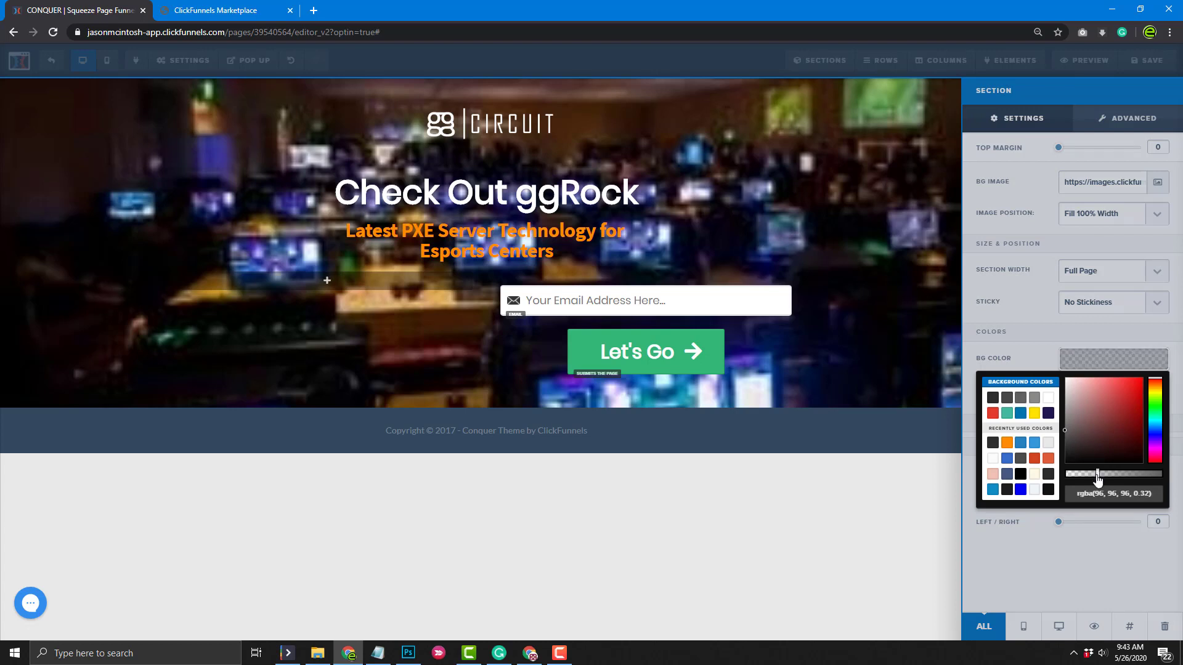
pyautogui.click(885, 529)
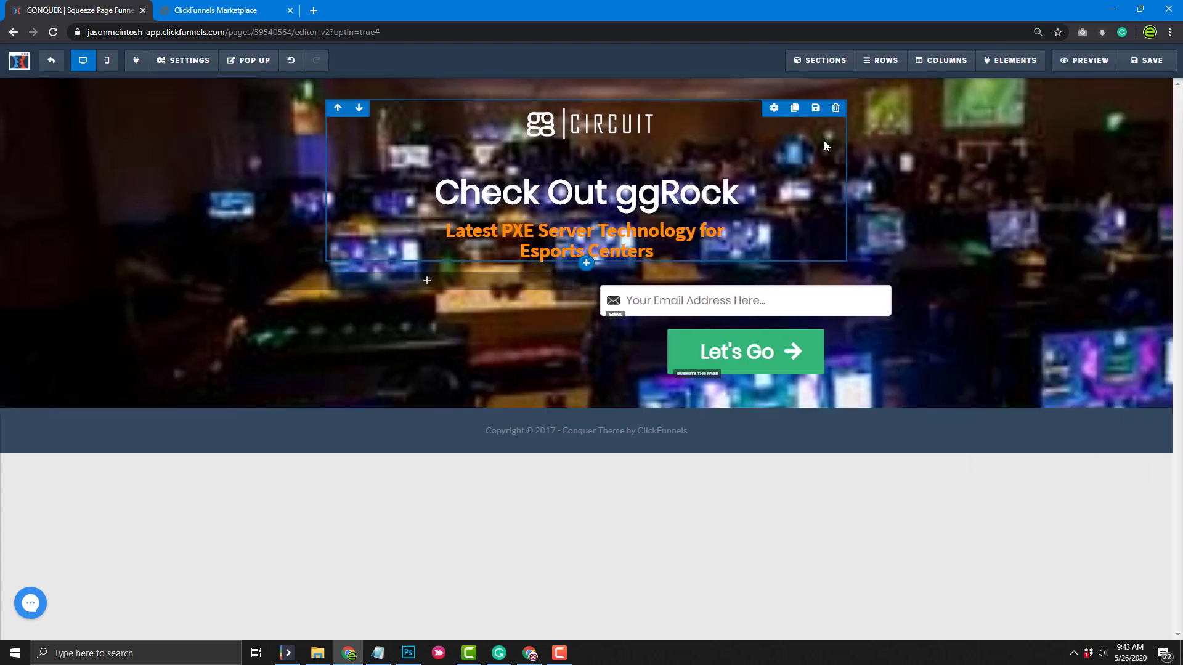
# Give the headline row a #474747 background at roughly 0.55 alpha
pyautogui.click(773, 109)
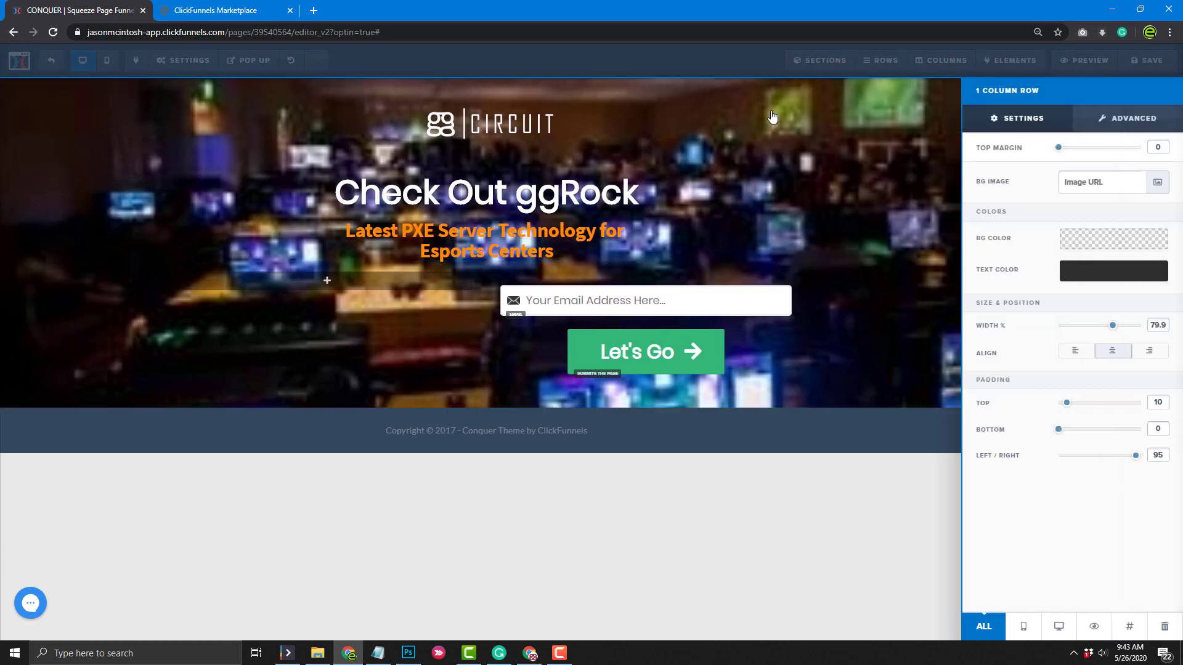
pyautogui.click(1089, 240)
pyautogui.click(1006, 277)
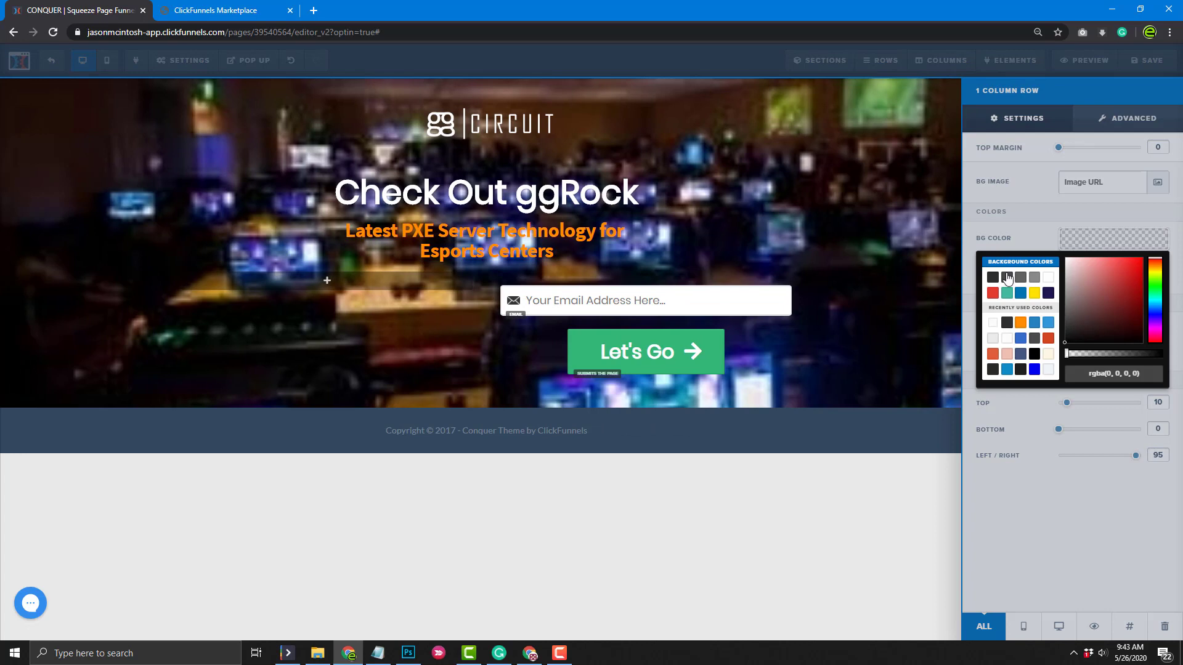
pyautogui.moveTo(1094, 356); pyautogui.dragTo(1123, 355)
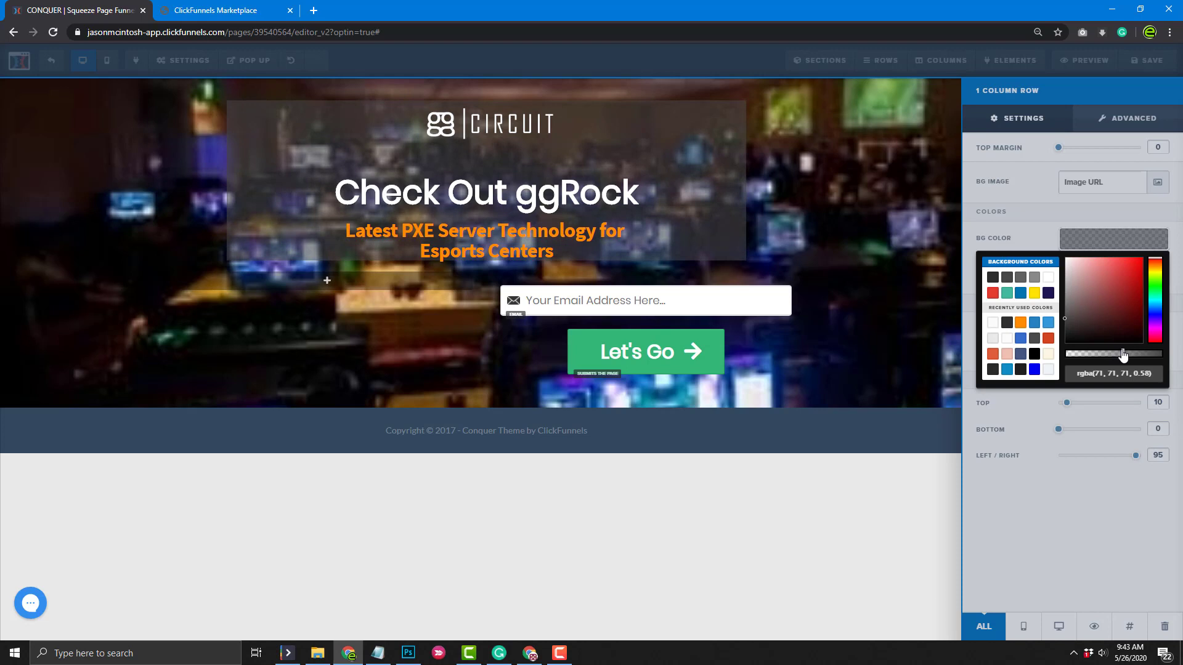
pyautogui.click(1050, 536)
pyautogui.click(902, 361)
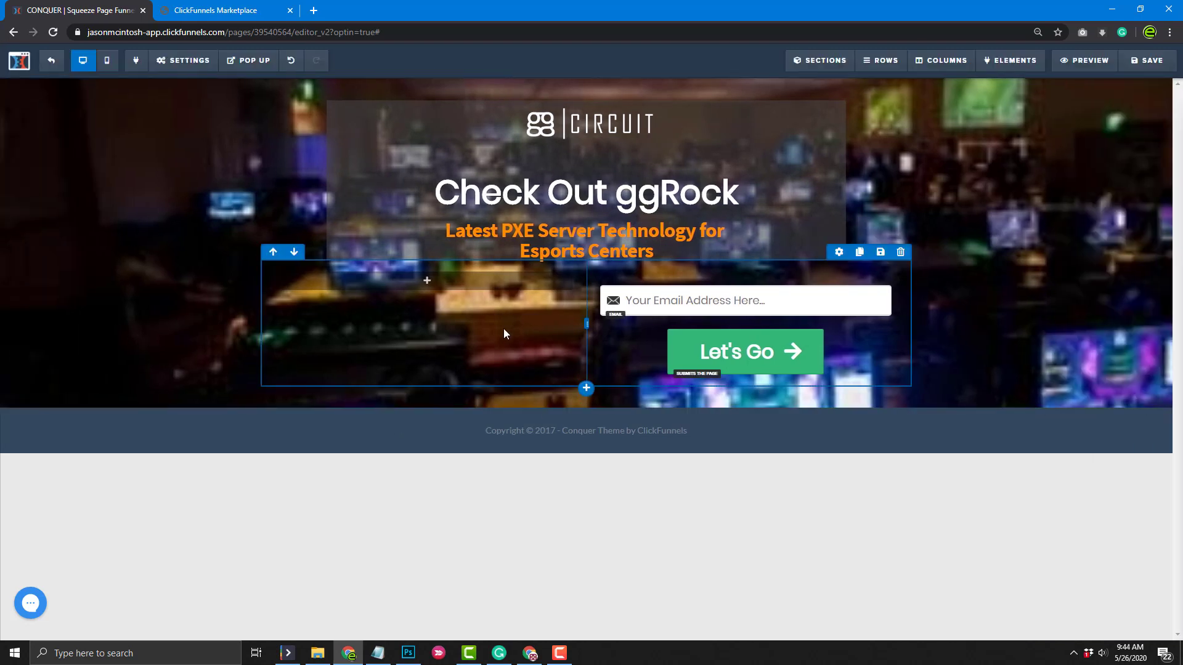
# Give the two-column form row a translucent dark grey background
pyautogui.click(838, 253)
pyautogui.click(1105, 245)
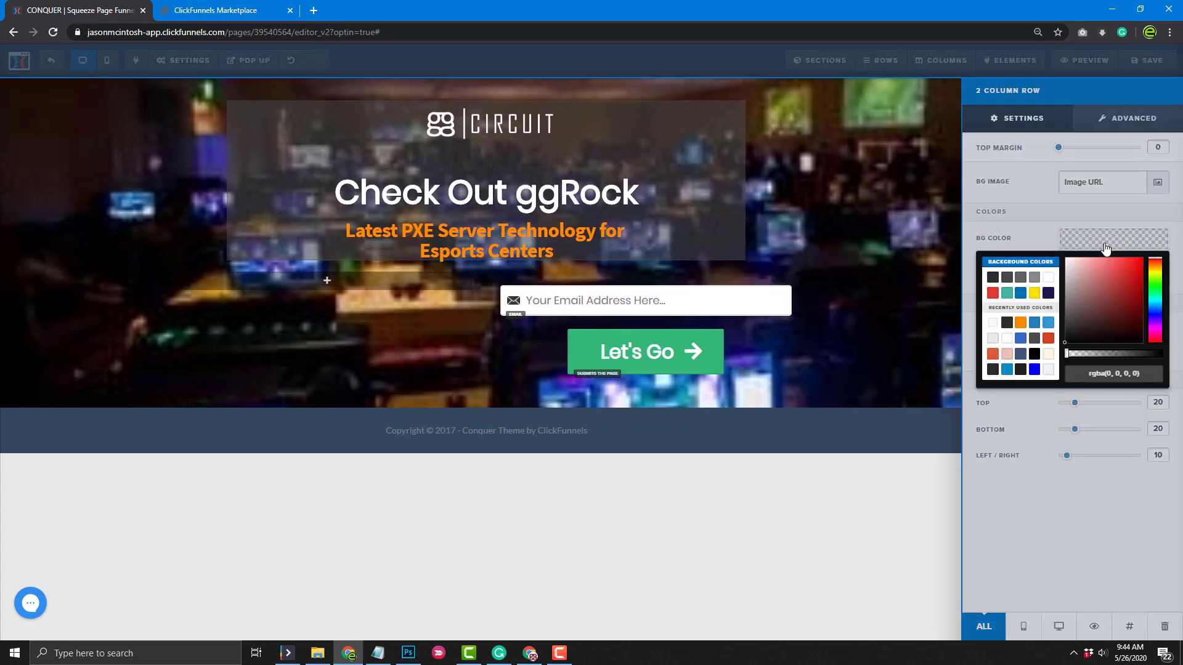
pyautogui.click(992, 339)
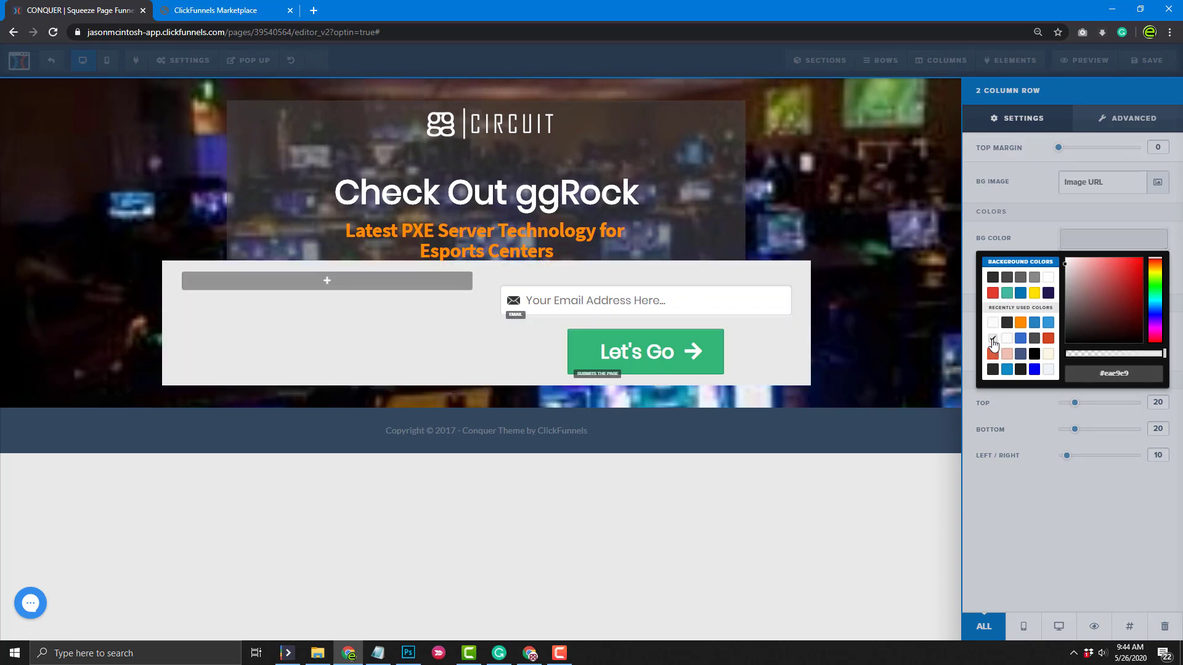
pyautogui.click(1034, 277)
pyautogui.click(1020, 277)
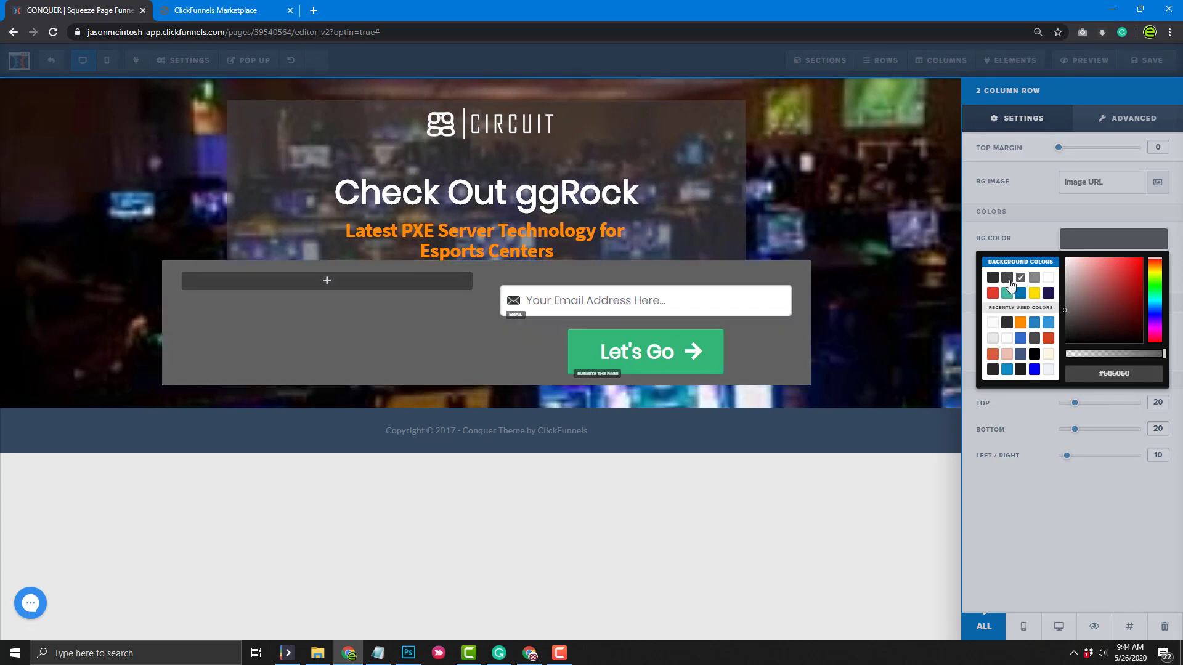
pyautogui.click(1006, 277)
pyautogui.moveTo(1098, 355)
pyautogui.mouseDown()
pyautogui.moveTo(1111, 354)
pyautogui.moveTo(1087, 354)
pyautogui.moveTo(1101, 354)
pyautogui.mouseUp()
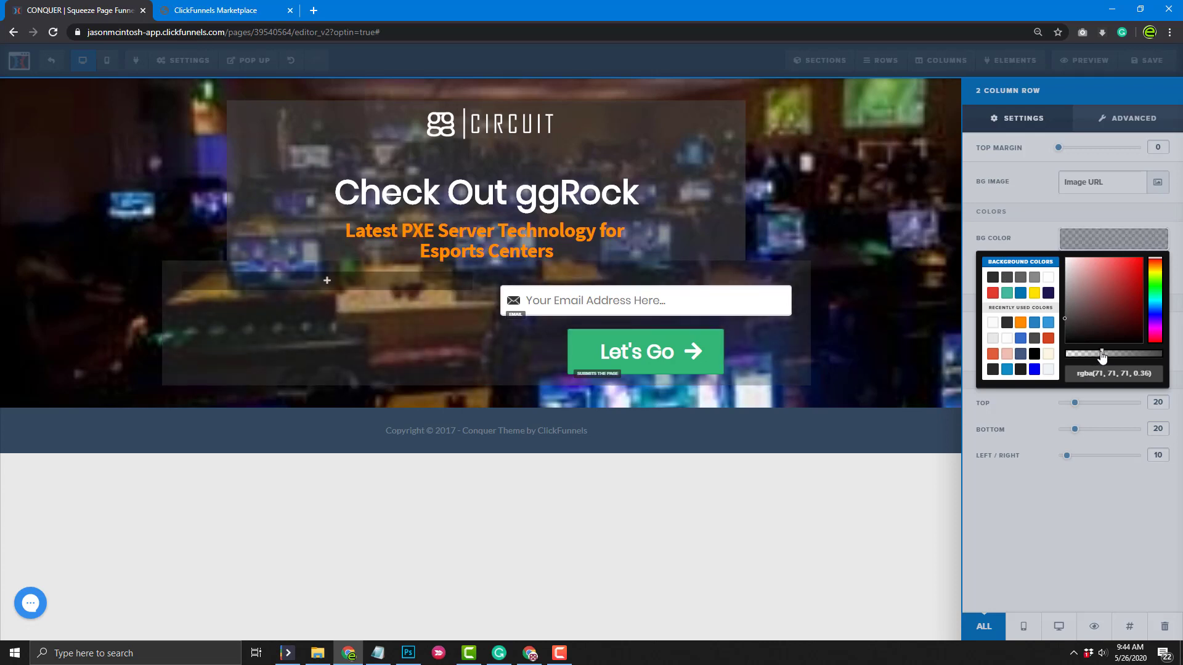
pyautogui.click(887, 343)
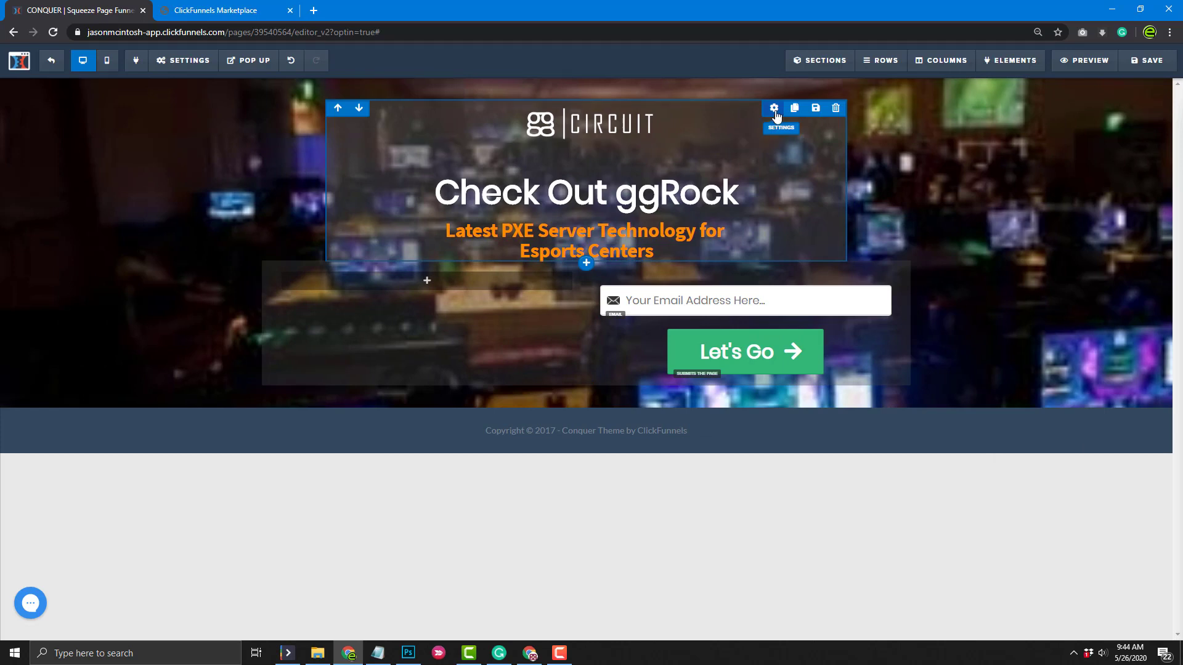
# Widen the headline row to 100% width and copy its rgba background colour
pyautogui.click(774, 109)
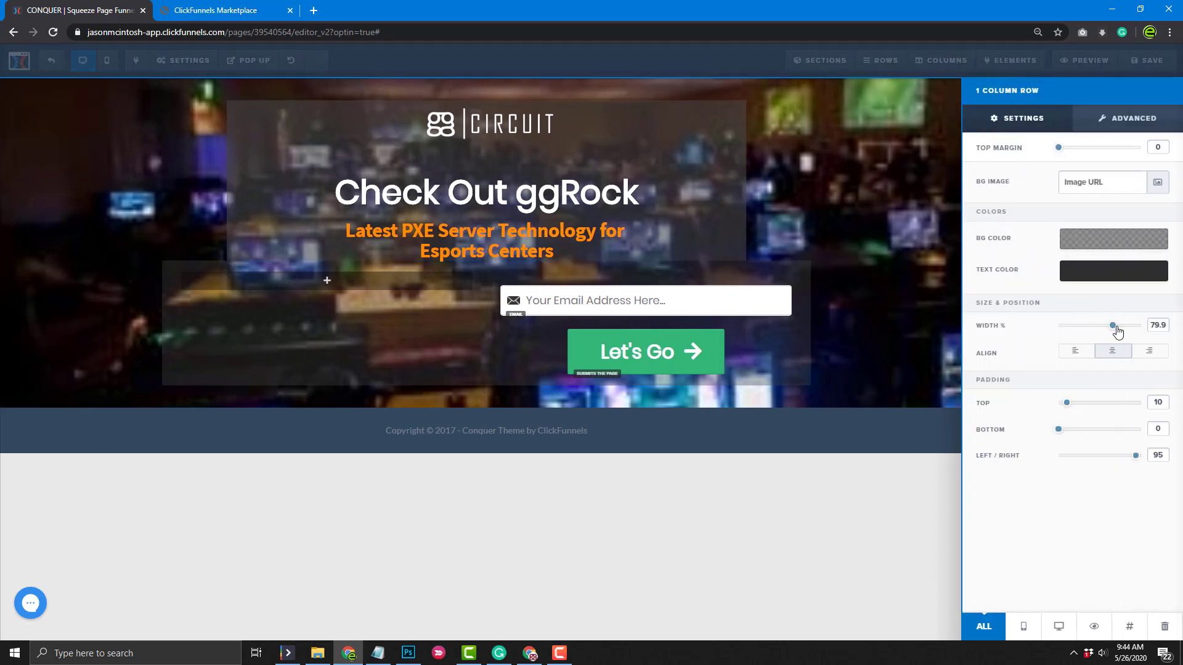
pyautogui.moveTo(1113, 326); pyautogui.dragTo(1140, 328)
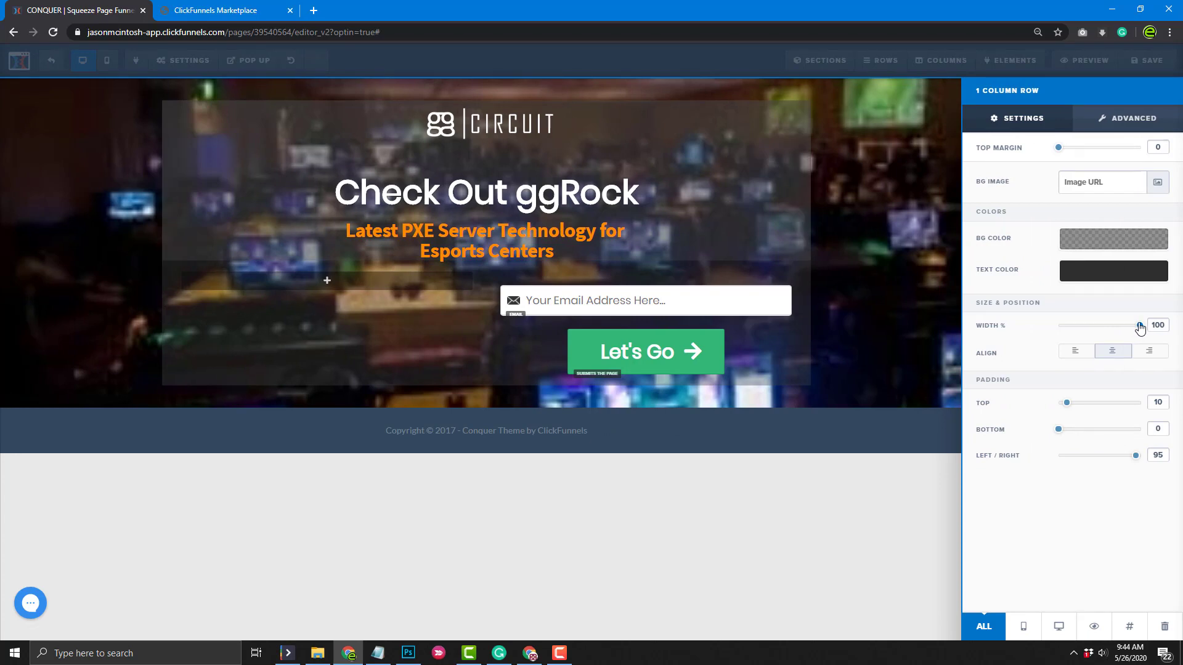
pyautogui.click(1089, 248)
pyautogui.tripleClick(1115, 374)
pyautogui.hotkey('ctrl', 'c')
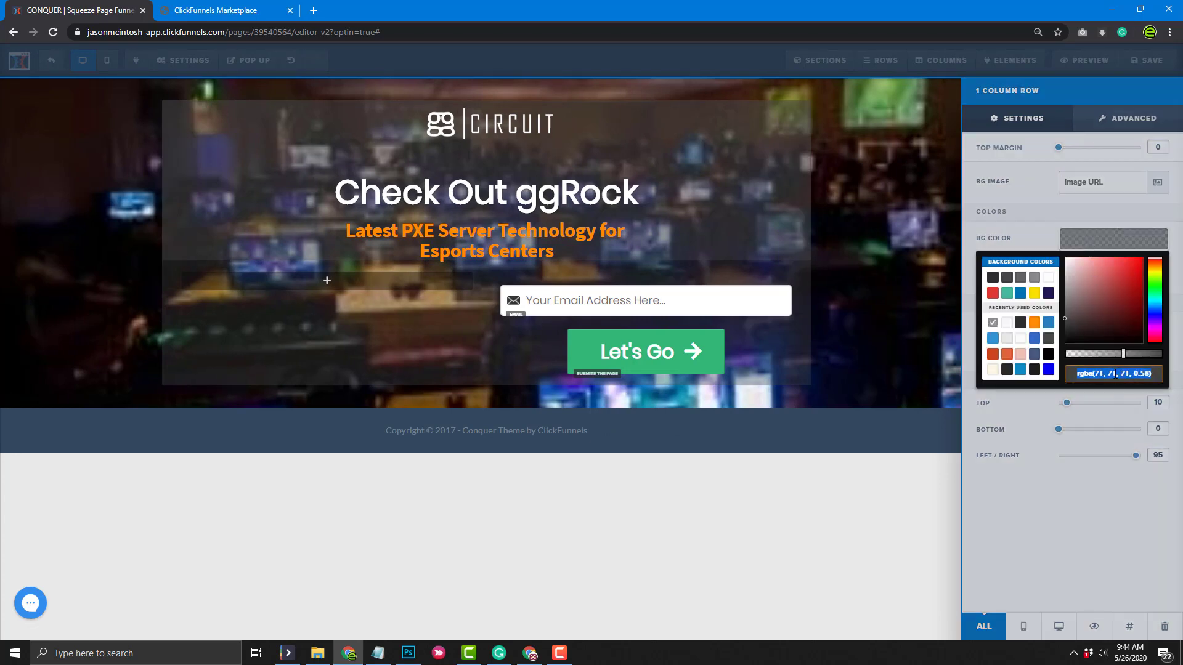
pyautogui.click(402, 375)
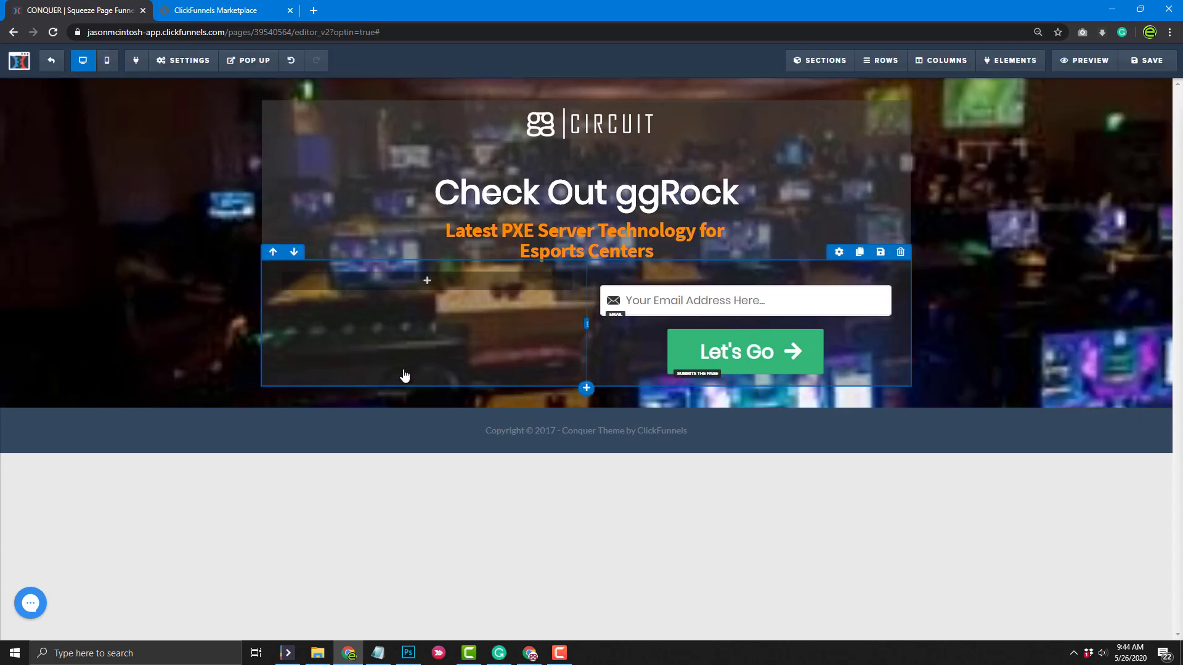
# Paste the headline row's rgba grey into the form row background, at about 0.49 opacity
pyautogui.click(839, 252)
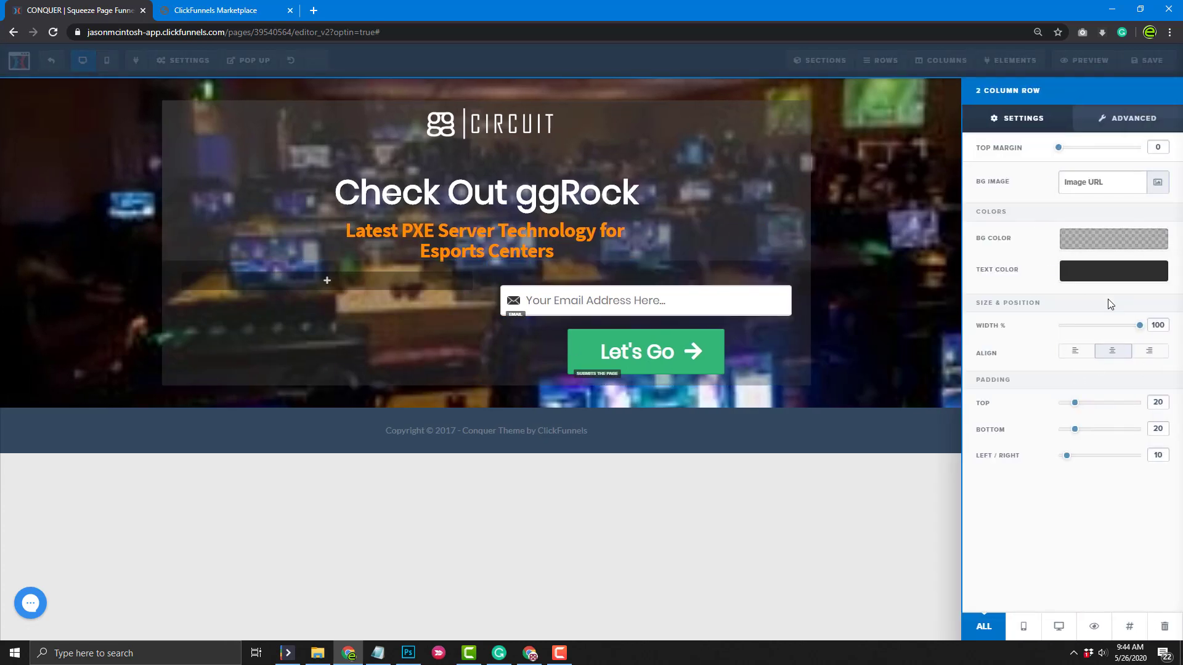
pyautogui.click(1098, 246)
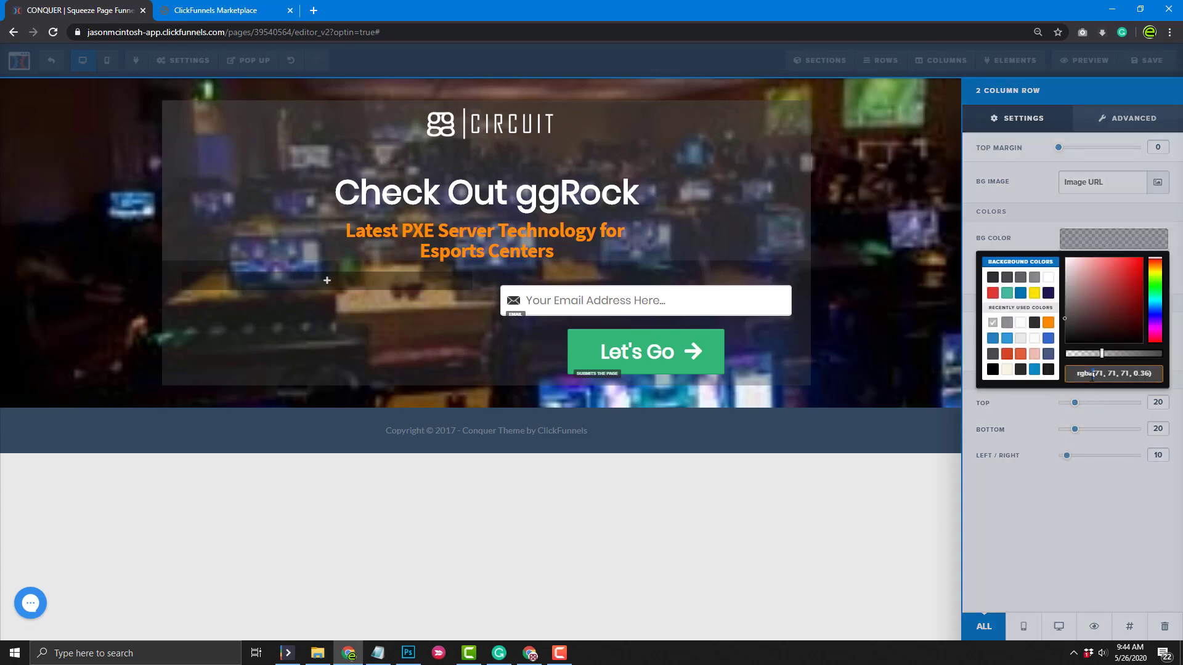
pyautogui.tripleClick(1091, 375)
pyautogui.hotkey('ctrl', 'v')
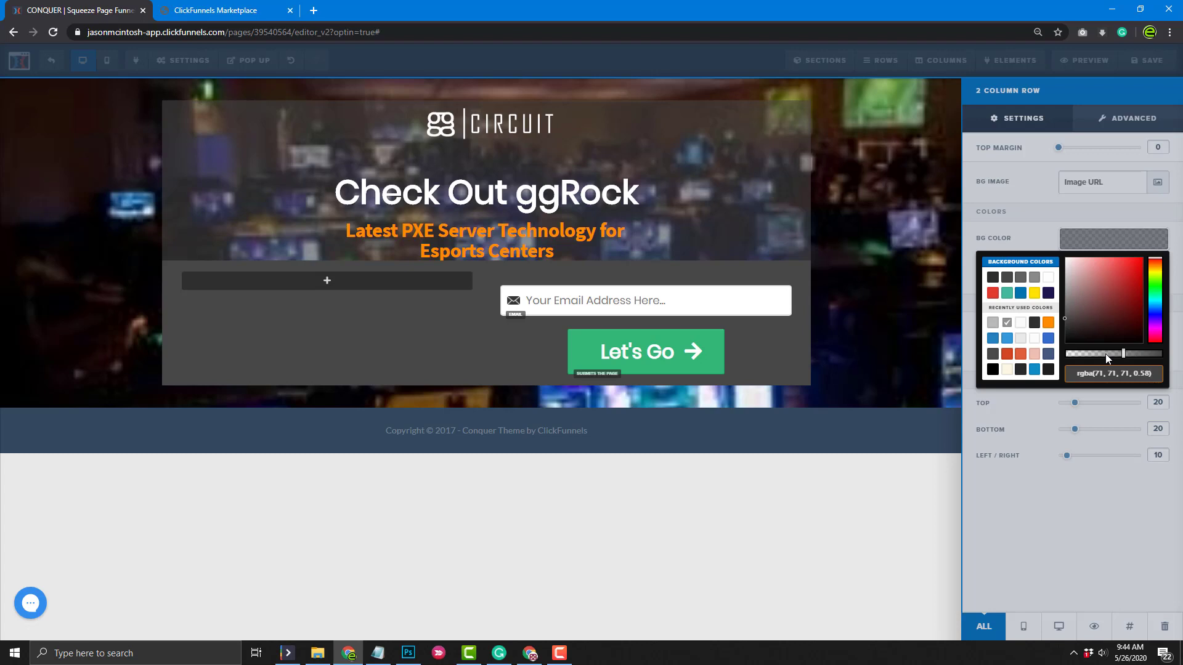
pyautogui.click(1109, 354)
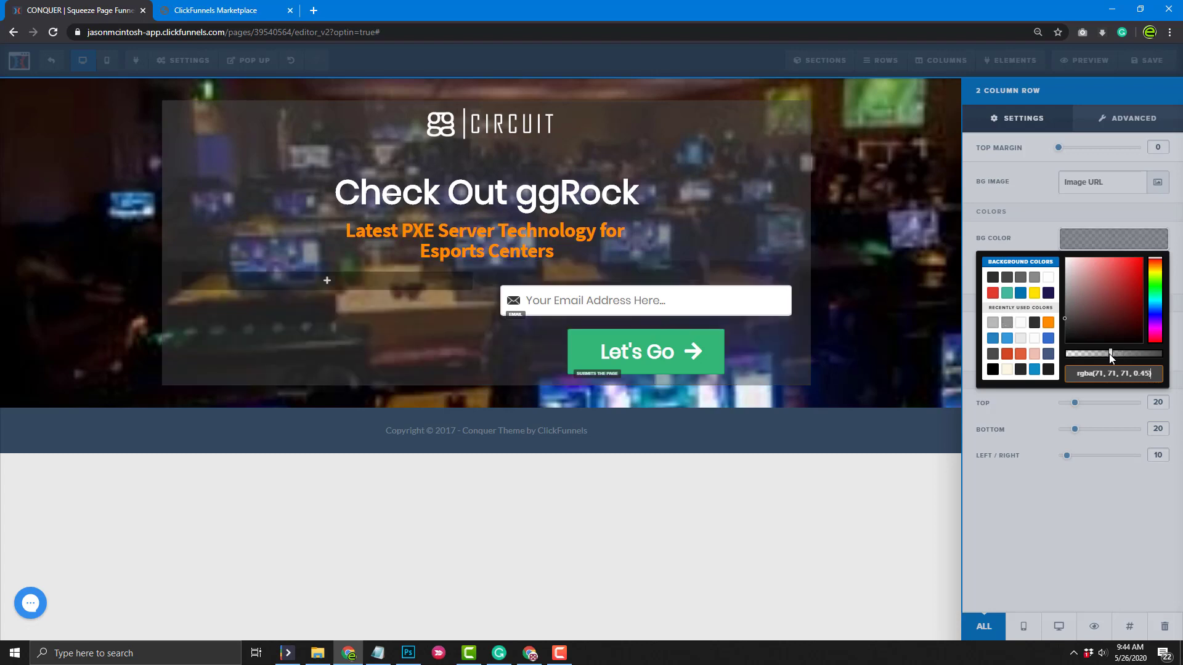
pyautogui.moveTo(1111, 358); pyautogui.dragTo(1115, 357)
pyautogui.click(902, 502)
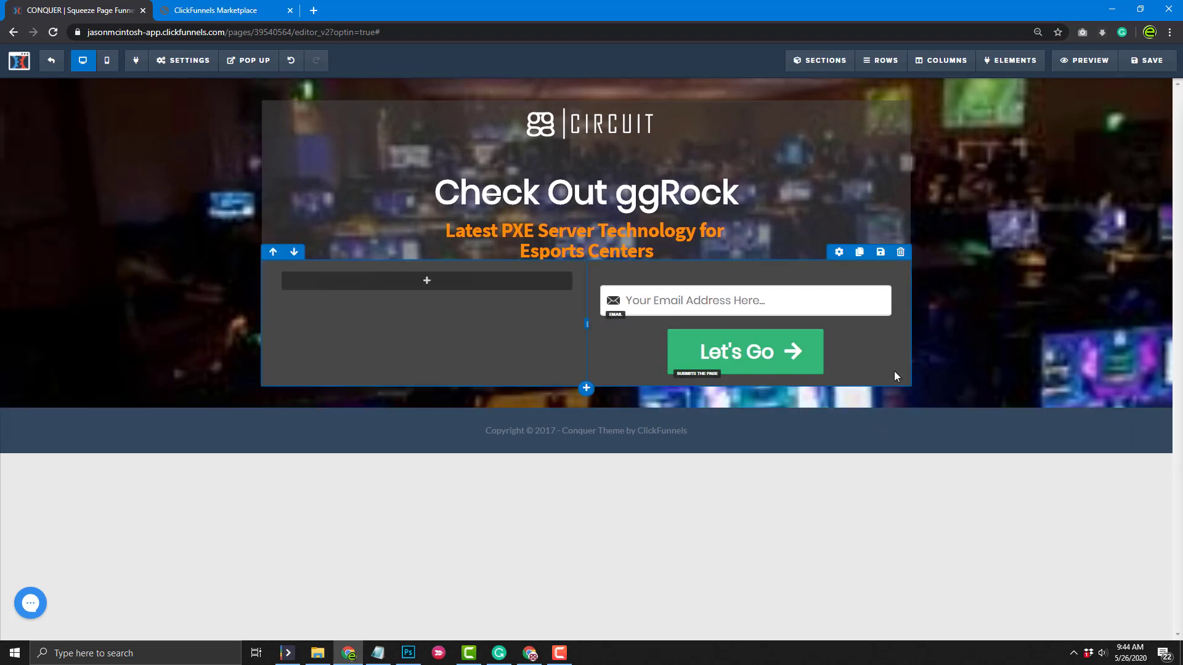
# Fine-tune the form row's background opacity to roughly 0.55
pyautogui.click(839, 251)
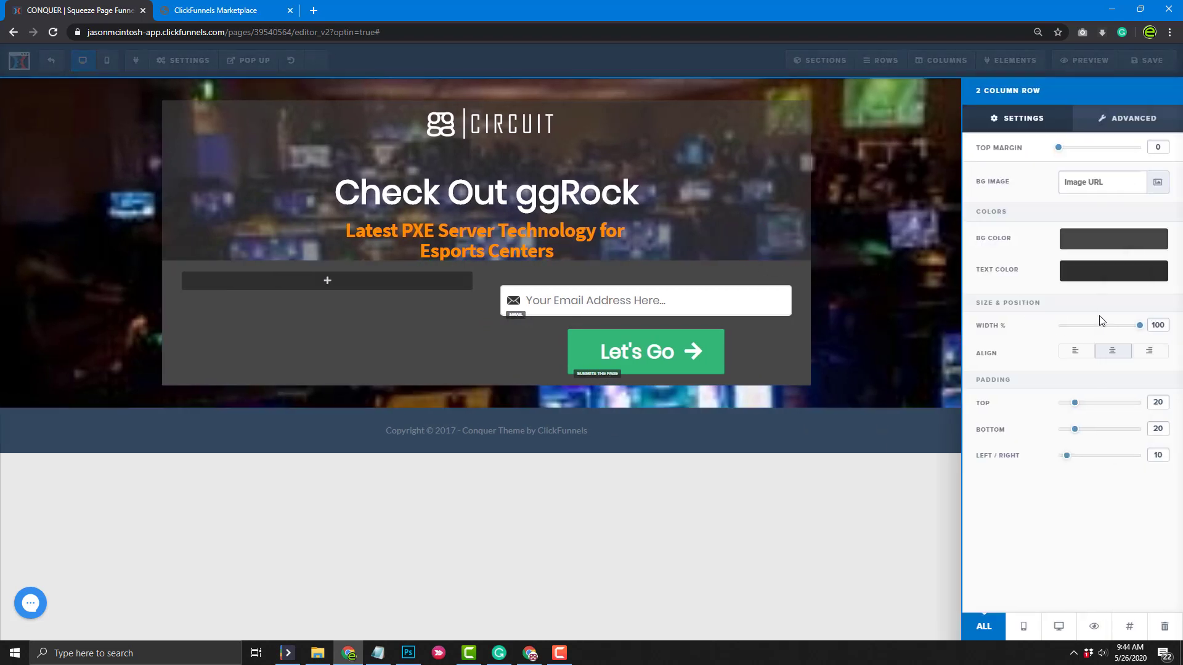
pyautogui.click(1096, 241)
pyautogui.click(1116, 356)
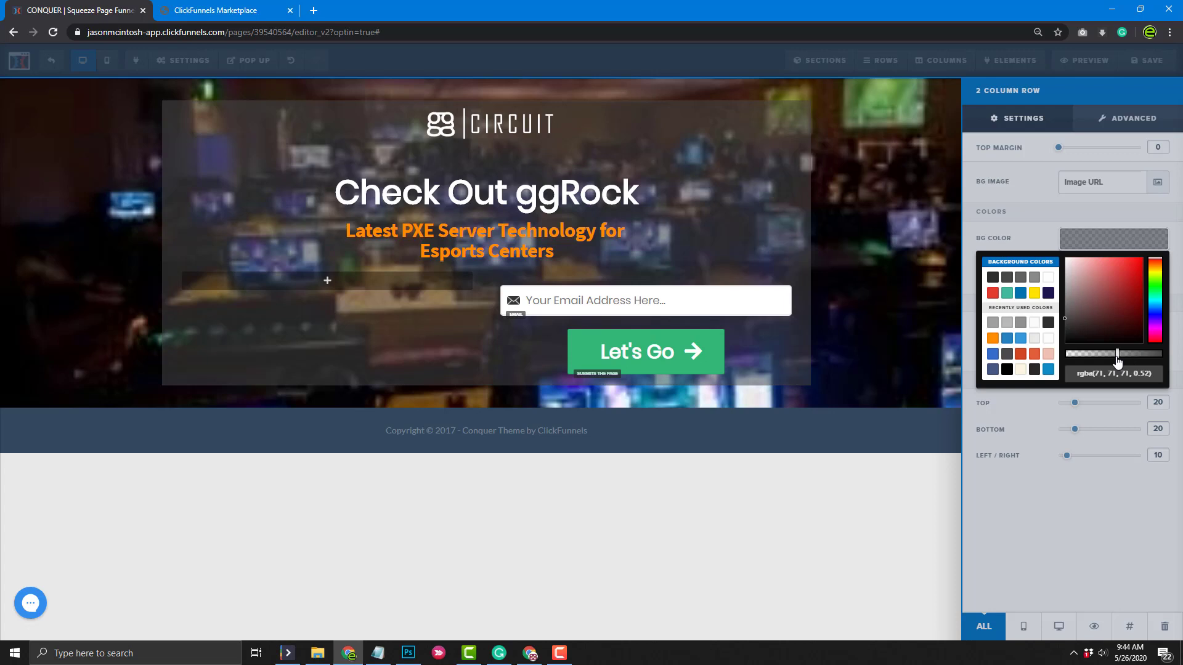
pyautogui.moveTo(1117, 360); pyautogui.dragTo(1120, 362)
pyautogui.click(798, 576)
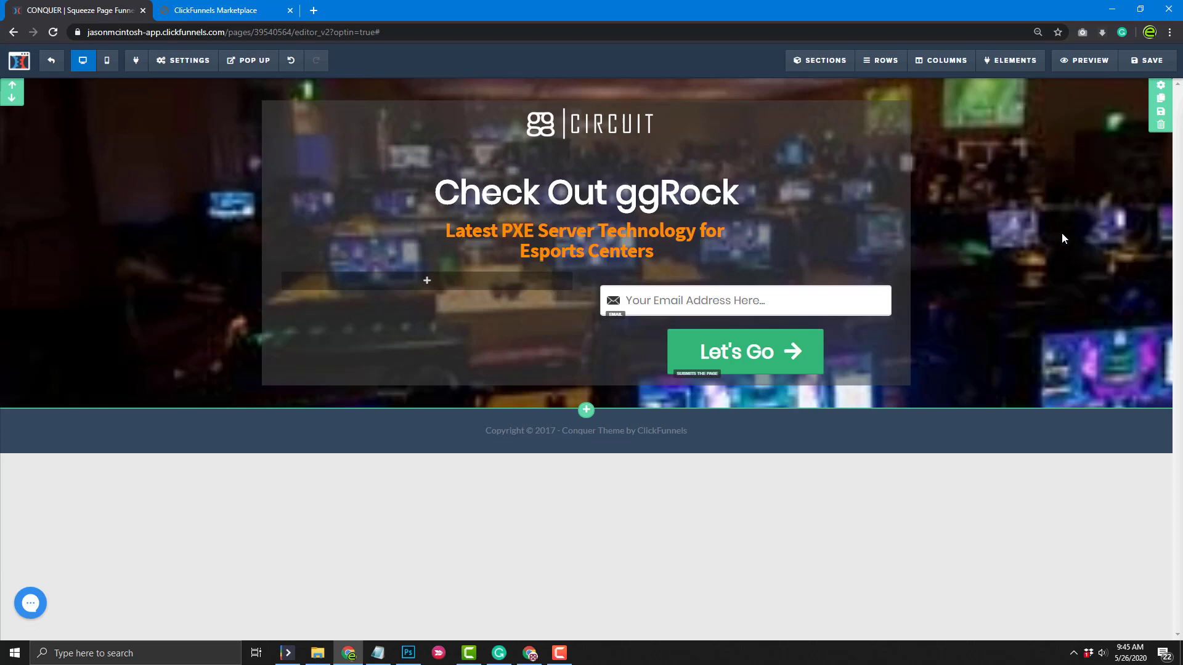
# Set the hero section's Image Position to No Repeat, then bring up the Uploaded Images library
pyautogui.click(1161, 88)
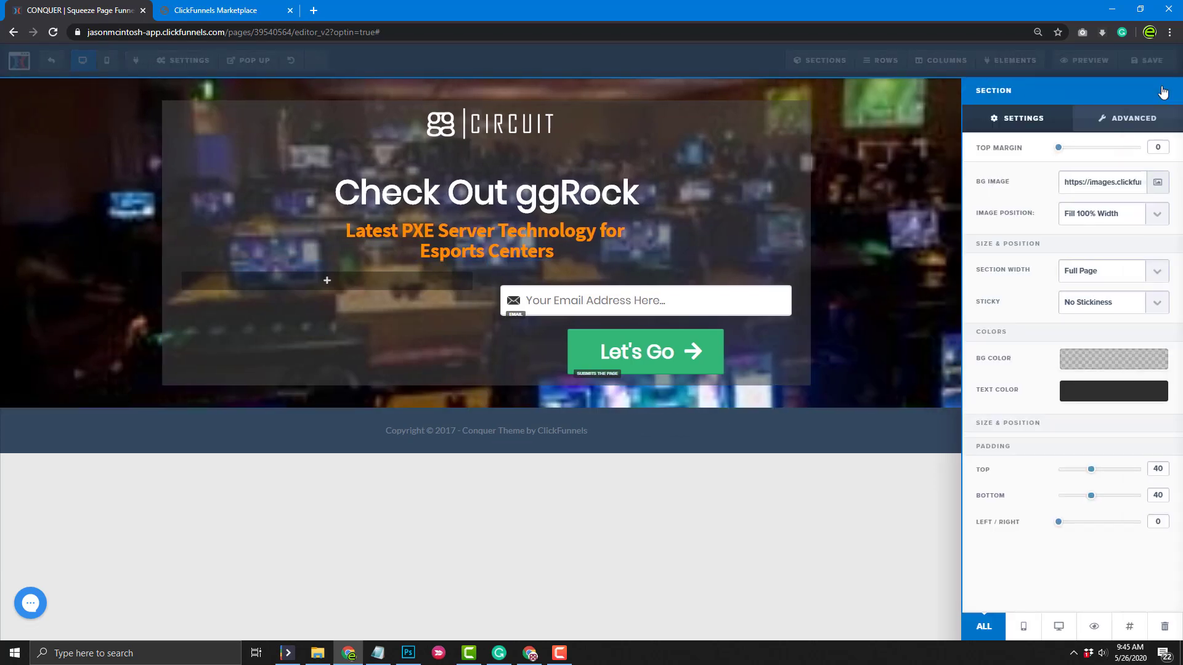
pyautogui.click(1158, 216)
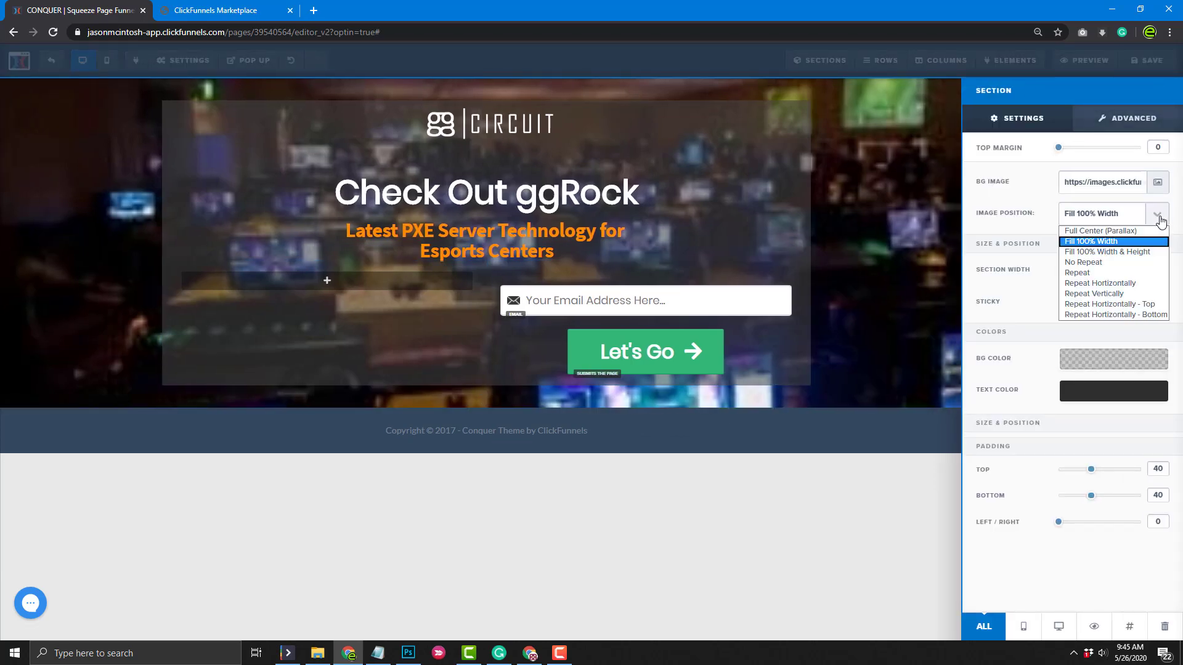
pyautogui.click(1150, 252)
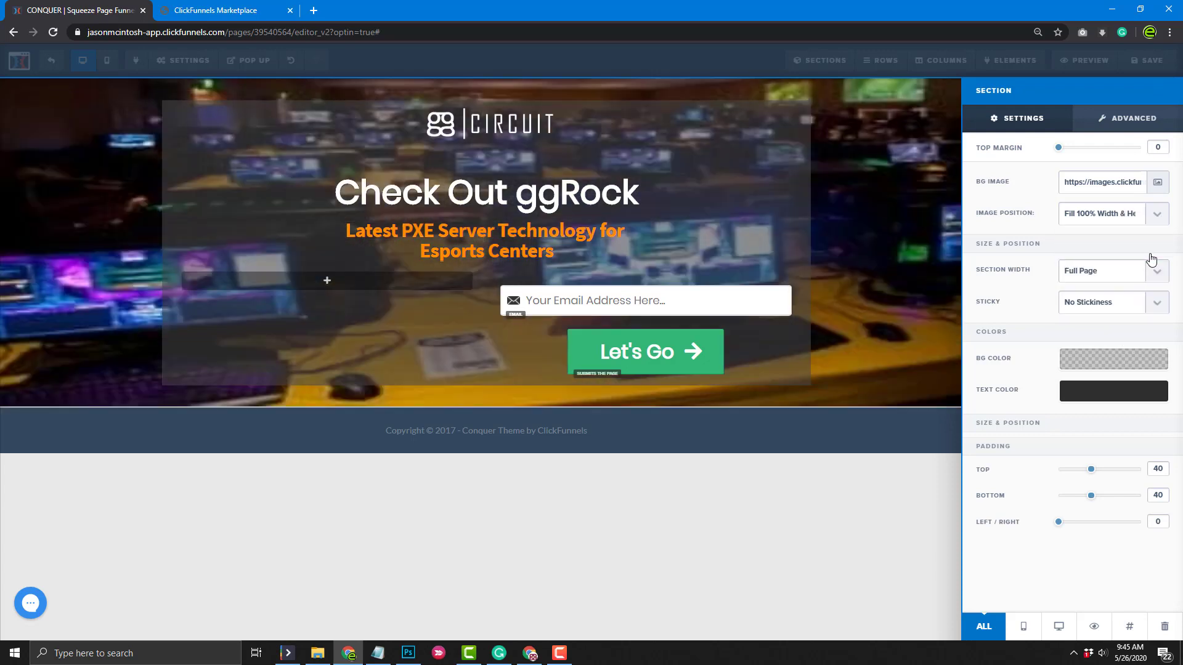
pyautogui.click(1154, 222)
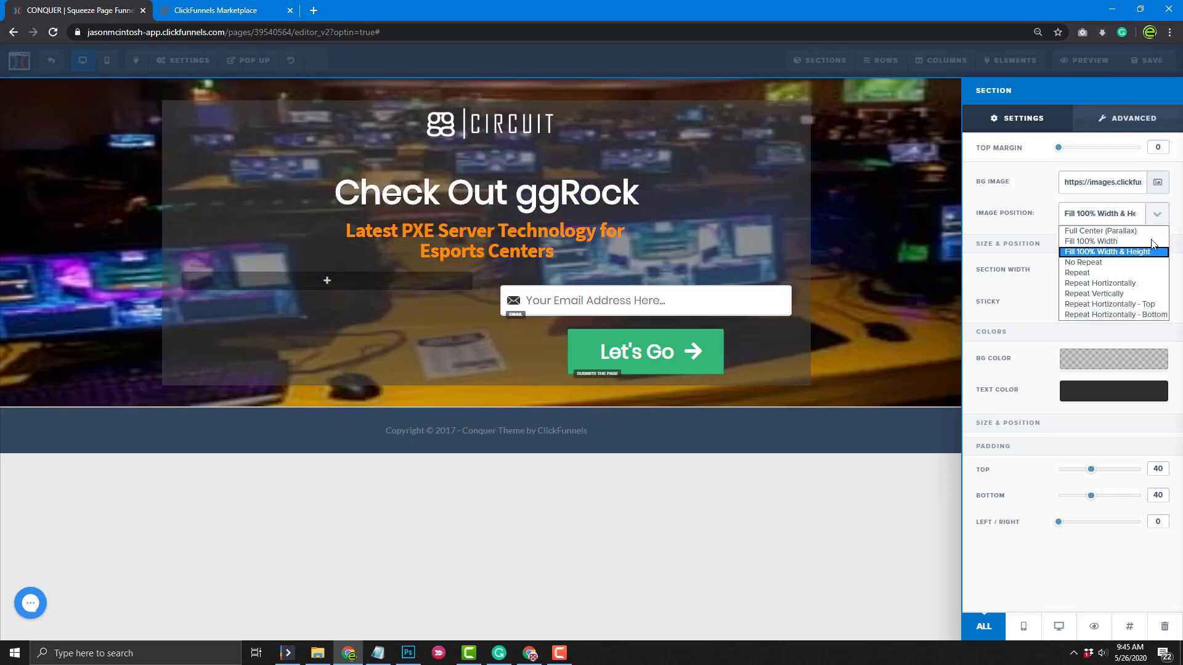
pyautogui.click(1140, 263)
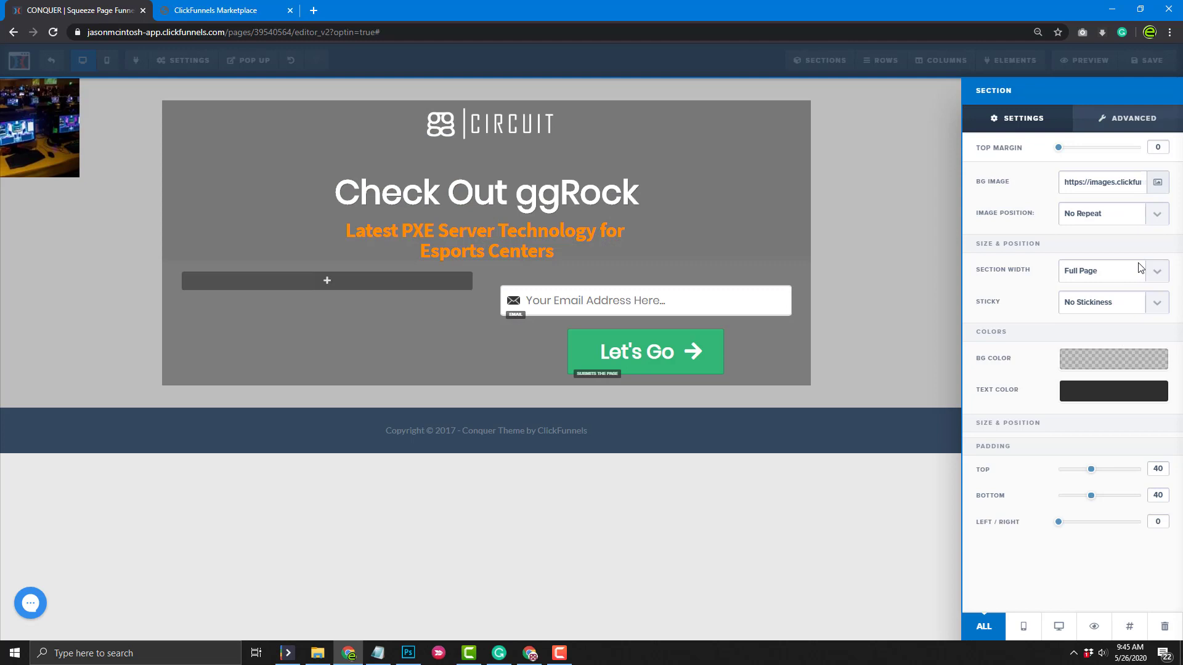
pyautogui.click(1159, 218)
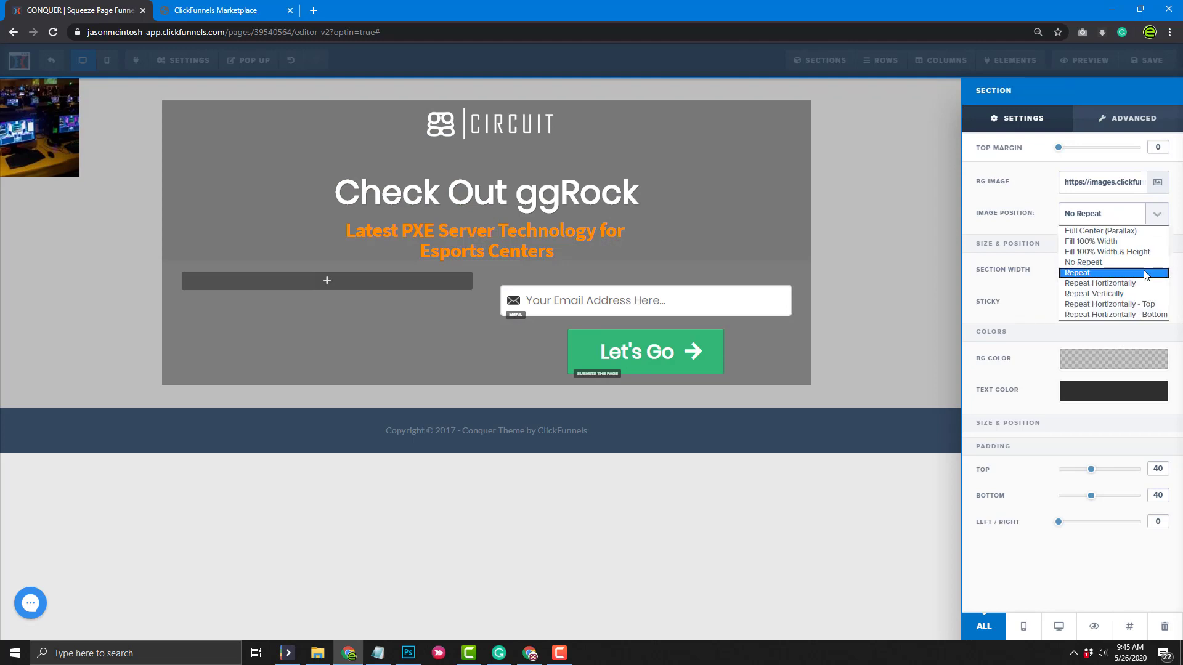
pyautogui.click(929, 279)
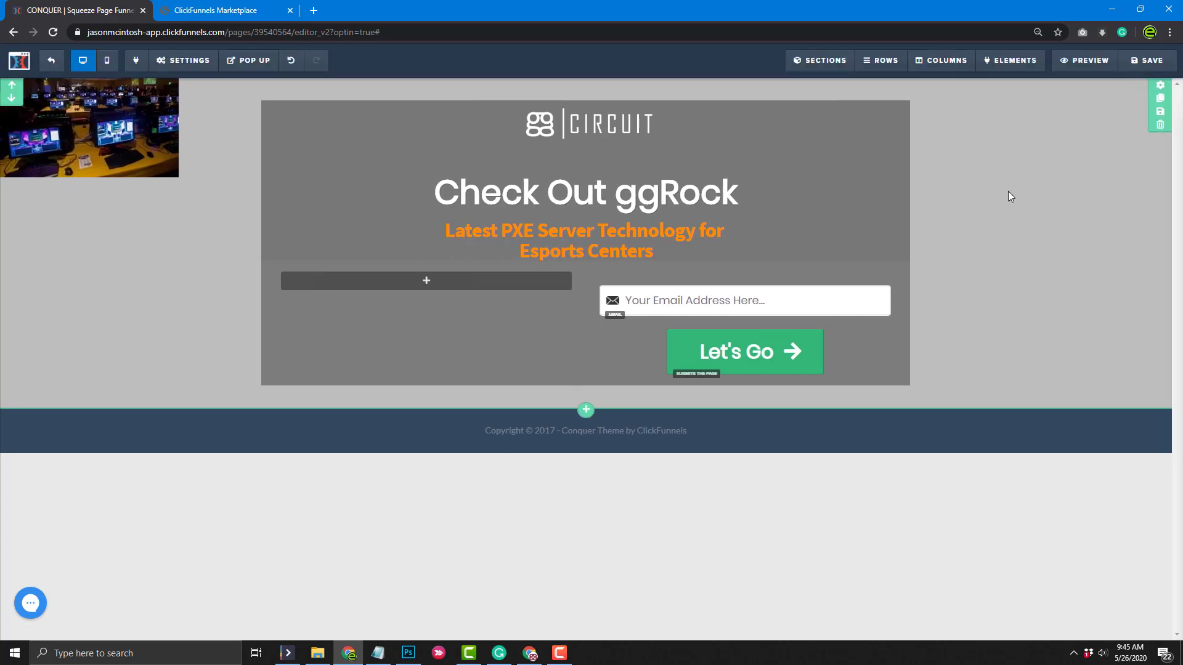
pyautogui.click(1161, 87)
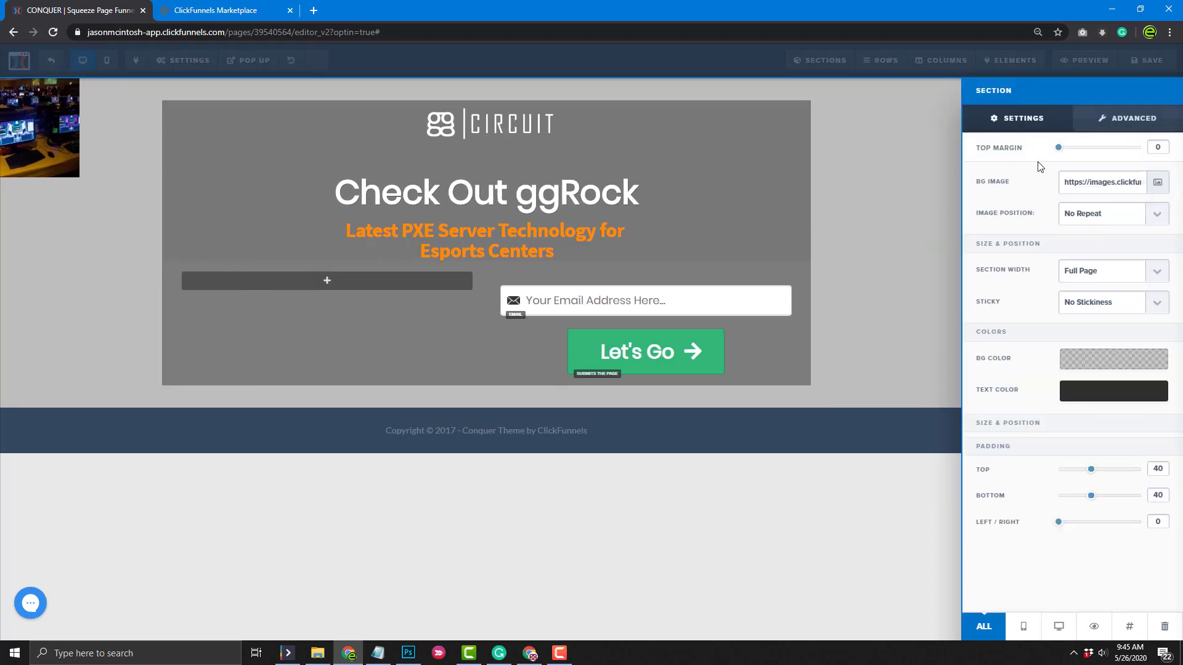
pyautogui.click(1162, 187)
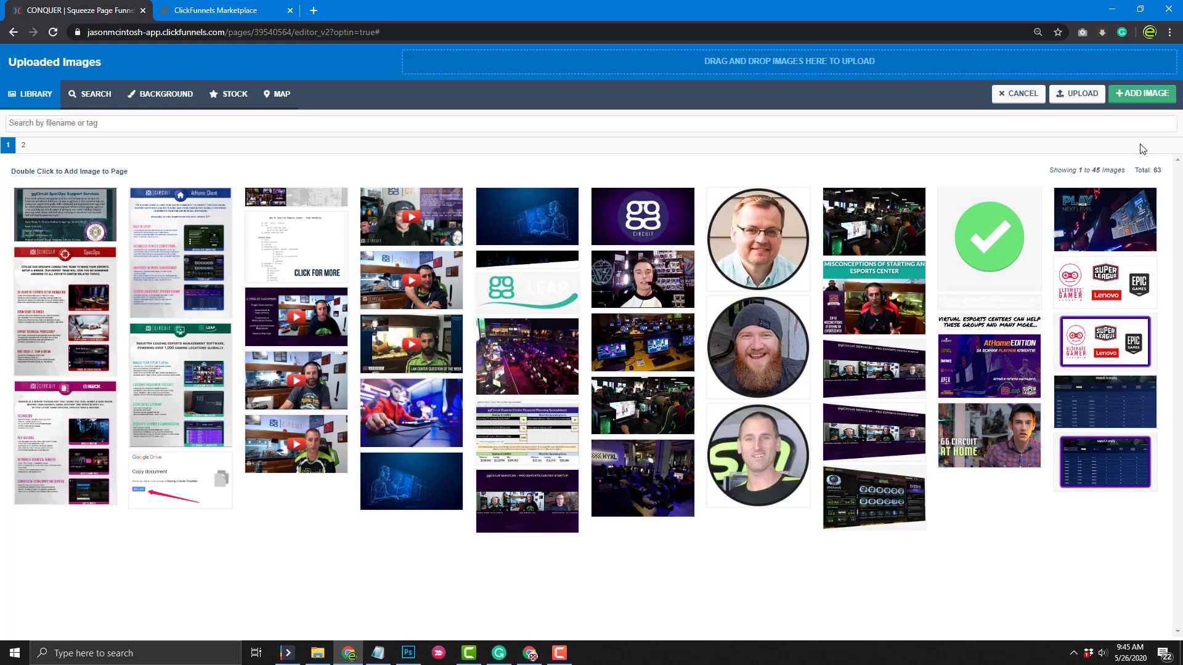
# Choose the dark gaming-center photo from page 2 of Uploaded Images as the section background
pyautogui.click(24, 146)
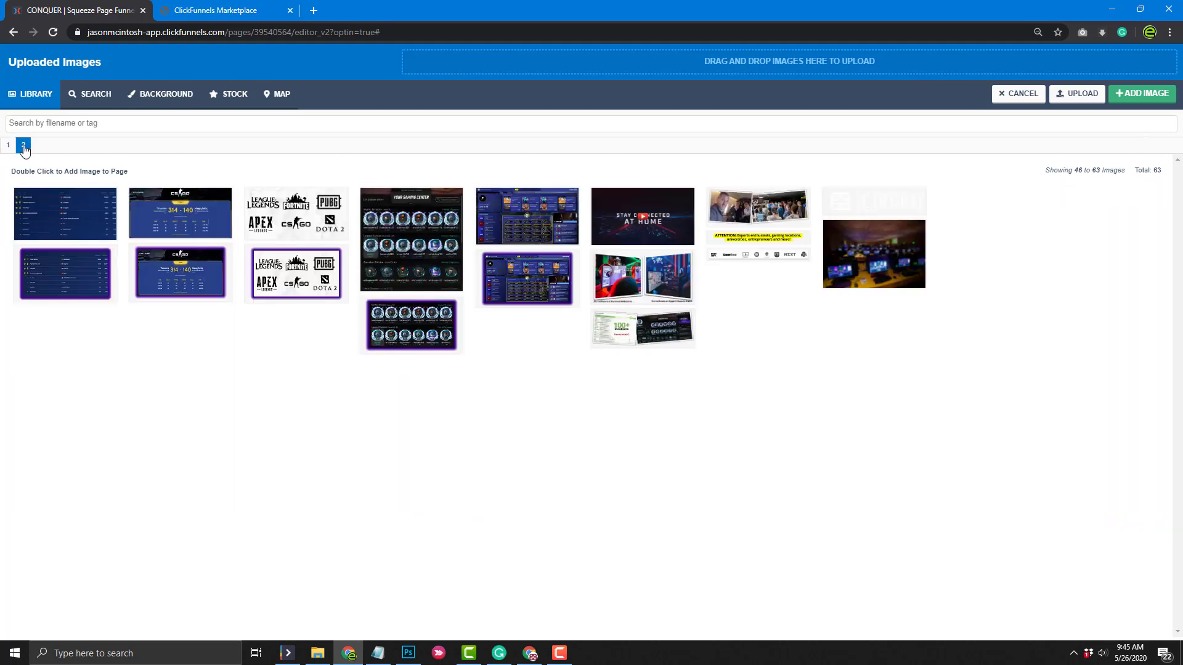
pyautogui.click(873, 260)
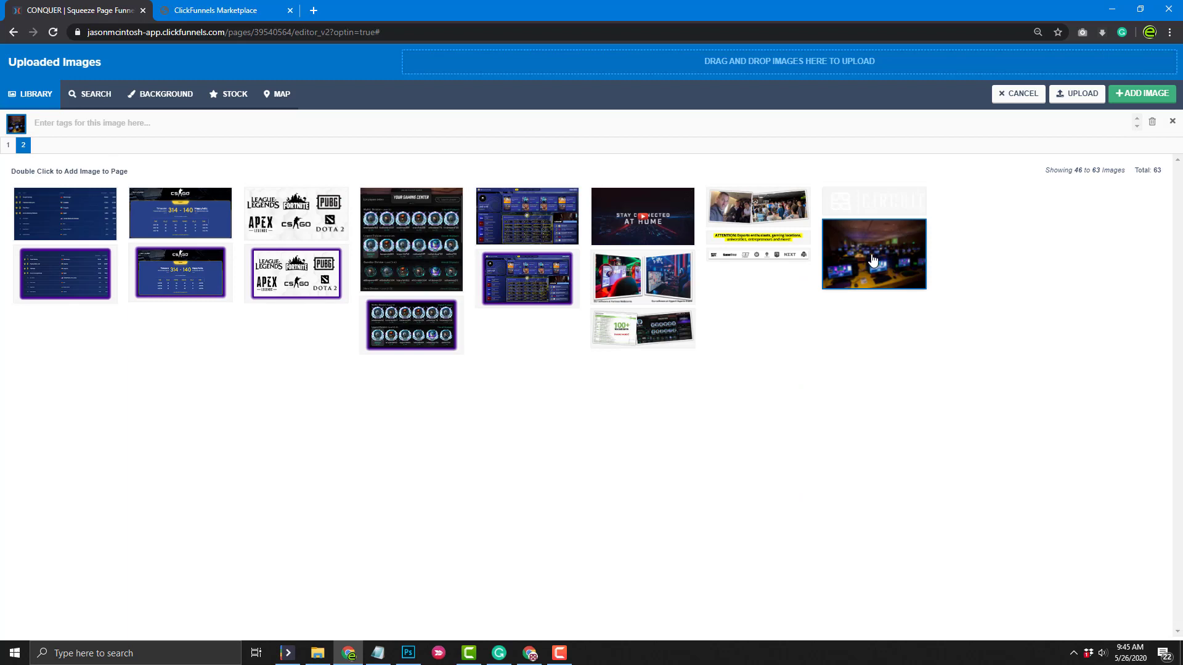
pyautogui.click(1149, 94)
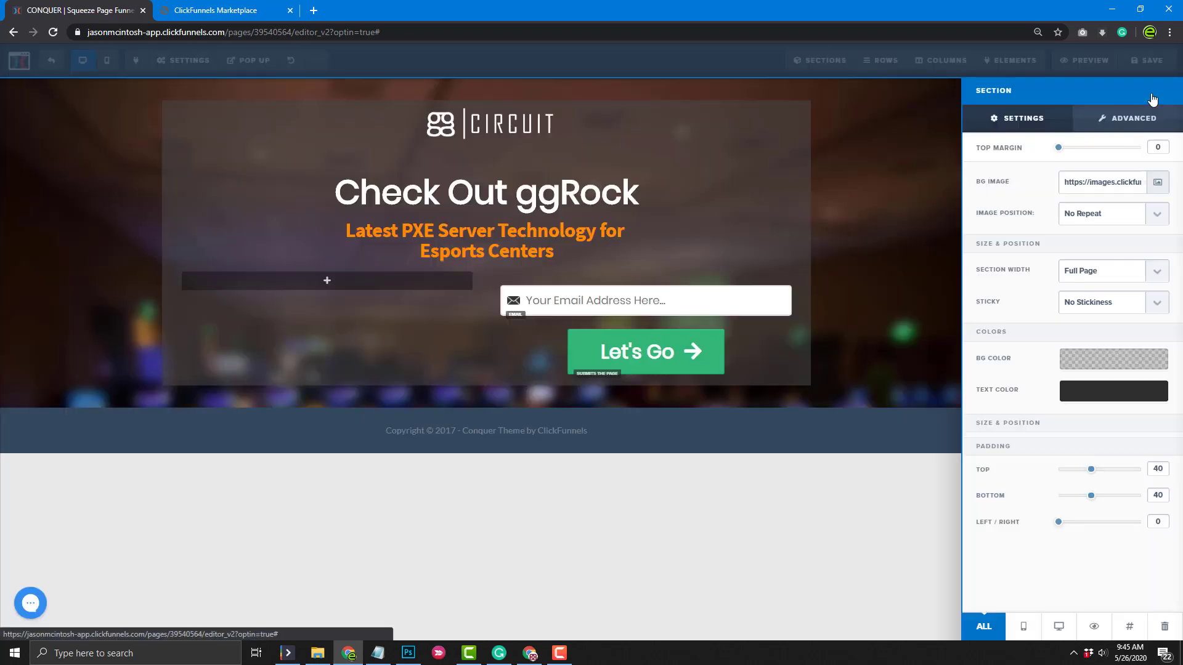
pyautogui.click(1158, 183)
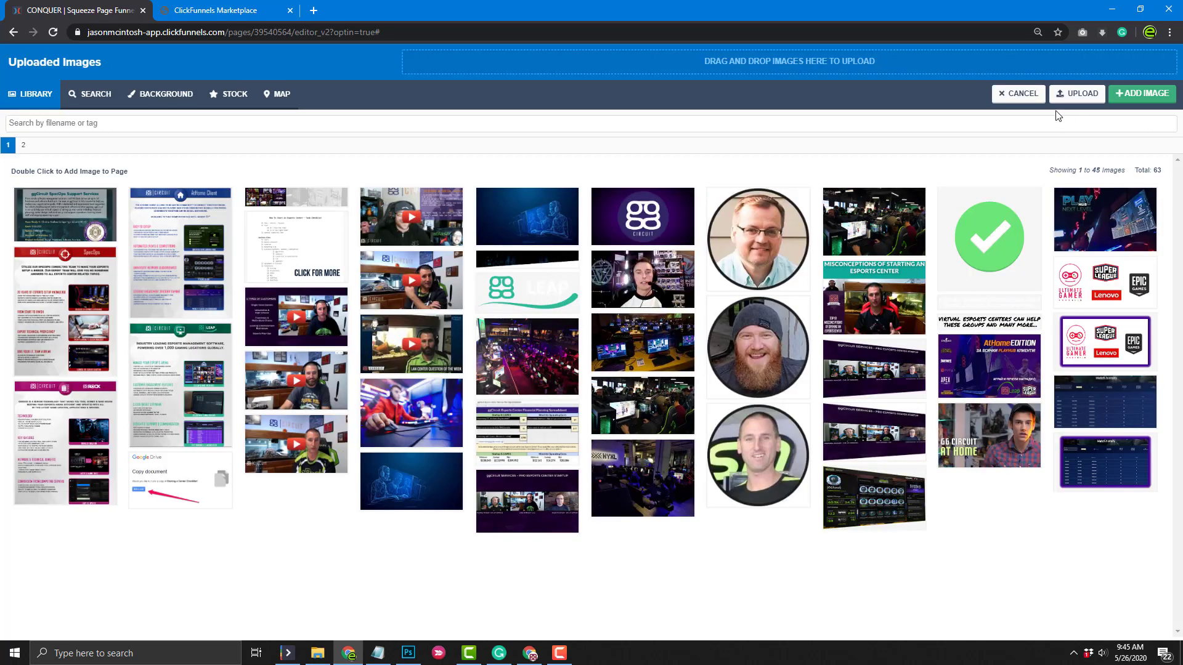
pyautogui.click(1010, 95)
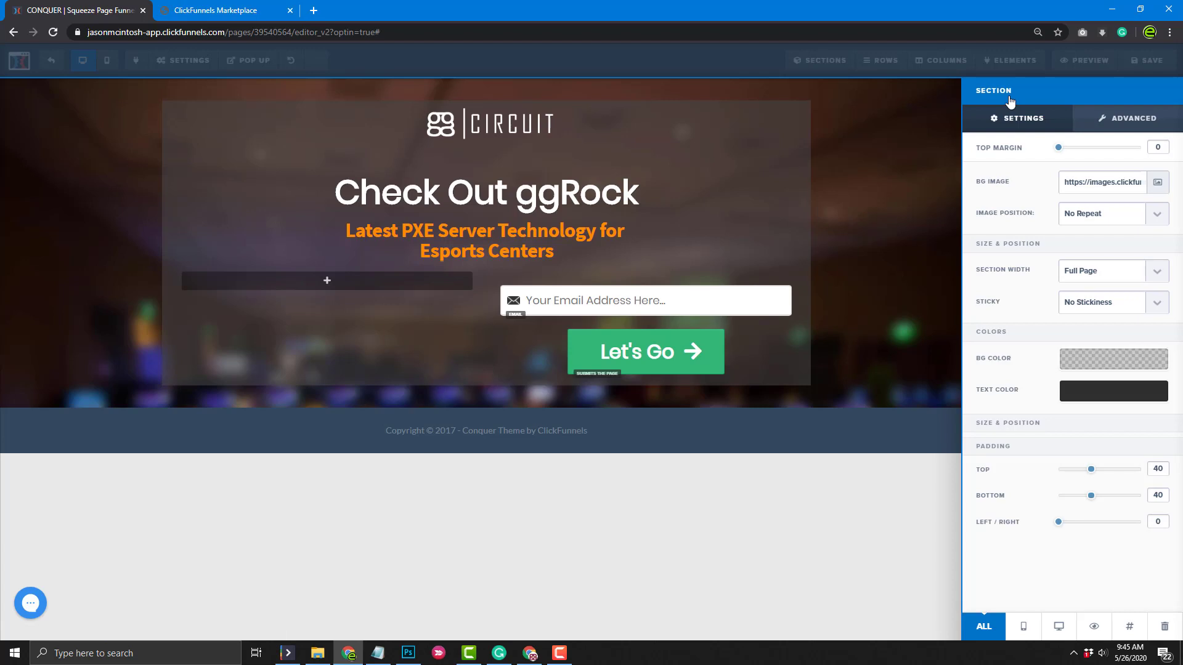
pyautogui.click(908, 233)
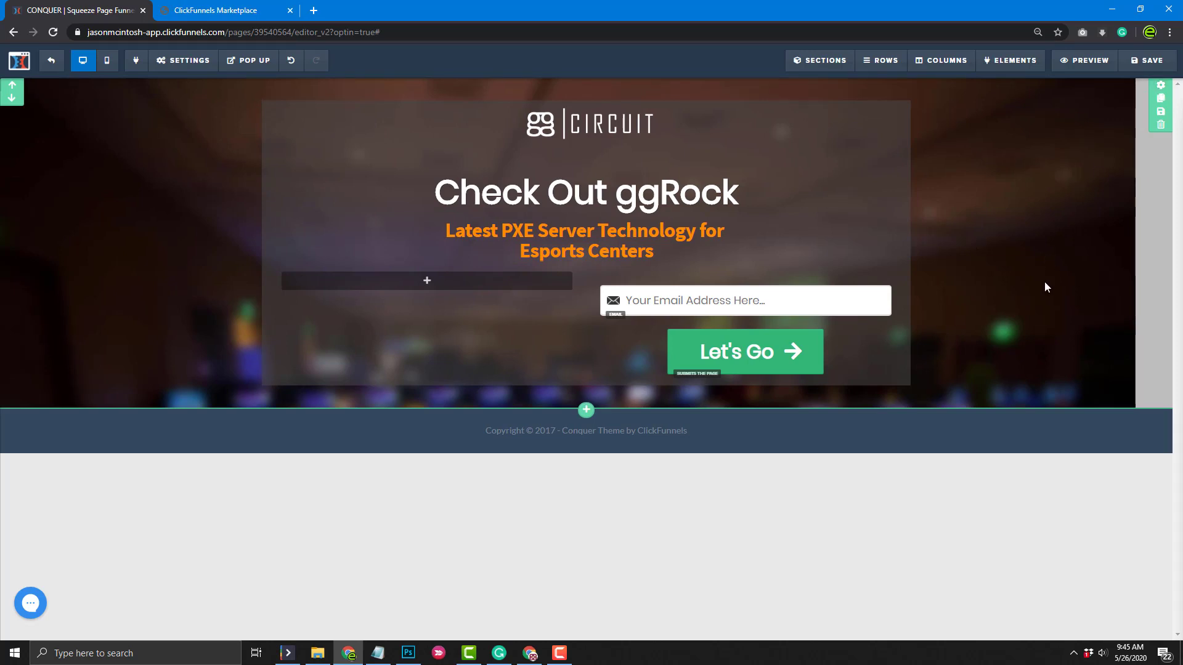
# Set the section's Image Position to Fill 100% Width
pyautogui.click(1161, 87)
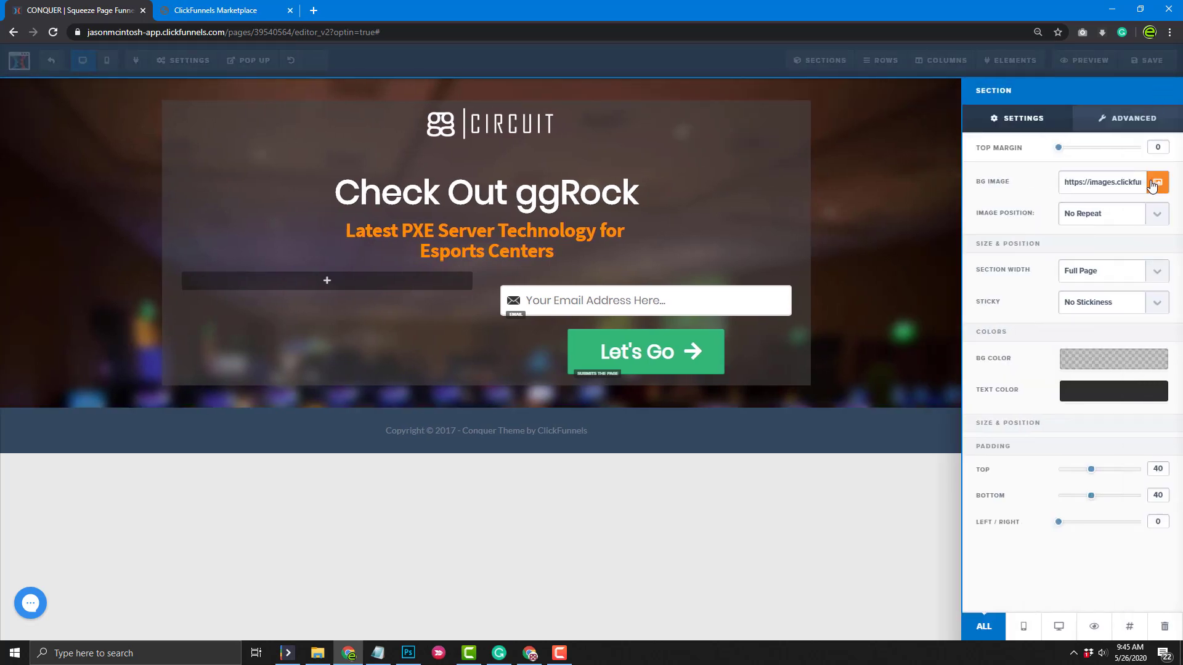
pyautogui.click(1157, 214)
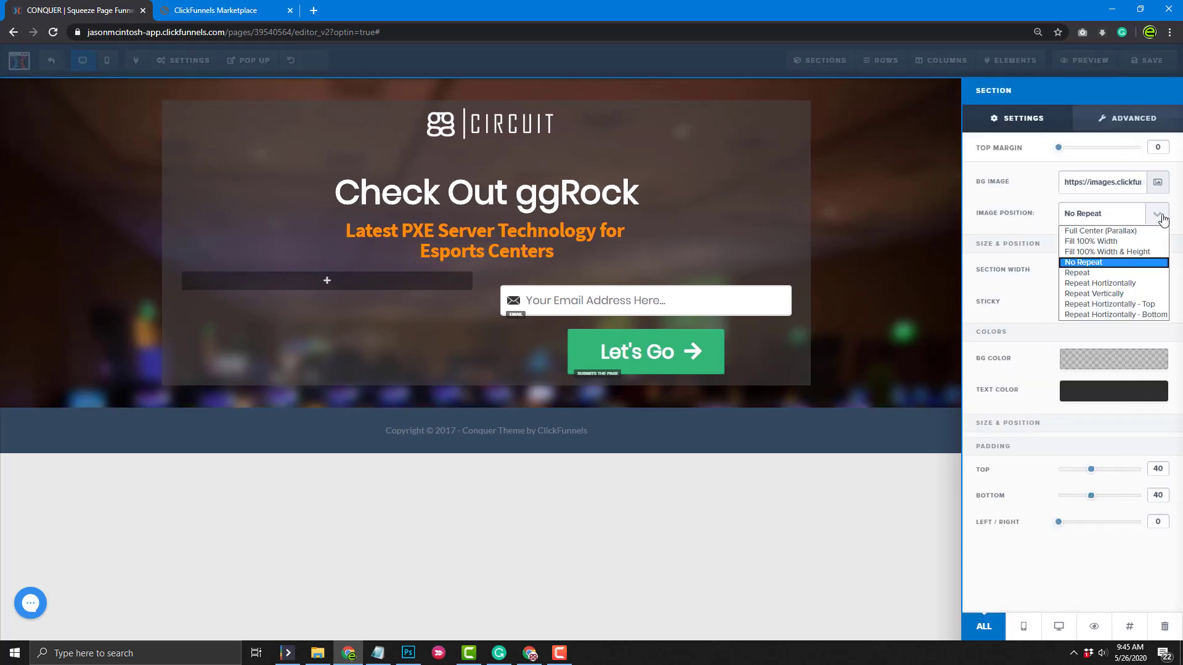
pyautogui.click(1149, 252)
pyautogui.click(1150, 215)
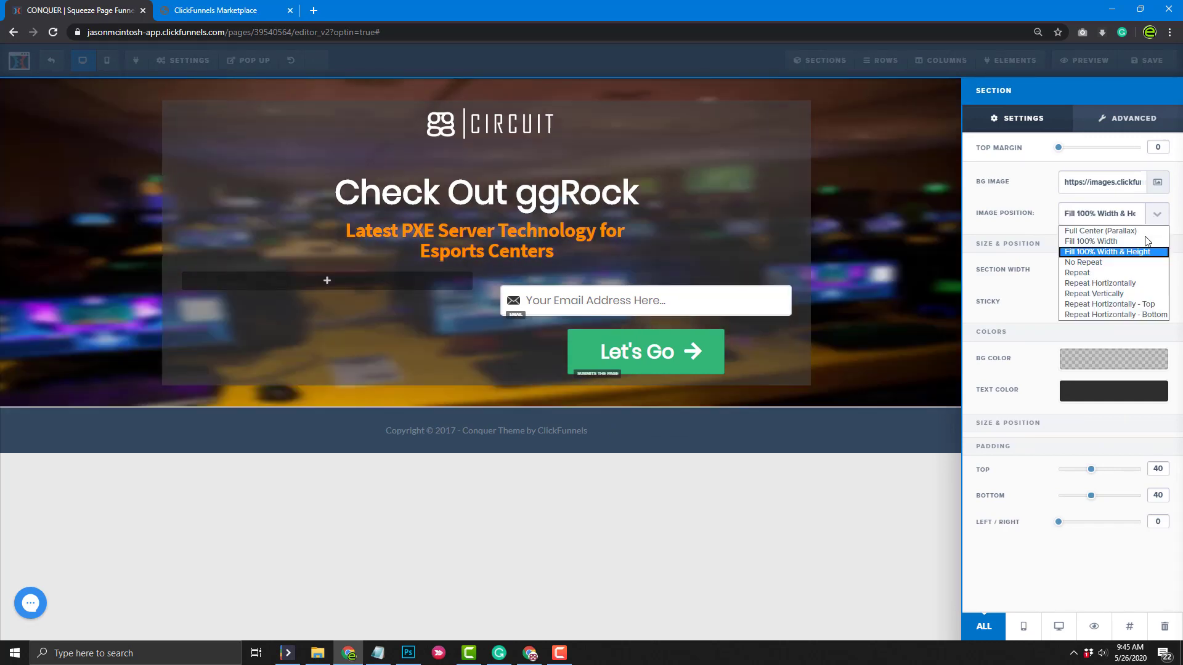
pyautogui.click(1142, 242)
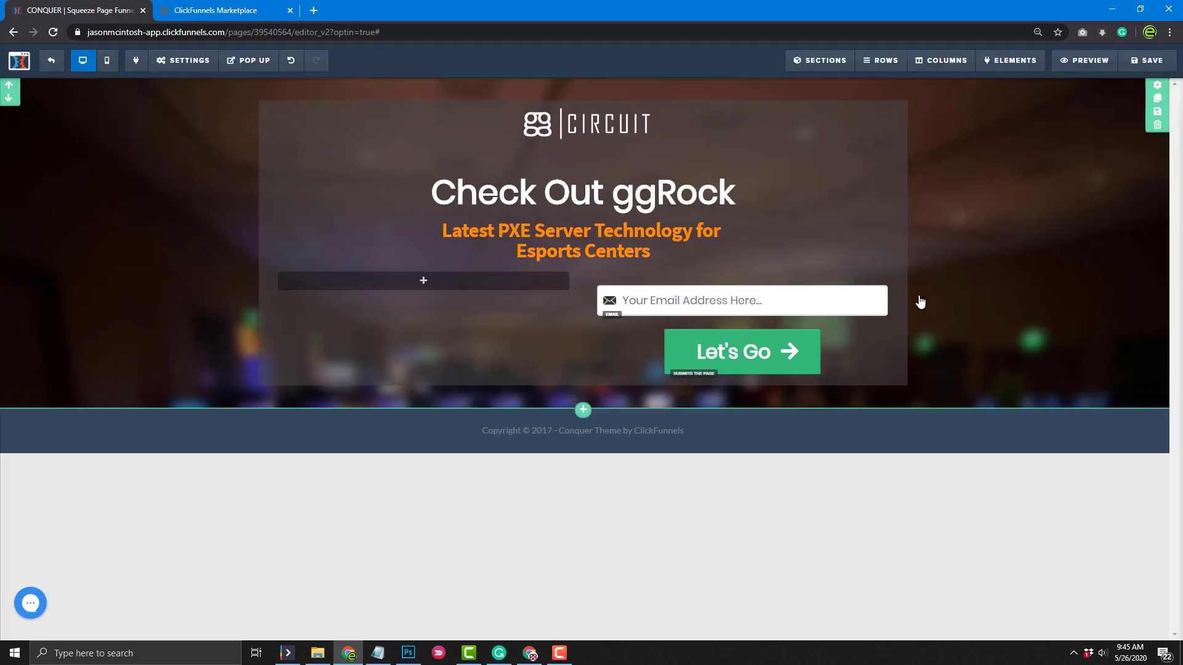
pyautogui.click(918, 301)
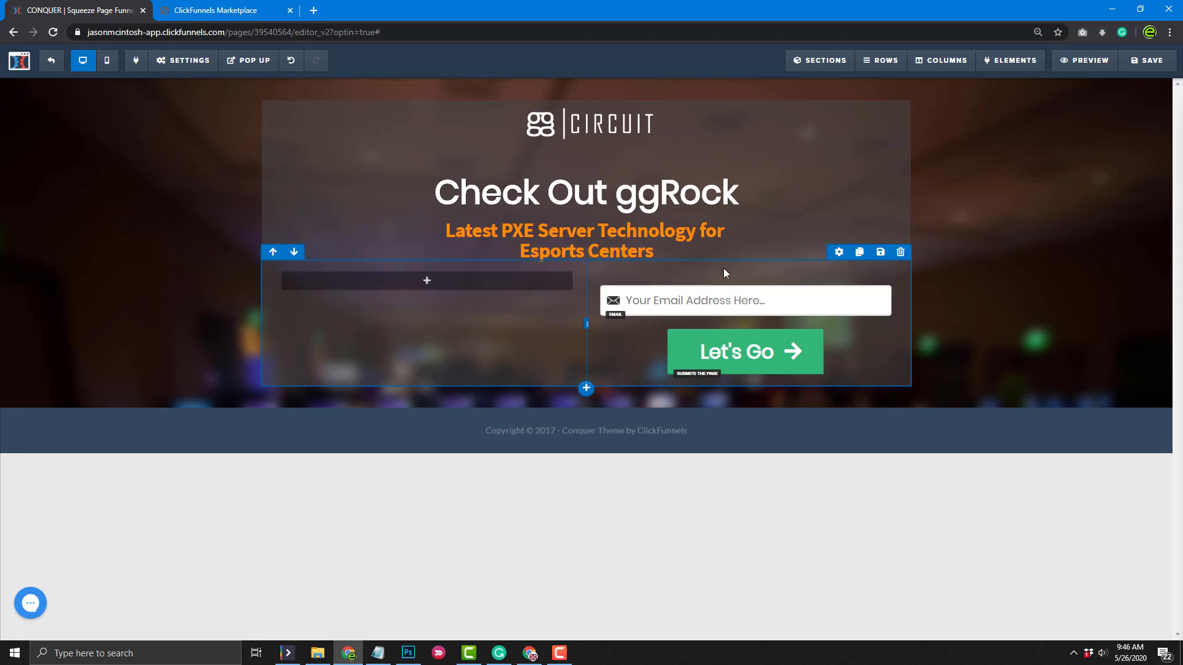
# Remove the opt-in row's top padding and the space above the email field
pyautogui.click(839, 253)
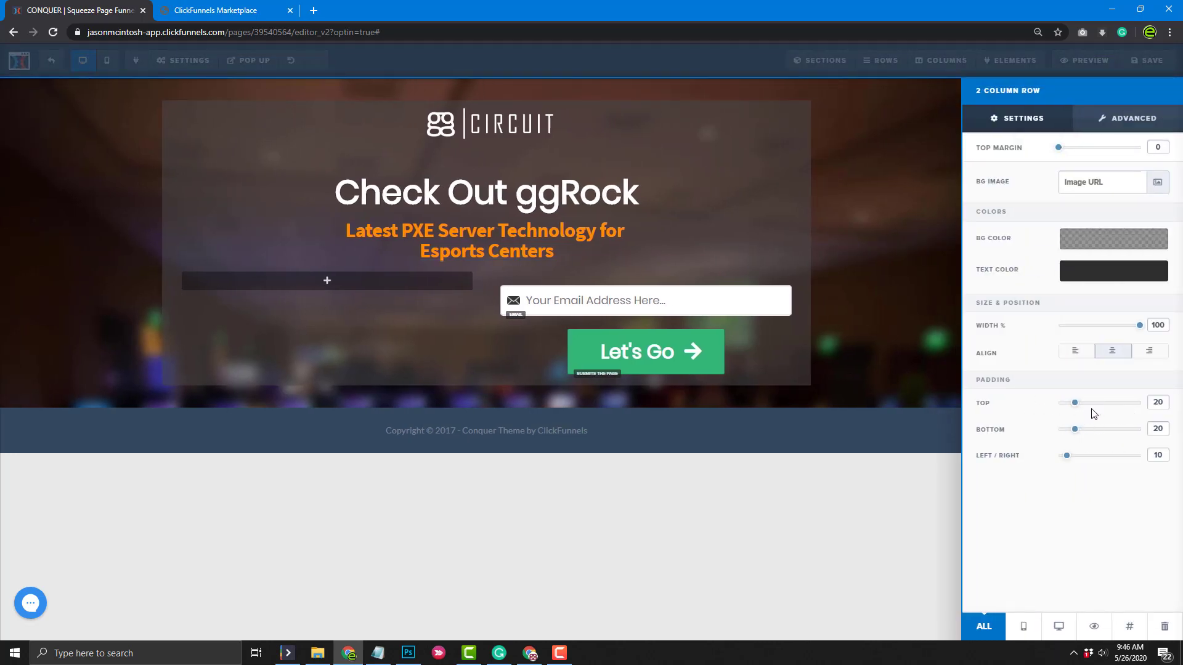
pyautogui.moveTo(1074, 403)
pyautogui.mouseDown()
pyautogui.moveTo(1032, 409)
pyautogui.moveTo(1072, 409)
pyautogui.mouseUp()
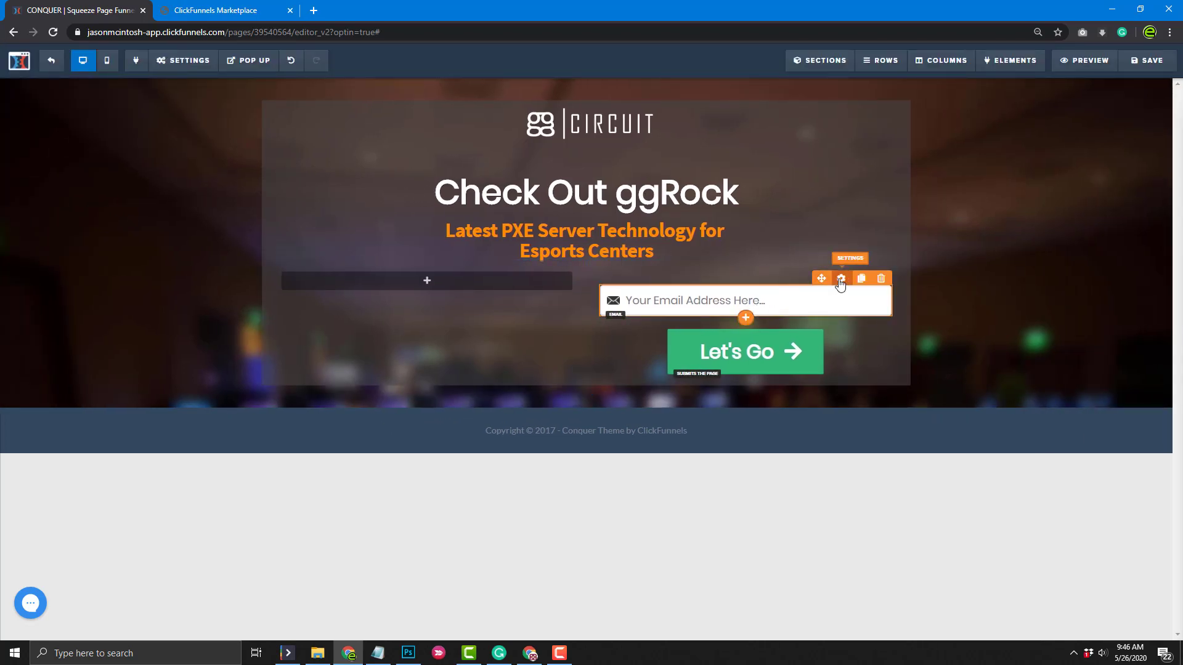
pyautogui.click(837, 276)
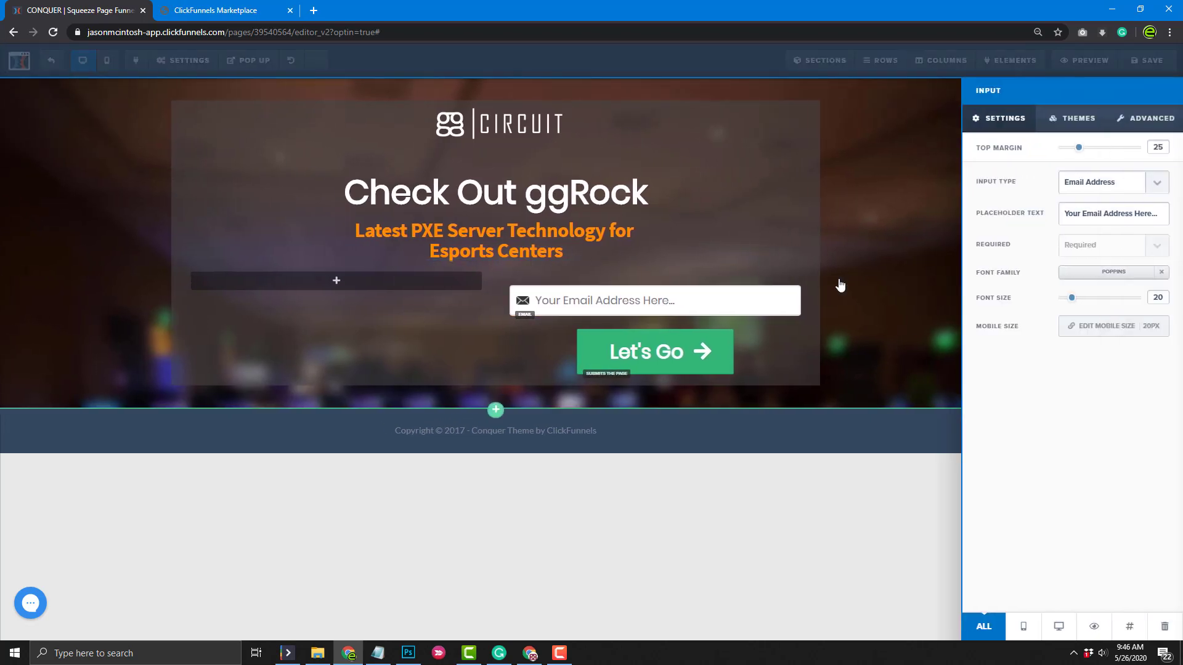
pyautogui.moveTo(1080, 147); pyautogui.dragTo(1043, 158)
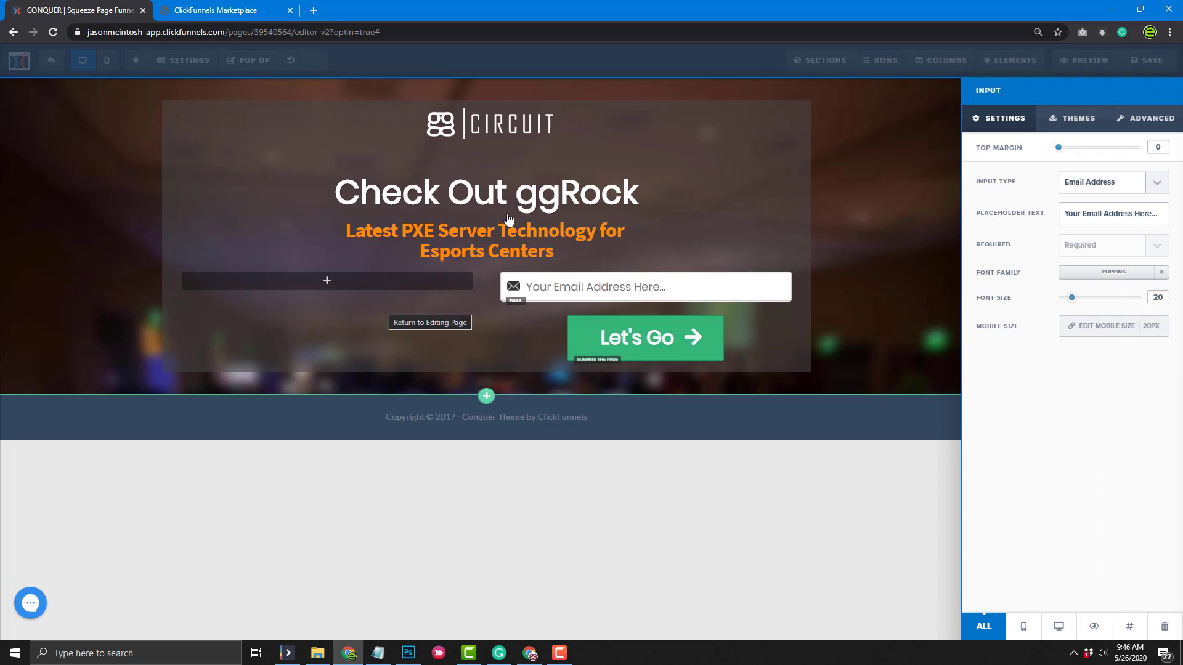
pyautogui.click(618, 244)
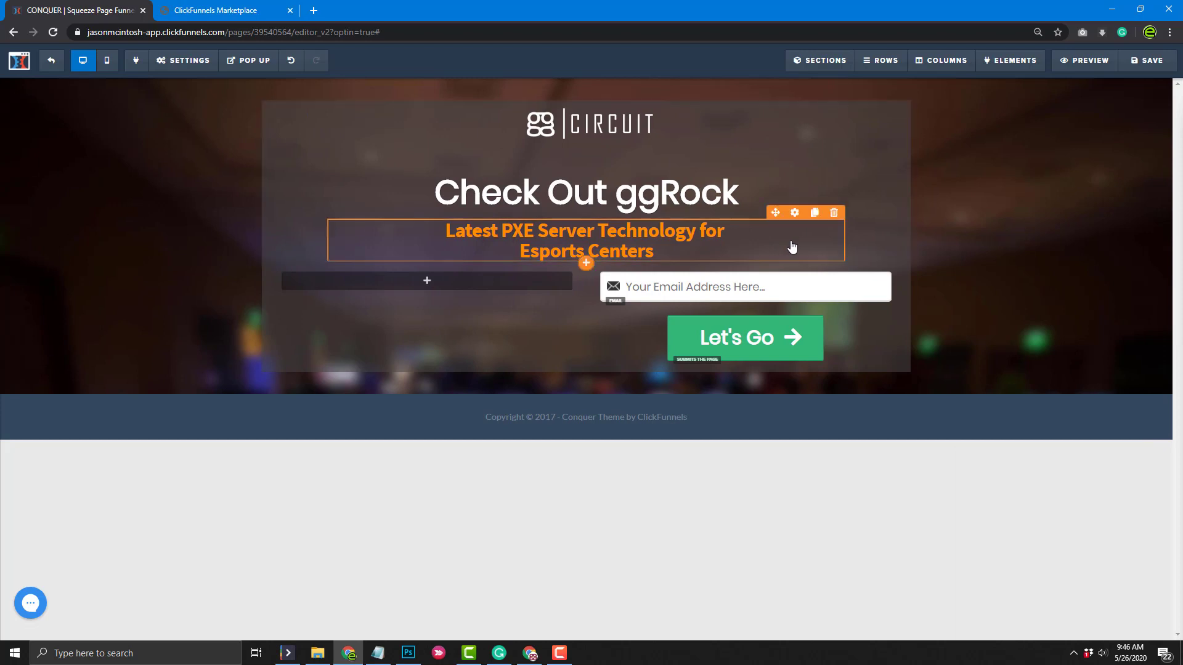
# Adjust the opt-in row's top margin and add top padding to push its contents down
pyautogui.click(795, 213)
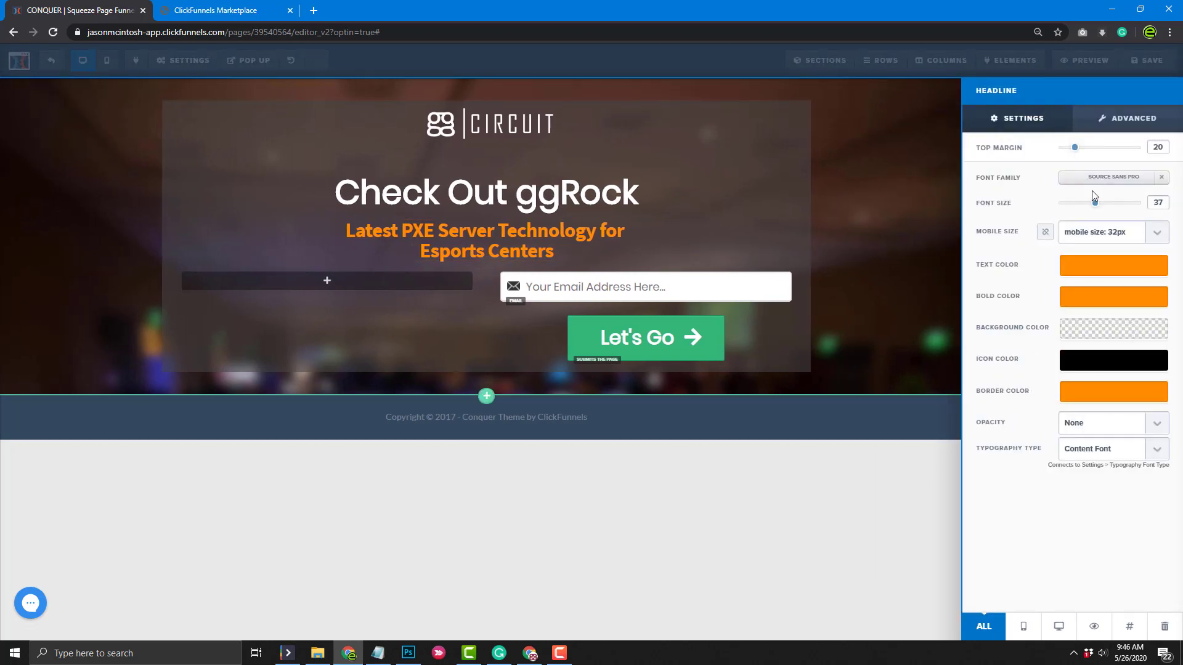
pyautogui.click(409, 303)
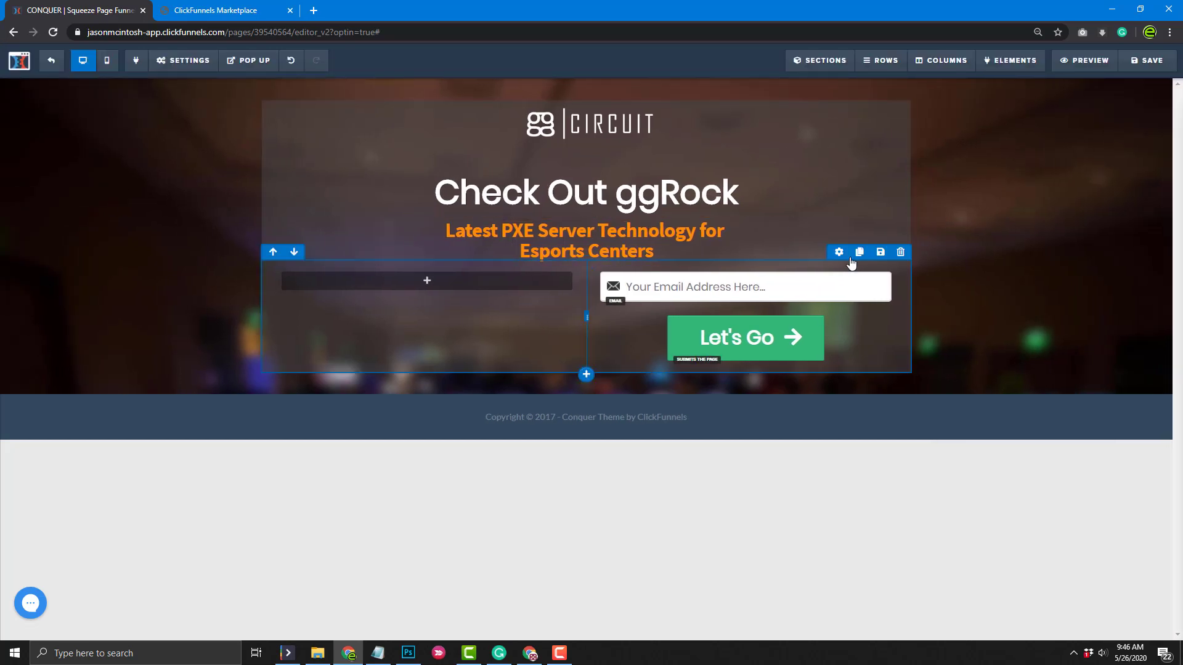
pyautogui.click(838, 253)
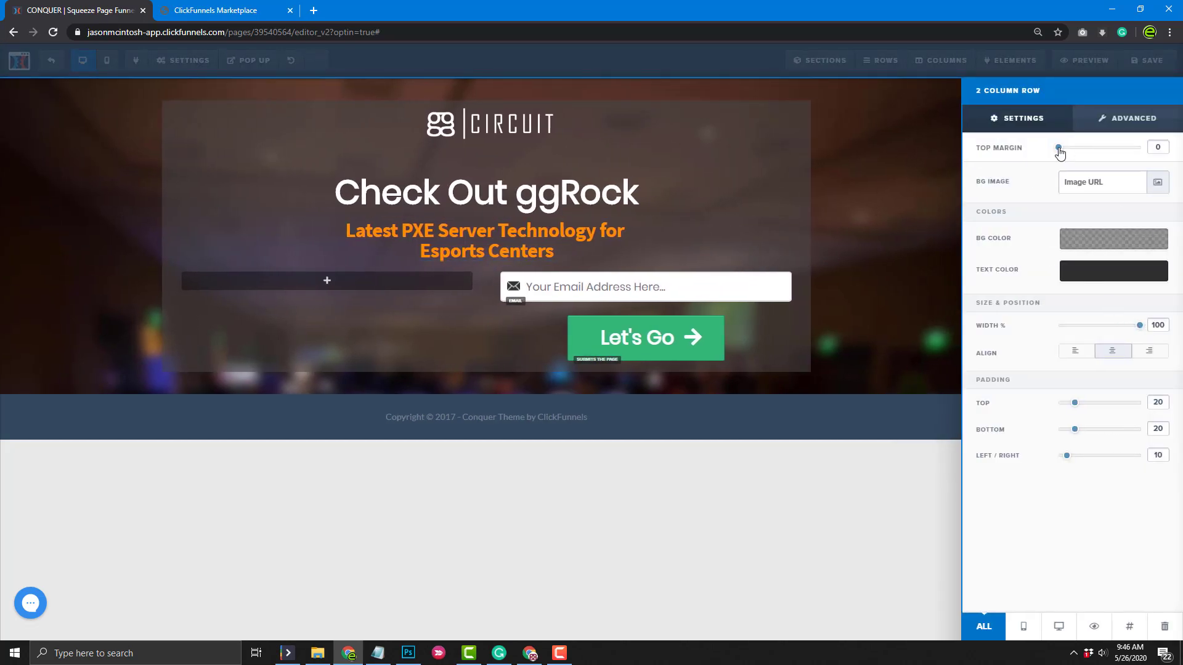
pyautogui.moveTo(1058, 148); pyautogui.dragTo(1032, 172)
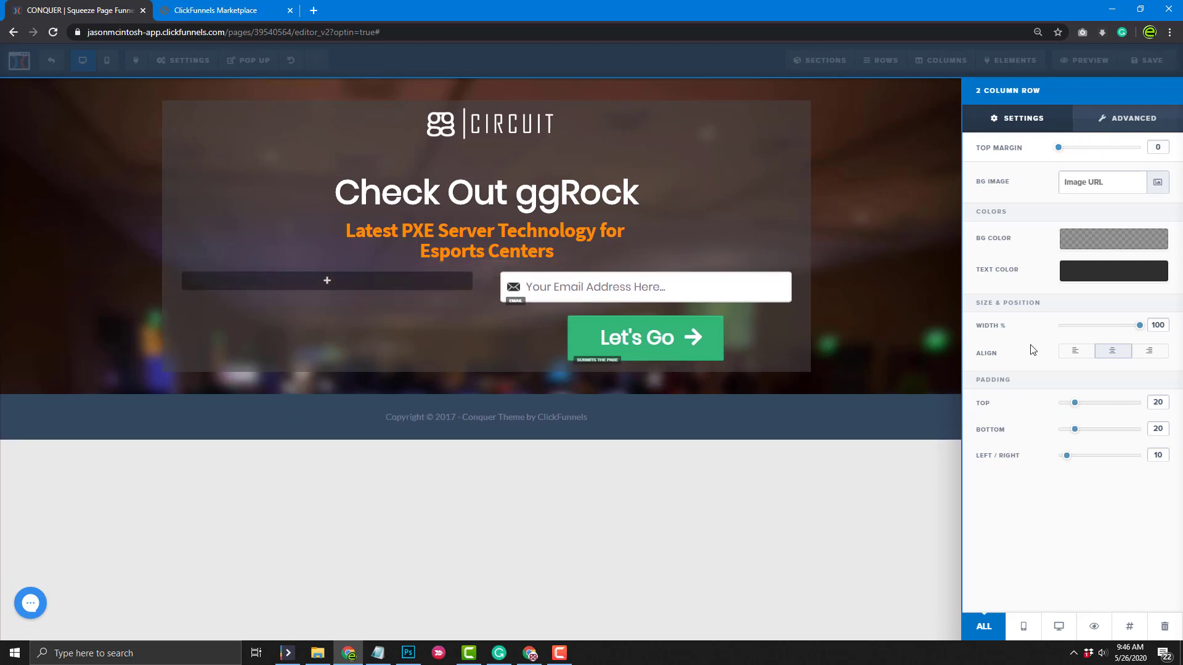
pyautogui.moveTo(1074, 403); pyautogui.dragTo(1112, 400)
pyautogui.click(869, 552)
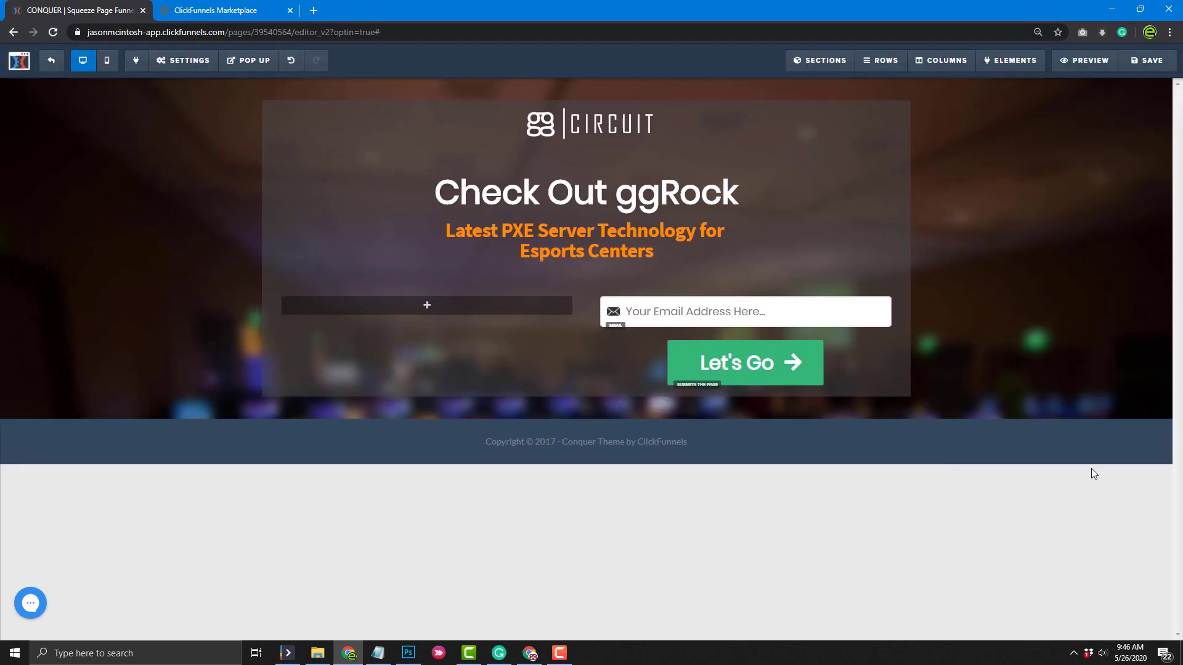
# Add a video element to the empty column and copy the ggRock Highlight Video link from the notes
pyautogui.click(418, 308)
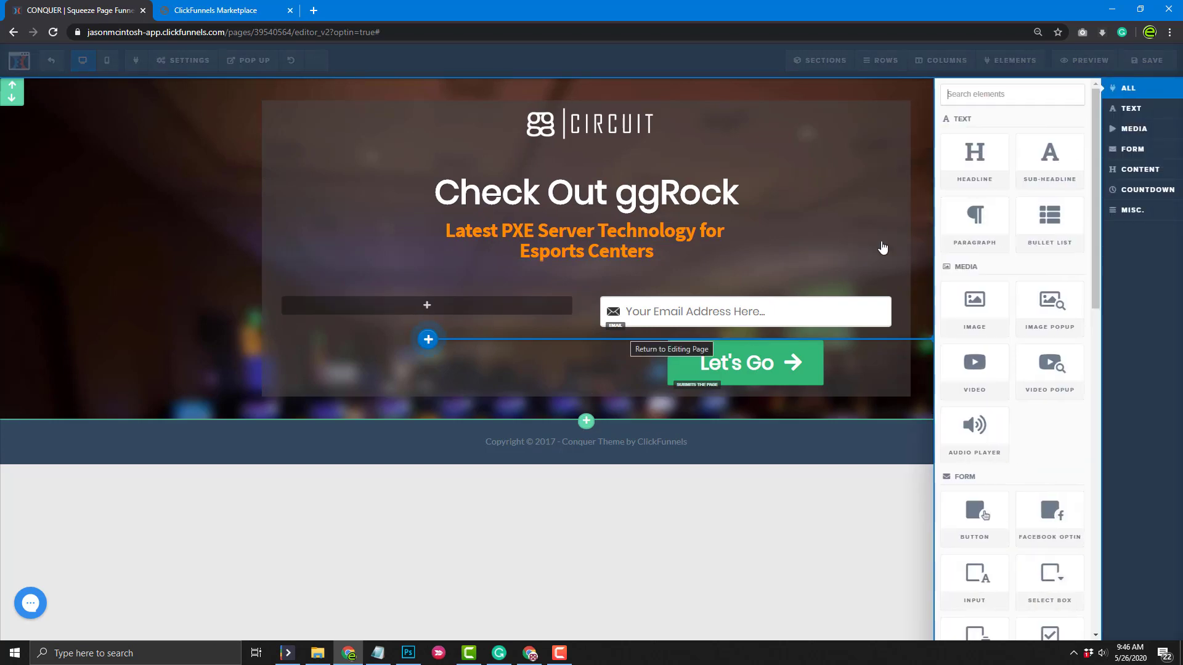
pyautogui.click(981, 371)
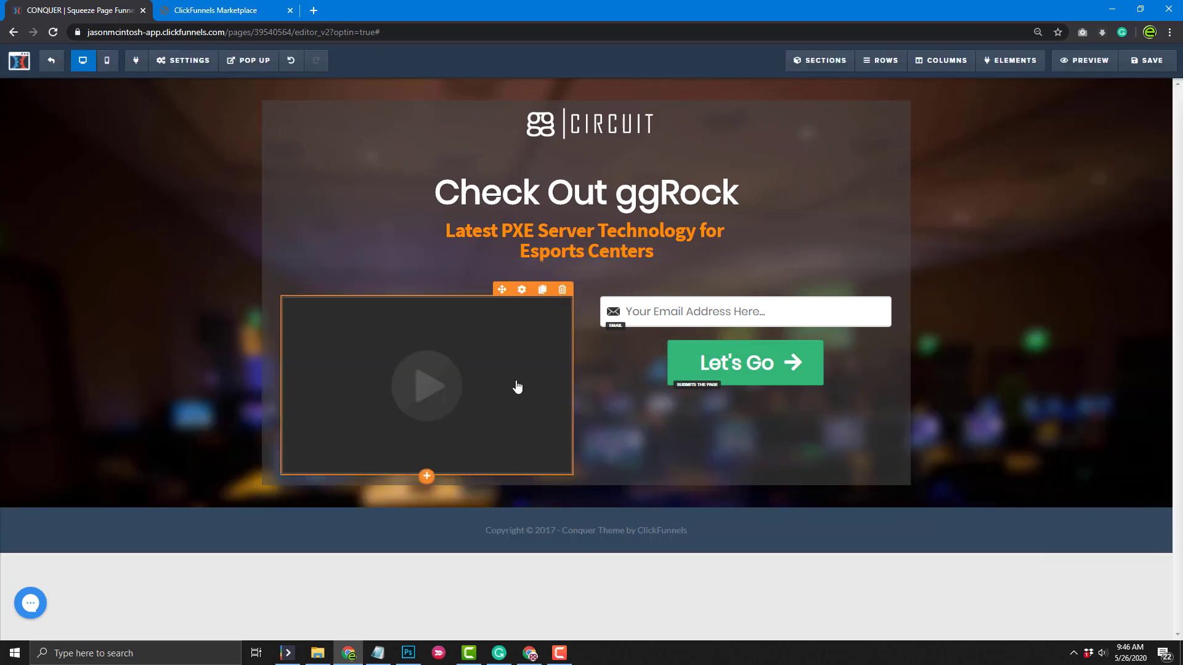
pyautogui.click(380, 656)
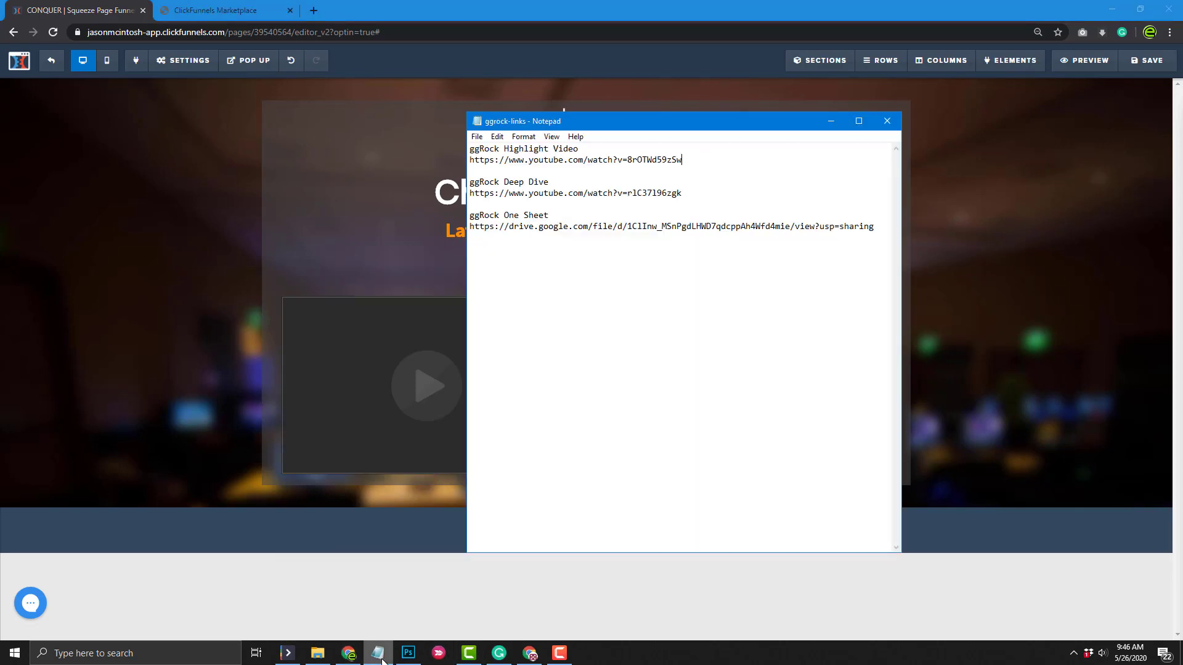
pyautogui.moveTo(687, 160); pyautogui.dragTo(457, 160)
pyautogui.hotkey('ctrl', 'c')
pyautogui.click(438, 603)
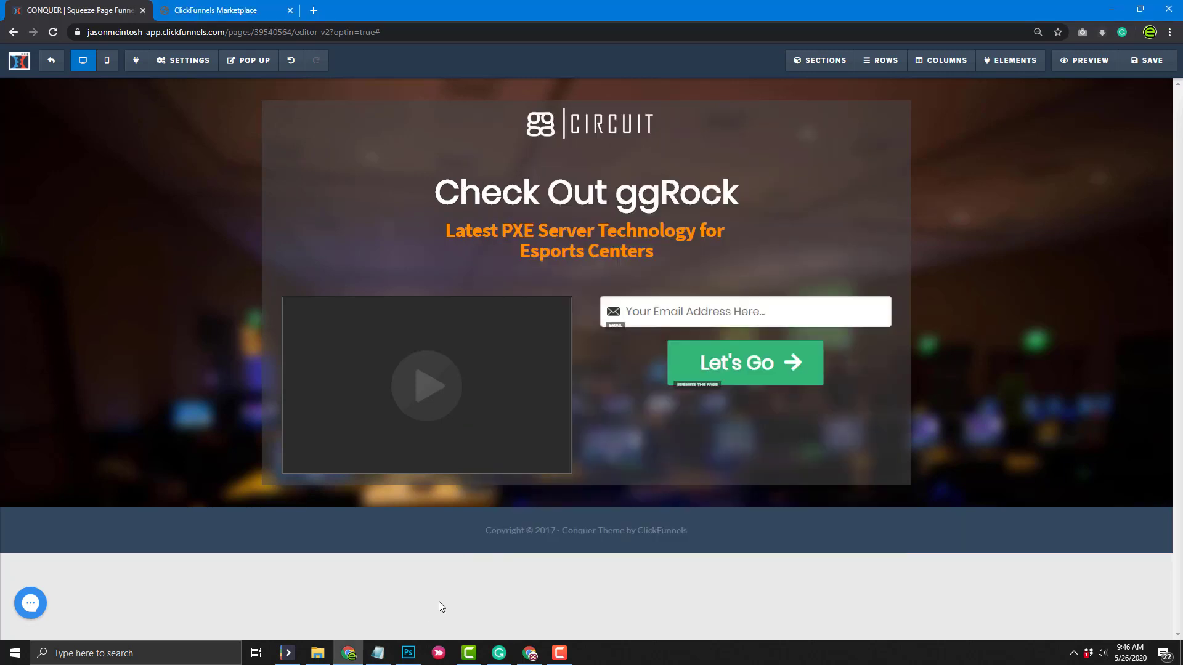
# Set the video type to YouTube and paste the highlight video link into both URL fields
pyautogui.moveTo(493, 404)
pyautogui.click(522, 290)
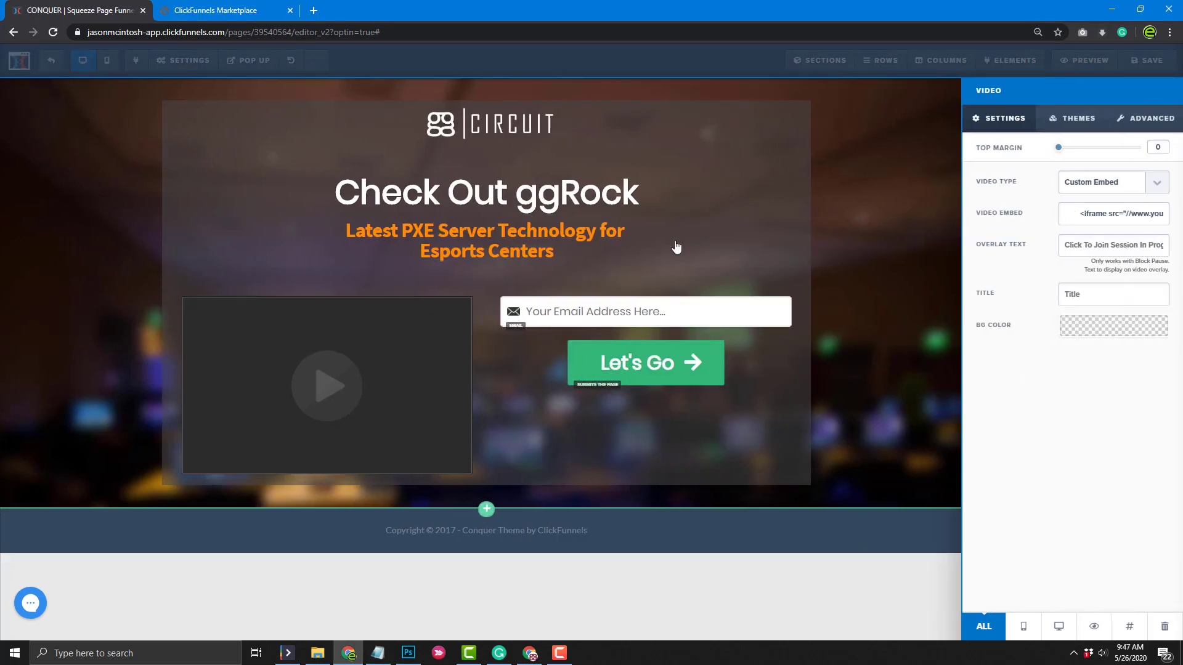
pyautogui.click(1154, 184)
pyautogui.click(1102, 210)
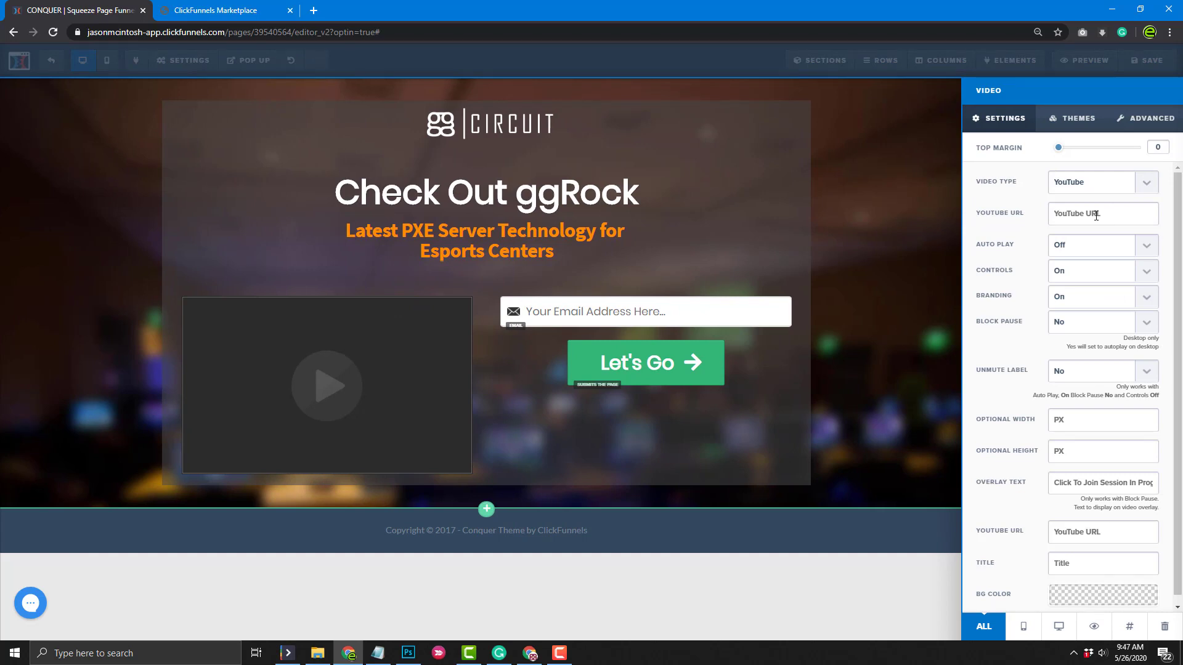
pyautogui.click(1096, 215)
pyautogui.hotkey('ctrl', 'v')
pyautogui.click(970, 404)
pyautogui.hotkey('ctrl', 'v')
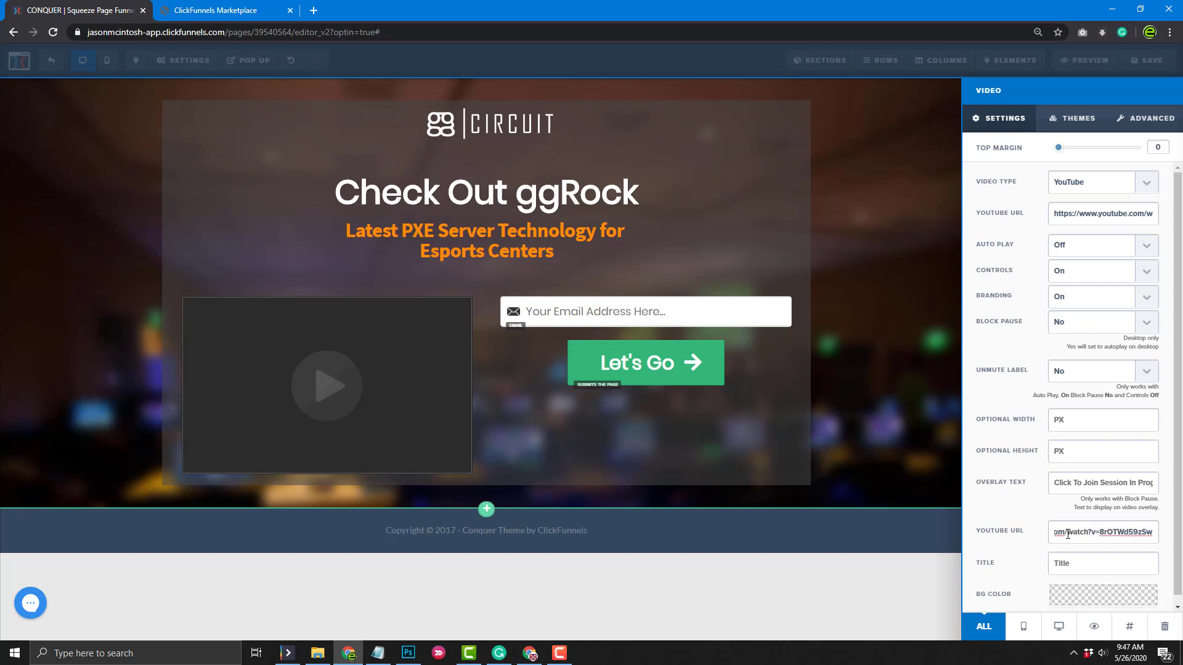
# Title the video 'ggRock Introduction' and turn Auto Play on
pyautogui.click(1071, 567)
pyautogui.write('G')
pyautogui.press('BackSpace')
pyautogui.write('GG')
pyautogui.press('BackSpace')
pyautogui.press('BackSpace')
pyautogui.write('ggRock Introduction')
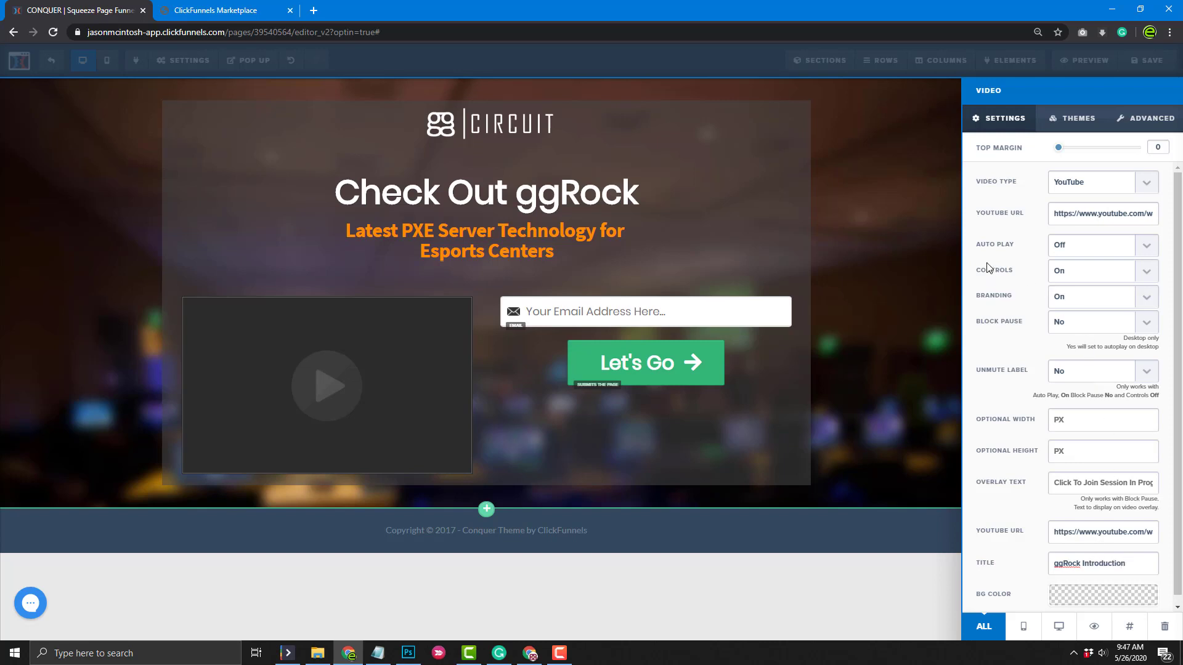
pyautogui.click(1146, 247)
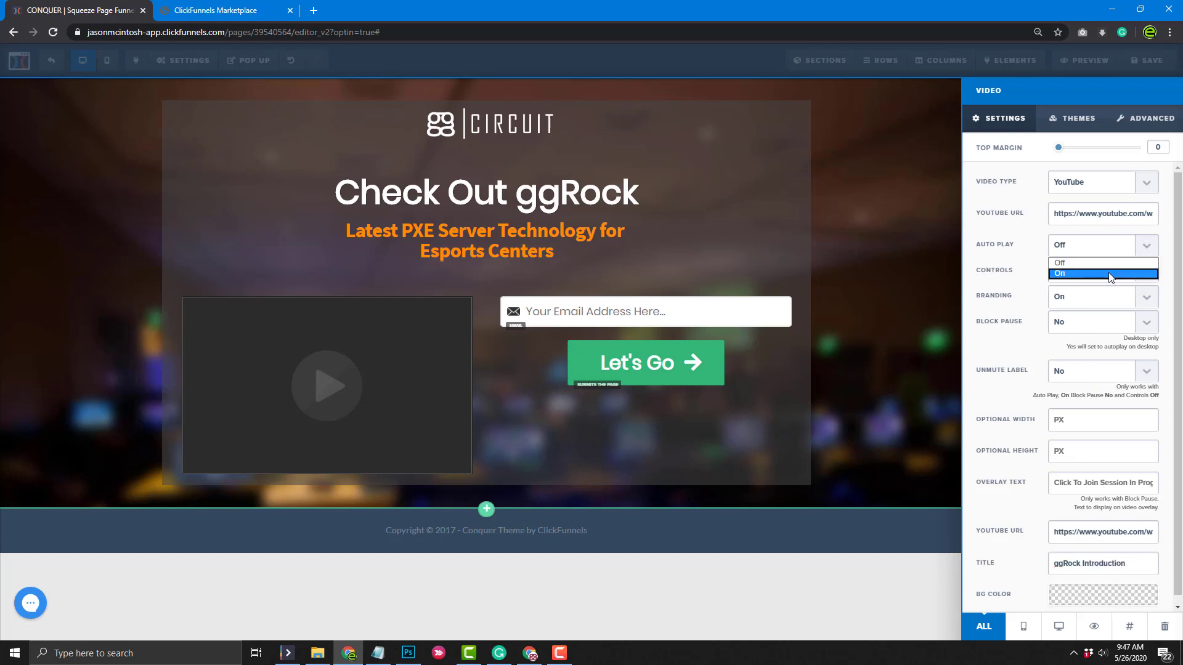
pyautogui.click(1111, 275)
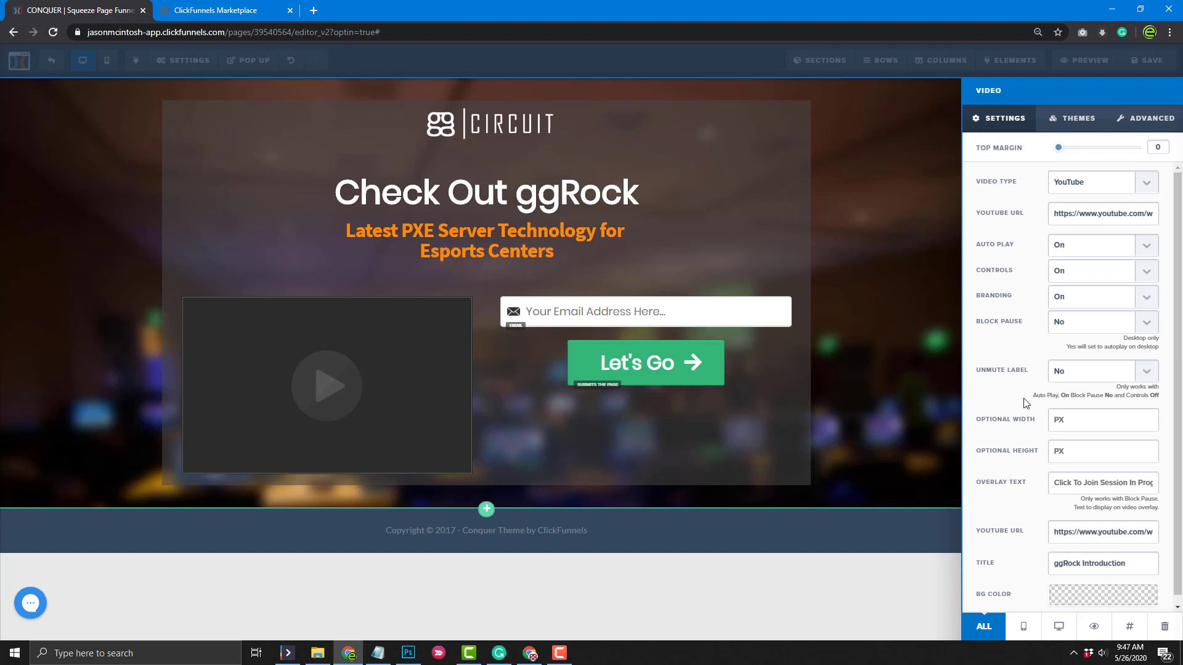
pyautogui.click(462, 404)
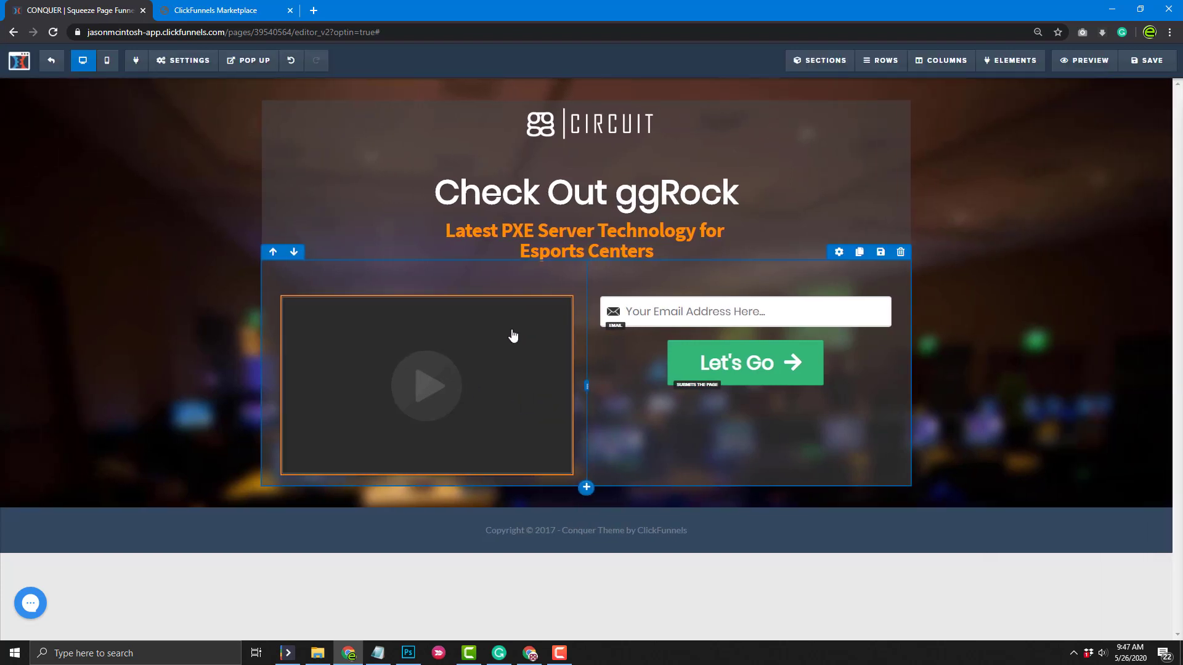
# Drag the column divider right so the video column is wider than the email form column
pyautogui.moveTo(586, 387); pyautogui.dragTo(646, 390)
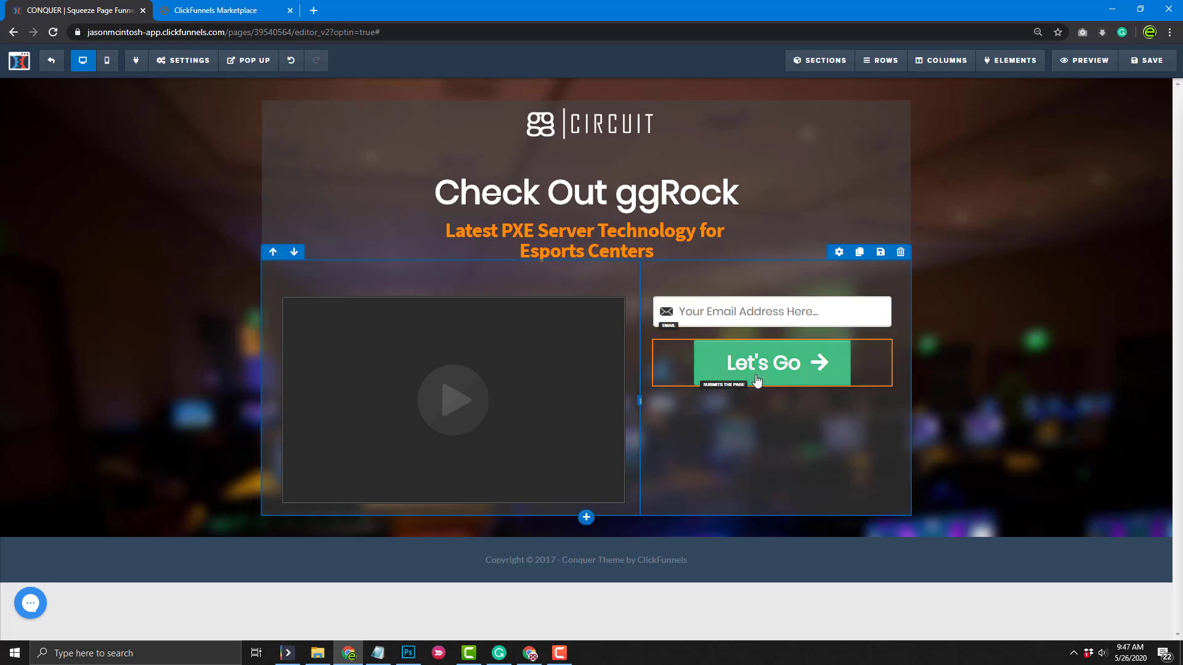
# Change the button text from Let's Go to 'Learn More', keeping its Submit Form action
pyautogui.click(840, 336)
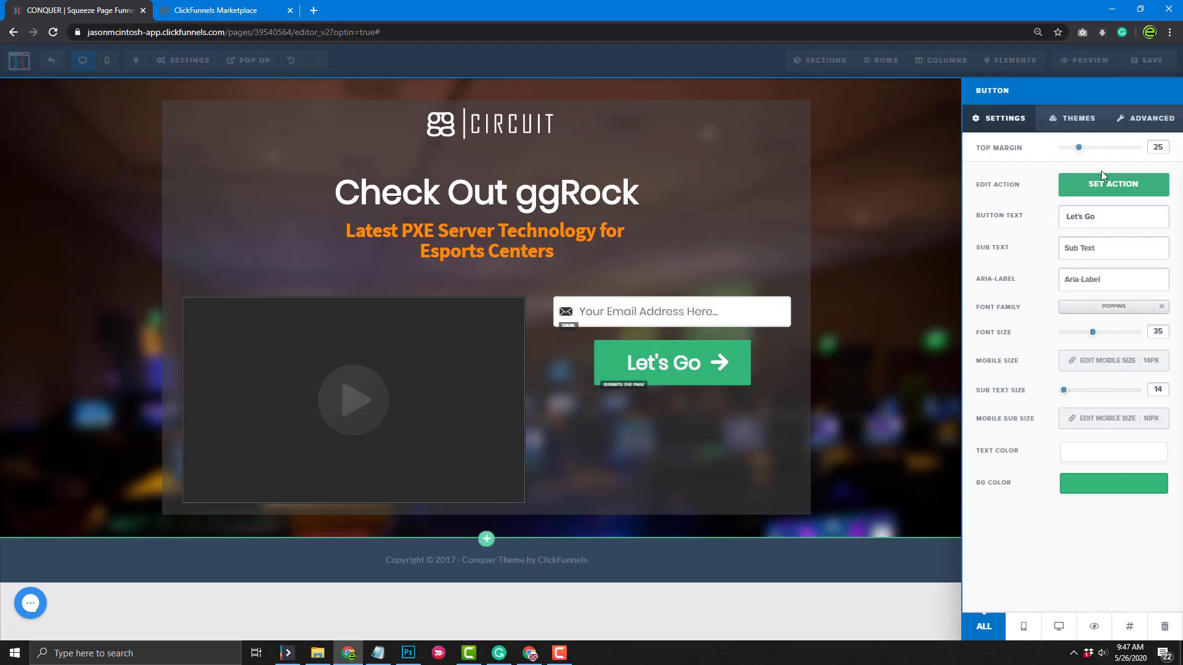
pyautogui.moveTo(1100, 217); pyautogui.dragTo(1053, 231)
pyautogui.write('Learn More')
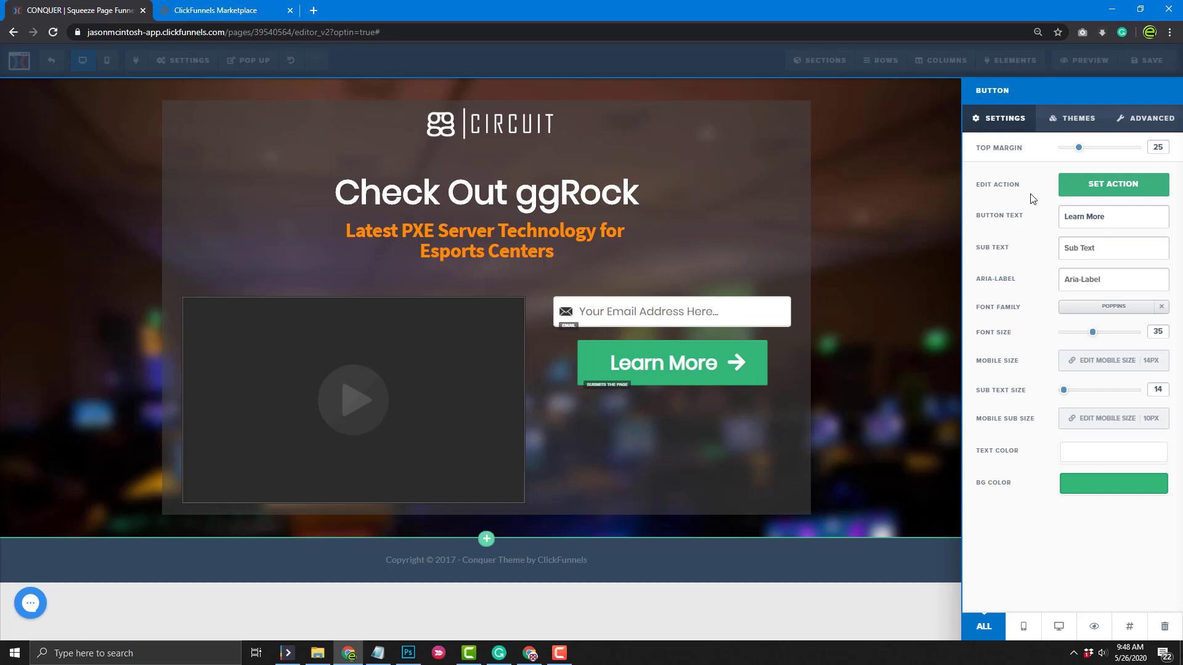
pyautogui.click(1084, 192)
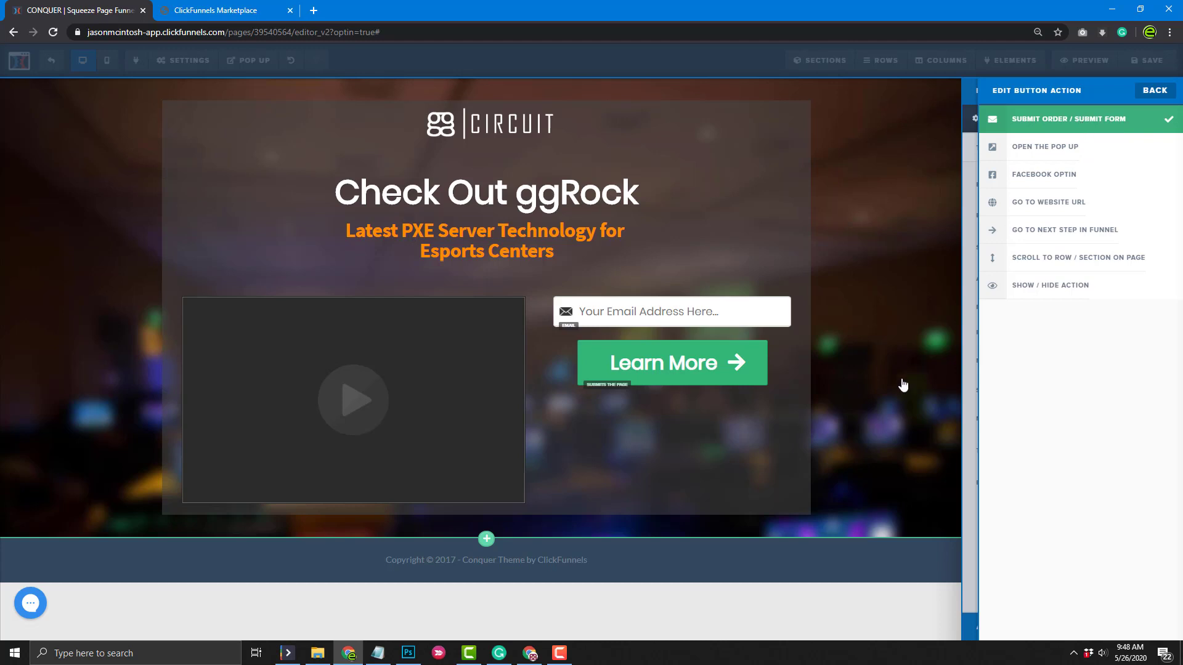
pyautogui.click(852, 430)
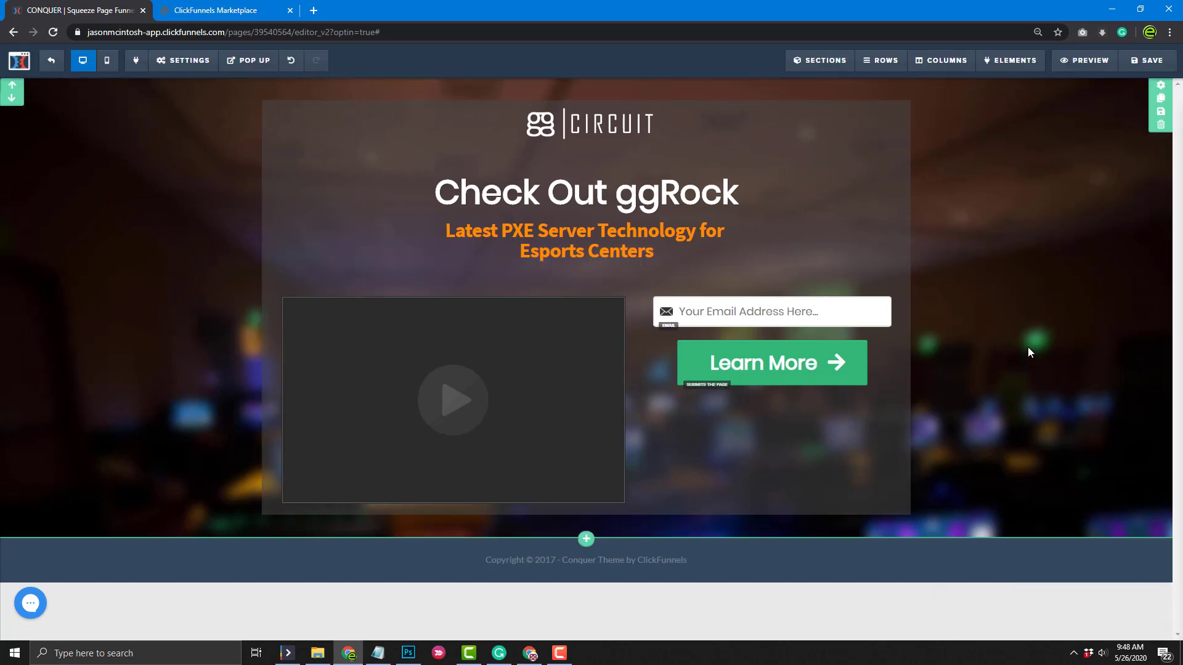
# Set the Learn More button background to a dark navy, deepened to a rich blue-purple
pyautogui.moveTo(835, 361)
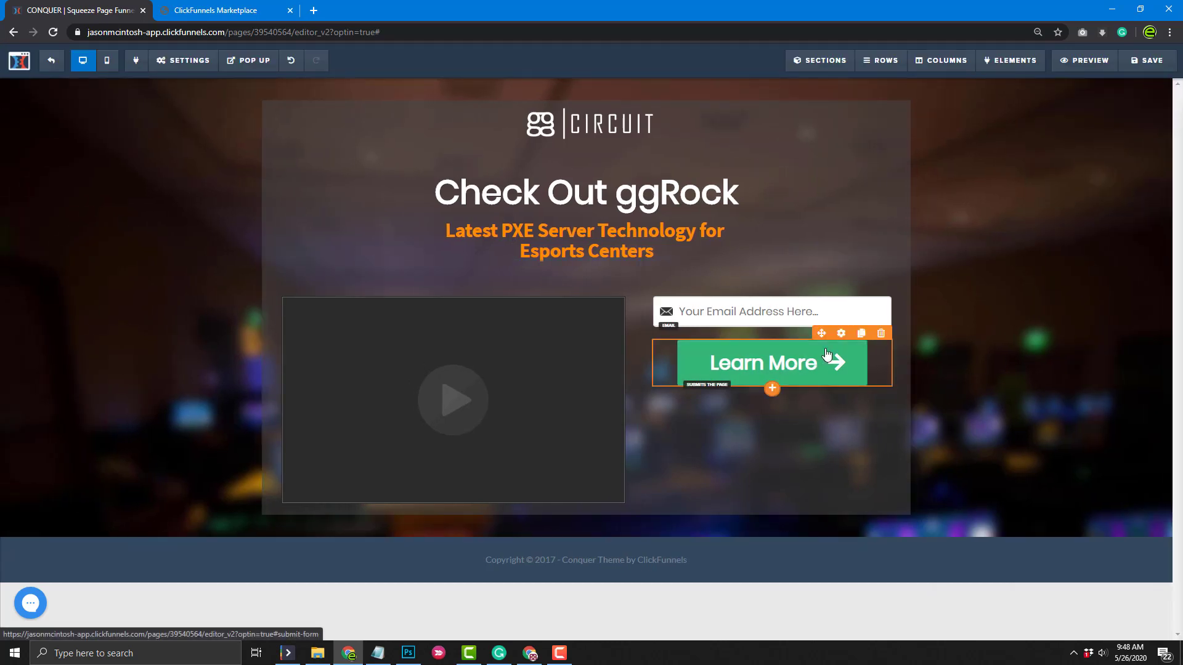
pyautogui.click(841, 333)
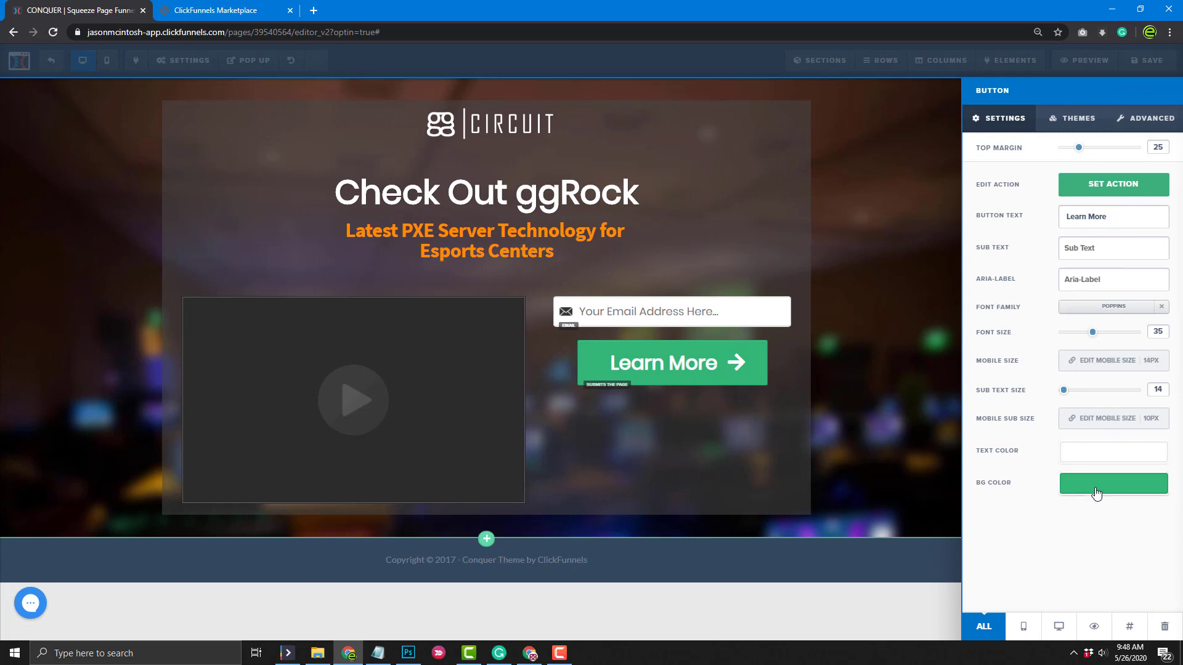
pyautogui.click(1096, 489)
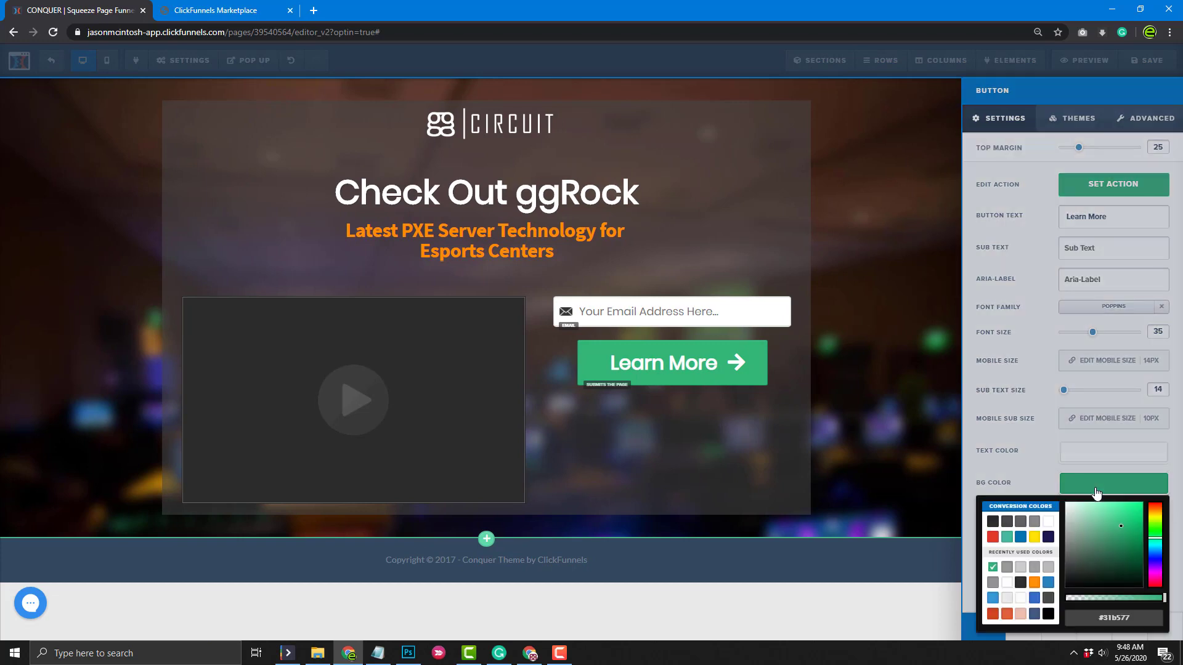
pyautogui.click(1020, 582)
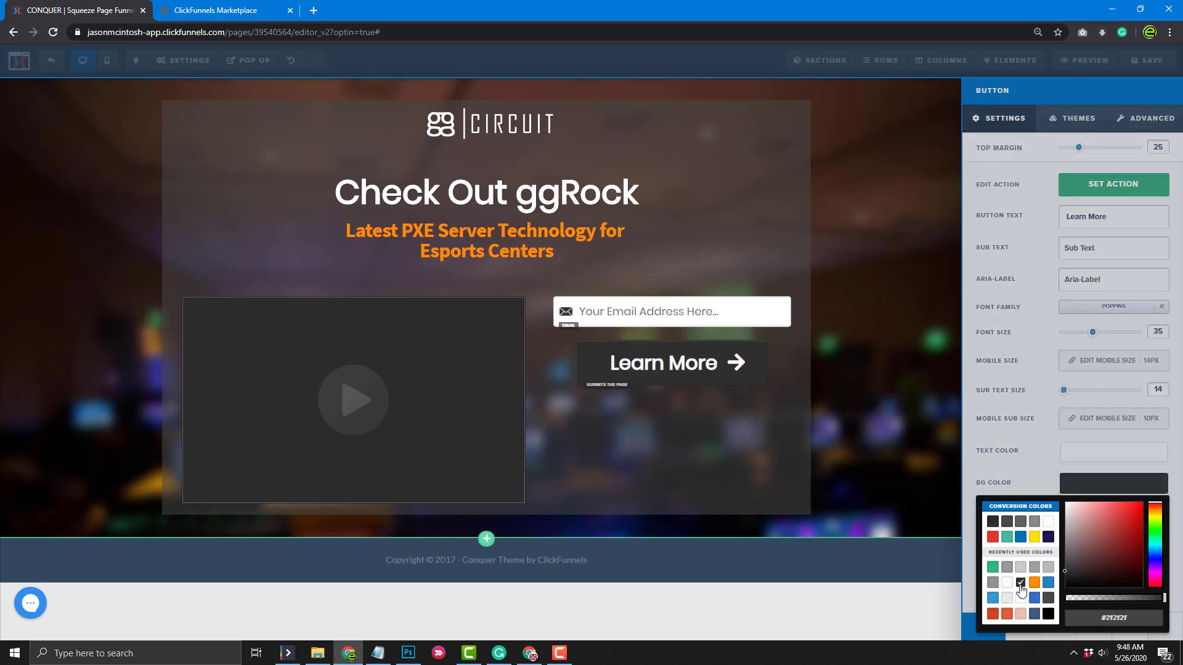
pyautogui.click(1047, 536)
pyautogui.moveTo(1137, 545)
pyautogui.mouseDown()
pyautogui.moveTo(1132, 560)
pyautogui.moveTo(1156, 570)
pyautogui.moveTo(1125, 559)
pyautogui.mouseUp()
pyautogui.click(932, 476)
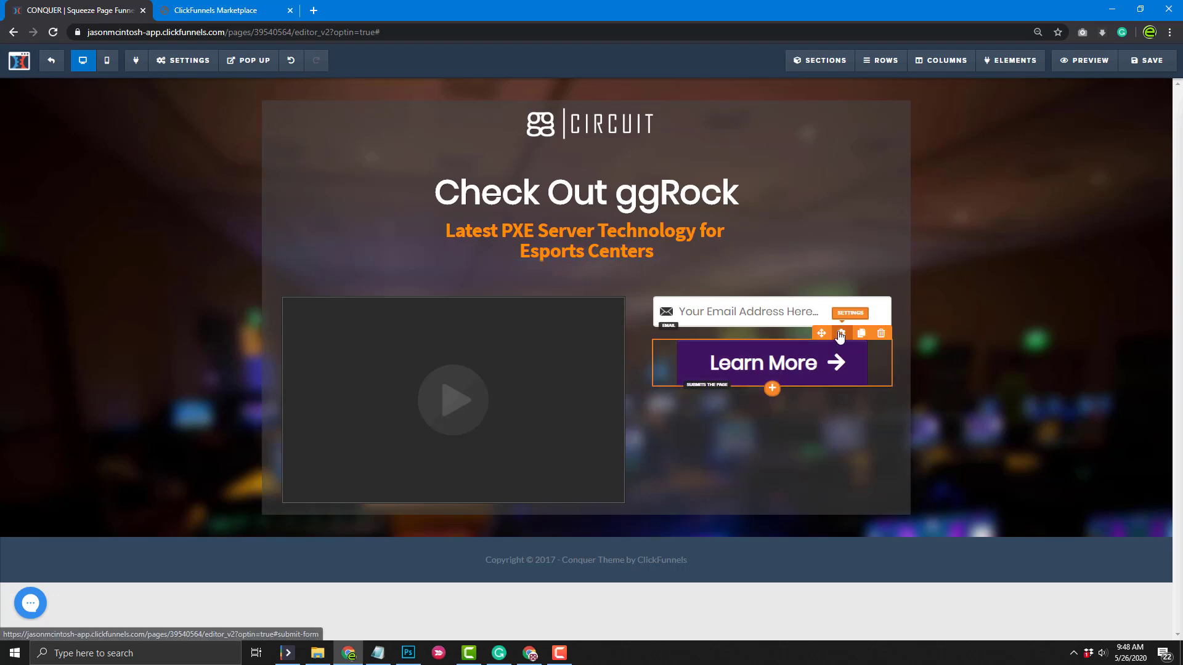
# Reopen the Learn More button settings and view its advanced style options
pyautogui.click(839, 340)
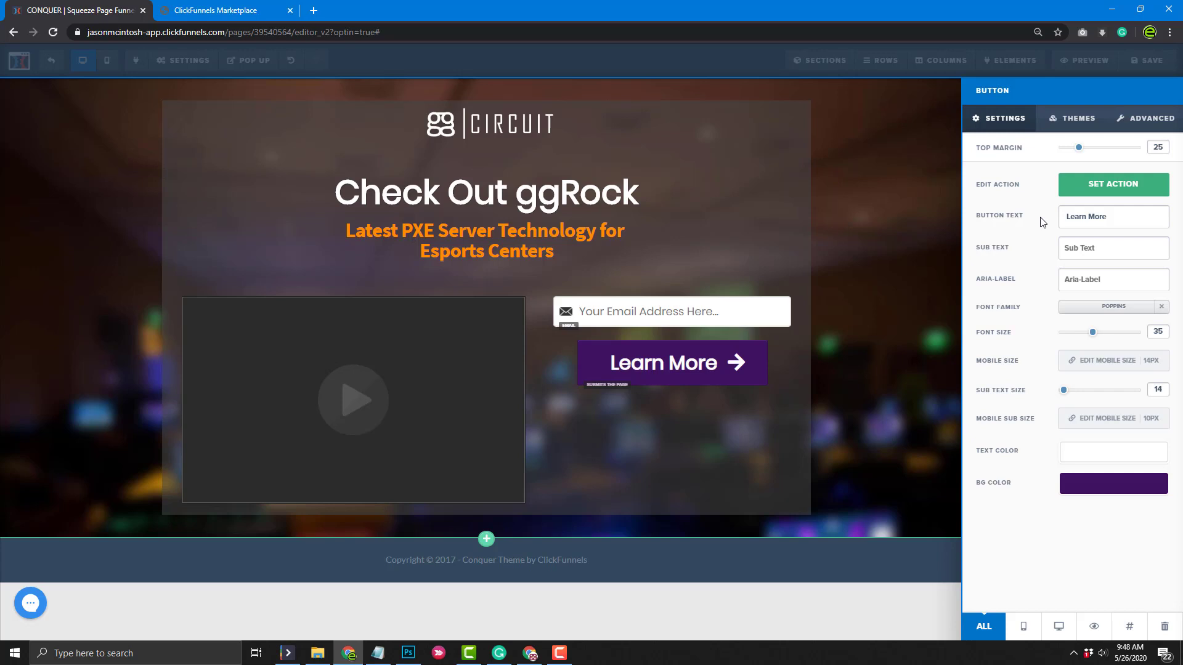
pyautogui.click(1145, 119)
pyautogui.scroll(-1, 1013, 476)
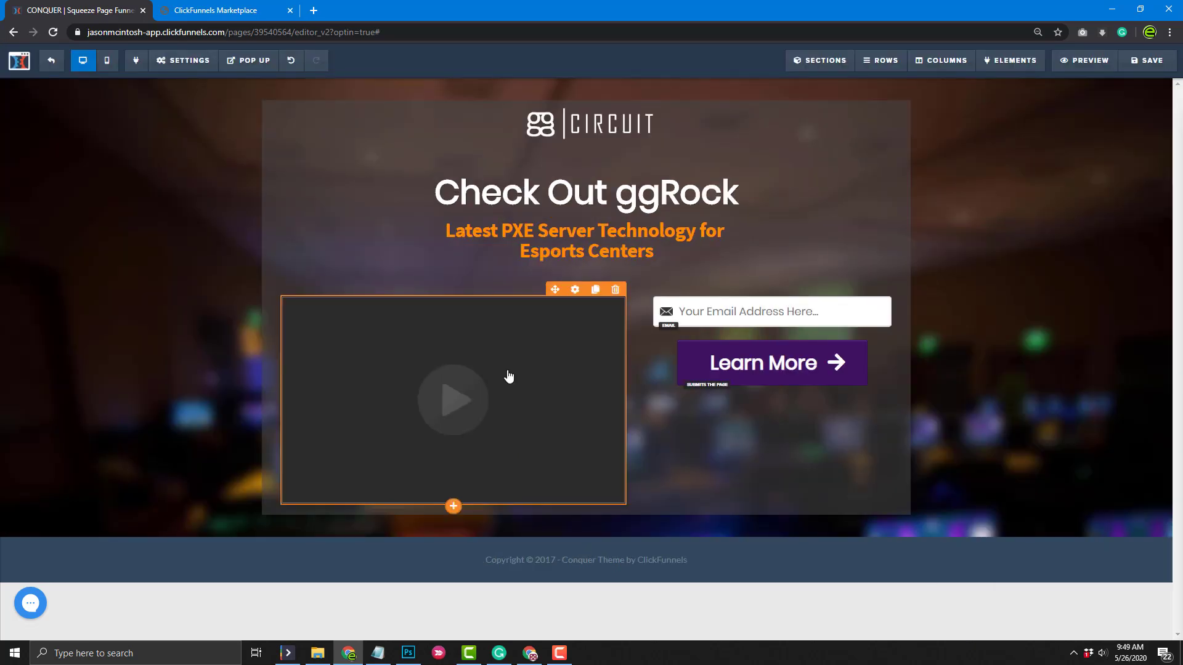
pyautogui.click(575, 289)
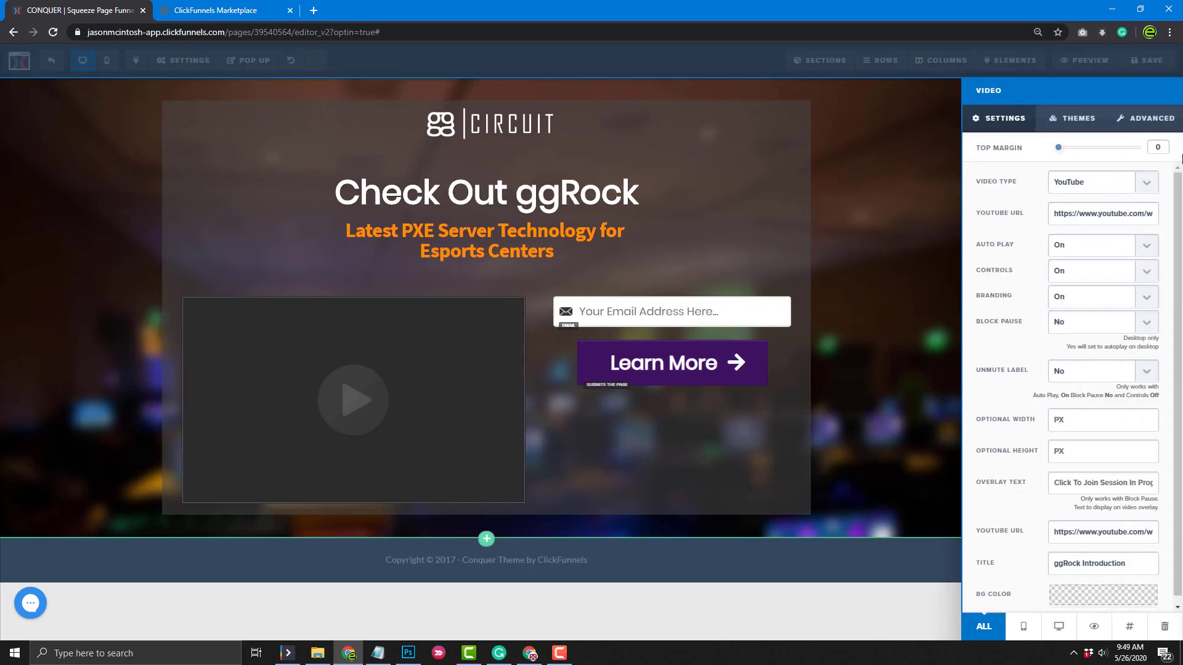
pyautogui.moveTo(1181, 219); pyautogui.dragTo(1181, 150)
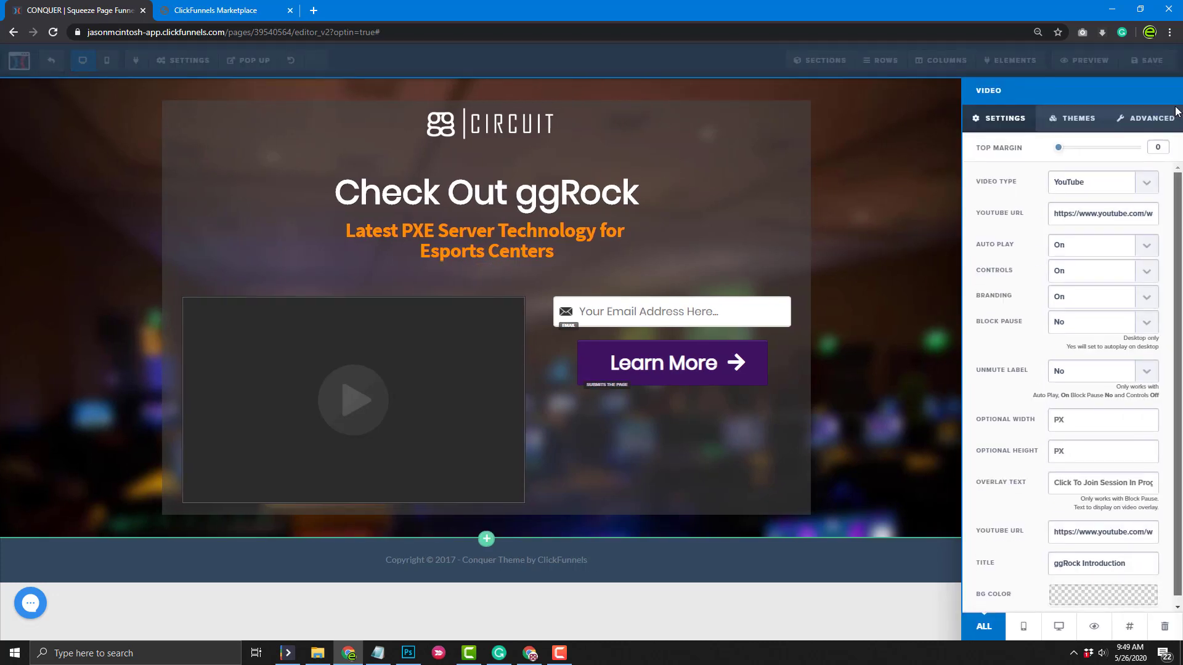
pyautogui.click(813, 512)
pyautogui.click(839, 253)
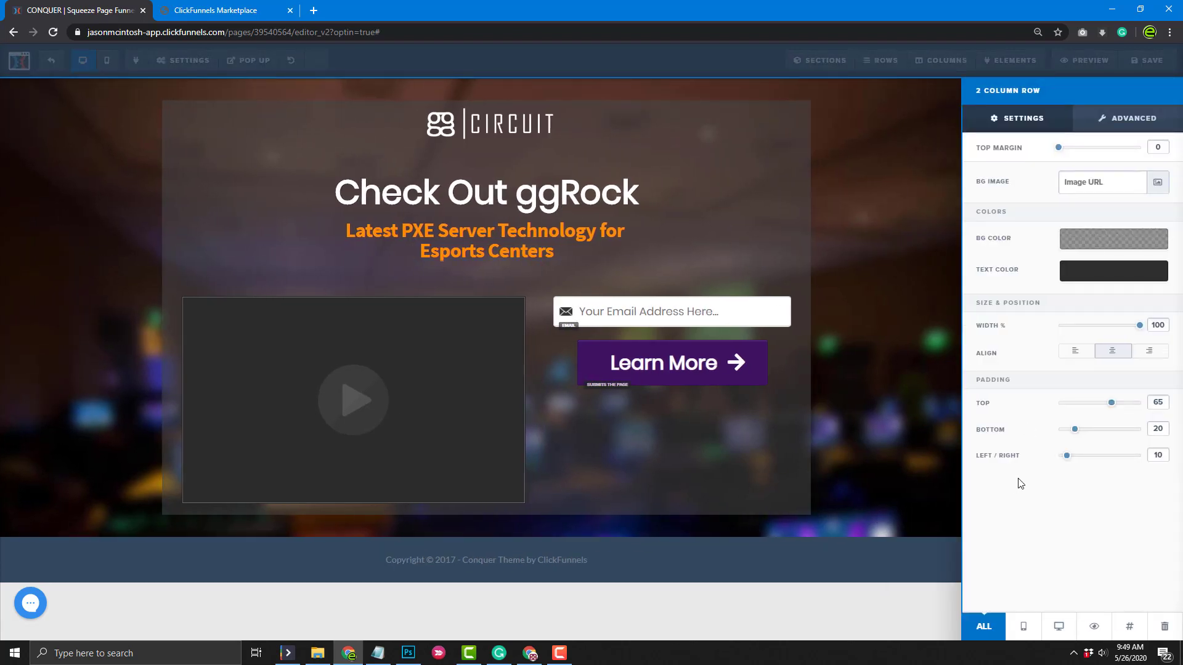
pyautogui.click(856, 538)
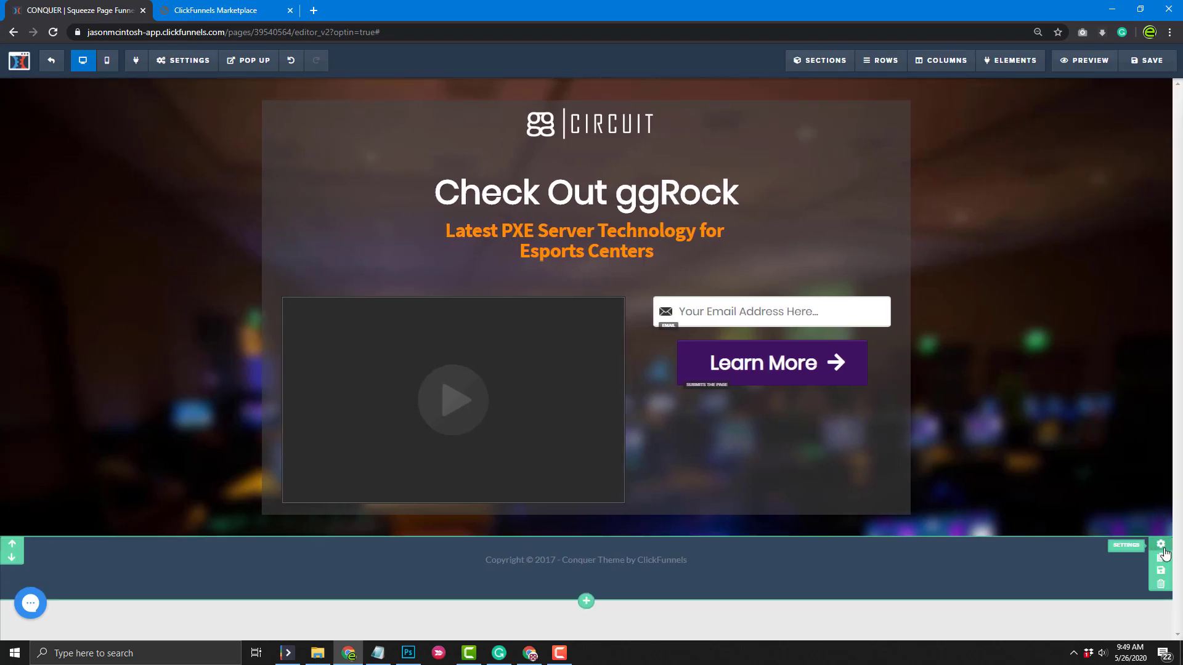
# Set the copyright footer section's Sticky option to Stick To Bottom On Load
pyautogui.click(1161, 548)
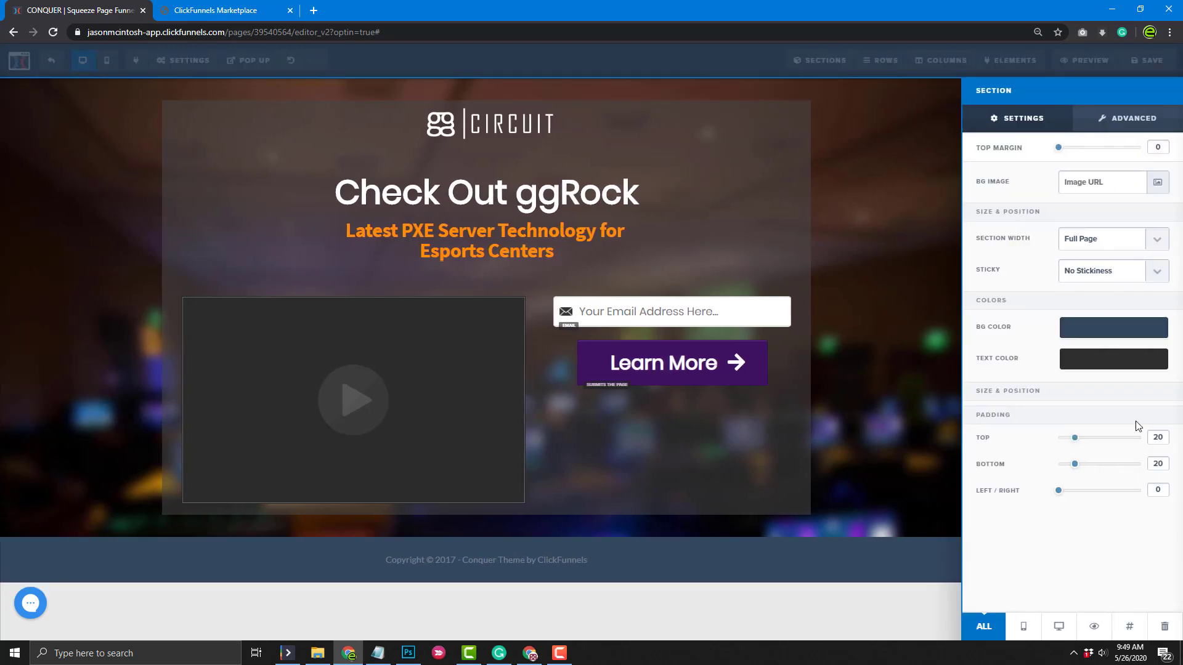
pyautogui.click(1160, 274)
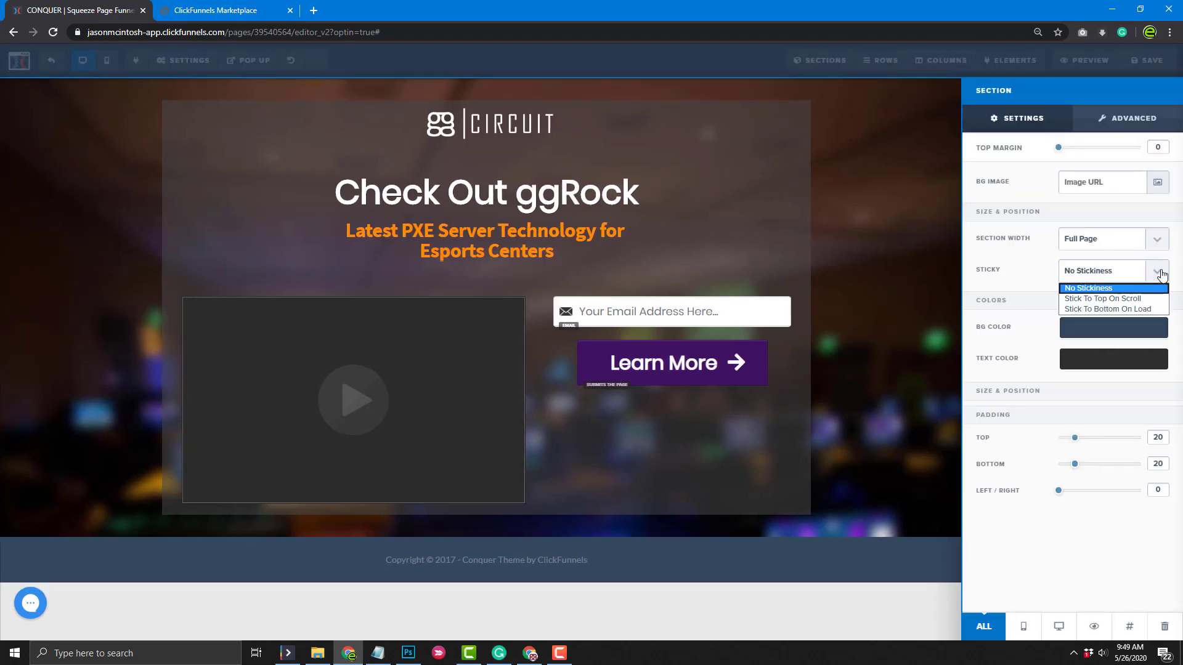
pyautogui.click(1135, 310)
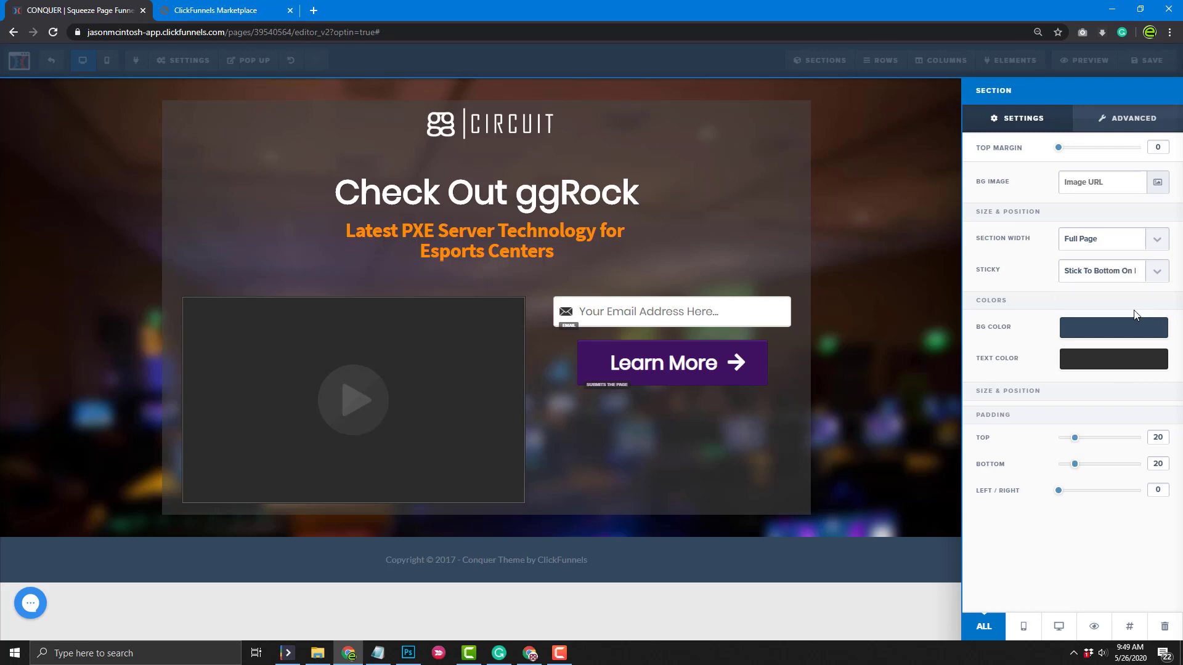
pyautogui.click(912, 474)
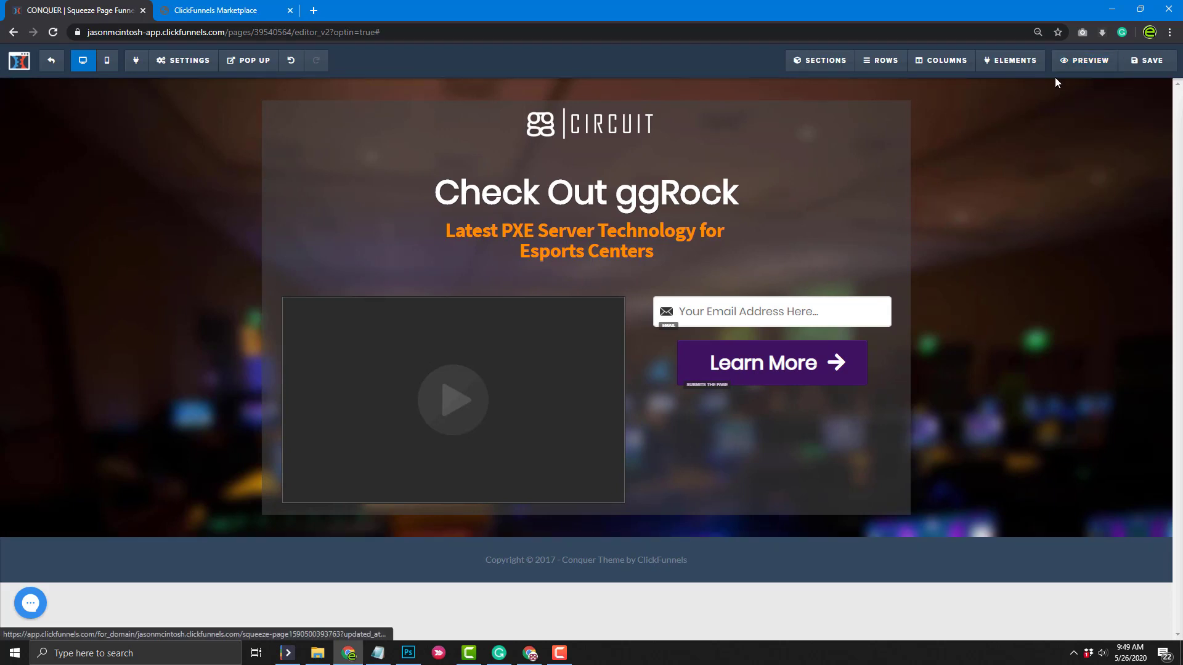
# Close the old CONQUER preview and Marketplace tabs, then save the ggRock squeeze page
pyautogui.click(1083, 62)
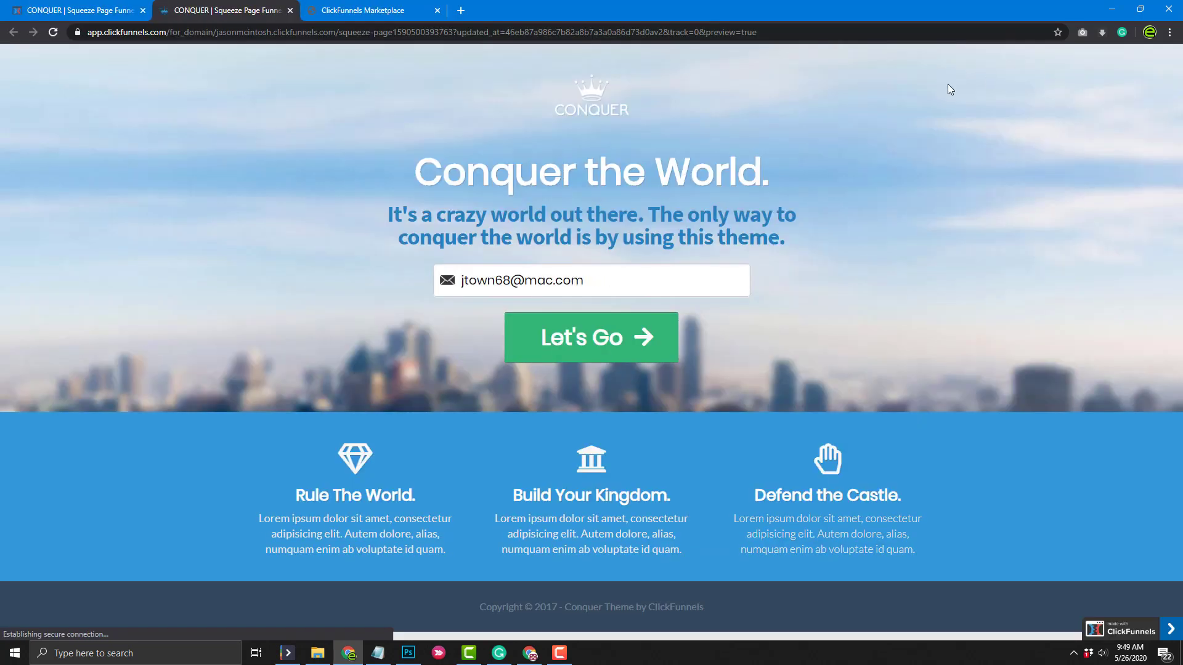
pyautogui.click(290, 10)
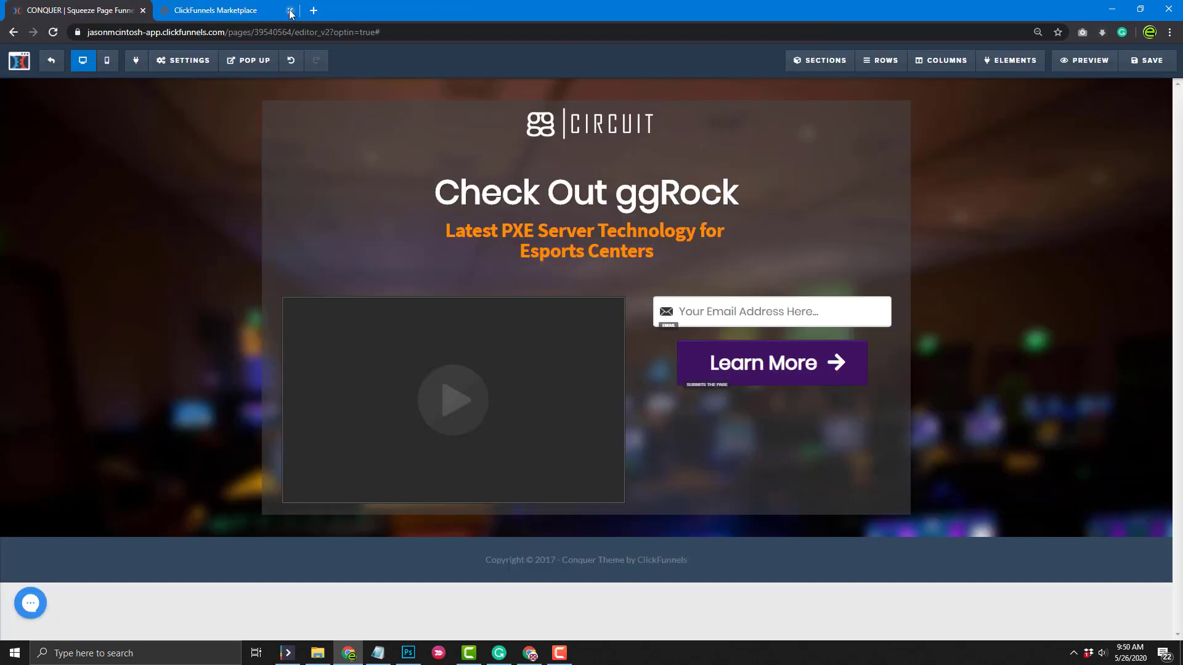
pyautogui.click(290, 11)
pyautogui.click(1146, 60)
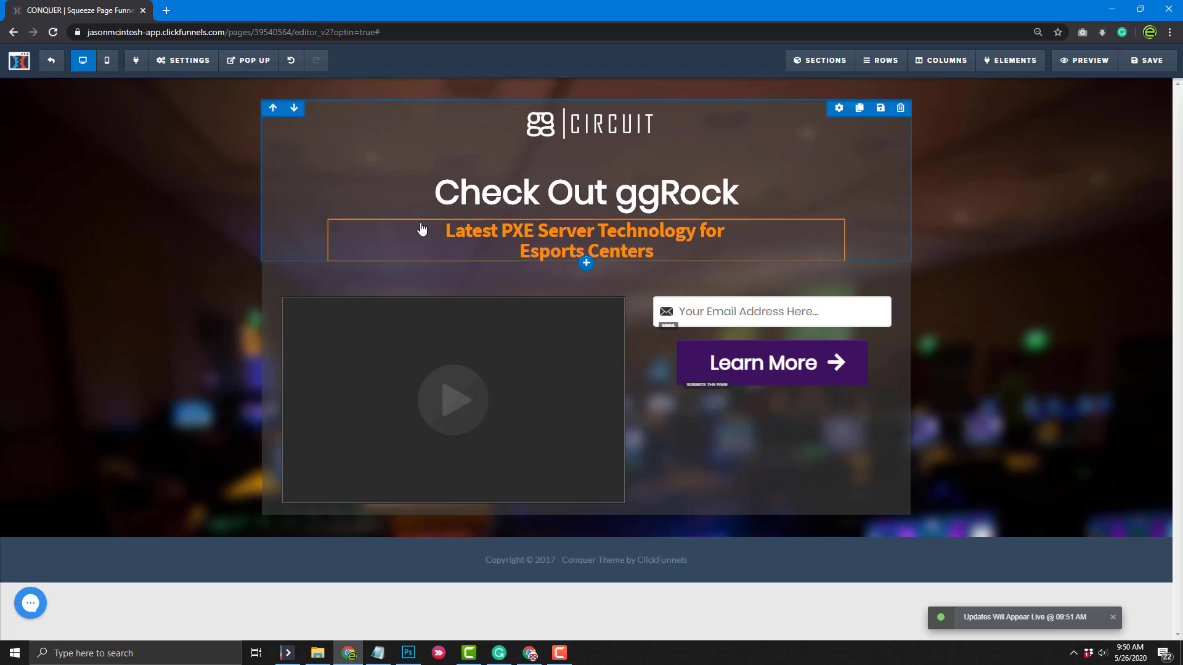
# Preview the live page, test the ggRock Introduction video's sound and the email field, then return to the editor
pyautogui.click(1063, 62)
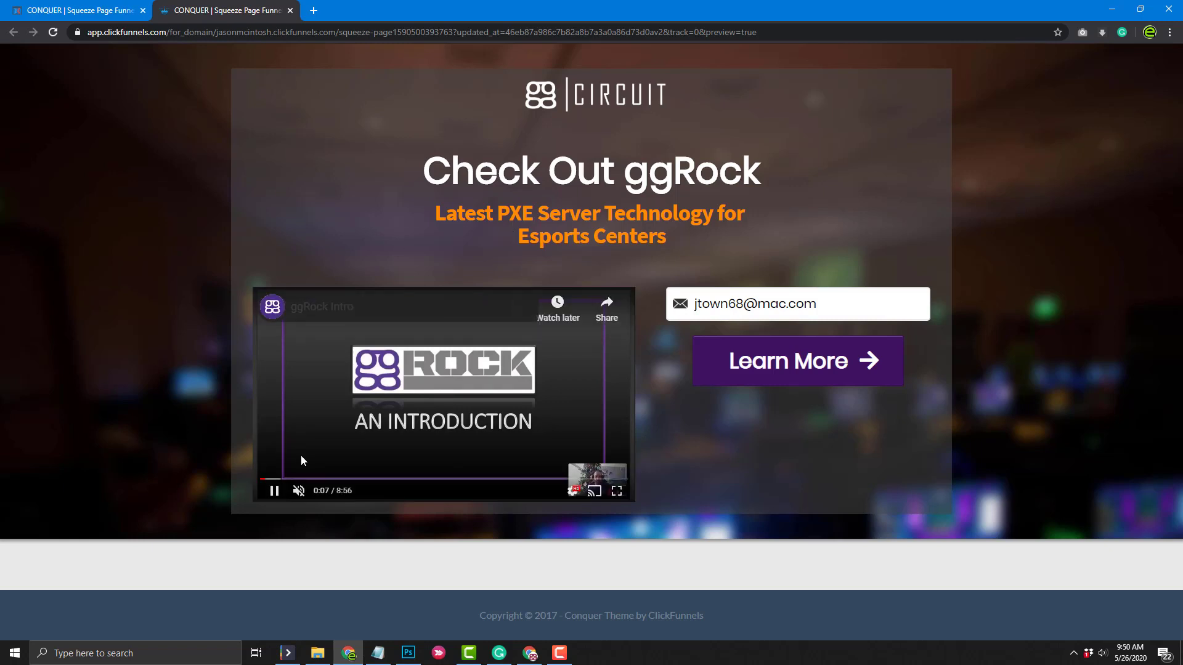
pyautogui.click(299, 494)
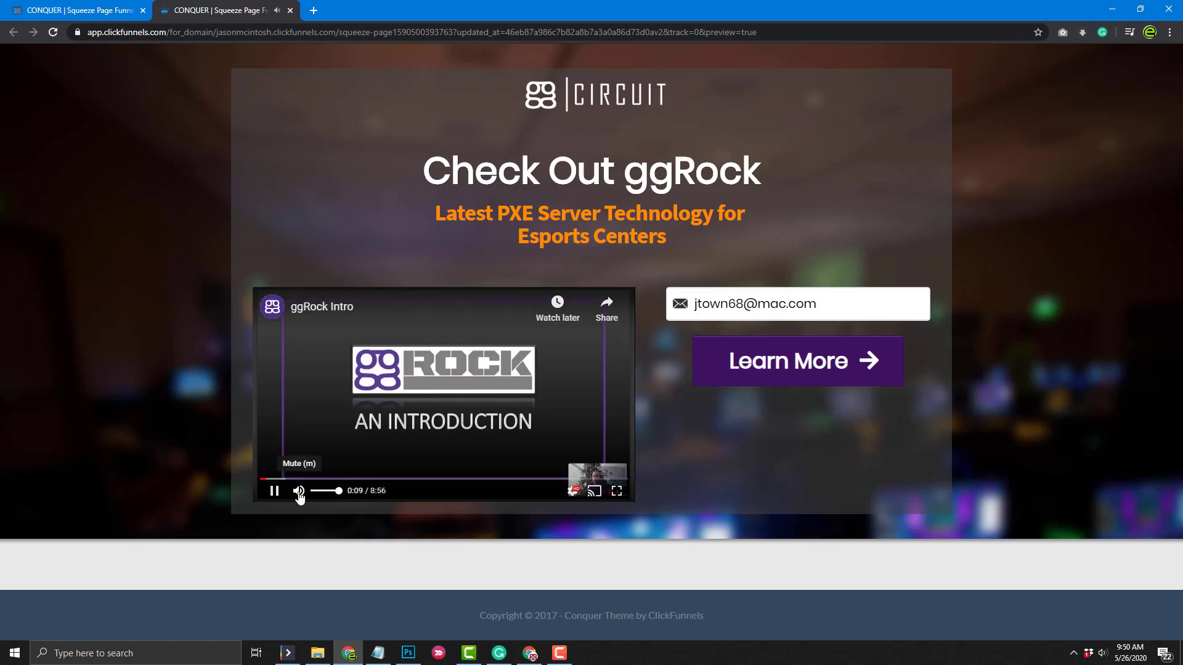
pyautogui.click(300, 493)
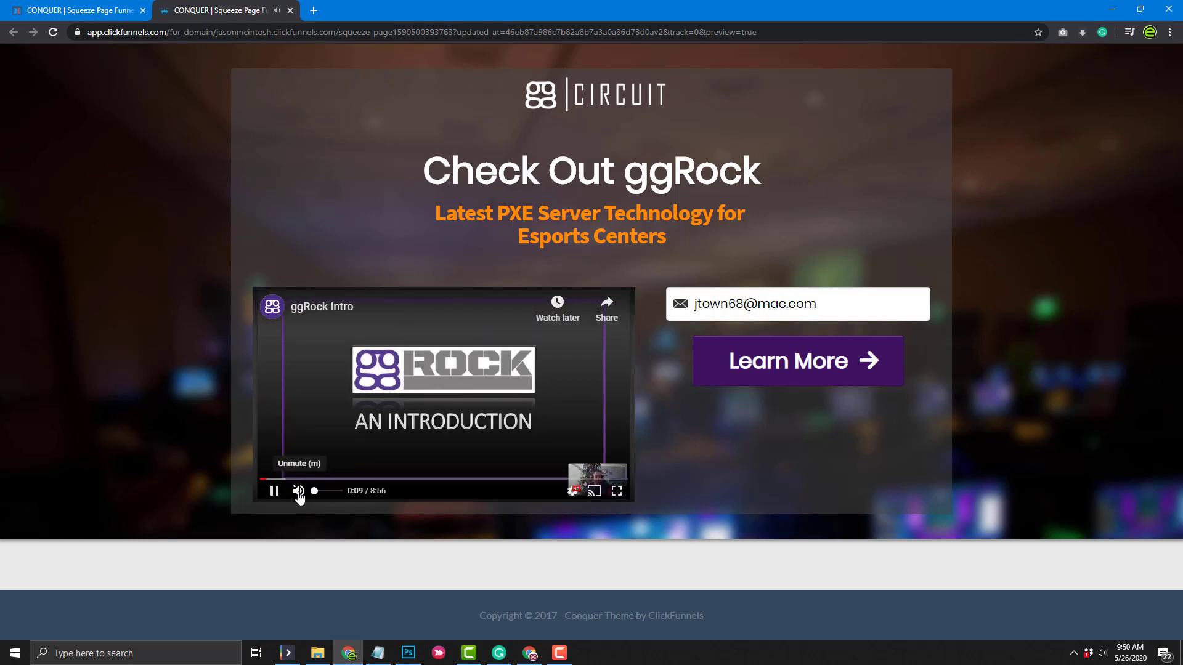
pyautogui.click(779, 302)
pyautogui.doubleClick(780, 302)
pyautogui.tripleClick(779, 302)
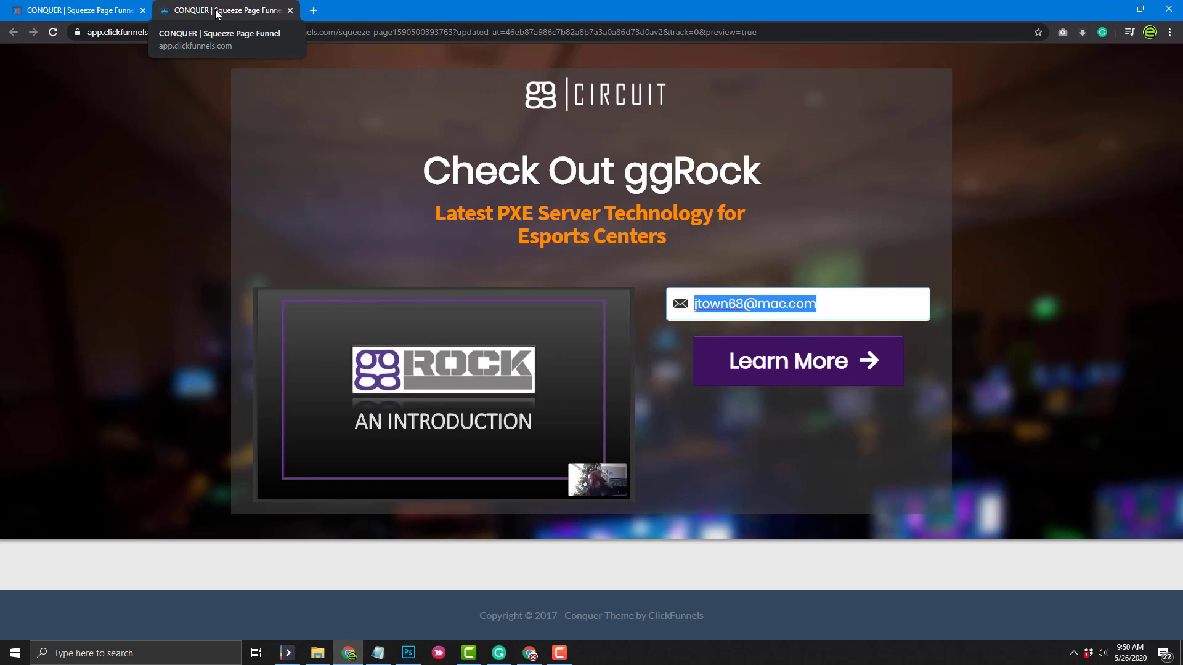
pyautogui.click(96, 10)
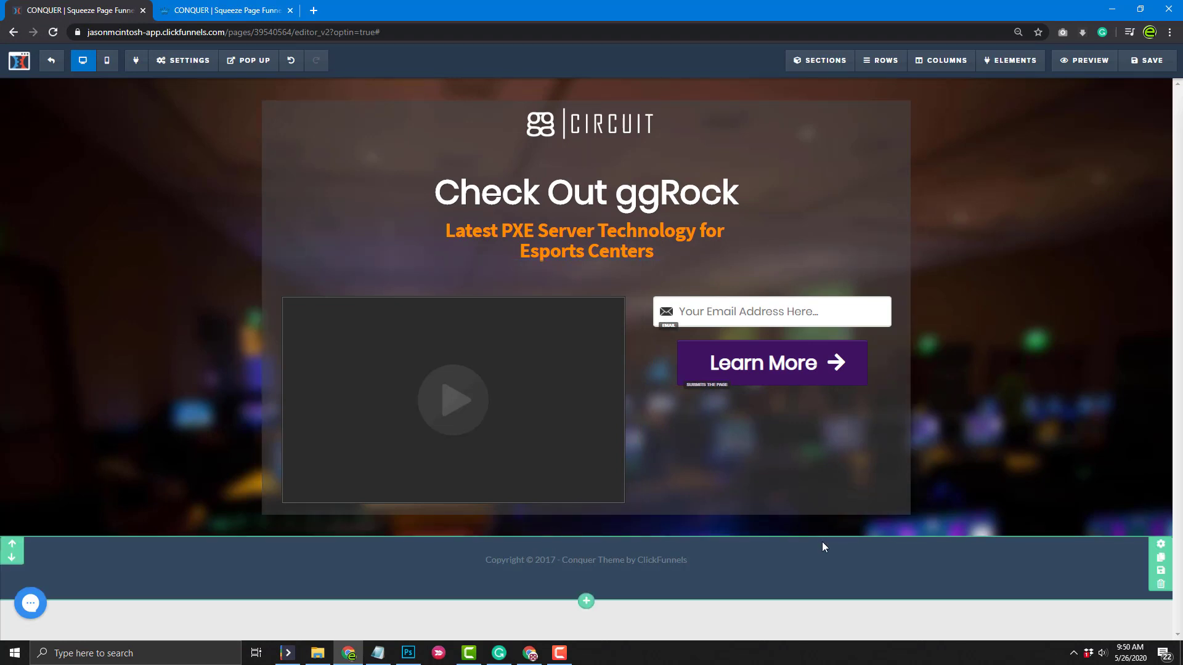
# Try larger top padding and top margin on the footer section
pyautogui.click(1162, 550)
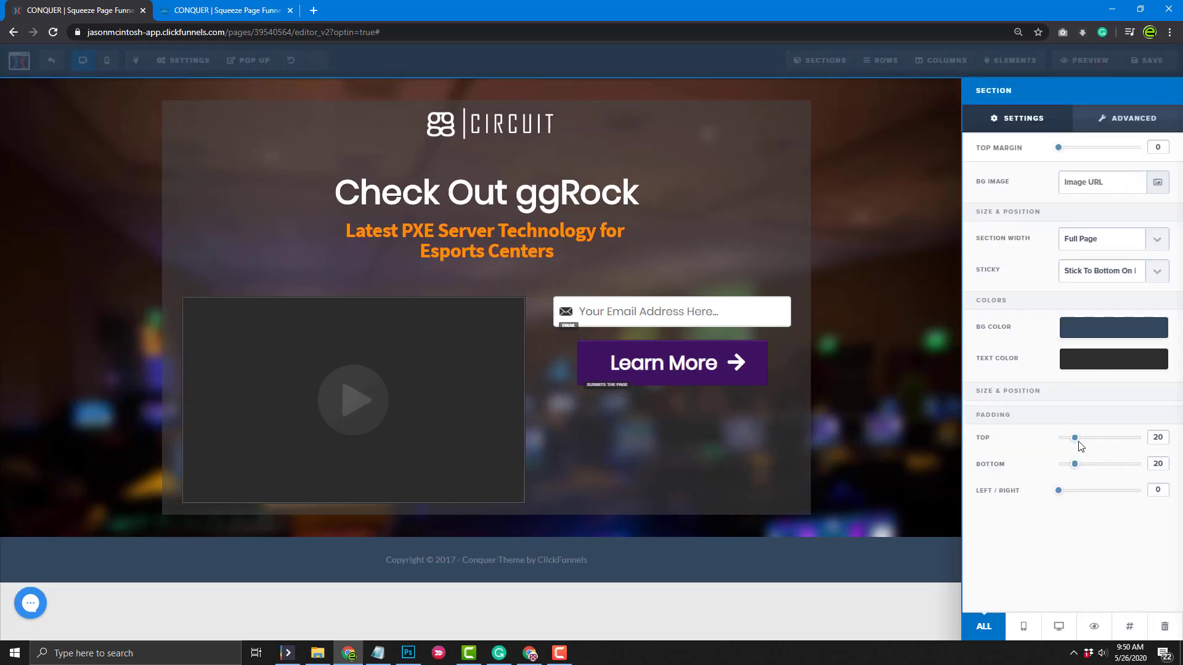
pyautogui.moveTo(1075, 438)
pyautogui.mouseDown()
pyautogui.moveTo(1133, 444)
pyautogui.moveTo(1043, 454)
pyautogui.moveTo(1074, 438)
pyautogui.mouseUp()
pyautogui.moveTo(1059, 149); pyautogui.dragTo(1175, 153)
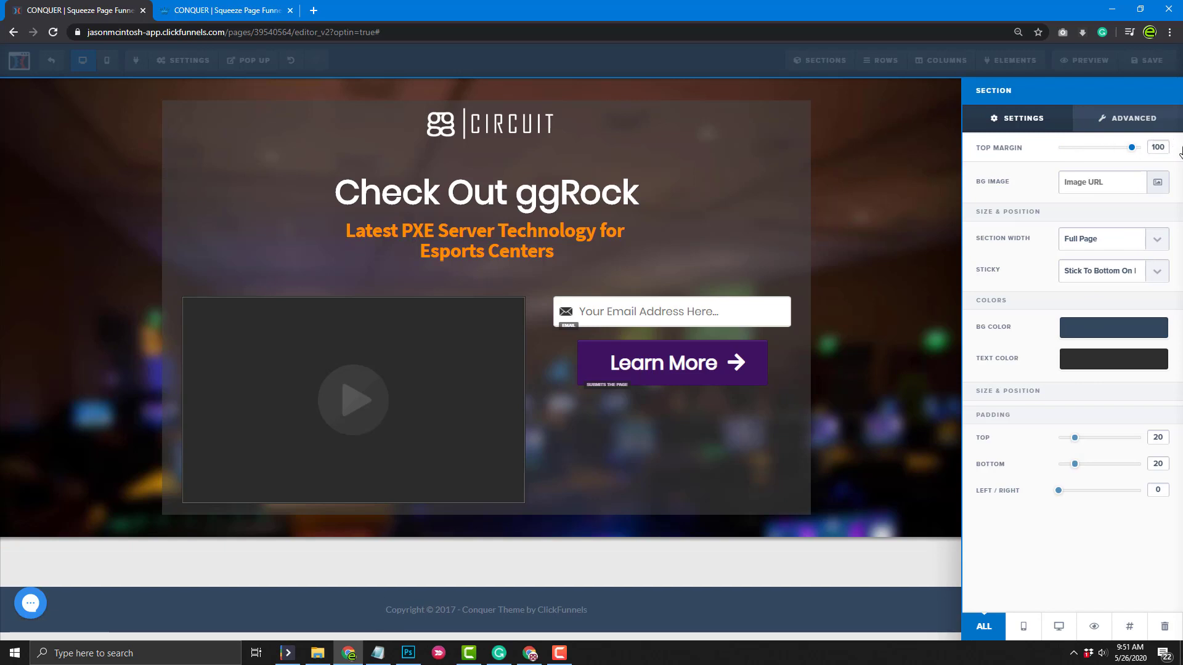
pyautogui.click(921, 425)
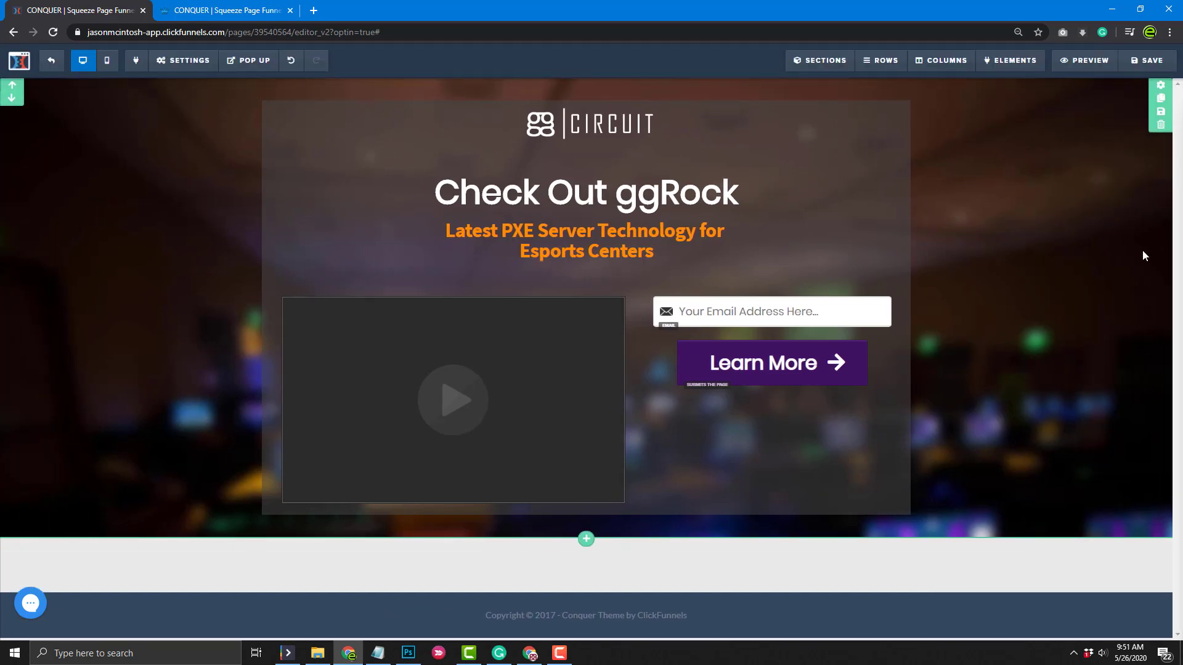
# Set the hero section's bottom padding to 150 and reset the footer's top margin to 0
pyautogui.click(1161, 91)
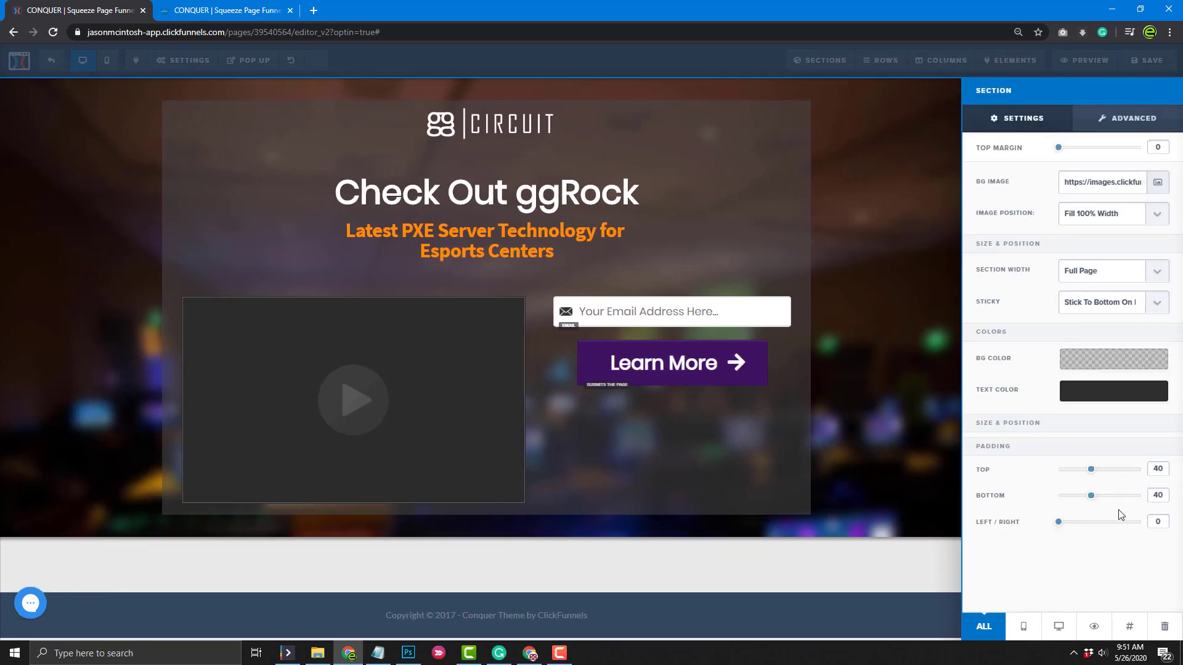
pyautogui.moveTo(1091, 496); pyautogui.dragTo(1181, 489)
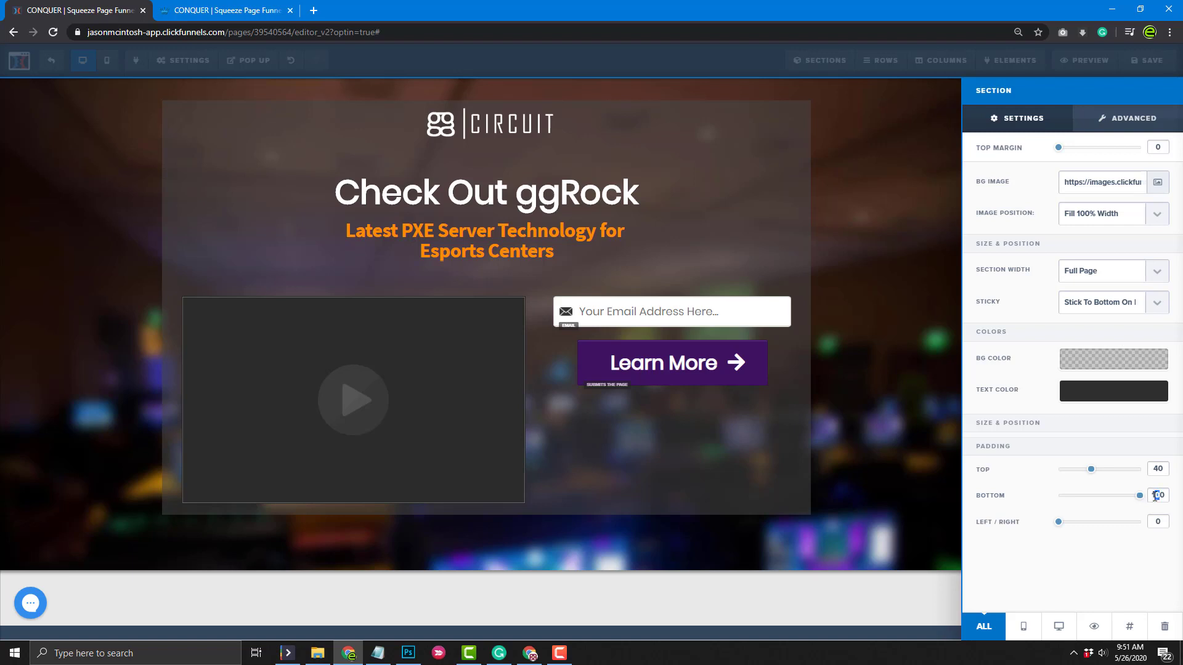
pyautogui.write('5')
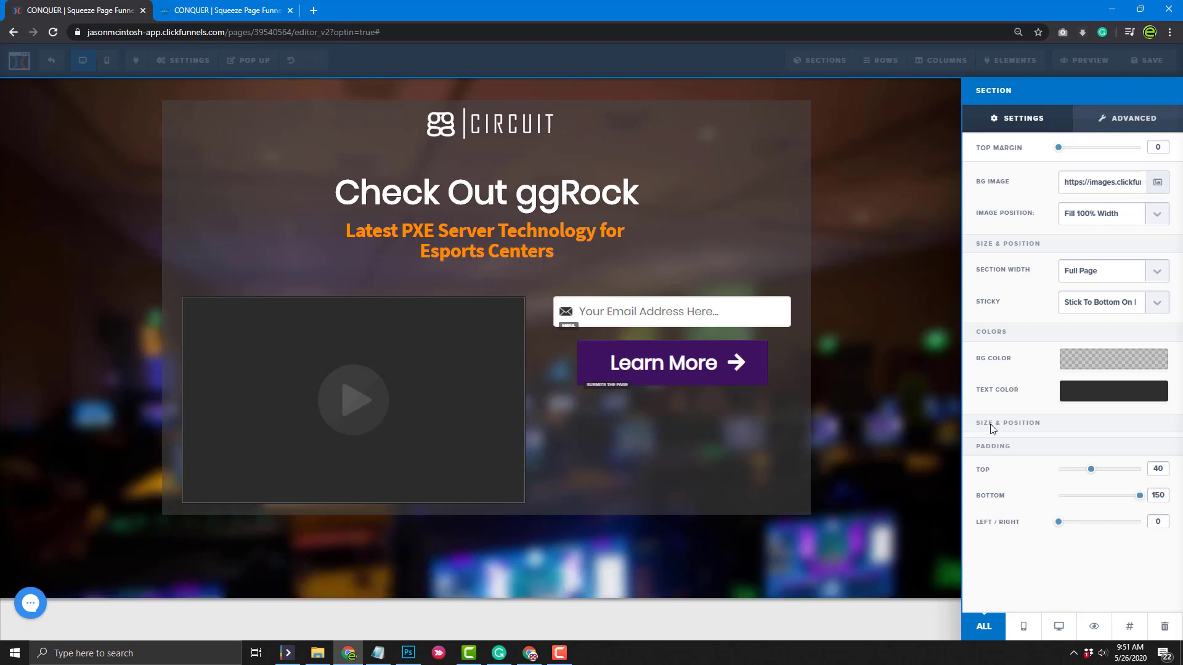
pyautogui.click(955, 519)
pyautogui.scroll(-1, 1137, 582)
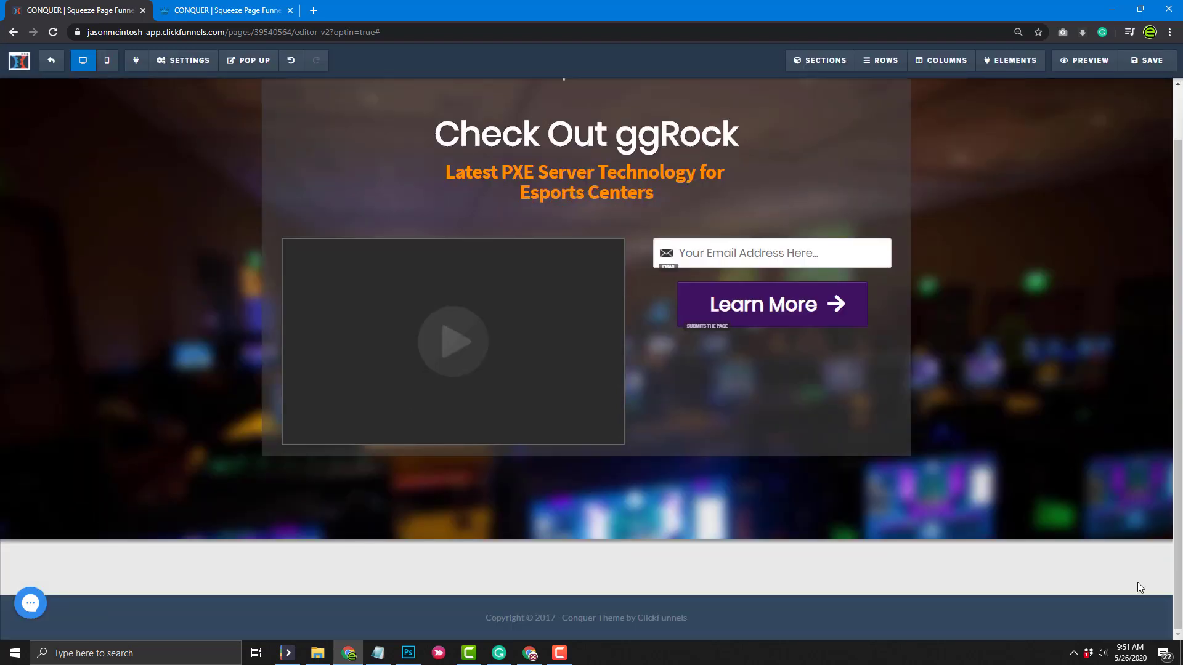
pyautogui.click(1158, 602)
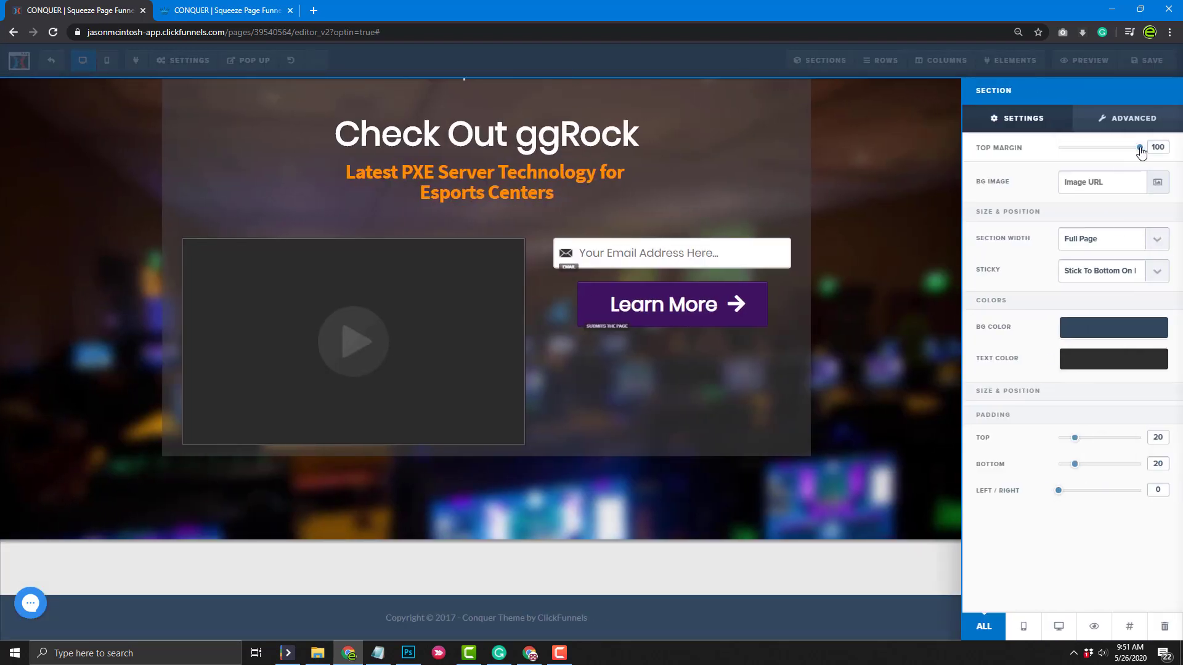
pyautogui.moveTo(1075, 154); pyautogui.dragTo(1024, 167)
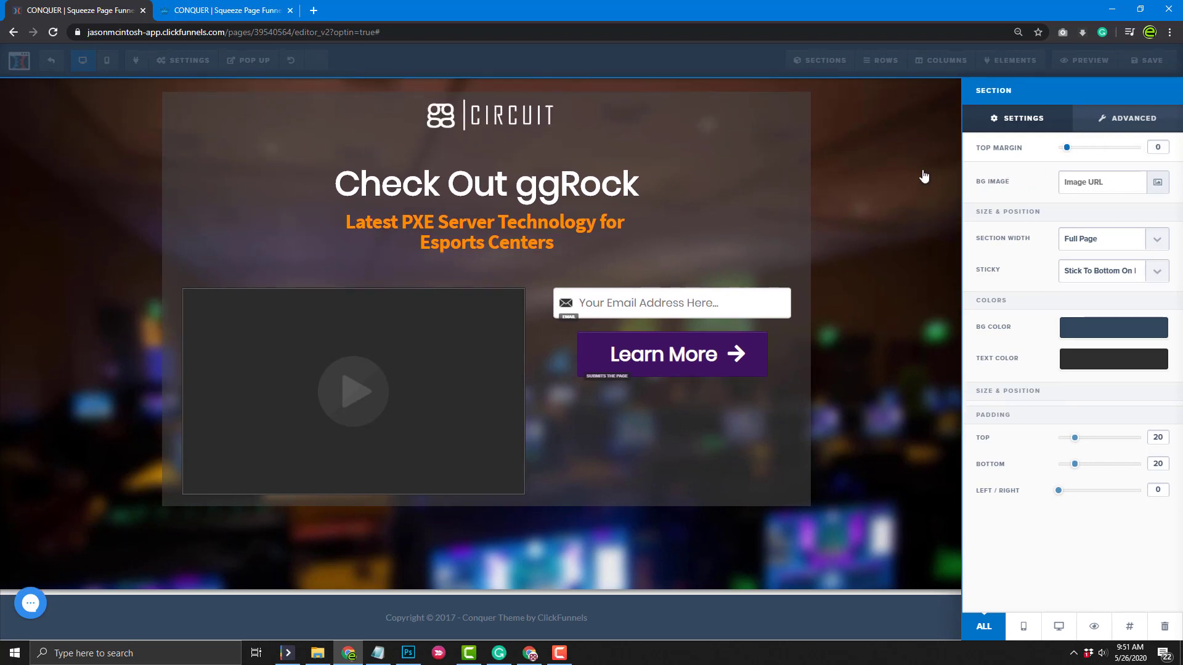
pyautogui.click(918, 267)
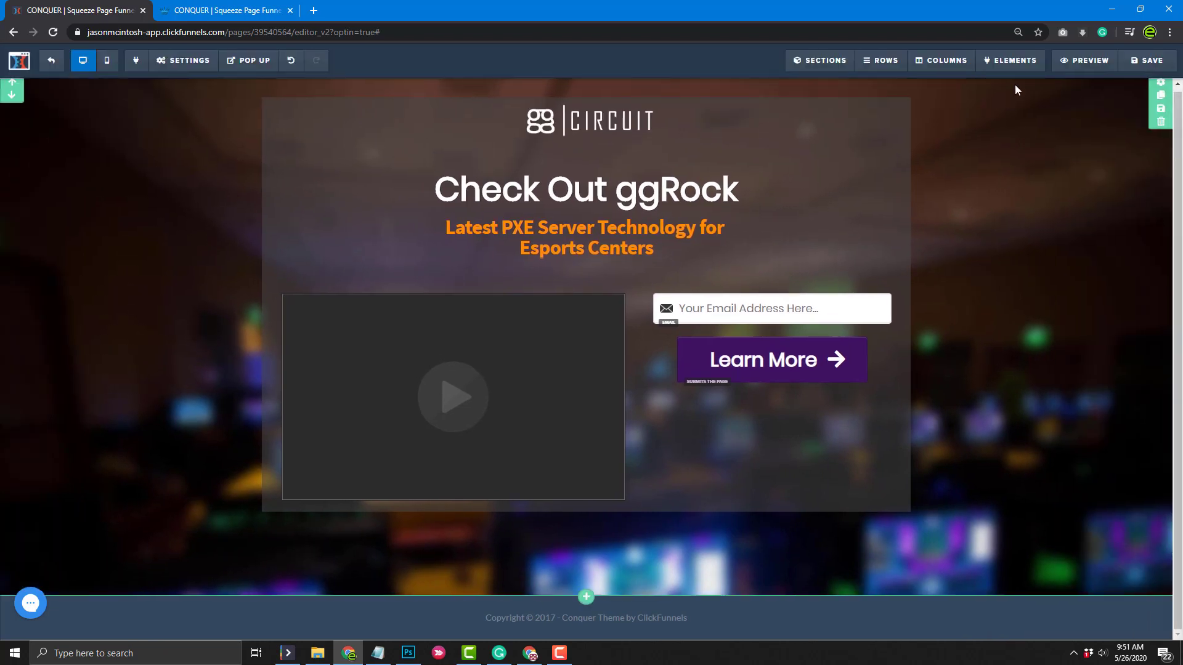
# Save the page and add a new row below the video and email form
pyautogui.click(1145, 67)
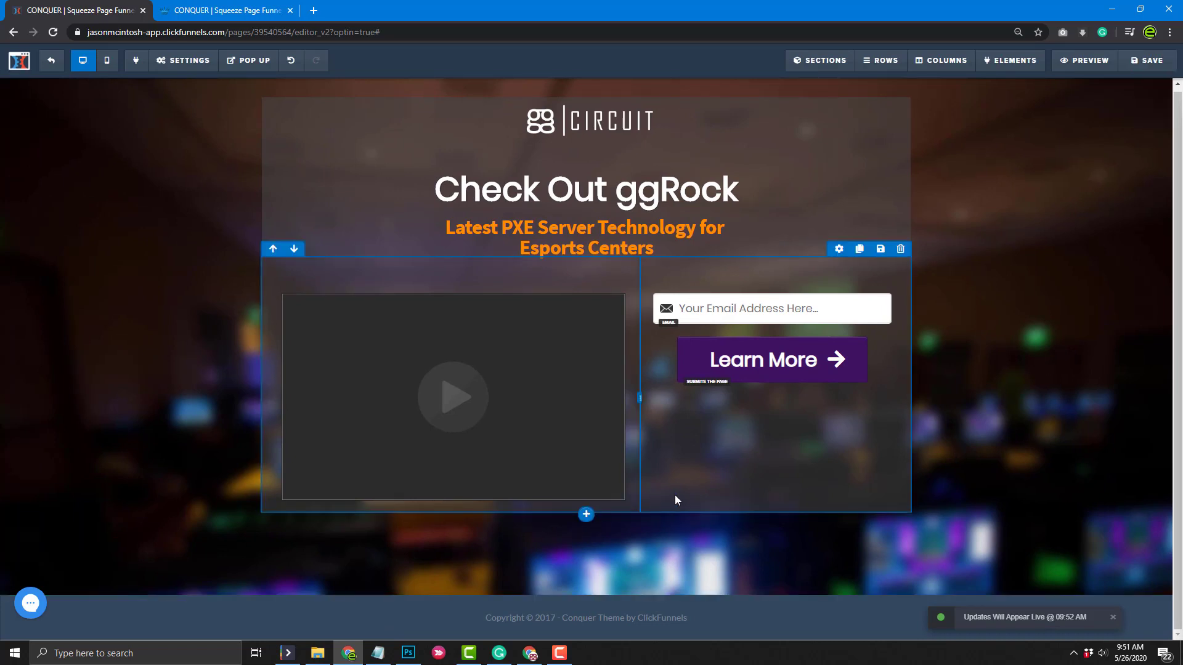
pyautogui.click(587, 515)
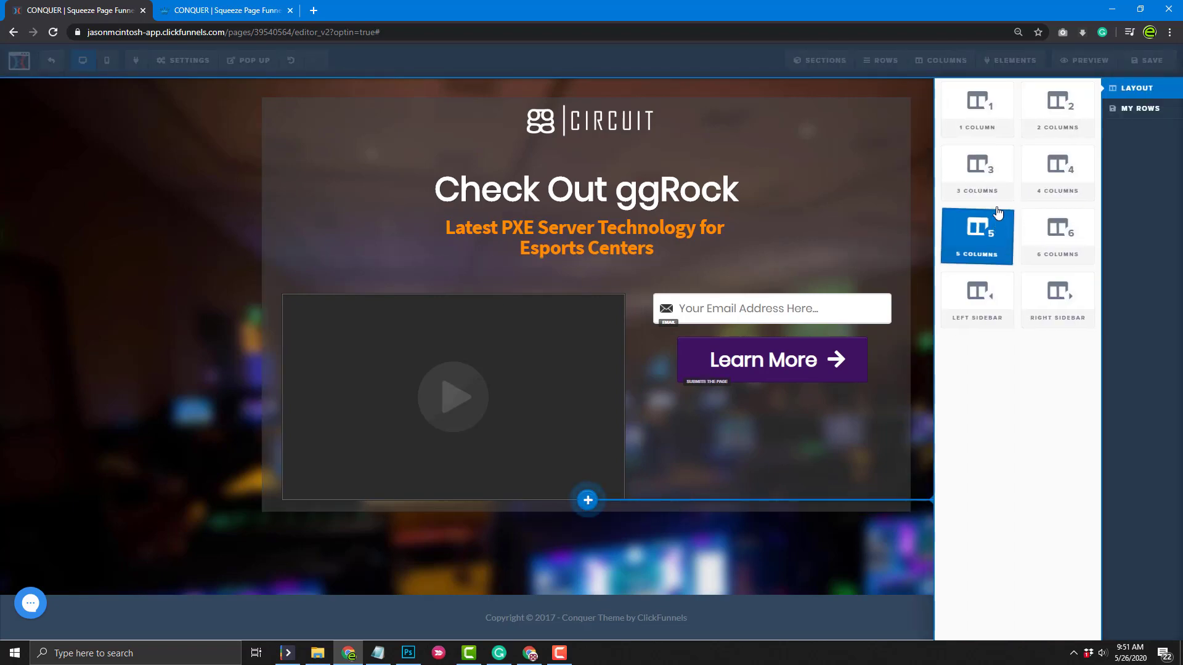
pyautogui.click(977, 117)
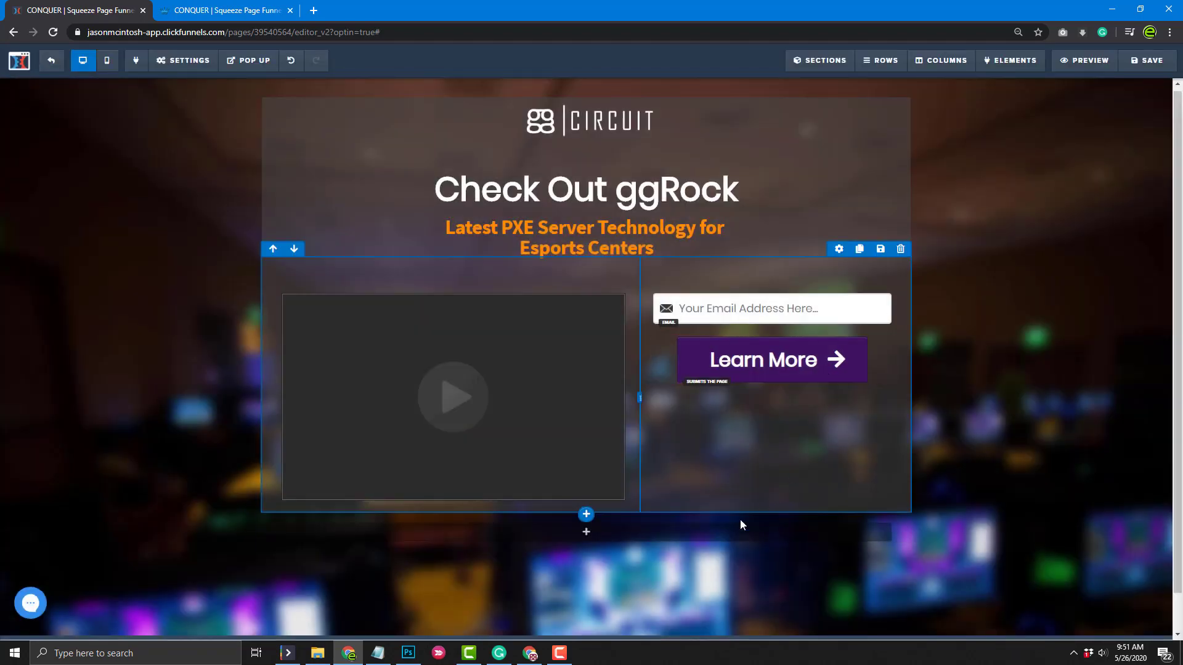
# Add a Lorem ipsum paragraph to the new row and open its Text Color options
pyautogui.click(586, 531)
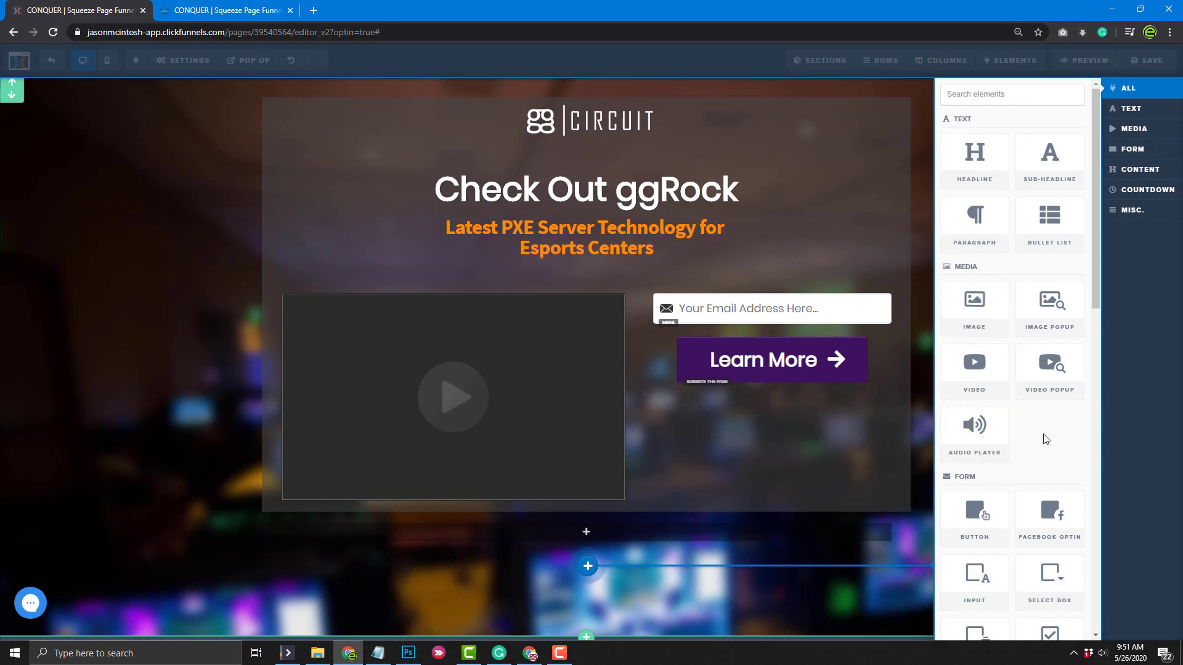
pyautogui.scroll(-1, 1046, 438)
pyautogui.scroll(1, 1025, 579)
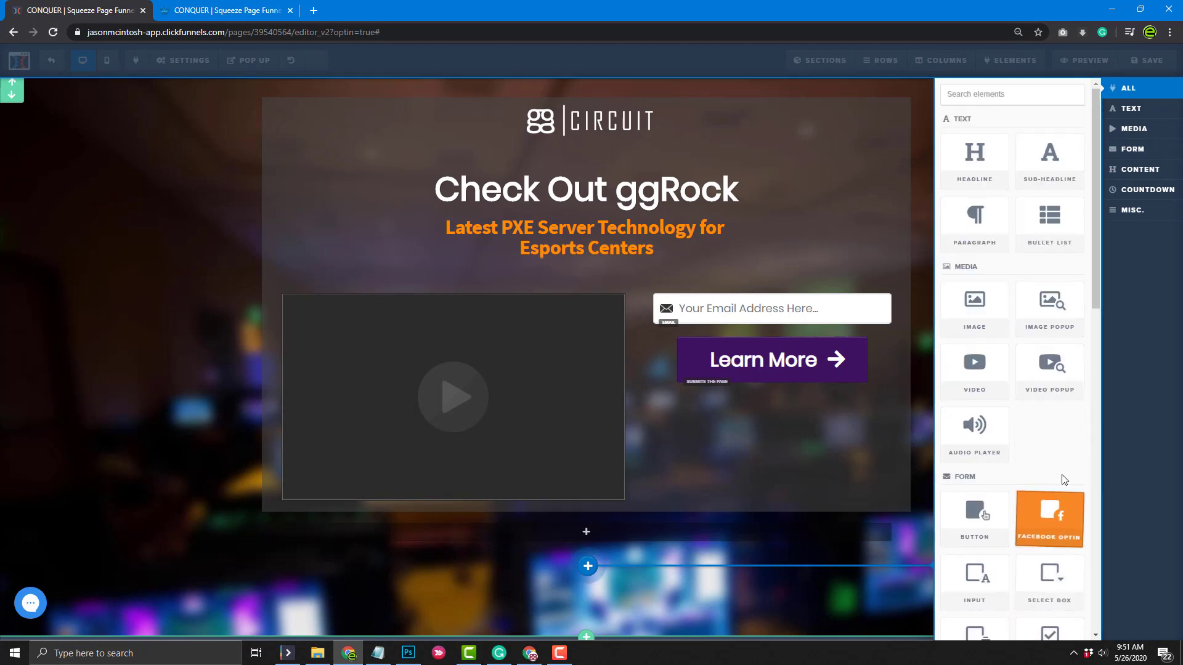
pyautogui.click(976, 218)
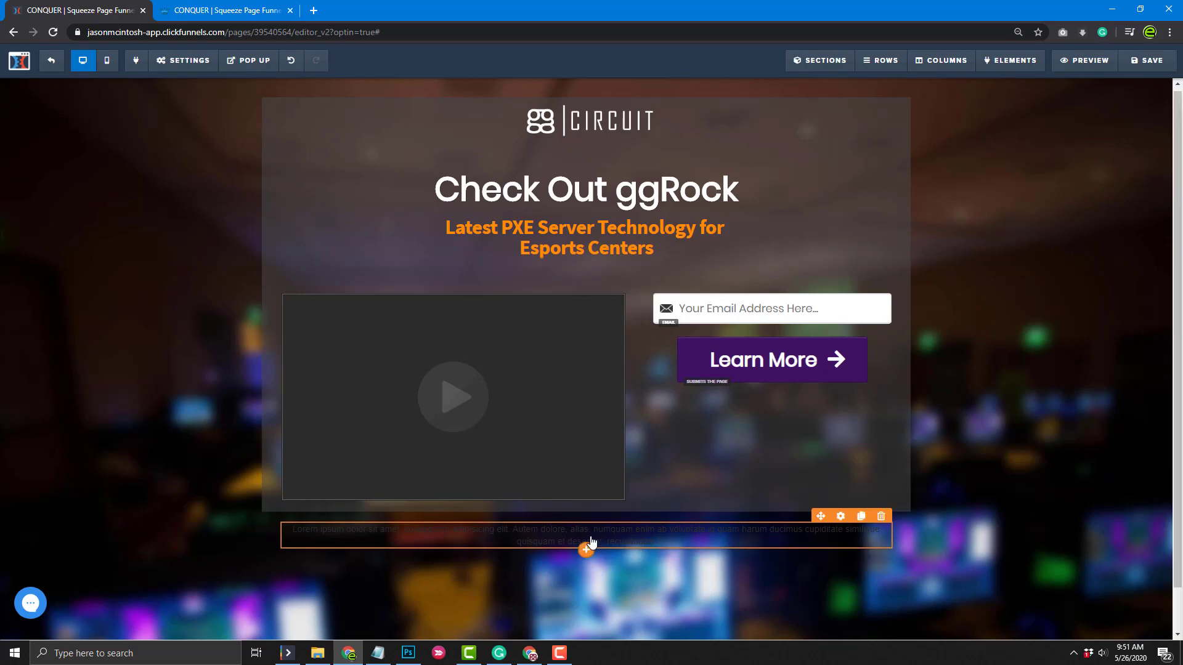
pyautogui.click(685, 533)
pyautogui.click(883, 514)
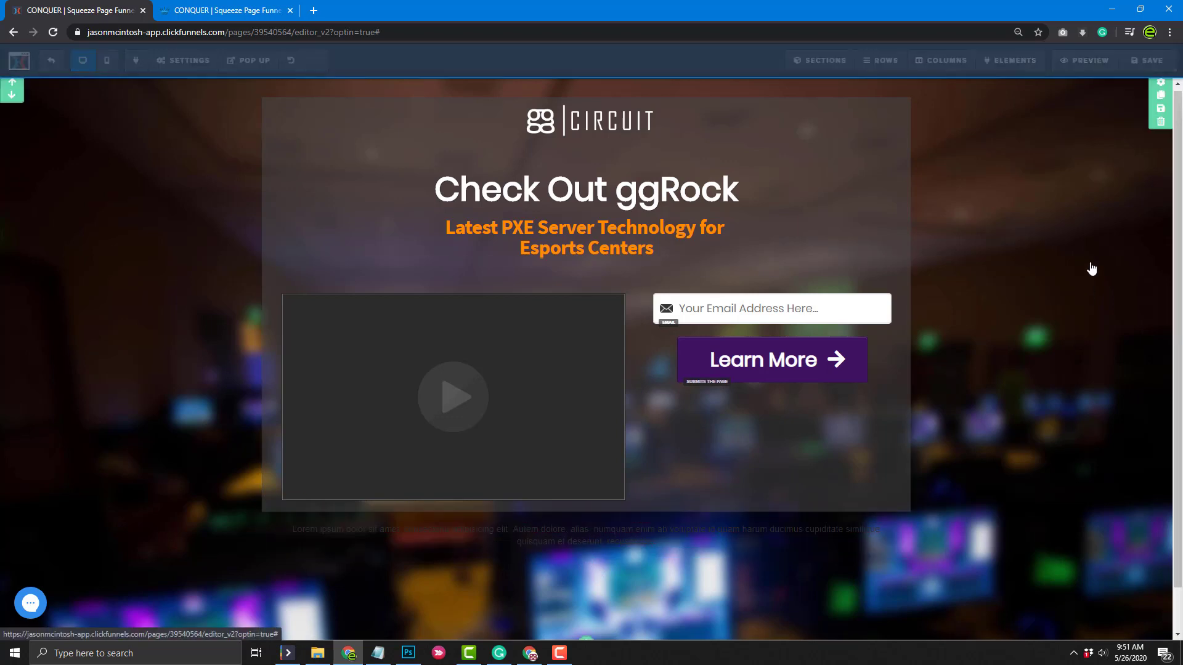
pyautogui.click(1096, 270)
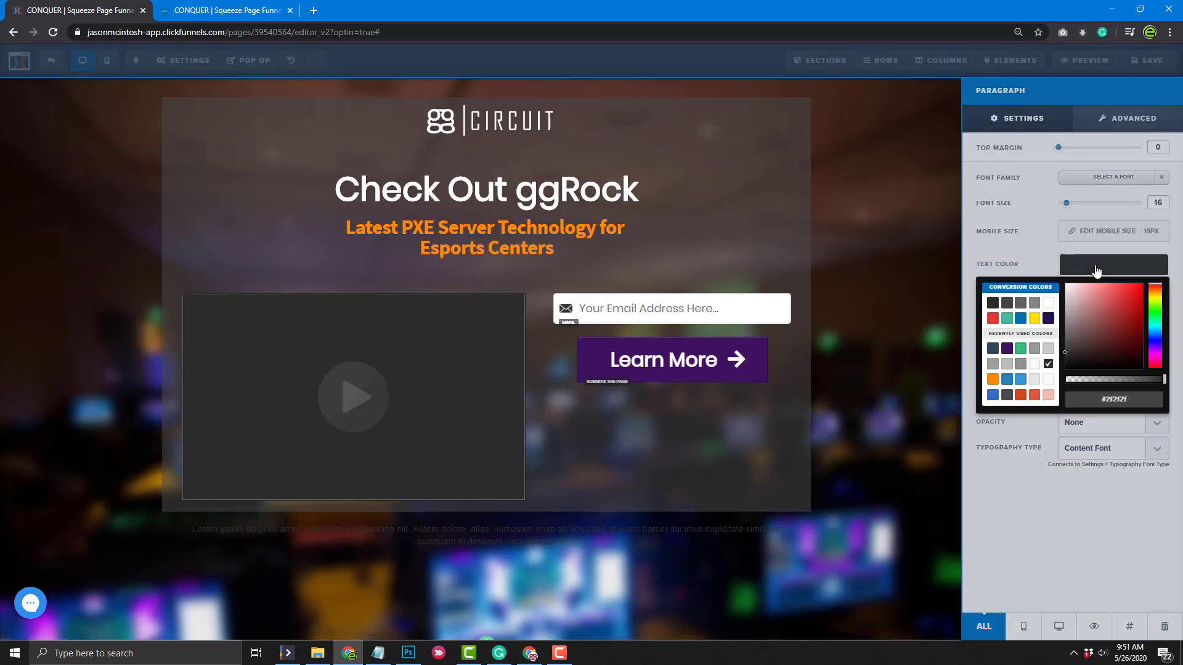
# Make the paragraph white reading 'ggRock, yadda yadda yadda', then try exiting the editor
pyautogui.click(1047, 305)
pyautogui.tripleClick(563, 528)
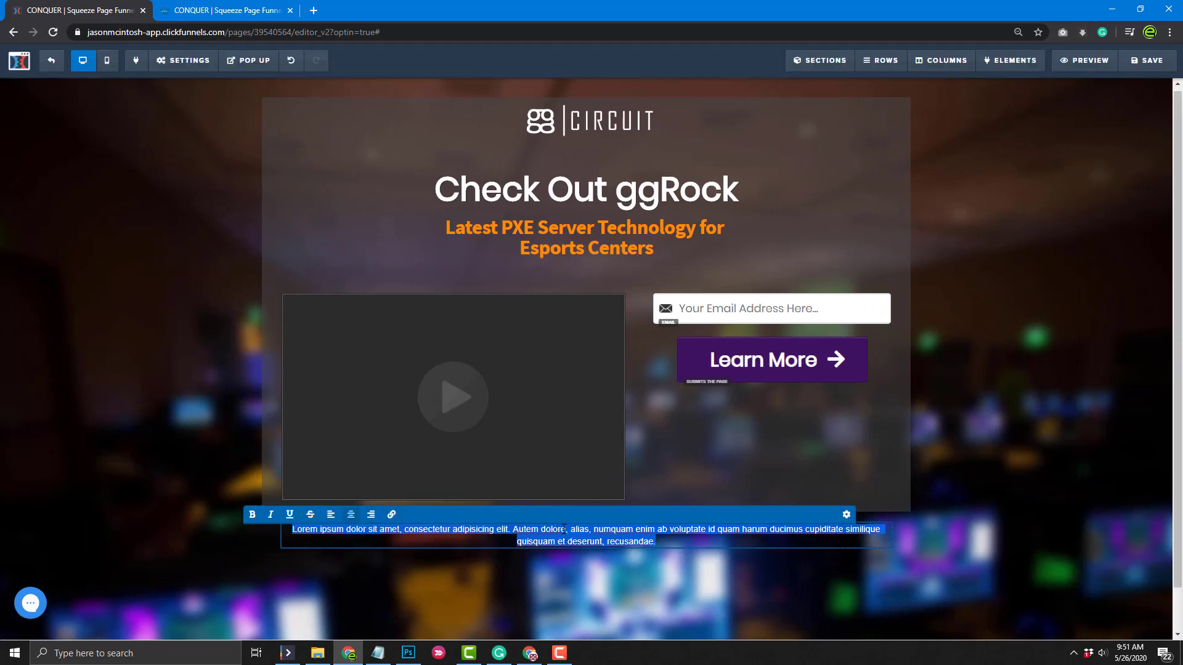
pyautogui.write('ggRo')
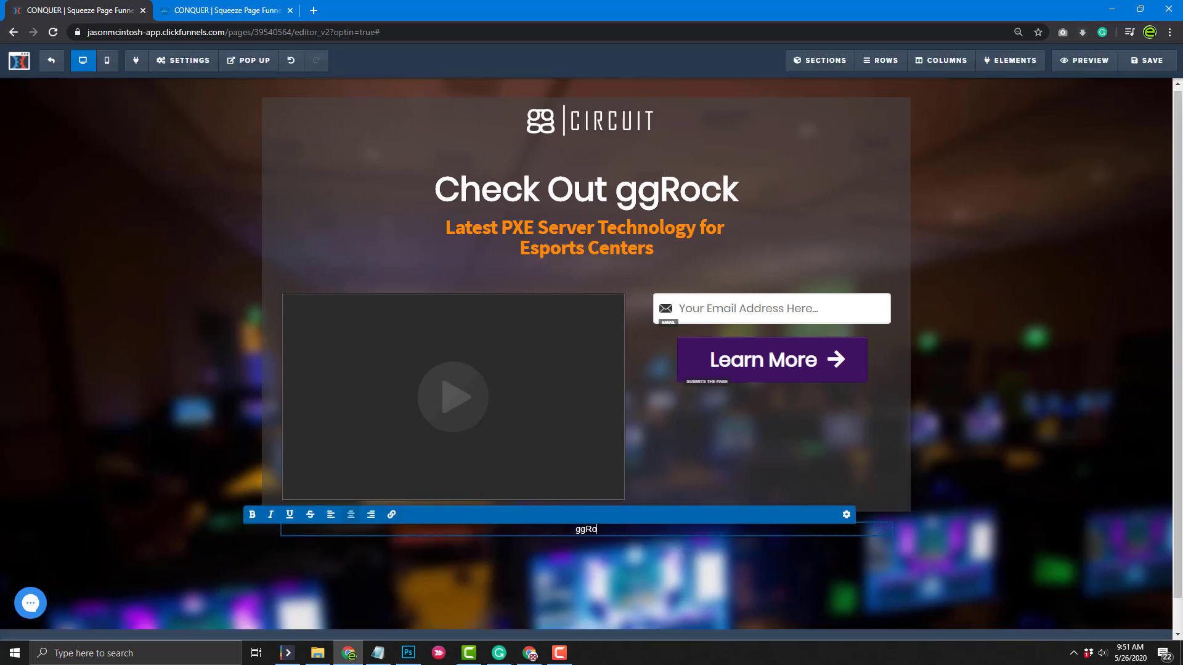
pyautogui.write('ck, yadda yadda yadda')
pyautogui.click(62, 543)
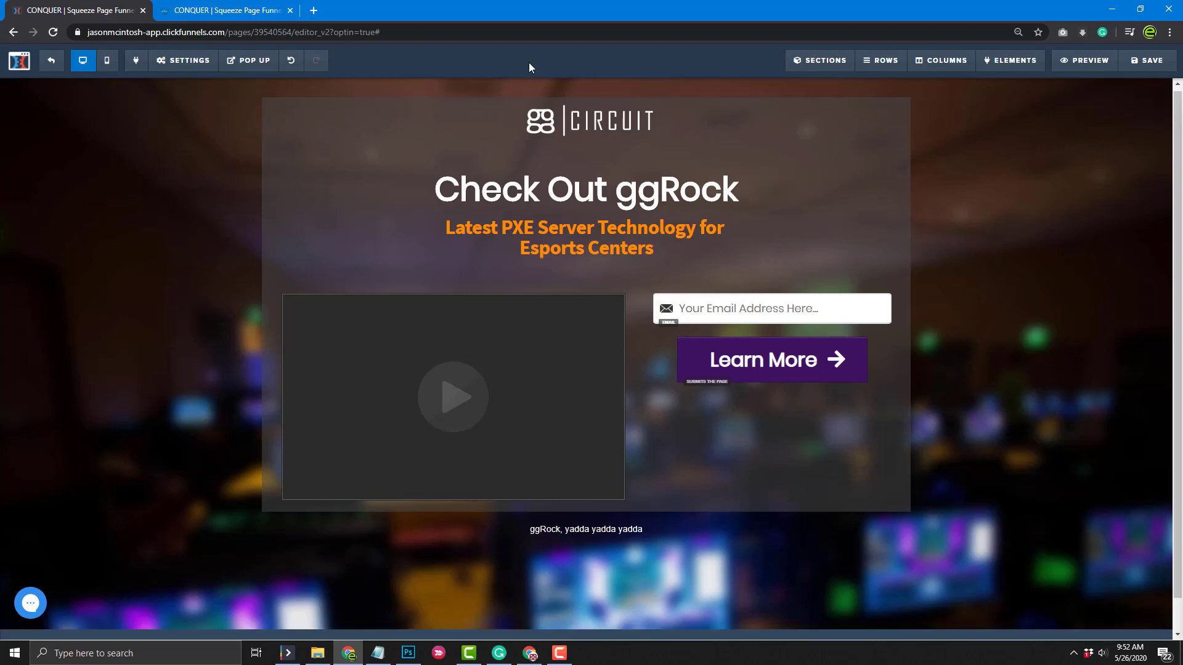
pyautogui.click(52, 61)
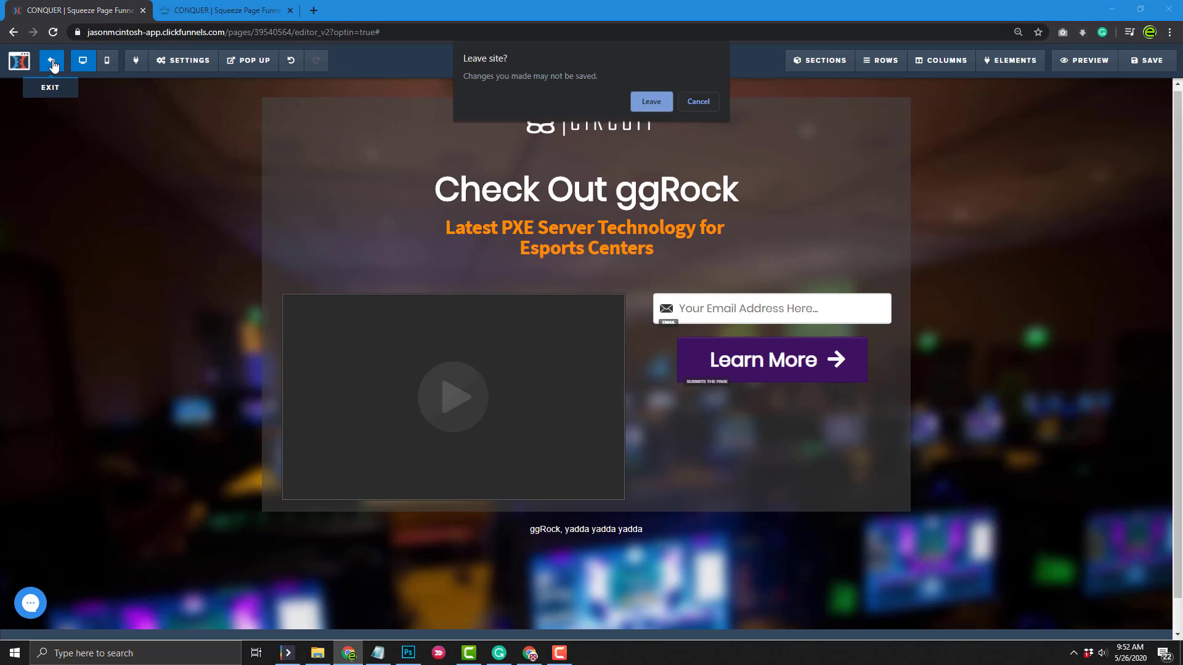
# Stay in the editor, save, then exit and edit the funnel's Thank You Page step
pyautogui.click(693, 100)
pyautogui.click(1146, 60)
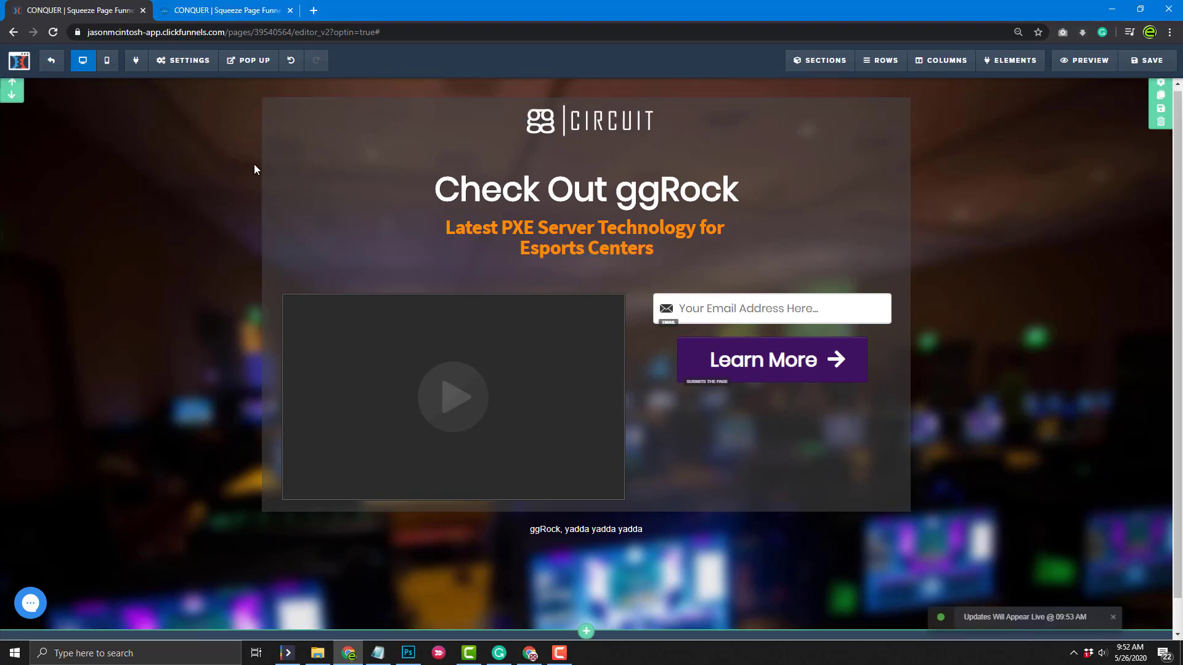
pyautogui.click(52, 62)
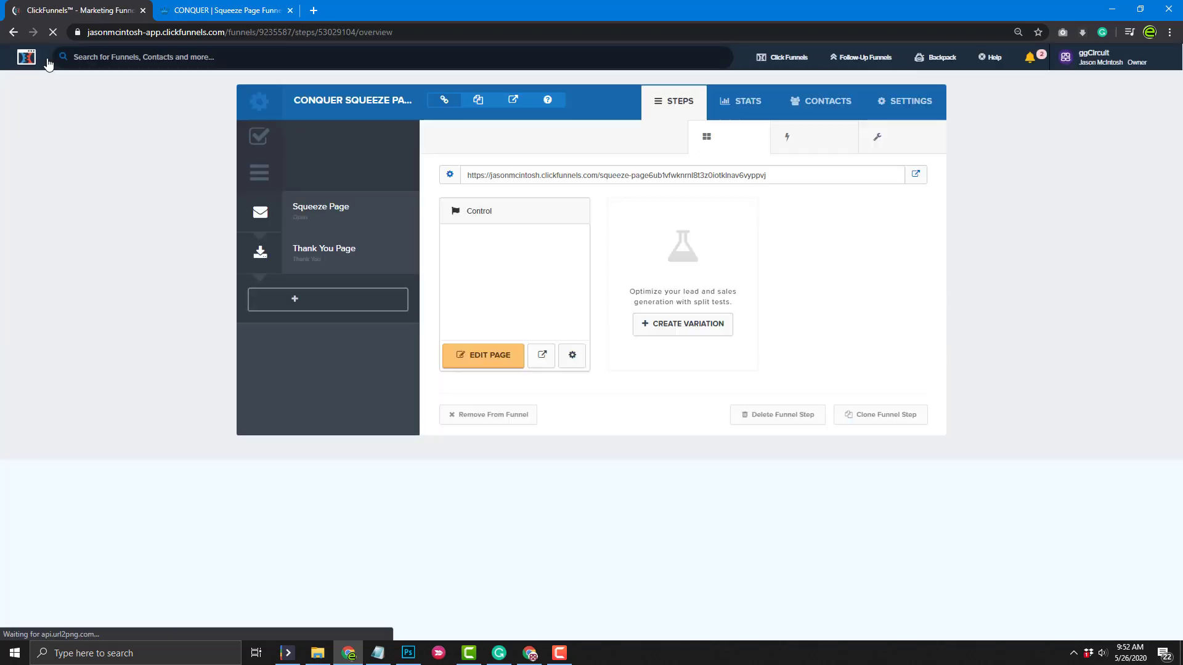
pyautogui.click(337, 254)
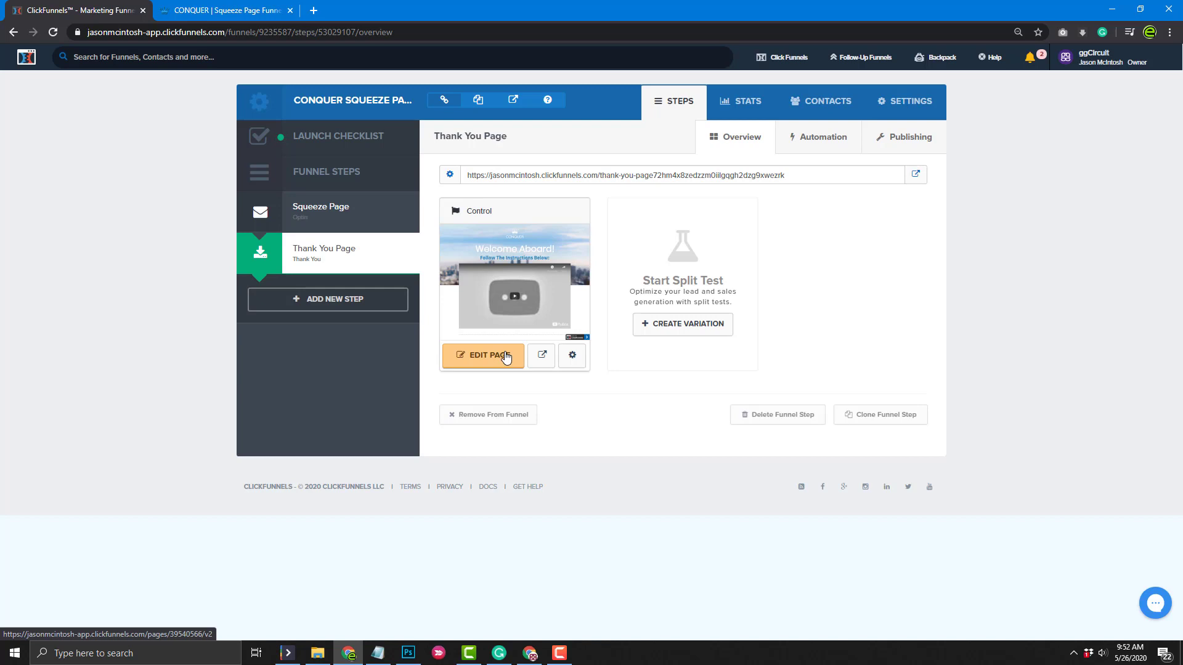
pyautogui.click(505, 356)
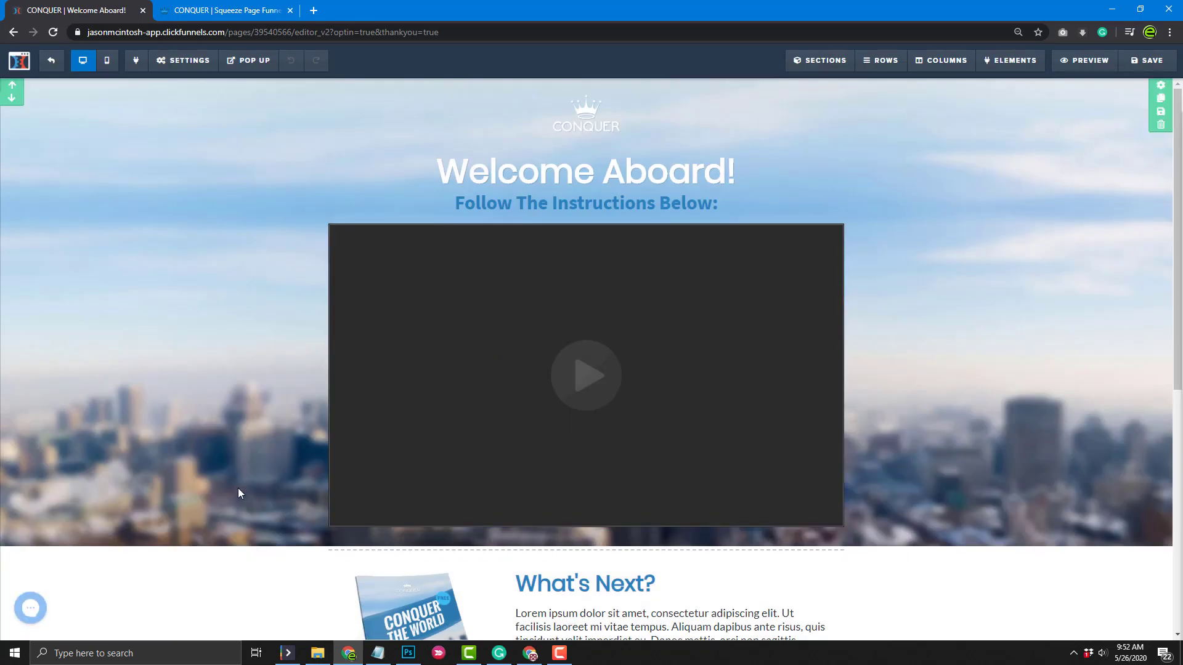
# Delete the blue Rule The World feature section and the What's Next section, confirming each
pyautogui.scroll(-7, 238, 490)
pyautogui.scroll(3, 261, 570)
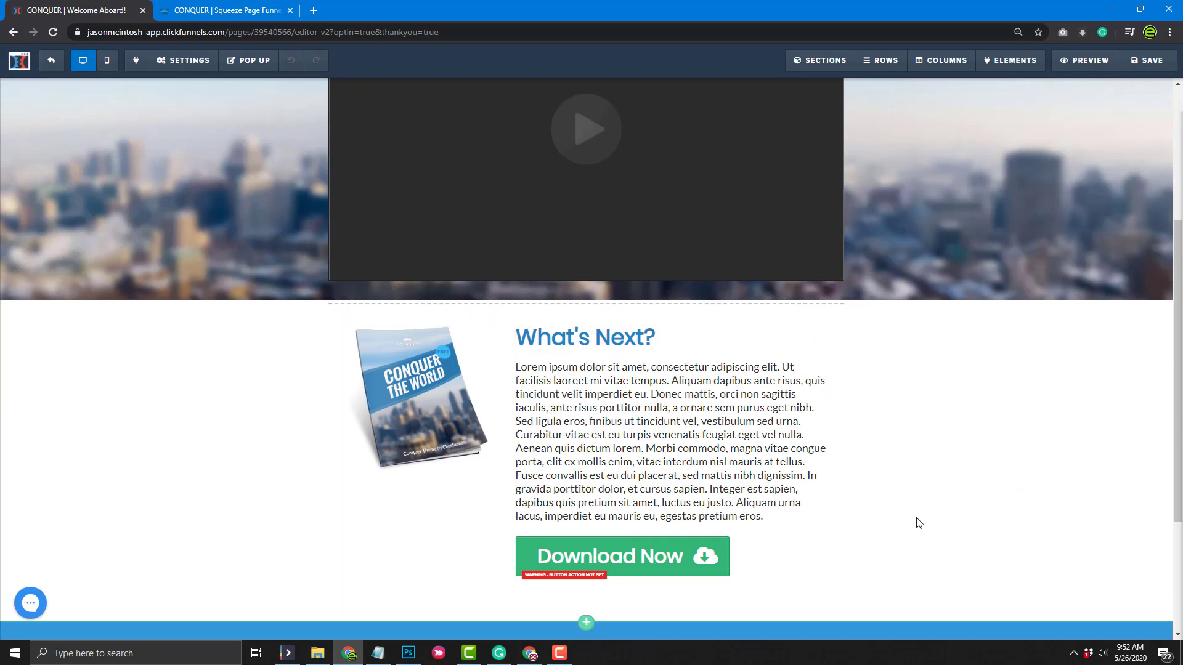
pyautogui.scroll(-3, 905, 541)
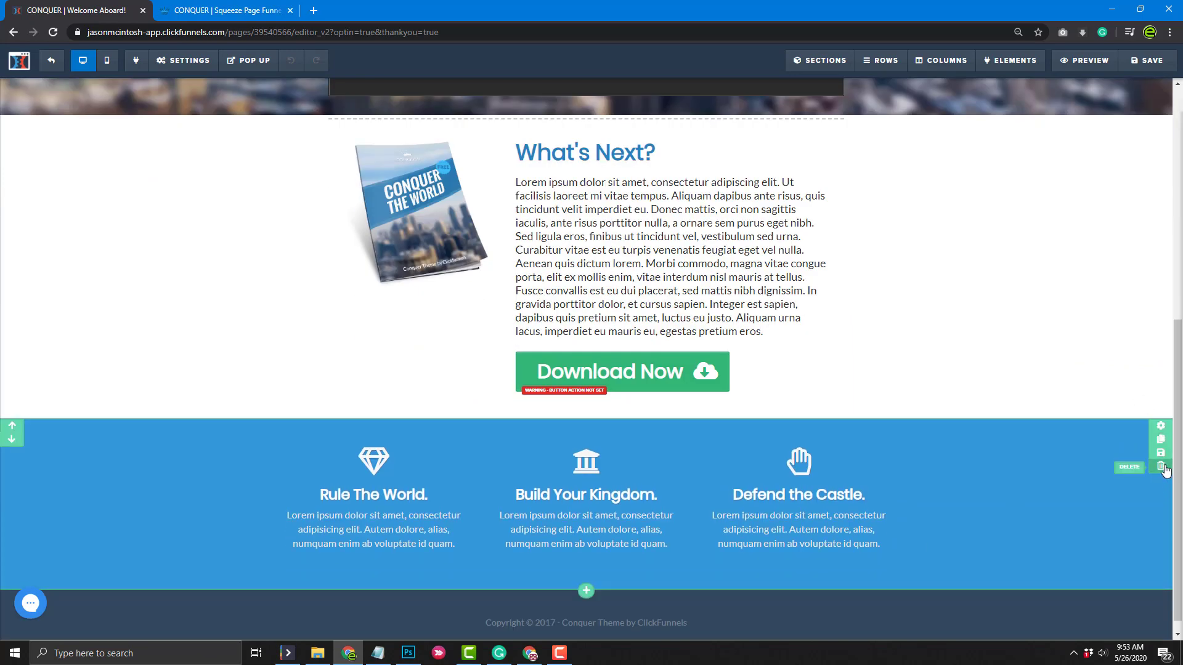
pyautogui.click(1162, 470)
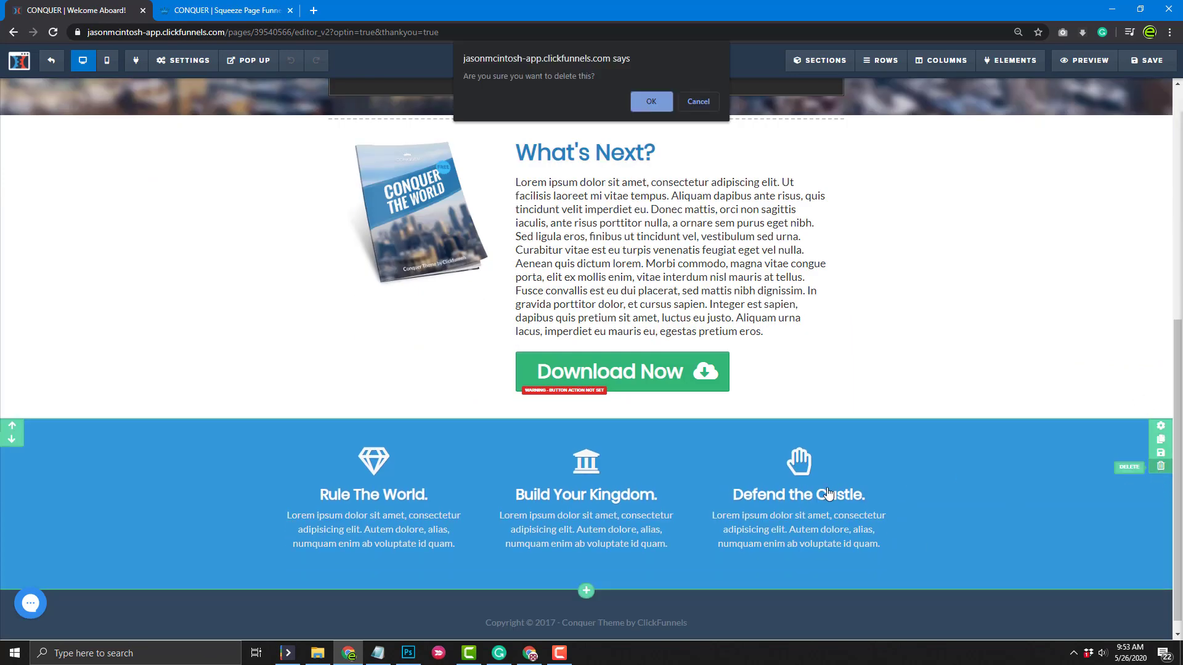
pyautogui.click(653, 101)
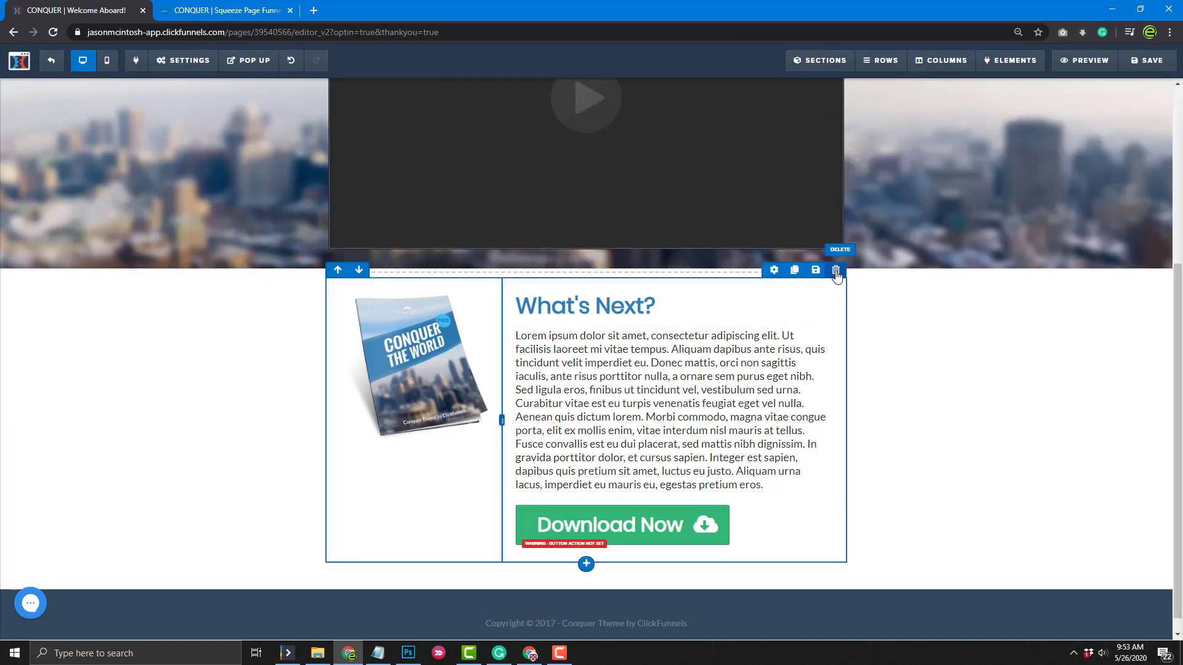
pyautogui.click(836, 271)
pyautogui.click(648, 102)
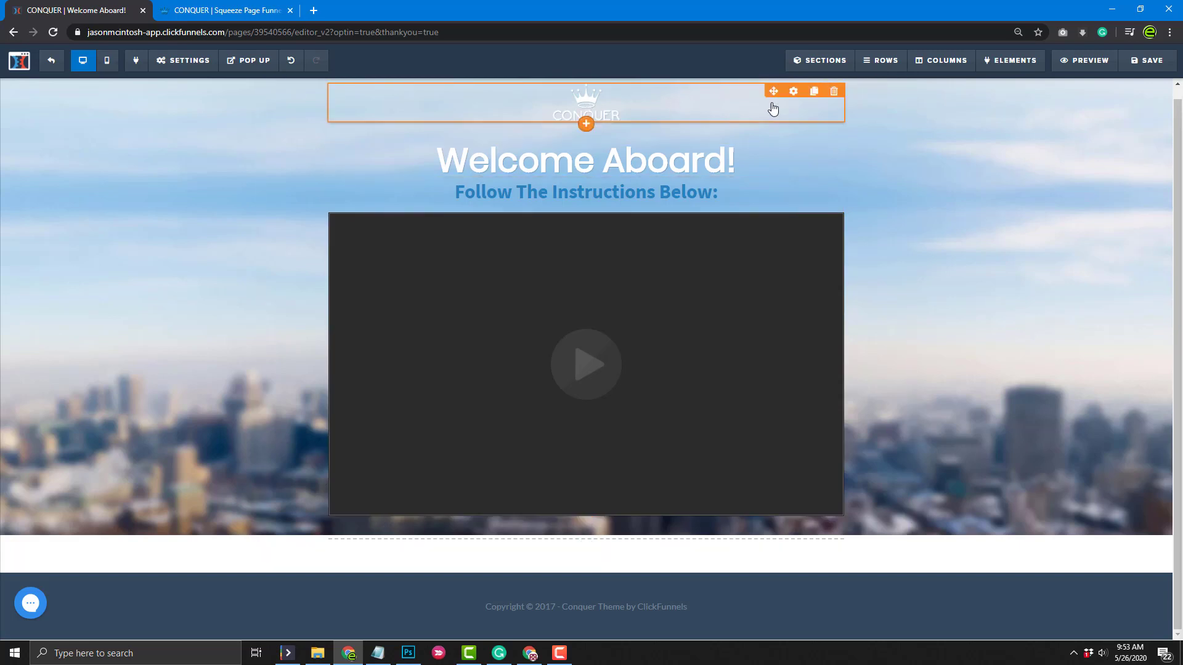
# Swap the CONQUER logo for the CIRCUIT image and set its width to 250
pyautogui.click(793, 93)
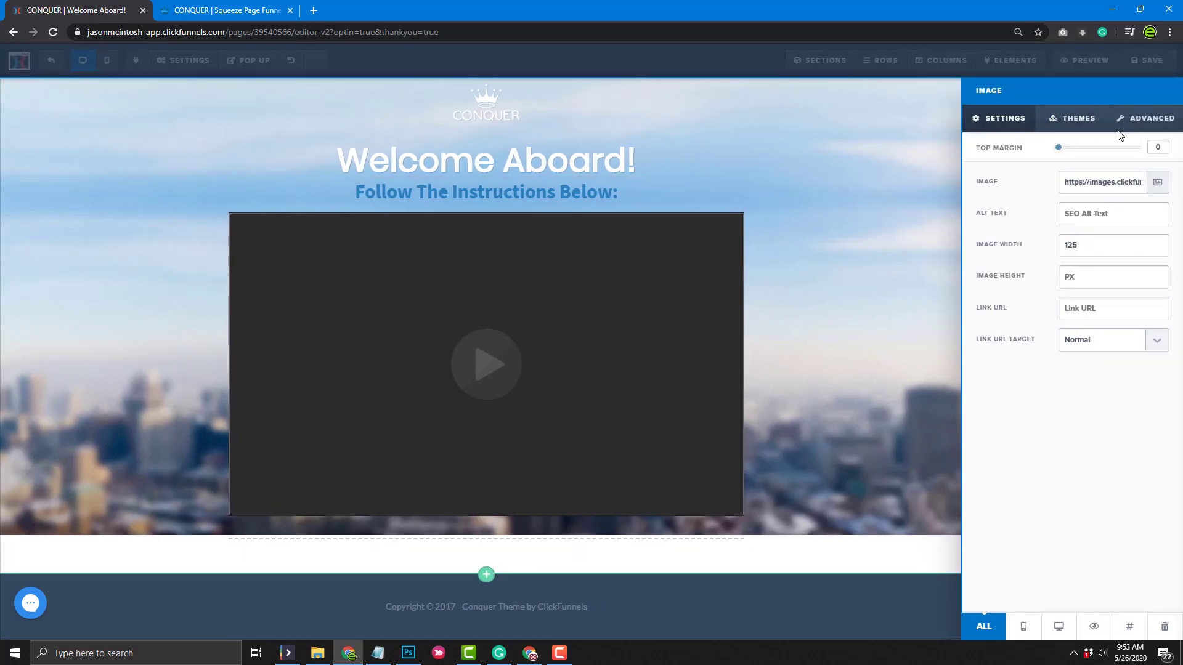
pyautogui.click(1162, 184)
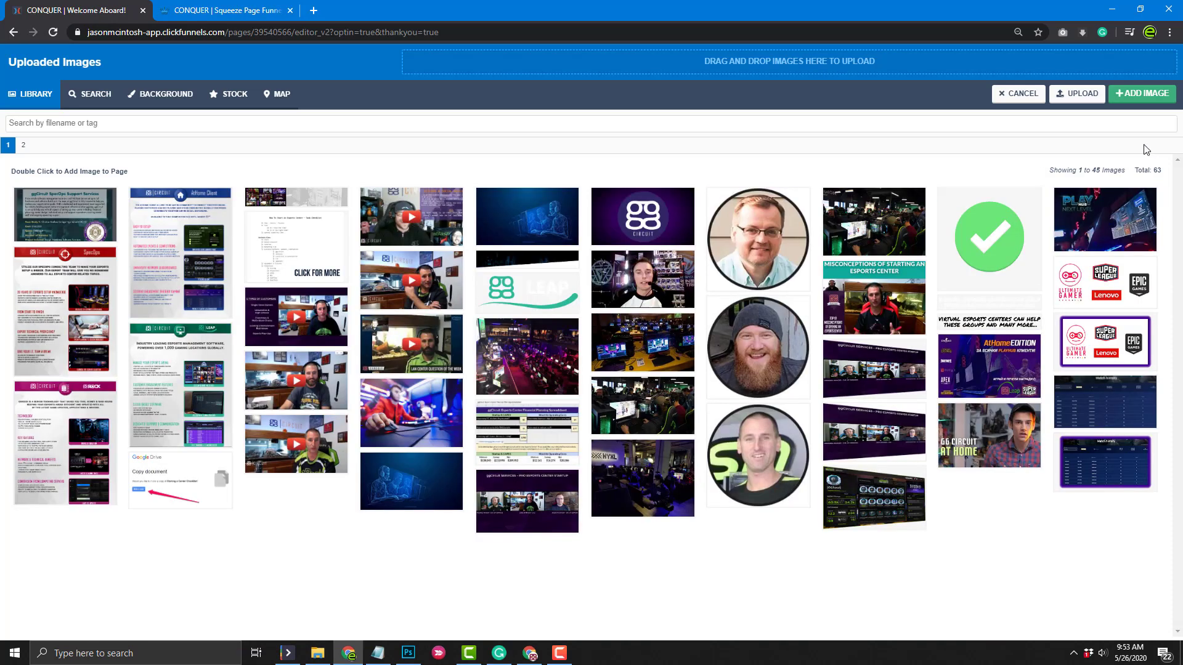
pyautogui.click(24, 144)
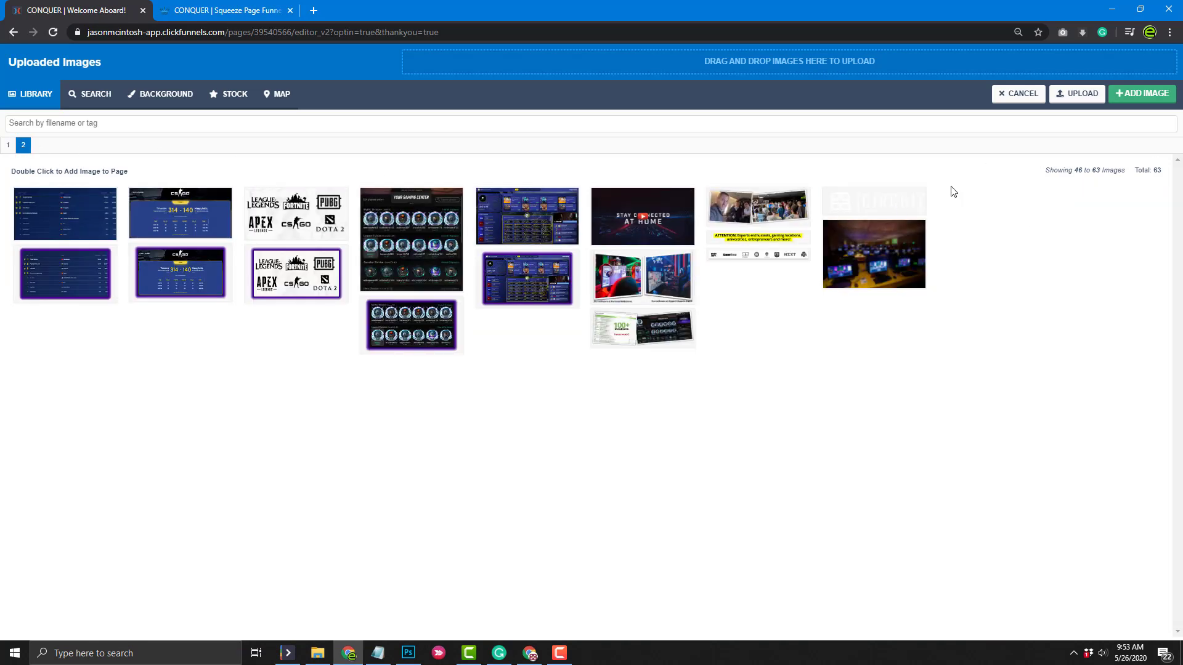
pyautogui.click(873, 201)
pyautogui.click(1149, 95)
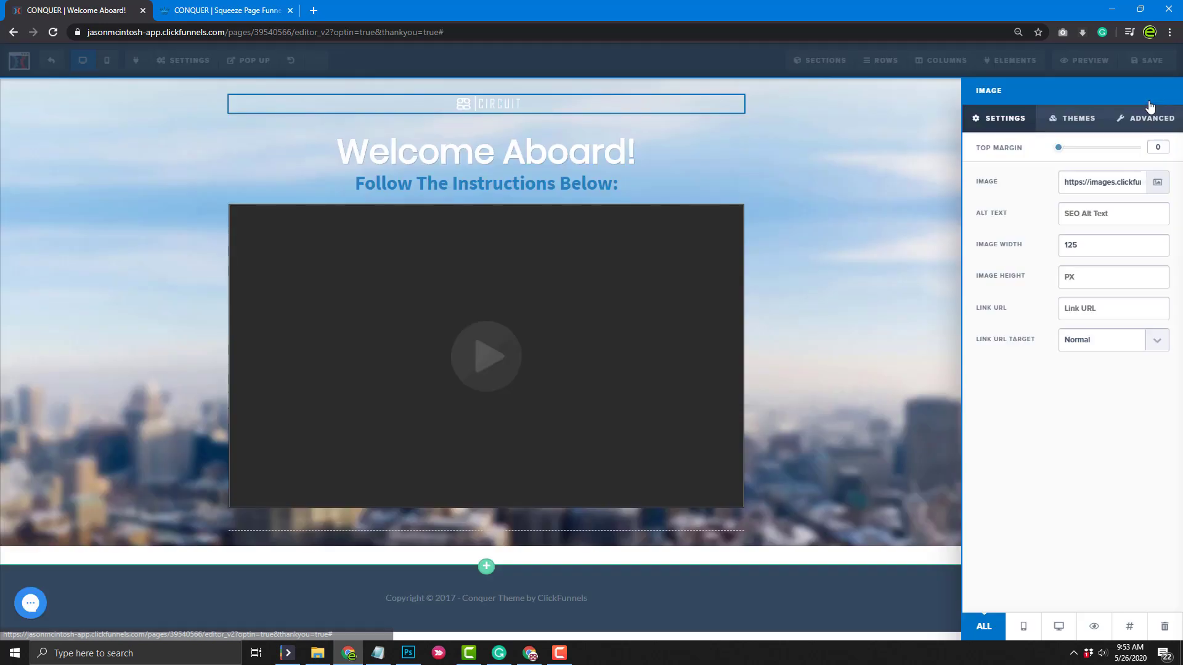
pyautogui.moveTo(1102, 246); pyautogui.dragTo(1019, 258)
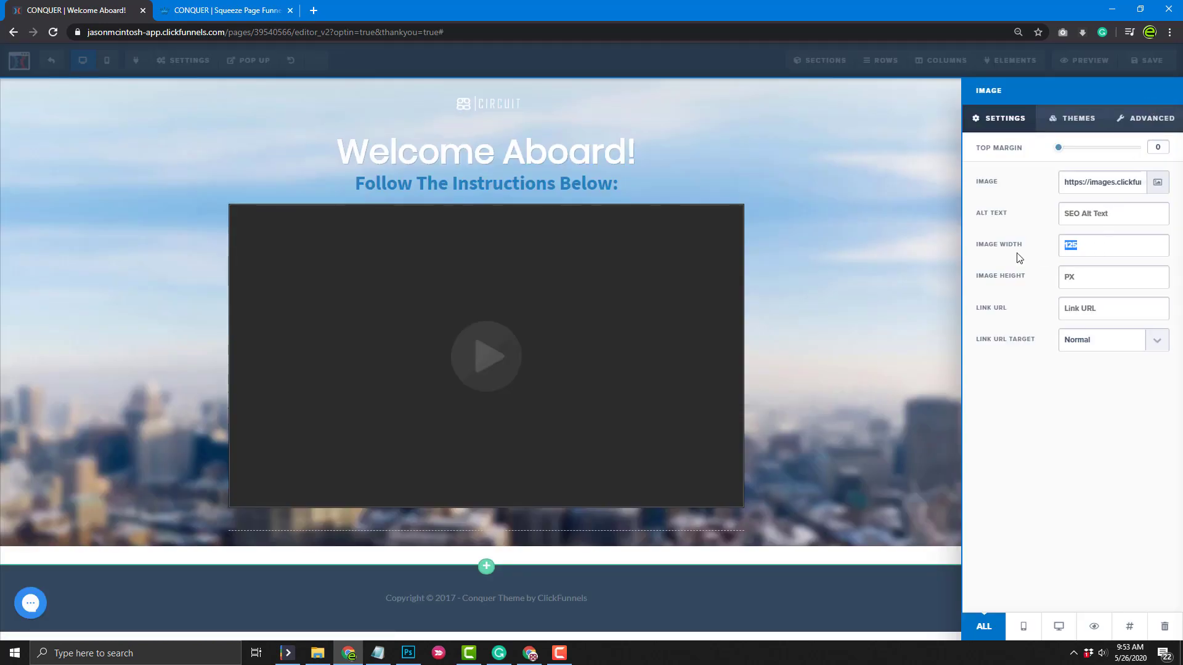
pyautogui.write('250')
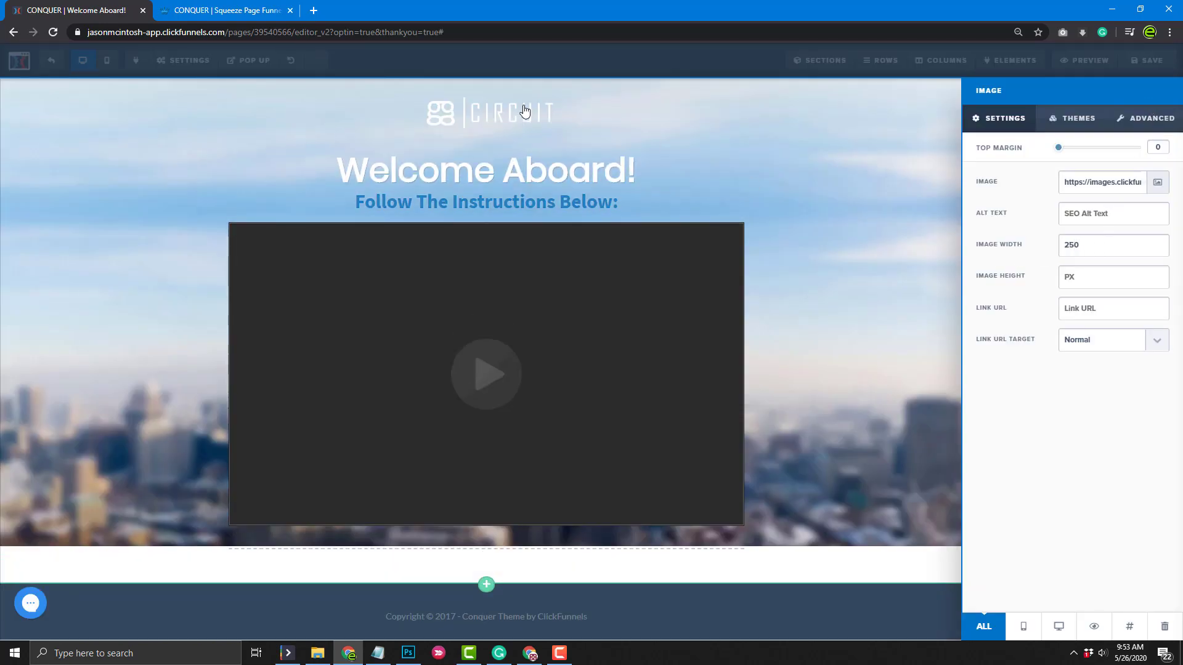
pyautogui.click(535, 176)
pyautogui.tripleClick(536, 174)
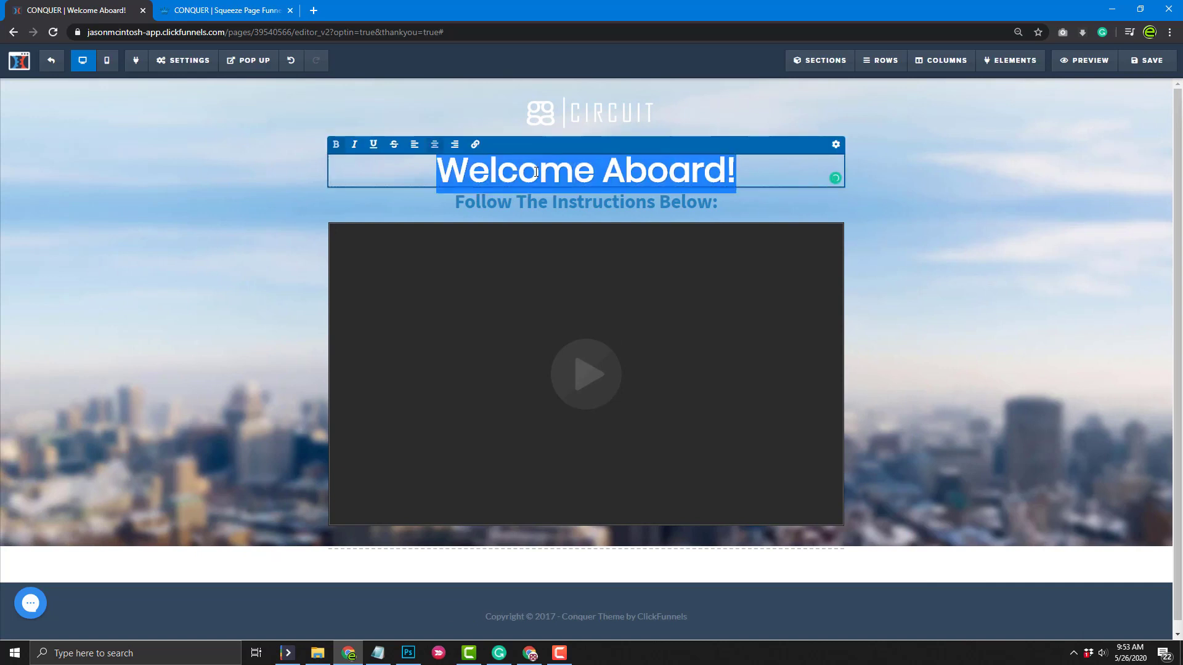
# Change the headline to 'Thank You!' and the subheadline to 'Below Is The Full Technical Deep Dive For GgRock'
pyautogui.write('Thanks')
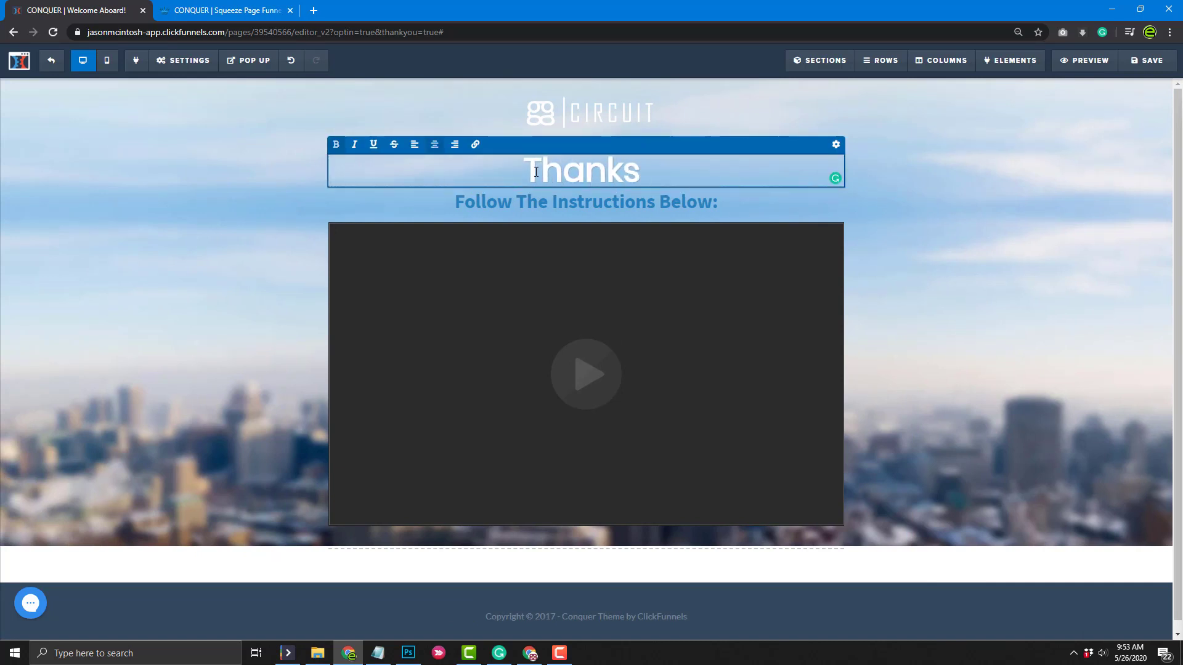
pyautogui.press('BackSpace')
pyautogui.press('BackSpace')
pyautogui.write('You!')
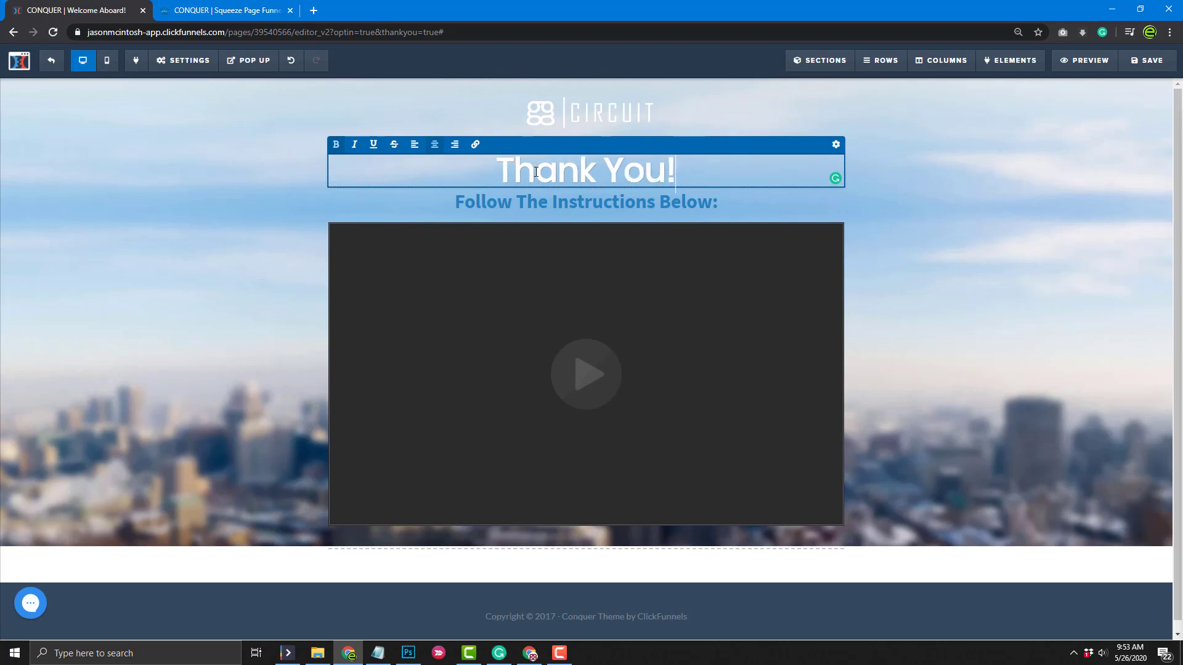
pyautogui.doubleClick(570, 201)
pyautogui.tripleClick(574, 198)
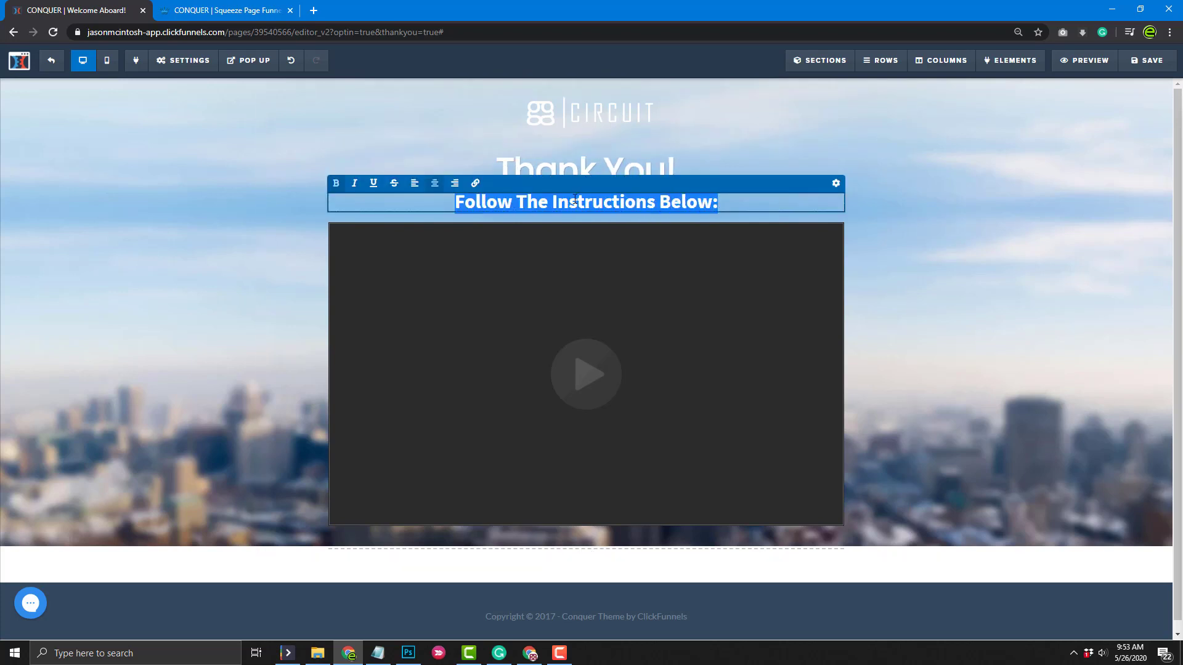
pyautogui.write('Below Is The')
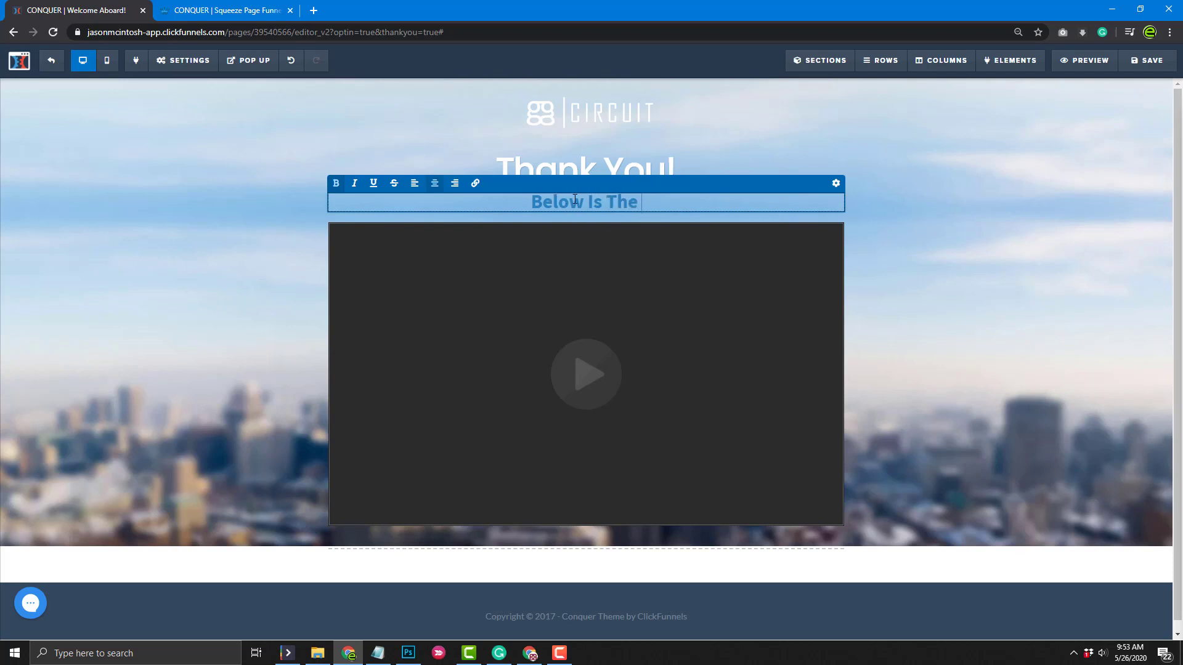
pyautogui.write(' Full Webina')
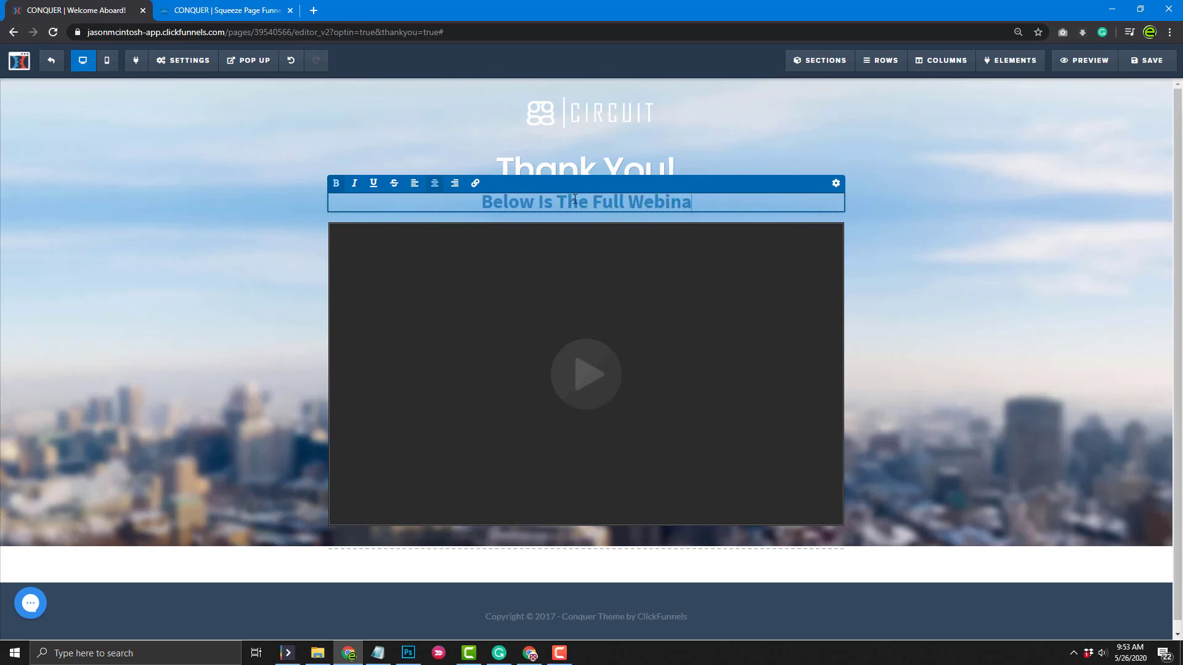
pyautogui.press('BackSpace')
pyautogui.press('BackSpace')
pyautogui.press('BackSpace')
pyautogui.press('BackSpace')
pyautogui.press('BackSpace')
pyautogui.press('BackSpace')
pyautogui.write('Te')
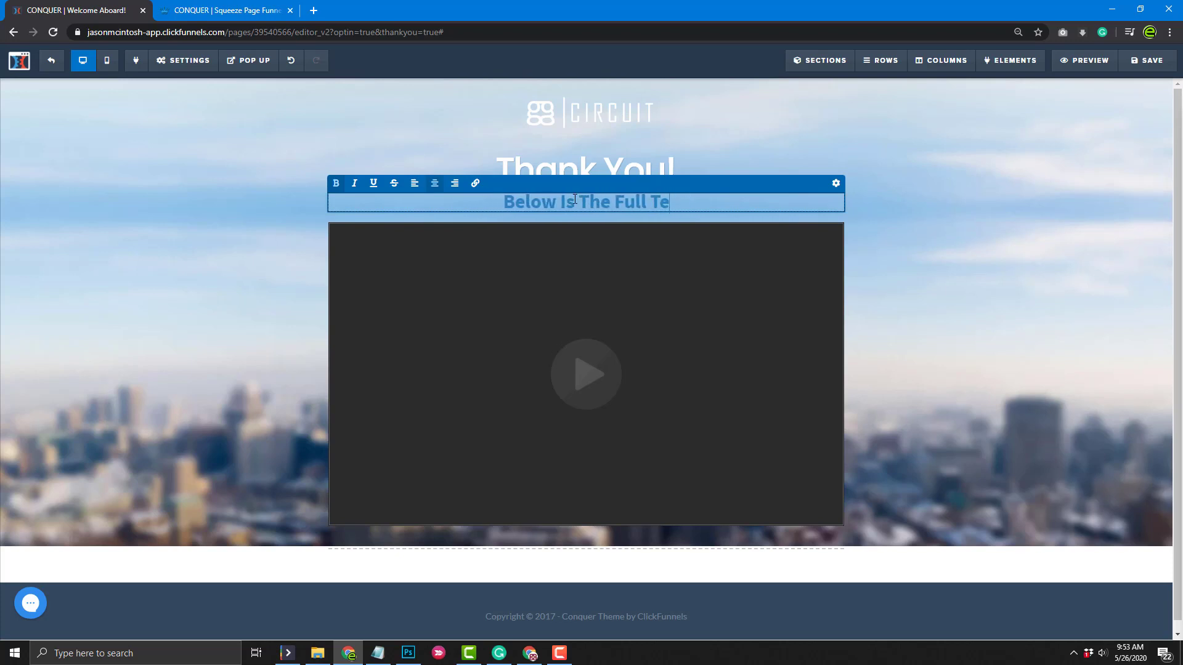
pyautogui.write('chnical Deep ')
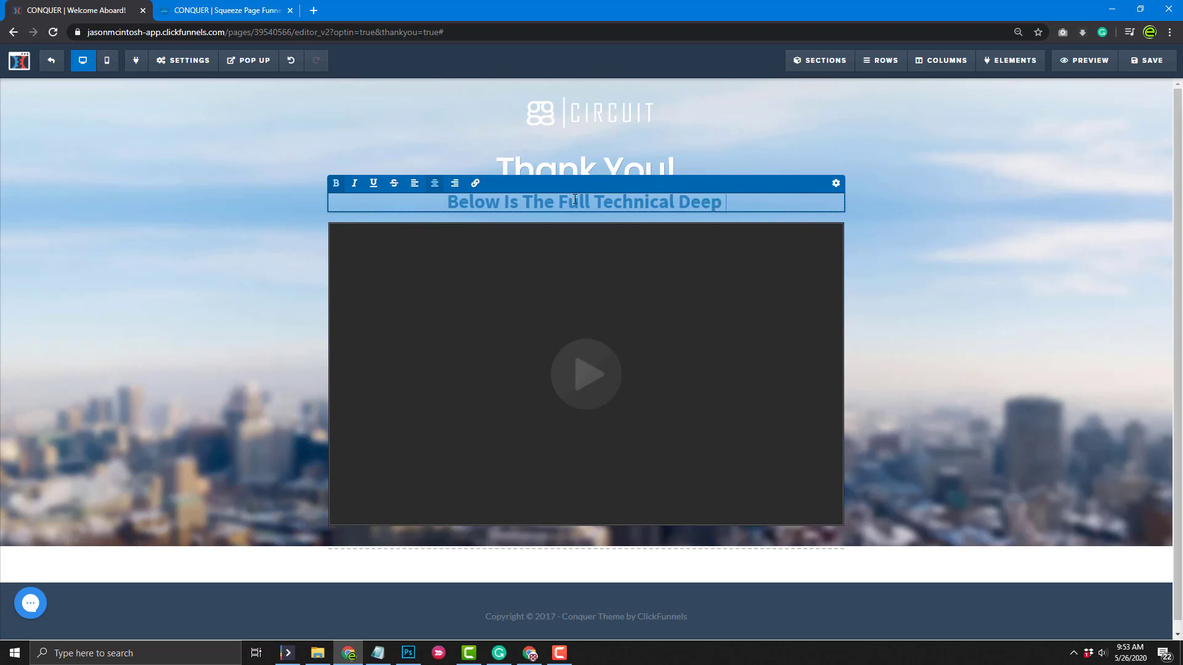
pyautogui.write('Dive F')
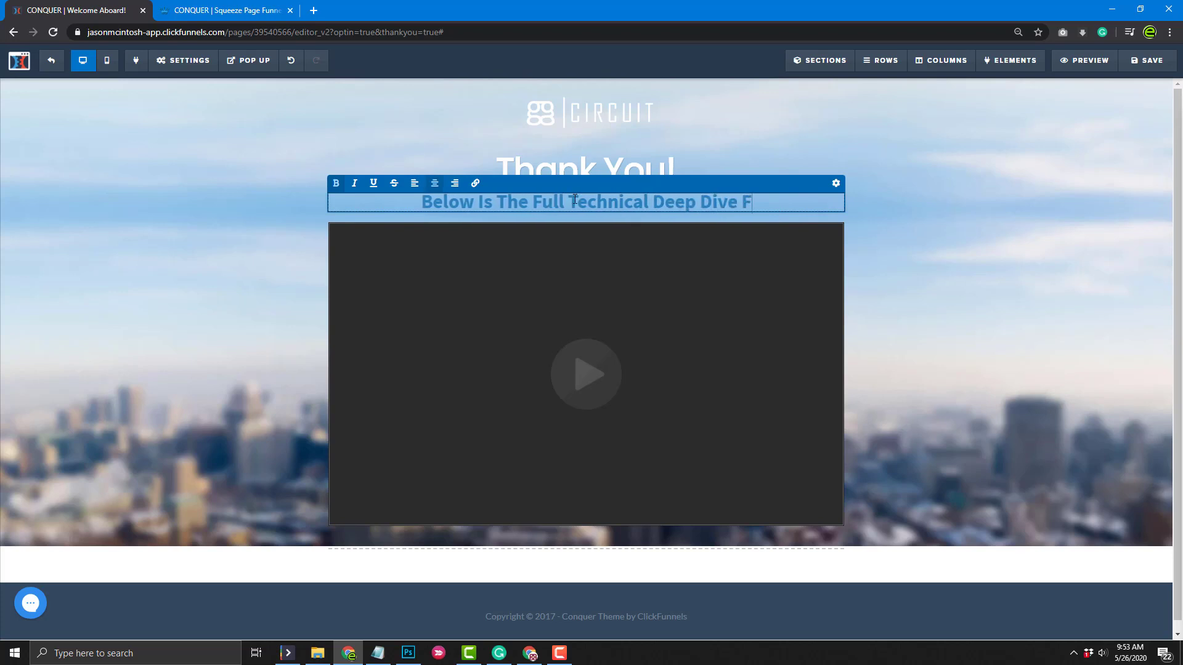
pyautogui.write('or GgRo')
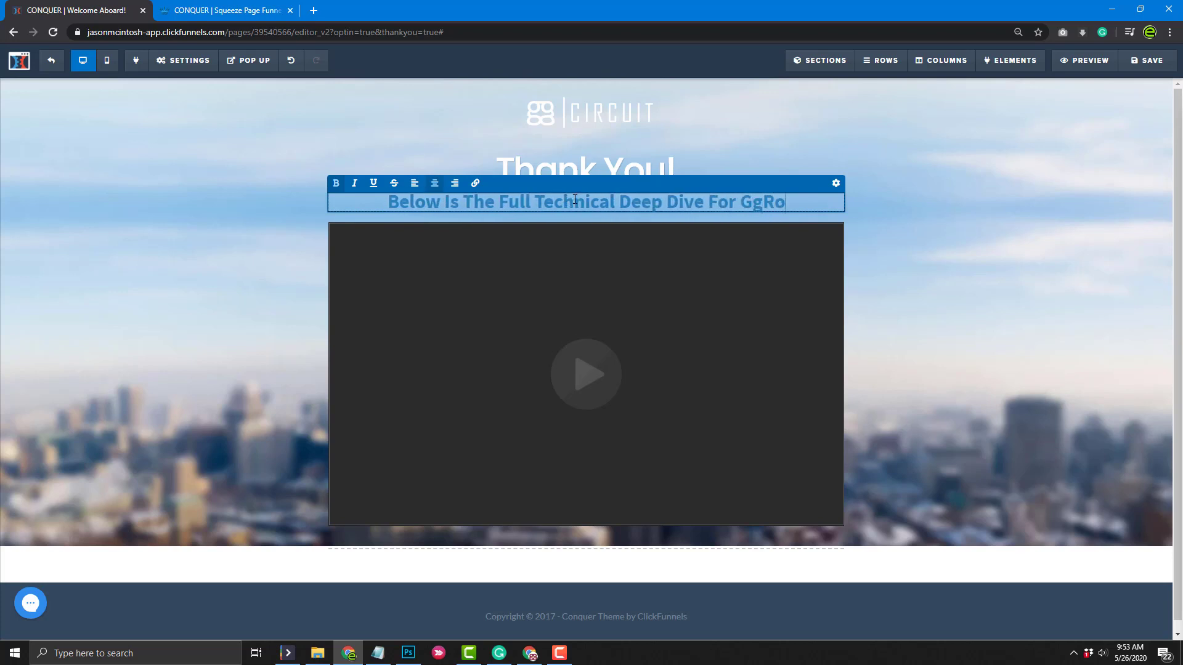
pyautogui.press('BackSpace')
pyautogui.press('BackSpace')
pyautogui.press('BackSpace')
pyautogui.write('g')
pyautogui.press('BackSpace')
pyautogui.press('BackSpace')
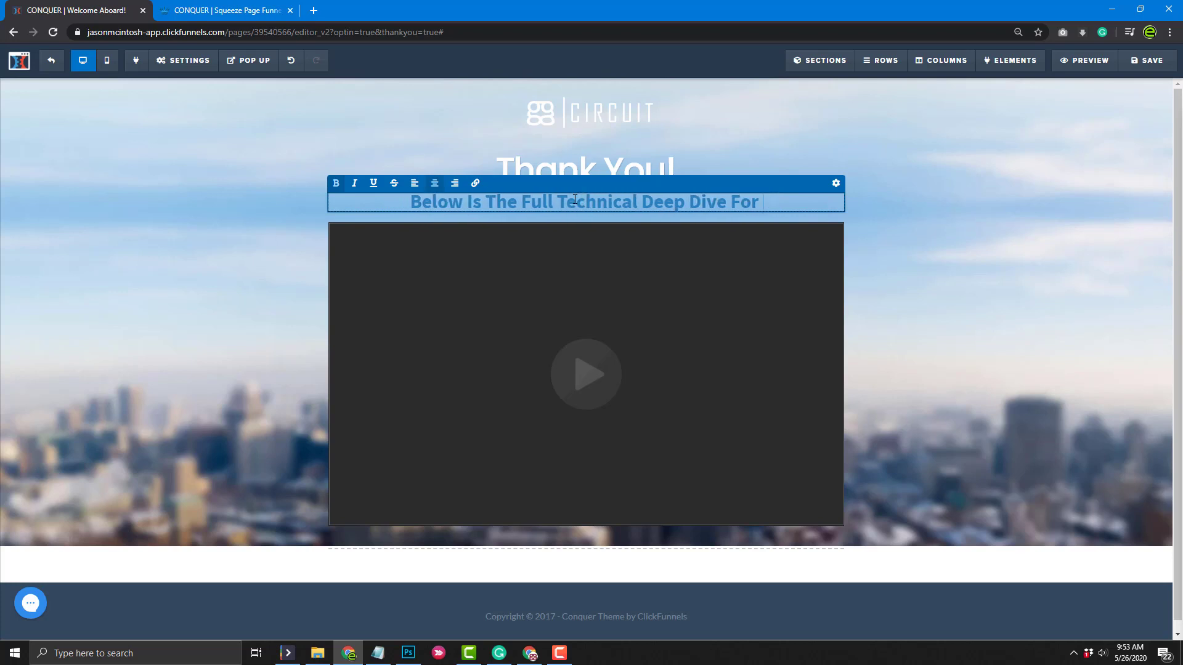
pyautogui.write('Gg')
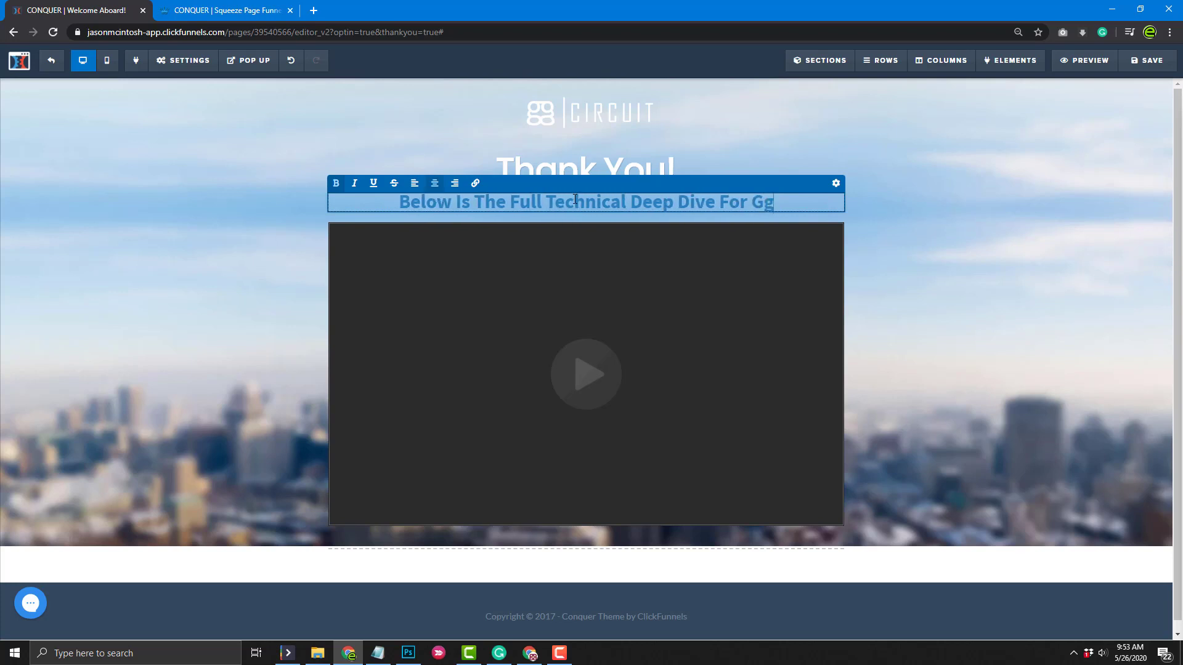
pyautogui.write('Rock')
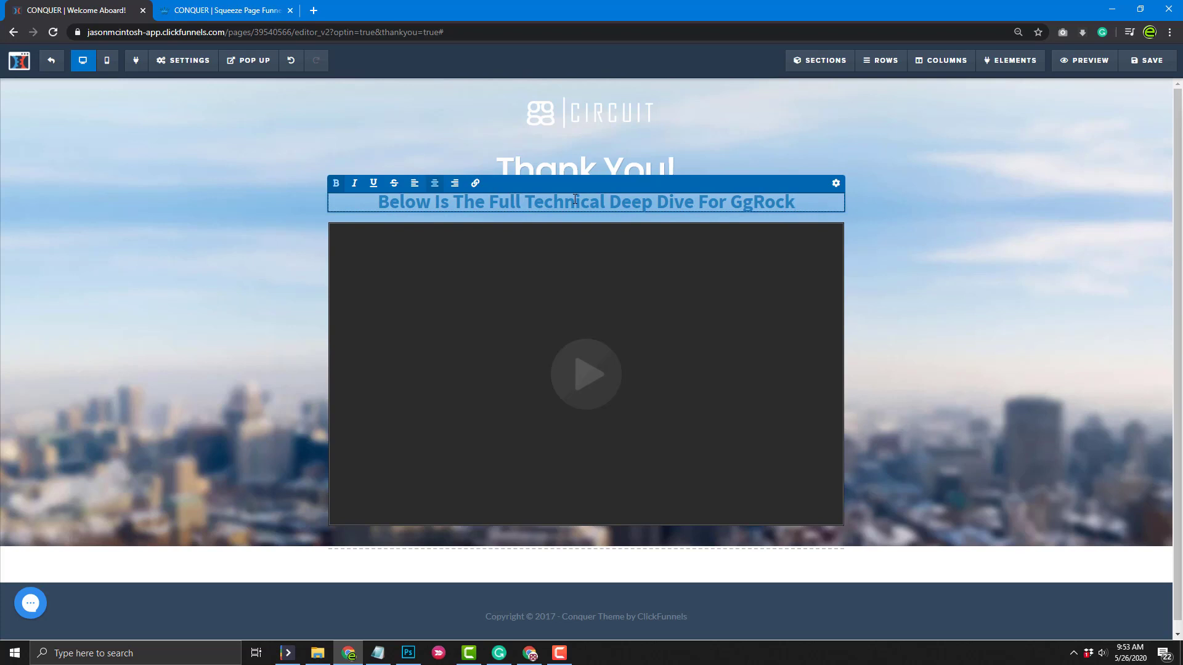
# Turn off the subheadline's forced capitalization in its advanced text transform setting
pyautogui.click(835, 185)
pyautogui.click(1097, 119)
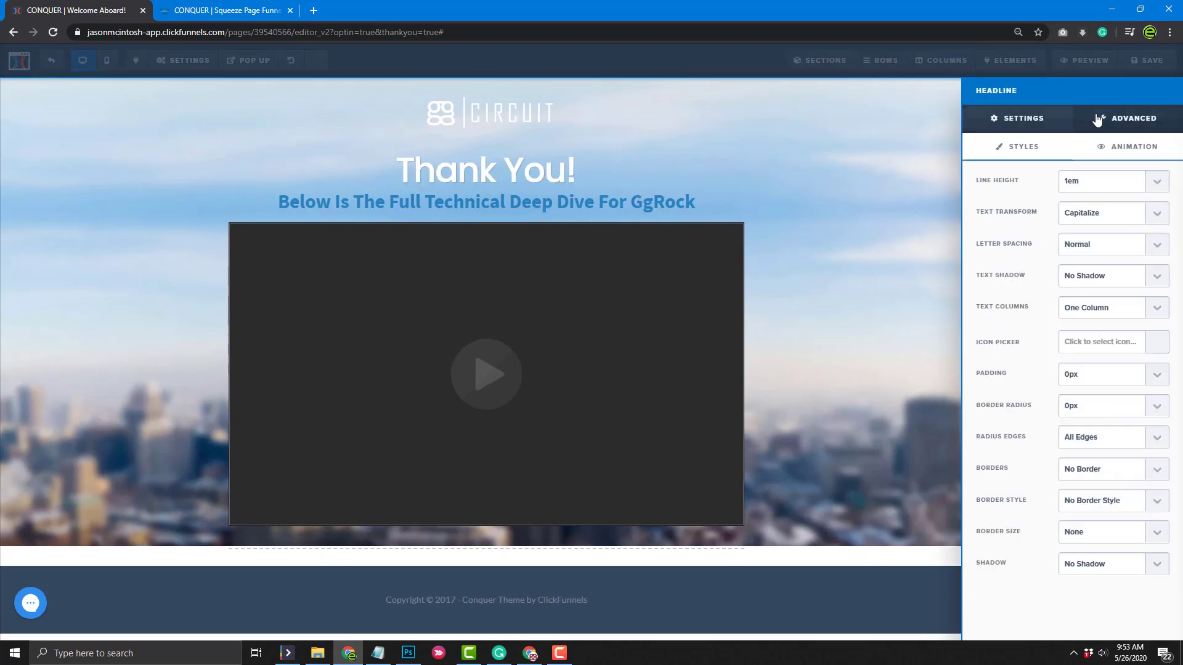
pyautogui.click(1151, 222)
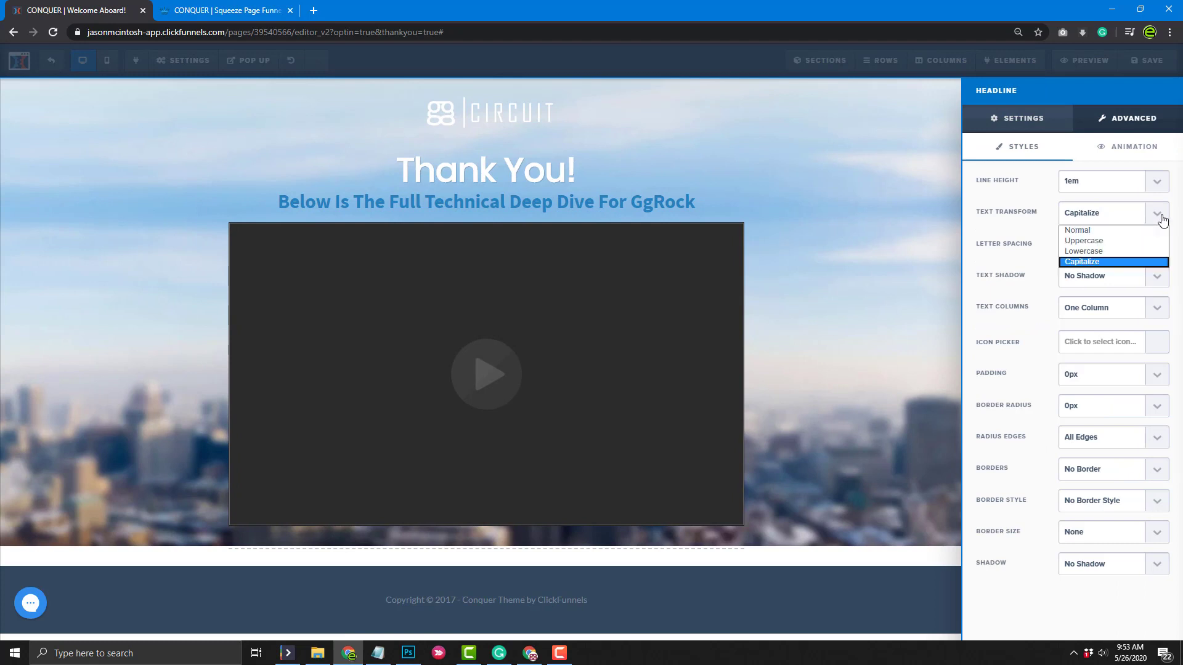
pyautogui.click(1075, 229)
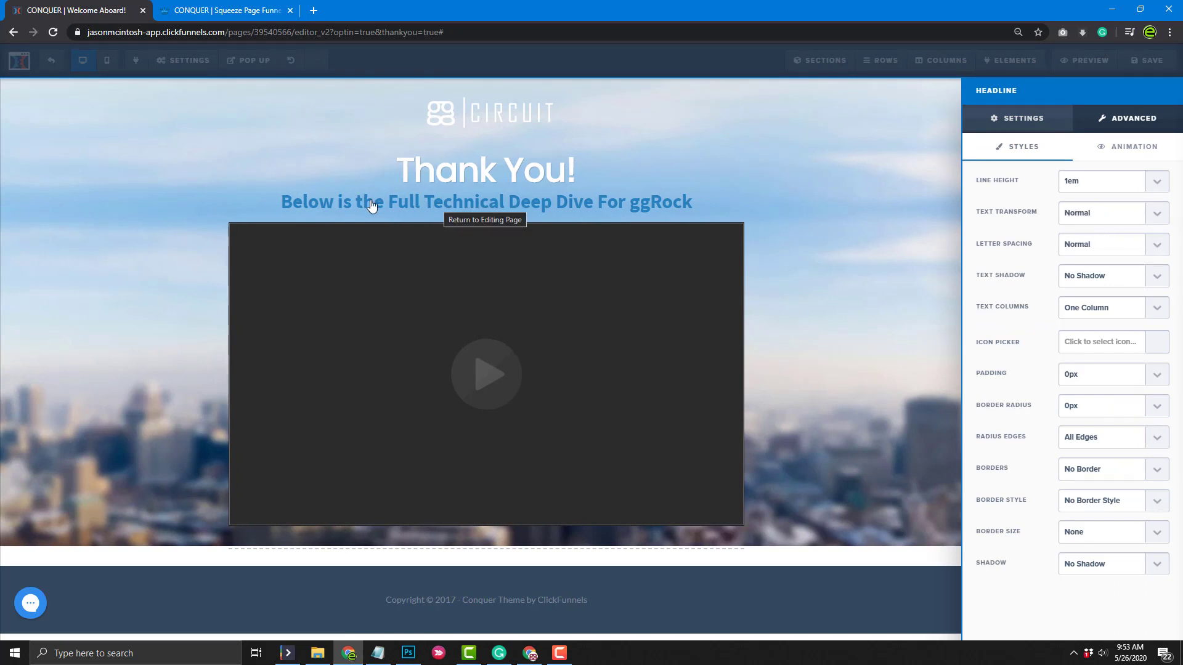
pyautogui.click(458, 210)
# Underline 'Full Technical Deep Dive' in the subheadline
pyautogui.doubleClick(492, 202)
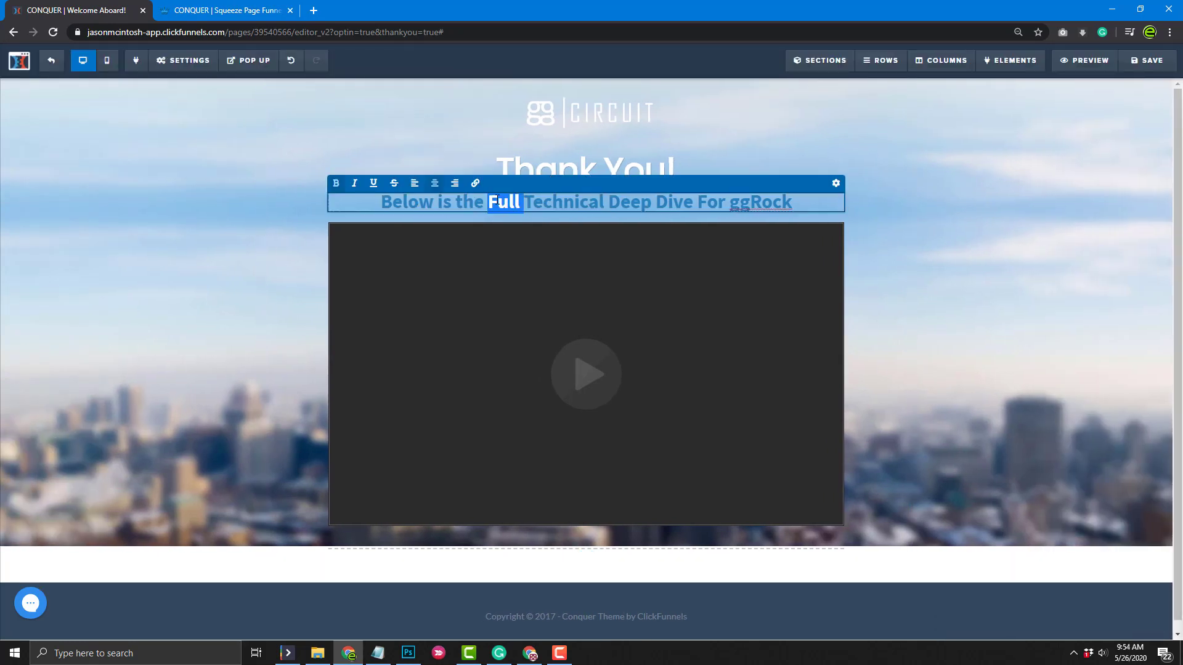
pyautogui.click(492, 202)
pyautogui.moveTo(492, 202); pyautogui.dragTo(694, 193)
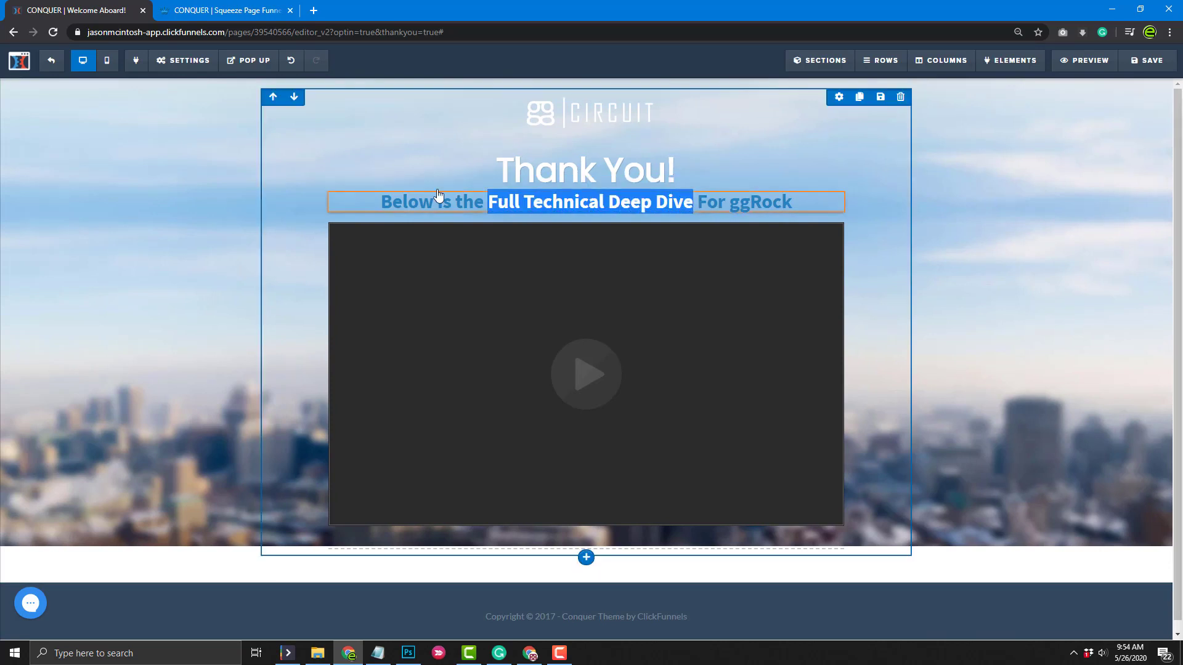
pyautogui.click(697, 209)
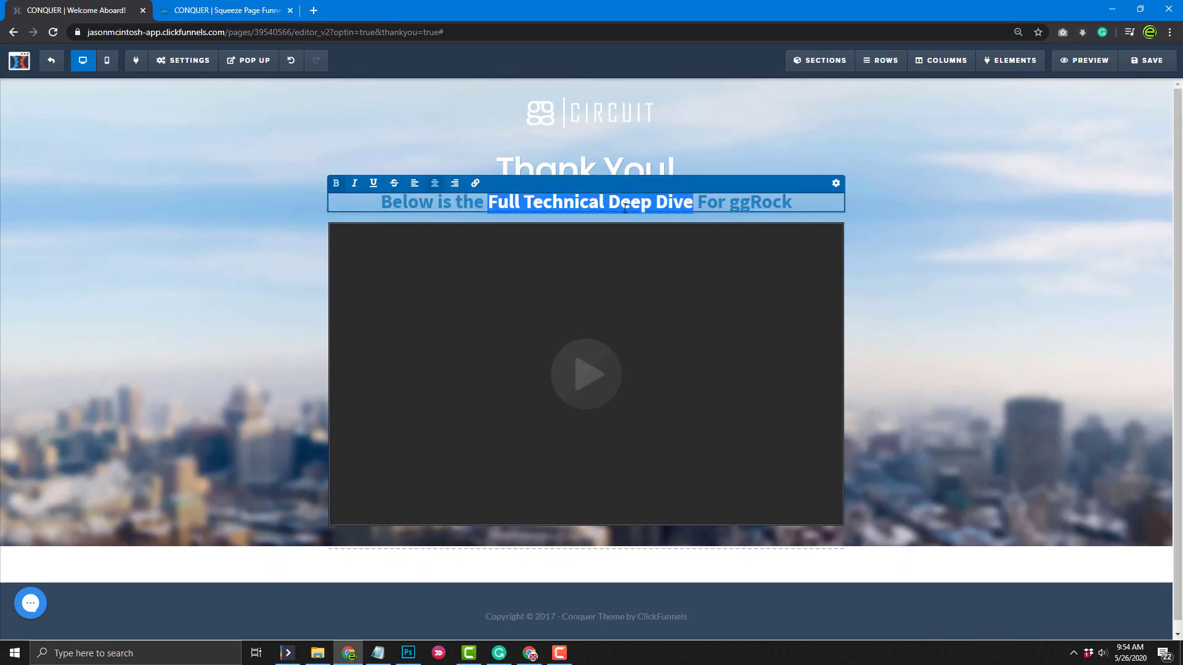
pyautogui.click(371, 184)
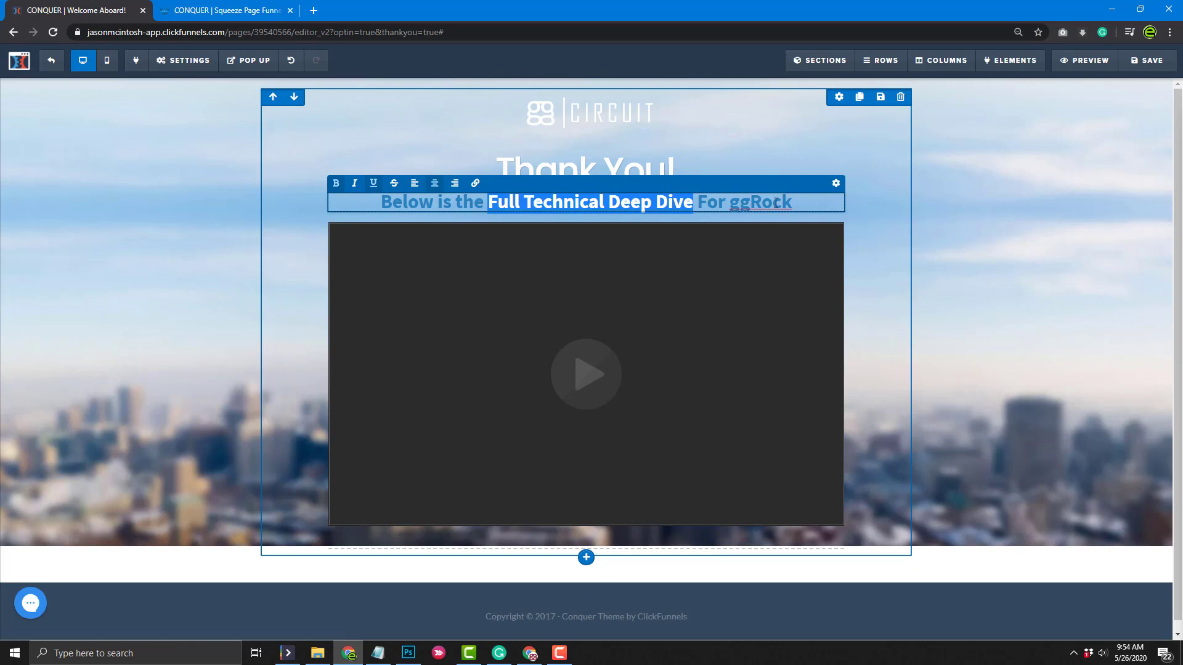
pyautogui.click(774, 203)
# Make the subheadline's text colour and bold colour orange
pyautogui.click(835, 183)
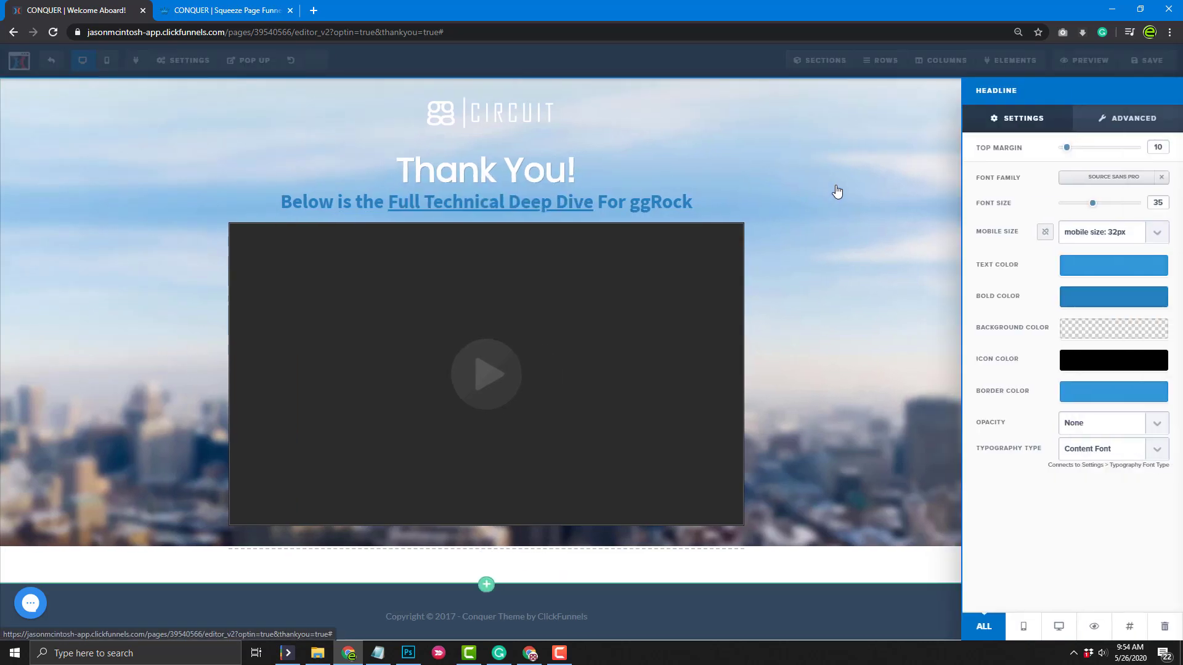
pyautogui.click(1089, 275)
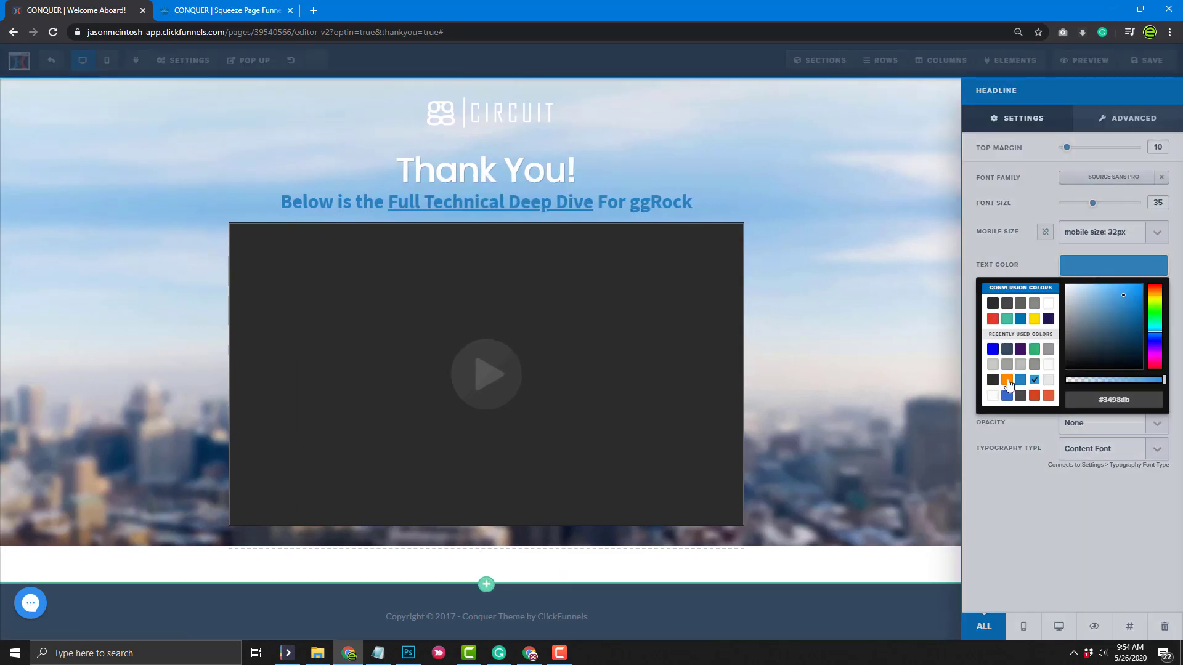
pyautogui.click(918, 362)
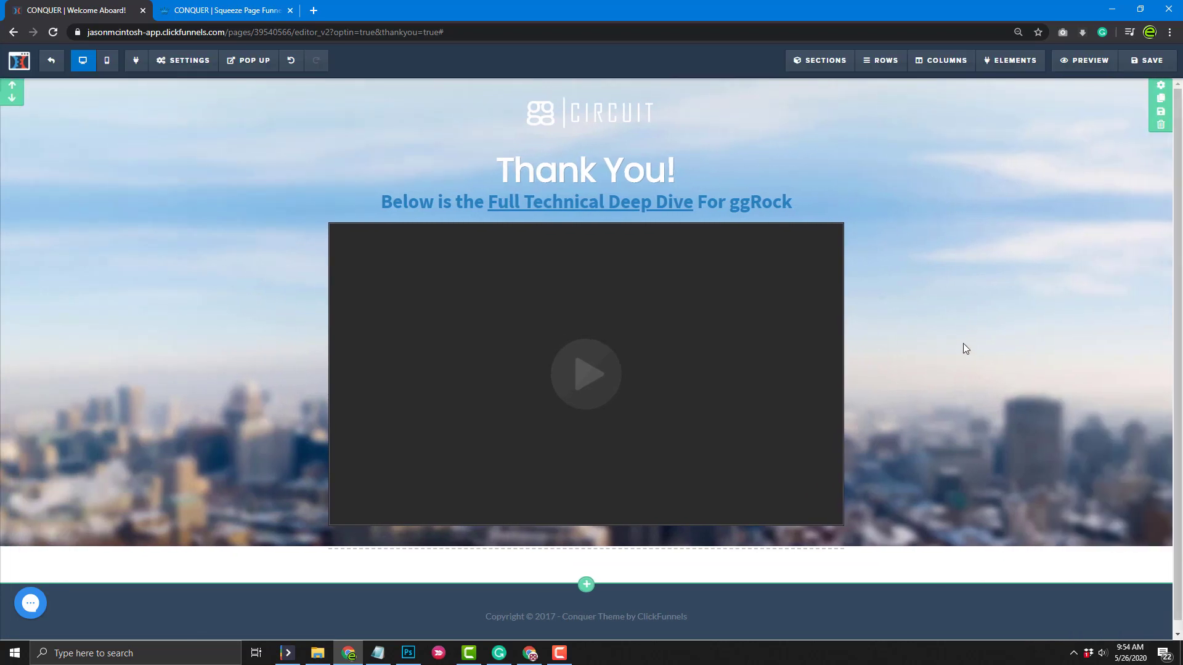
pyautogui.click(788, 204)
pyautogui.click(832, 183)
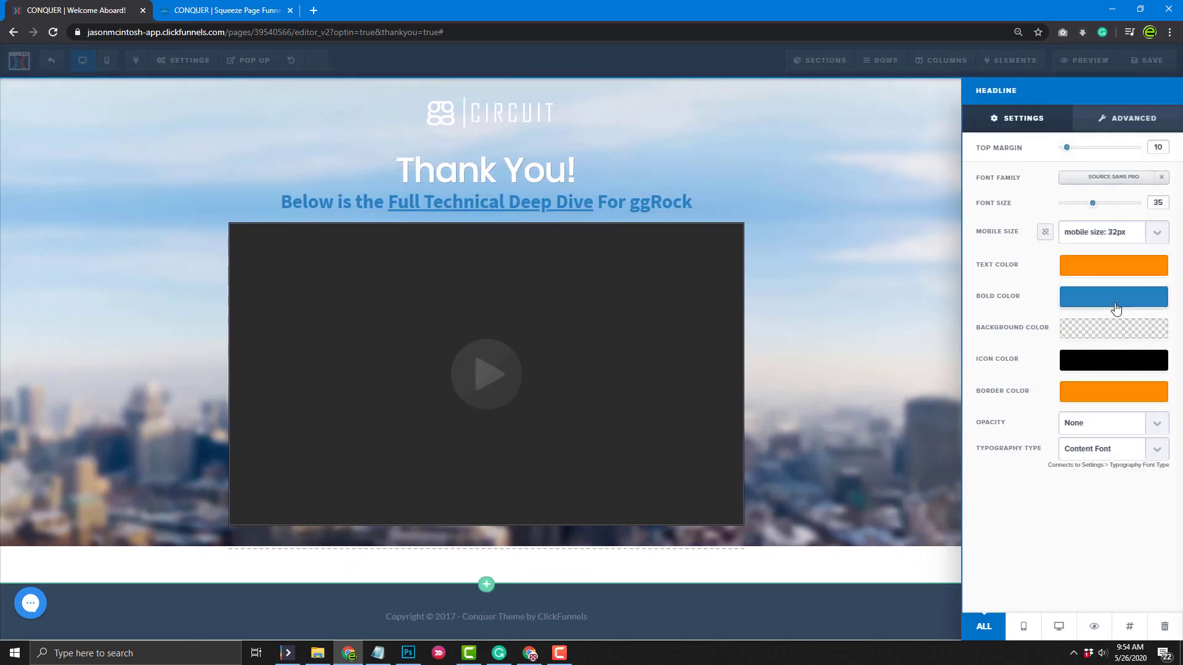
pyautogui.click(1116, 301)
pyautogui.click(1011, 412)
pyautogui.click(888, 303)
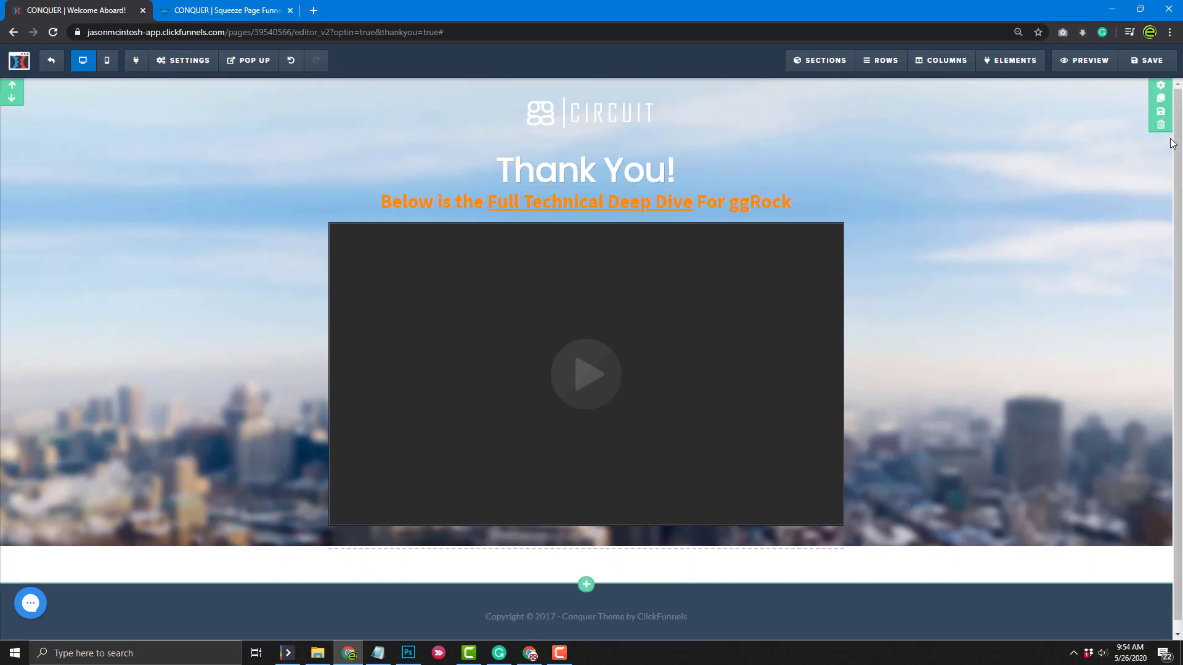
pyautogui.click(1164, 96)
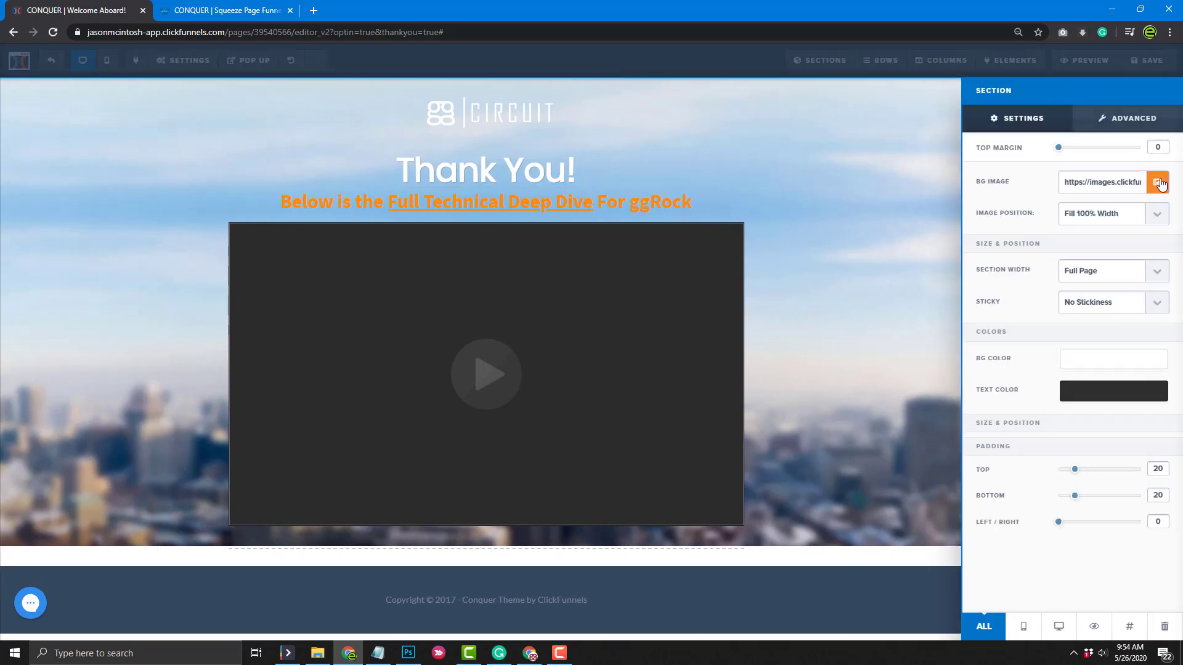
# Use the dark computer-lab photo as the section background and delete the empty row below the video
pyautogui.click(1157, 182)
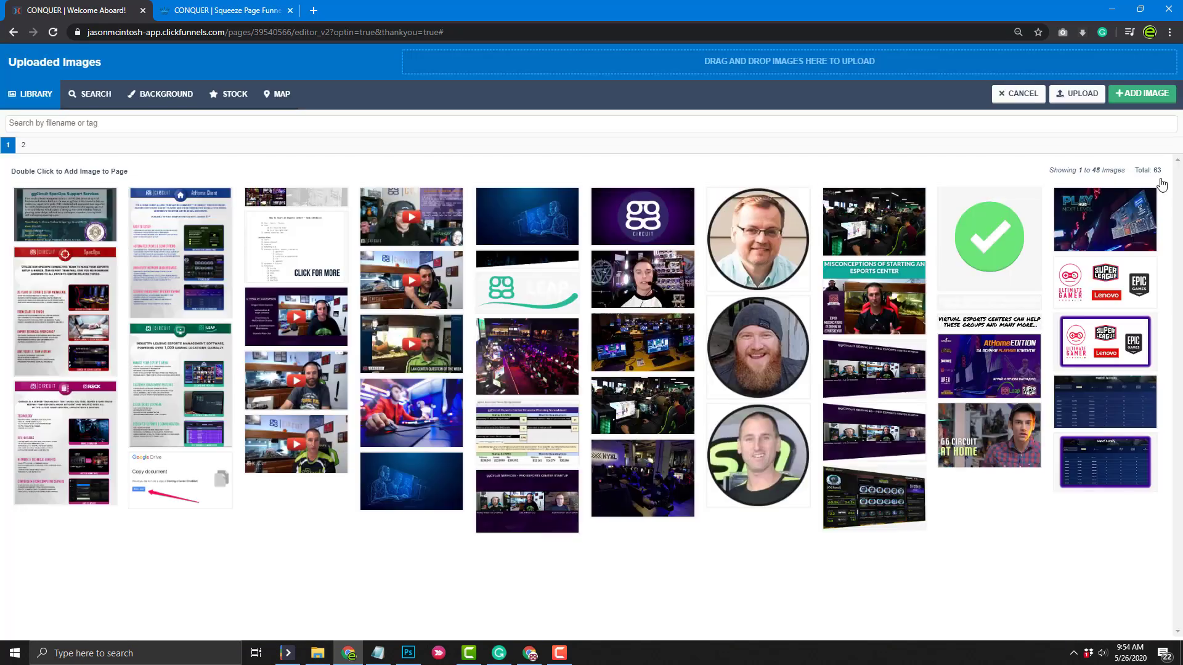
pyautogui.click(24, 146)
pyautogui.click(875, 271)
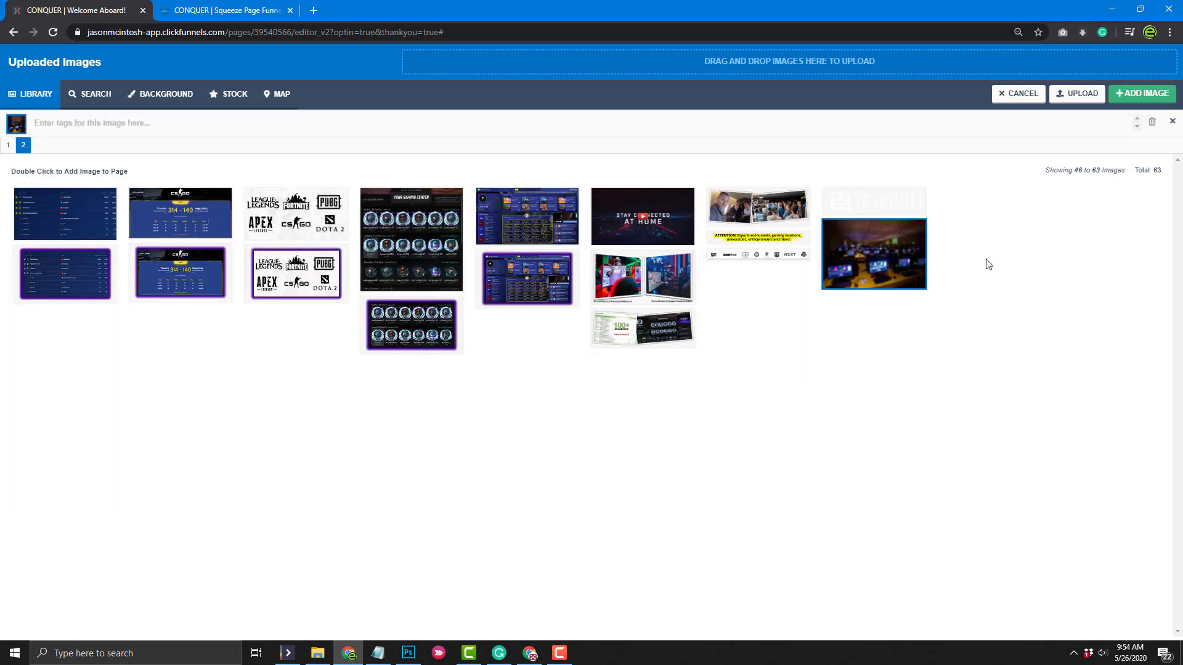
pyautogui.click(1145, 93)
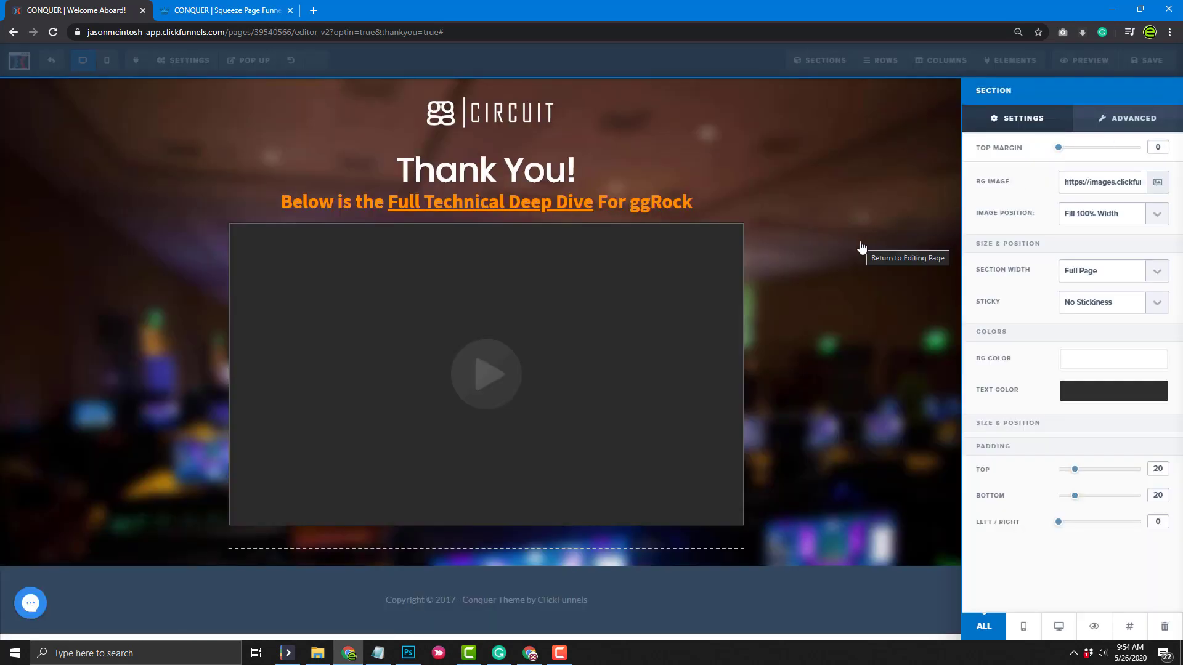
pyautogui.click(511, 555)
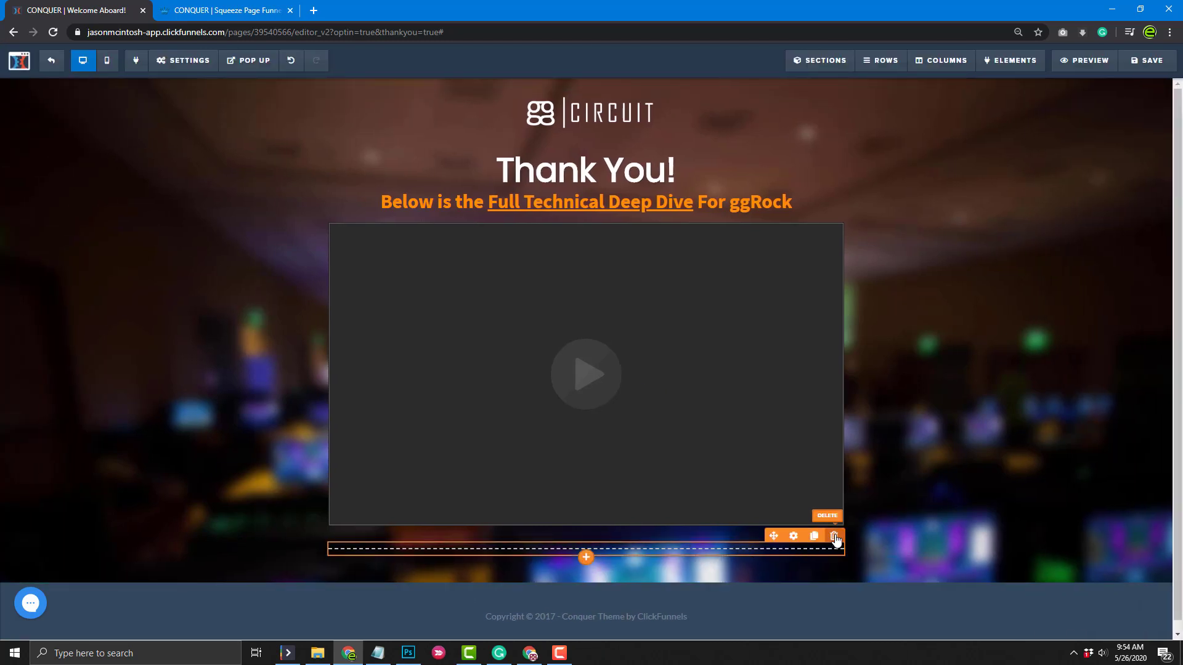
pyautogui.click(834, 537)
pyautogui.click(653, 102)
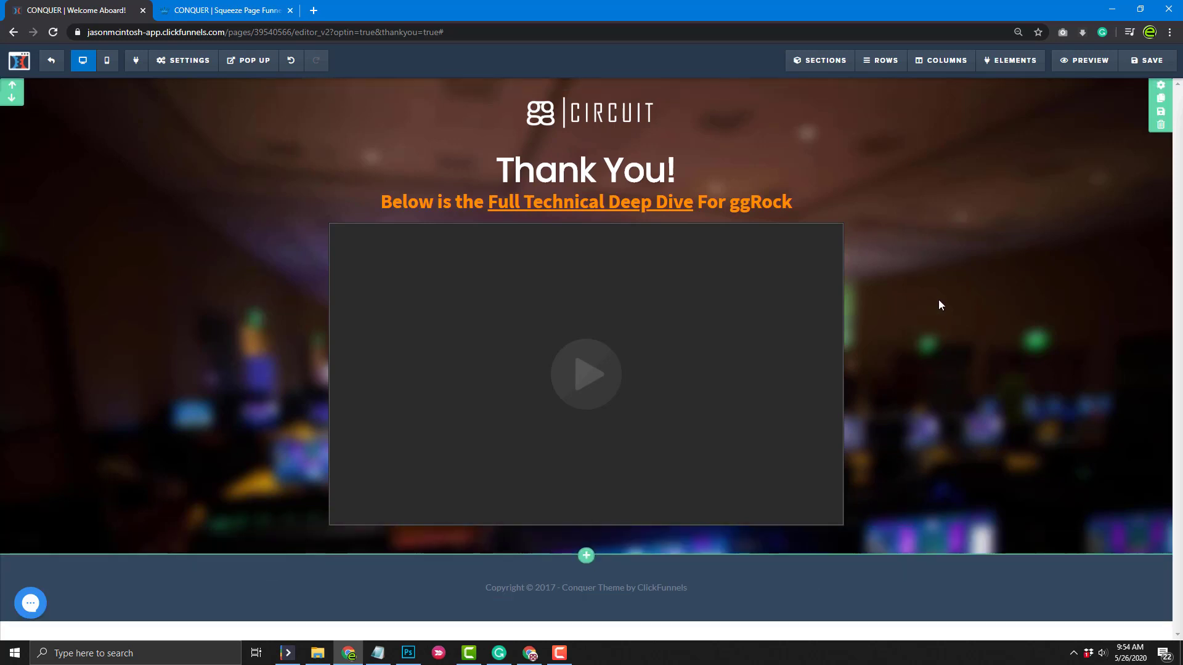
# Change the video's Video Type to YouTube
pyautogui.click(794, 217)
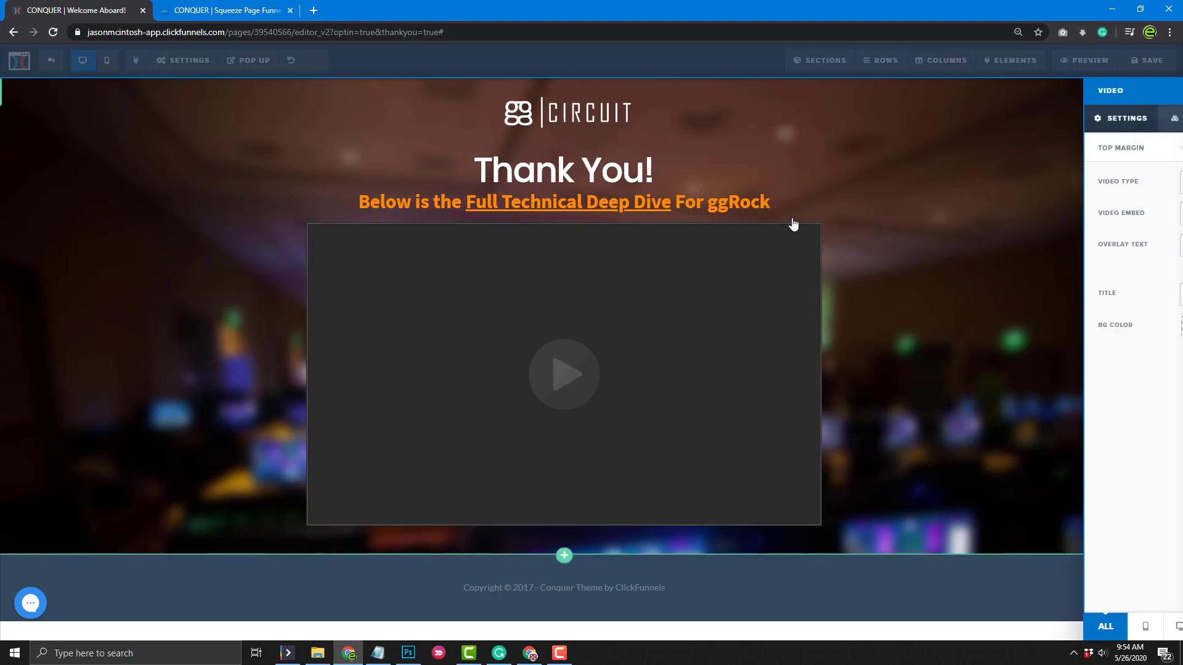
pyautogui.click(1156, 185)
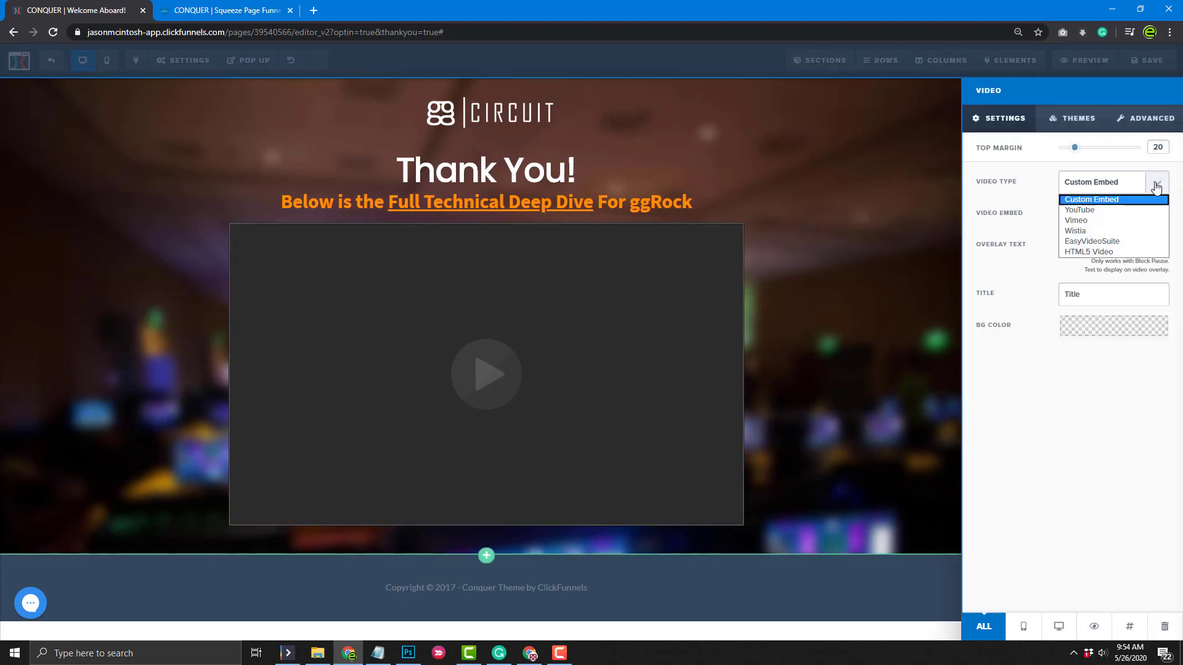
pyautogui.click(1107, 210)
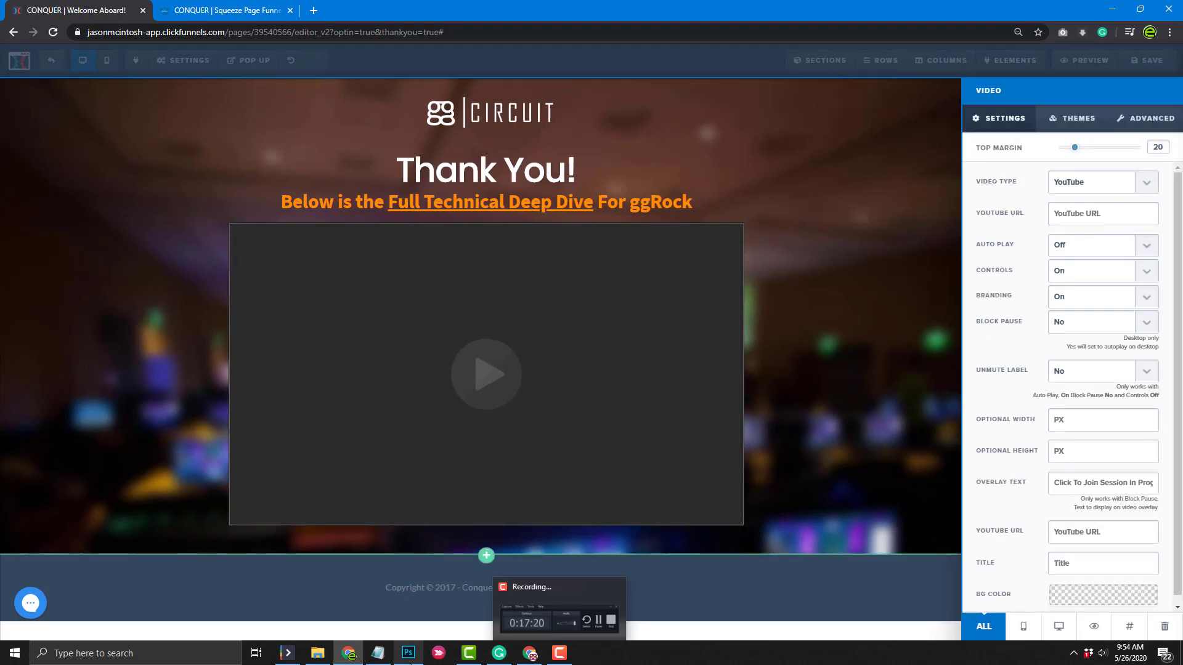
# Copy the Deep Dive URL from Notepad into both YouTube URL fields
pyautogui.click(378, 652)
pyautogui.moveTo(682, 194); pyautogui.dragTo(469, 201)
pyautogui.moveTo(693, 195); pyautogui.dragTo(469, 192)
pyautogui.hotkey('ctrl', 'c')
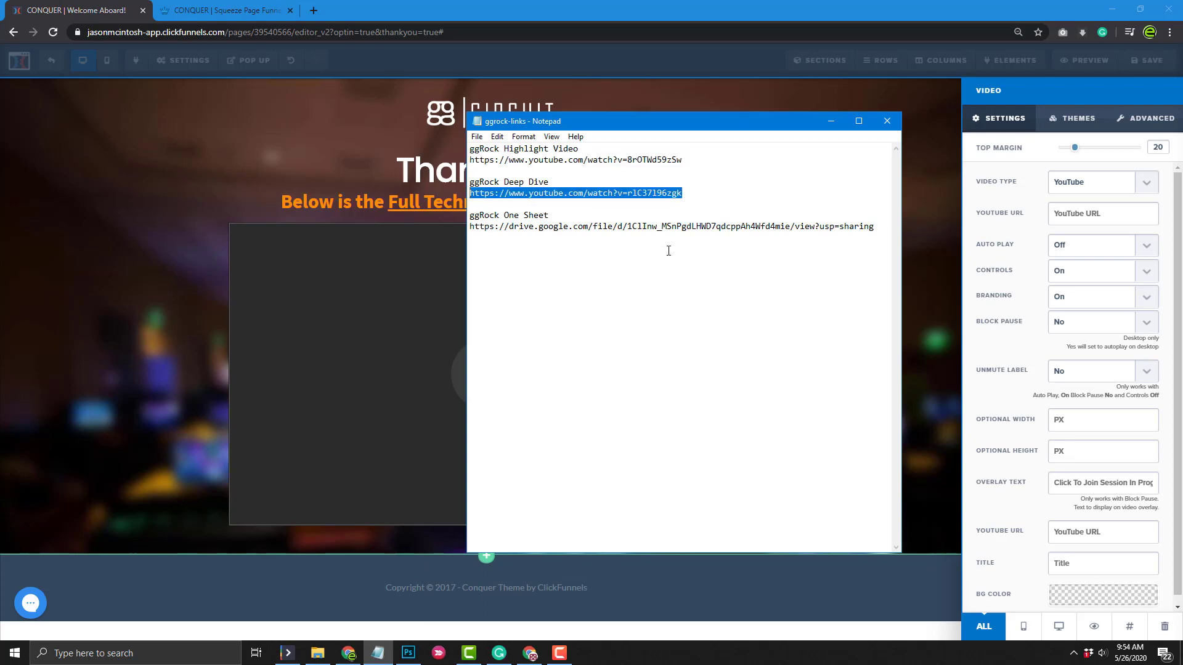
pyautogui.click(1101, 215)
pyautogui.hotkey('ctrl', 'v')
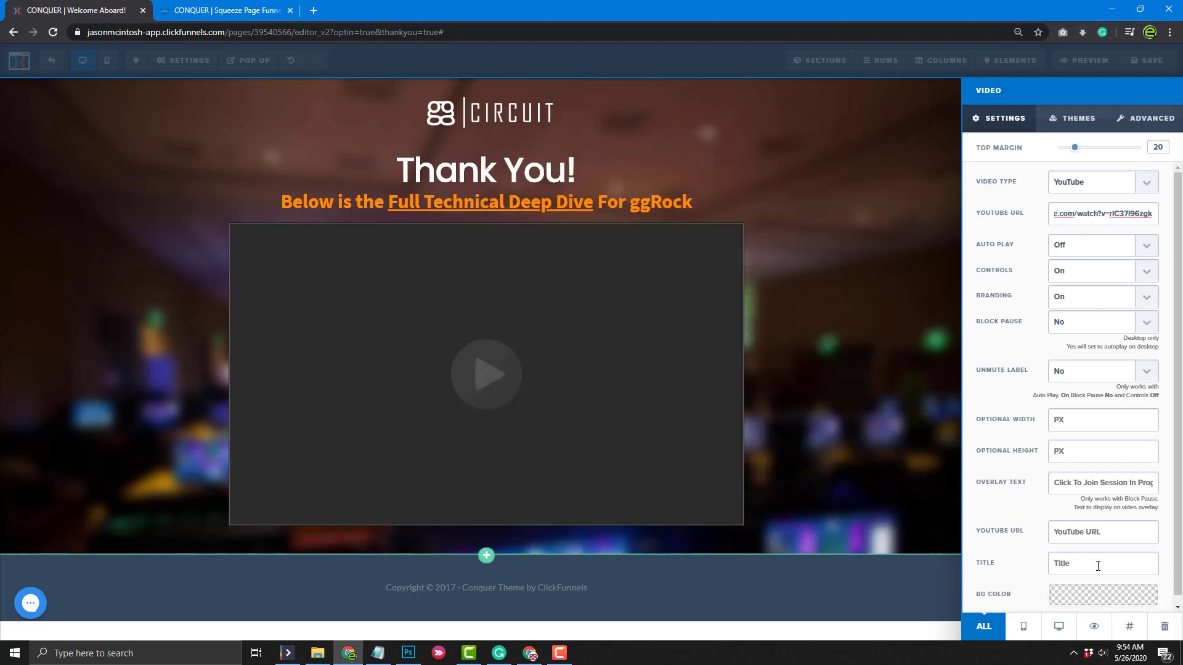
pyautogui.click(1086, 532)
pyautogui.hotkey('ctrl', 'v')
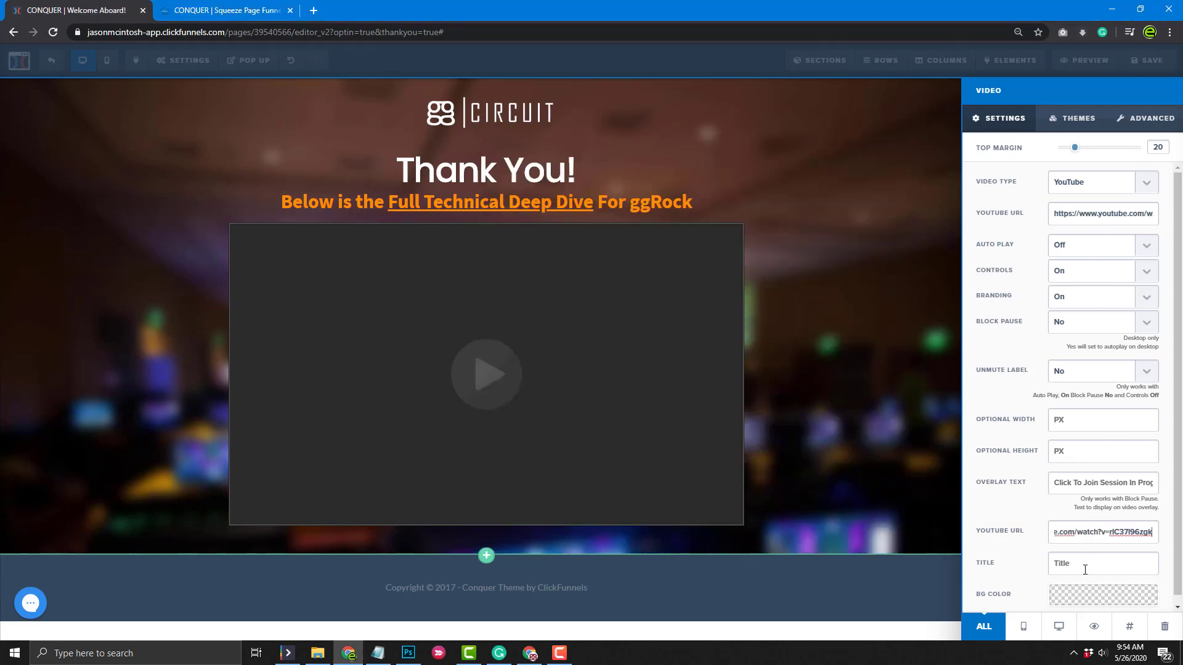
# Title the video 'ggRock Technical Deep Dive'
pyautogui.click(1083, 562)
pyautogui.write('ggRock Technical Deep Div')
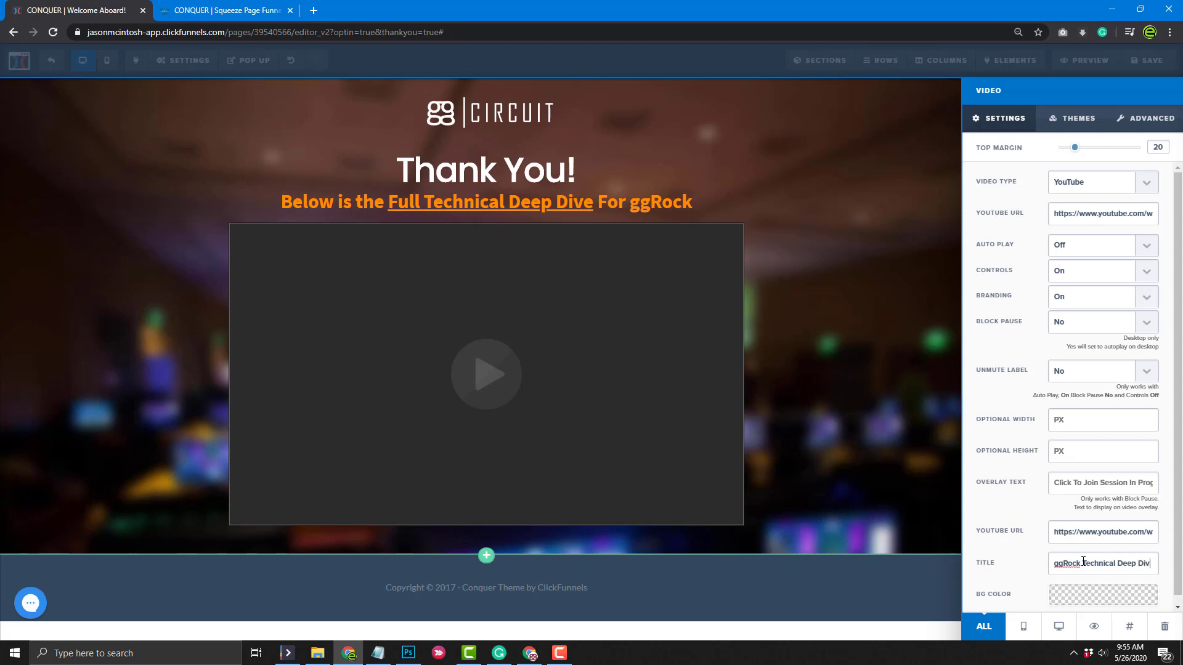
pyautogui.write('e')
pyautogui.click(821, 528)
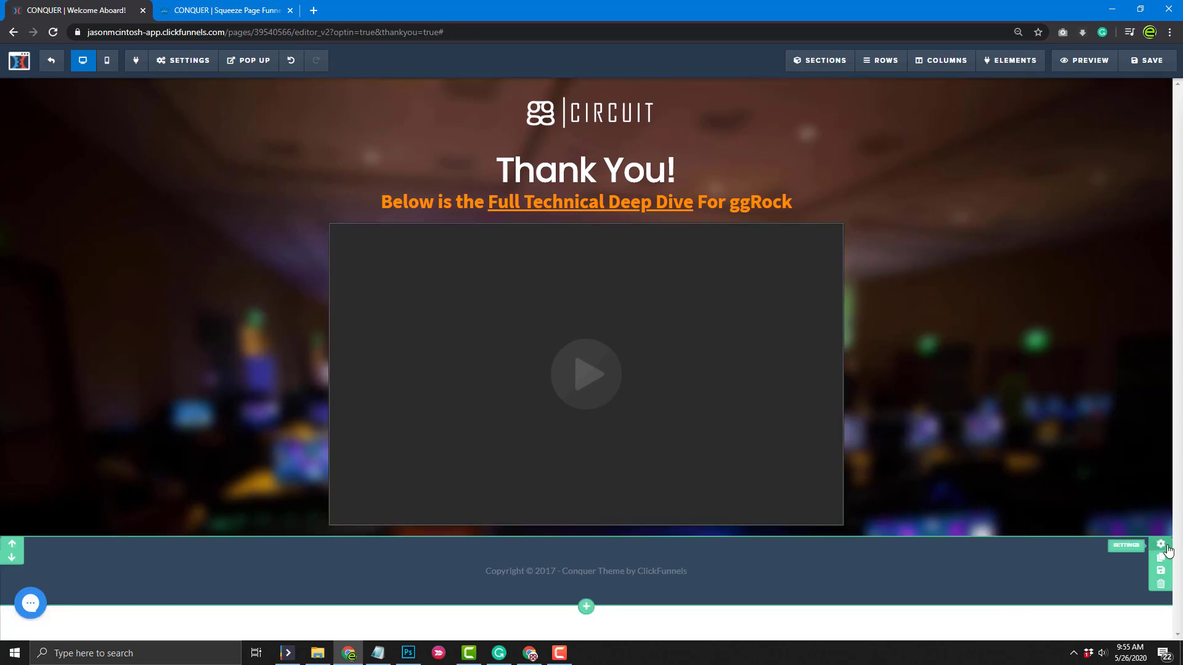
# Set the footer section's Sticky option to Stick To Bottom On Load and save
pyautogui.click(1167, 548)
pyautogui.click(1158, 271)
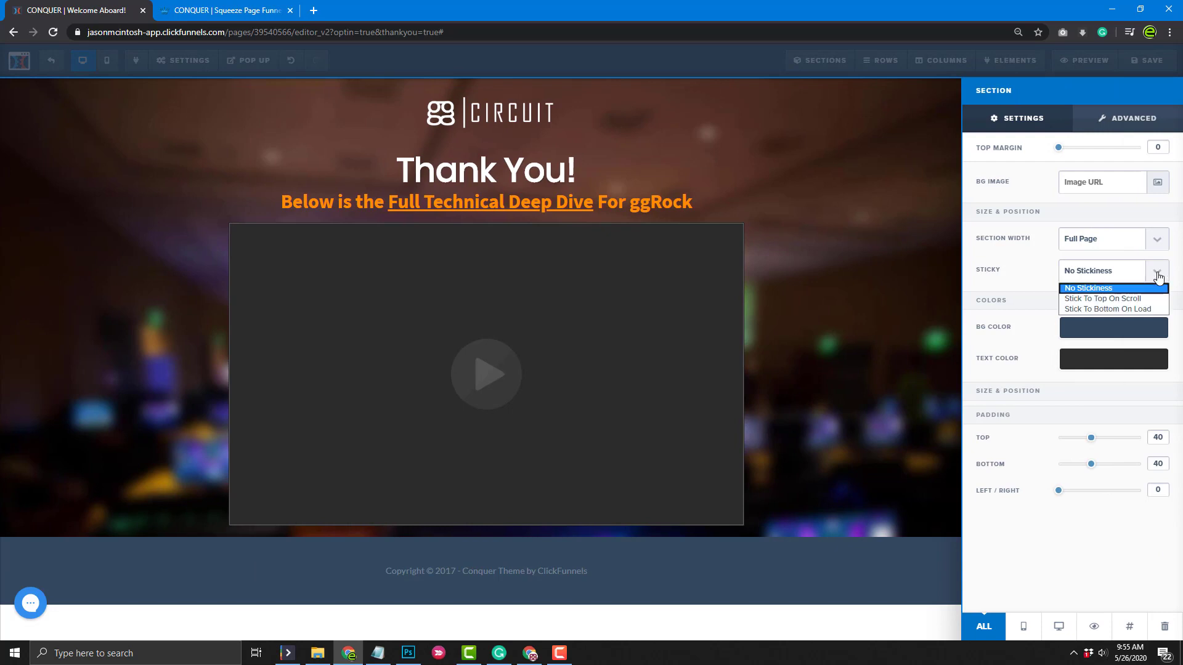
pyautogui.click(1131, 309)
pyautogui.click(911, 346)
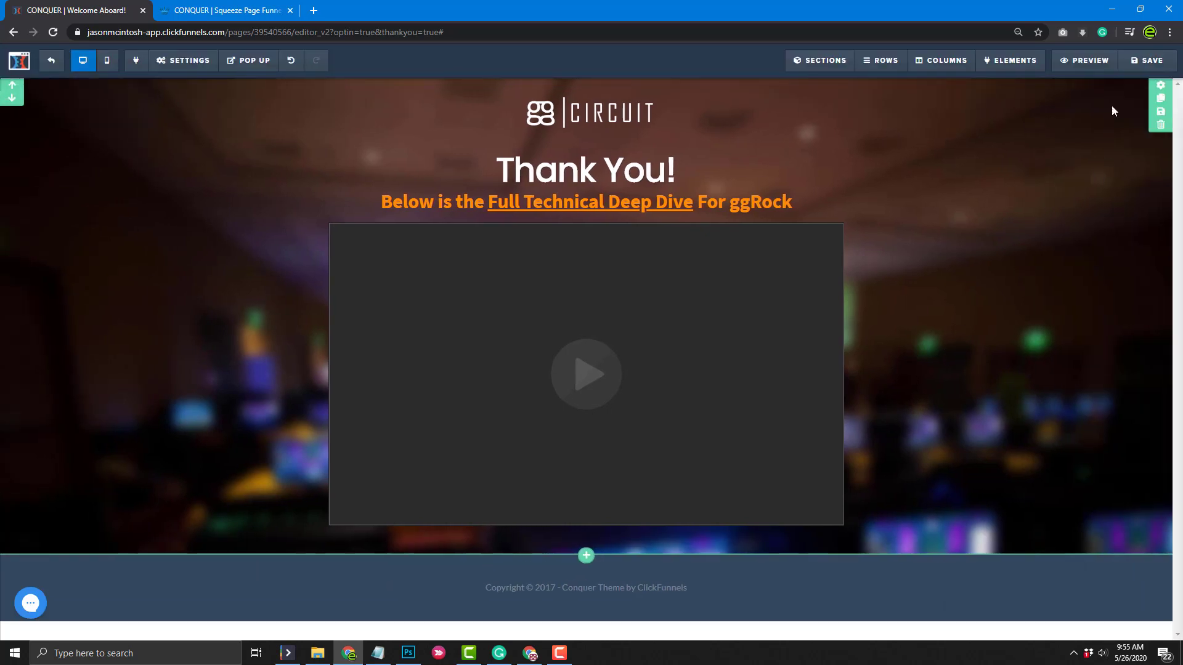
pyautogui.click(1140, 64)
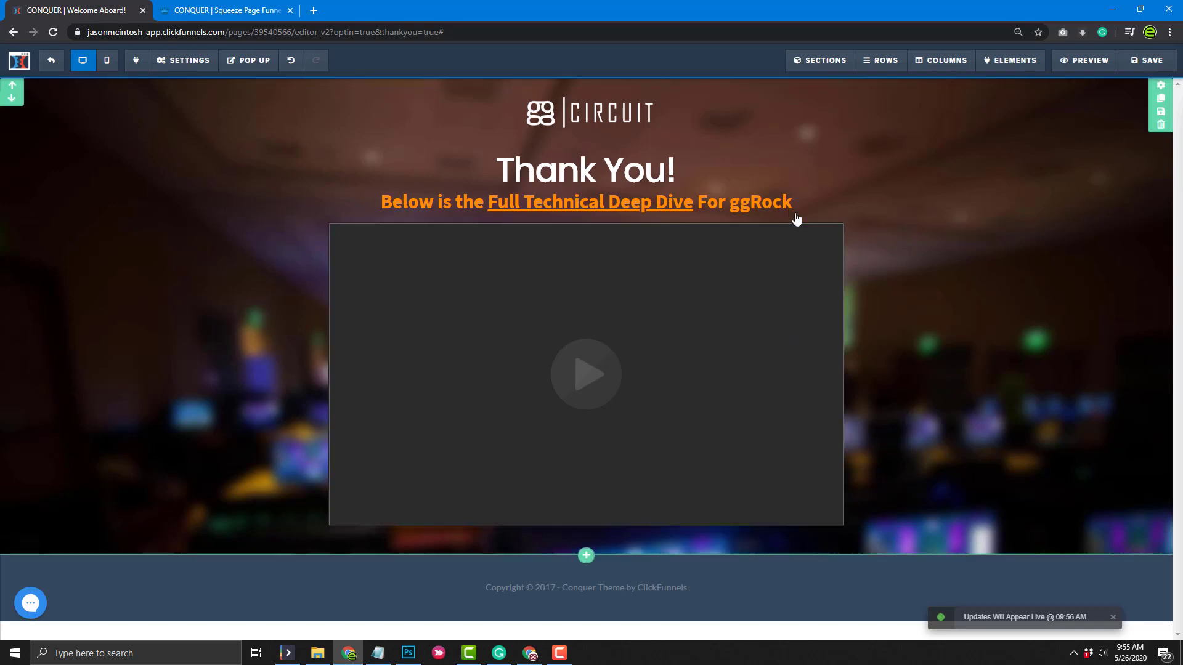
# Turn the video's Auto Play on and save the page again
pyautogui.click(793, 234)
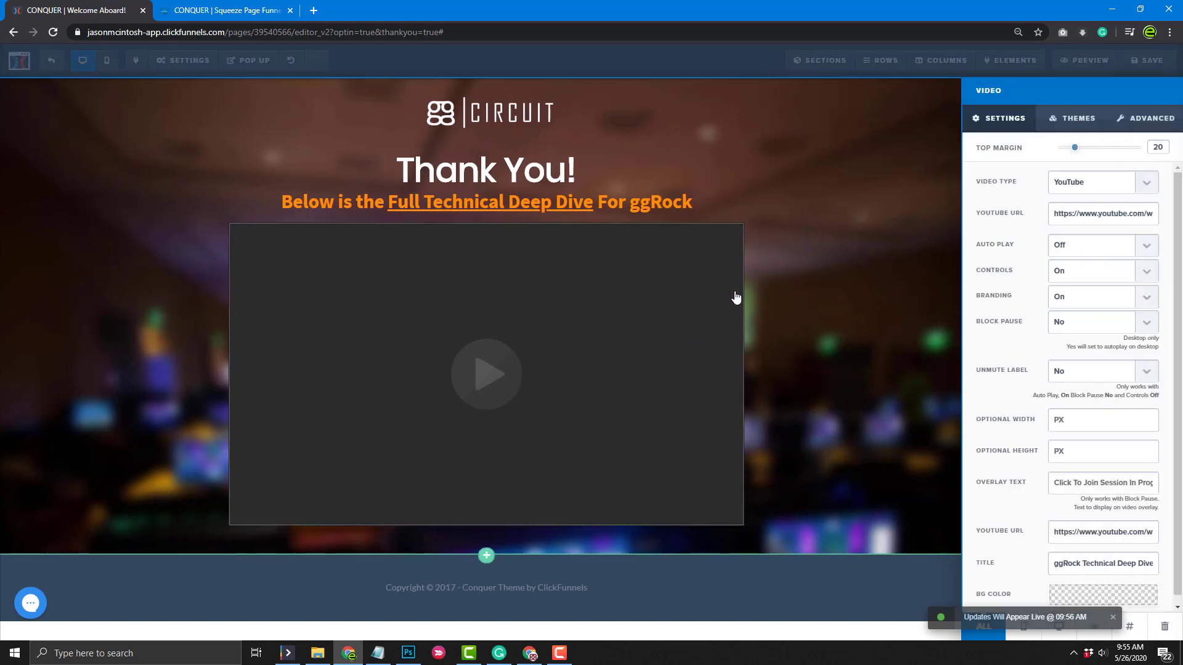
pyautogui.click(1146, 245)
pyautogui.click(1114, 272)
pyautogui.click(899, 337)
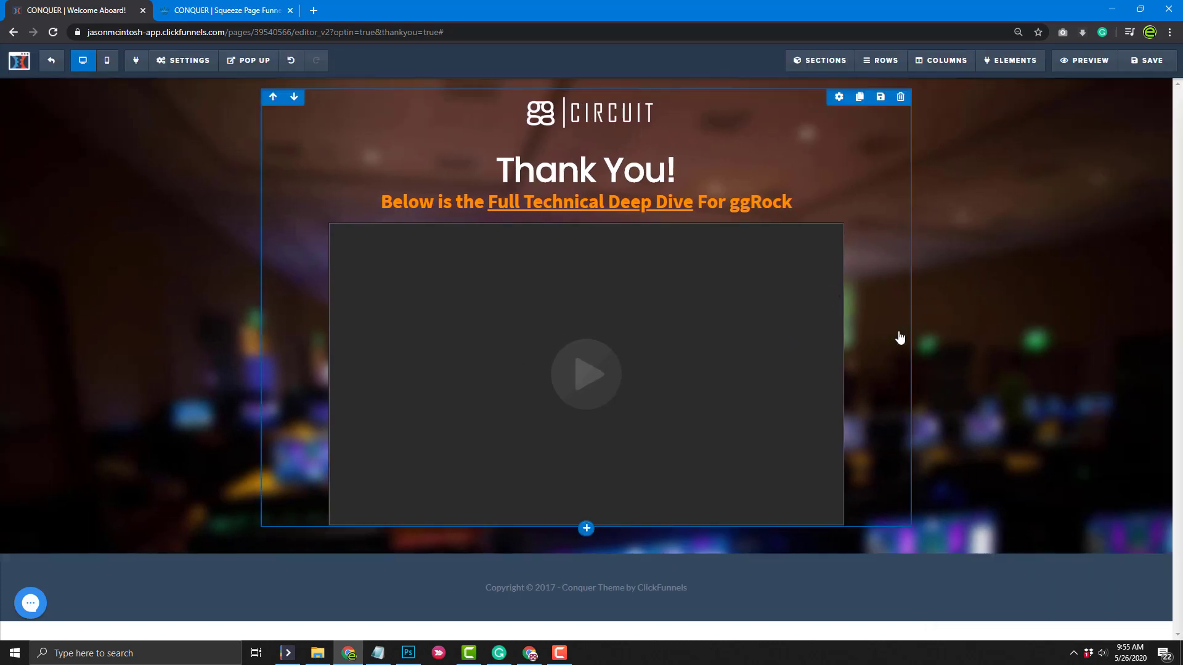
pyautogui.click(1140, 58)
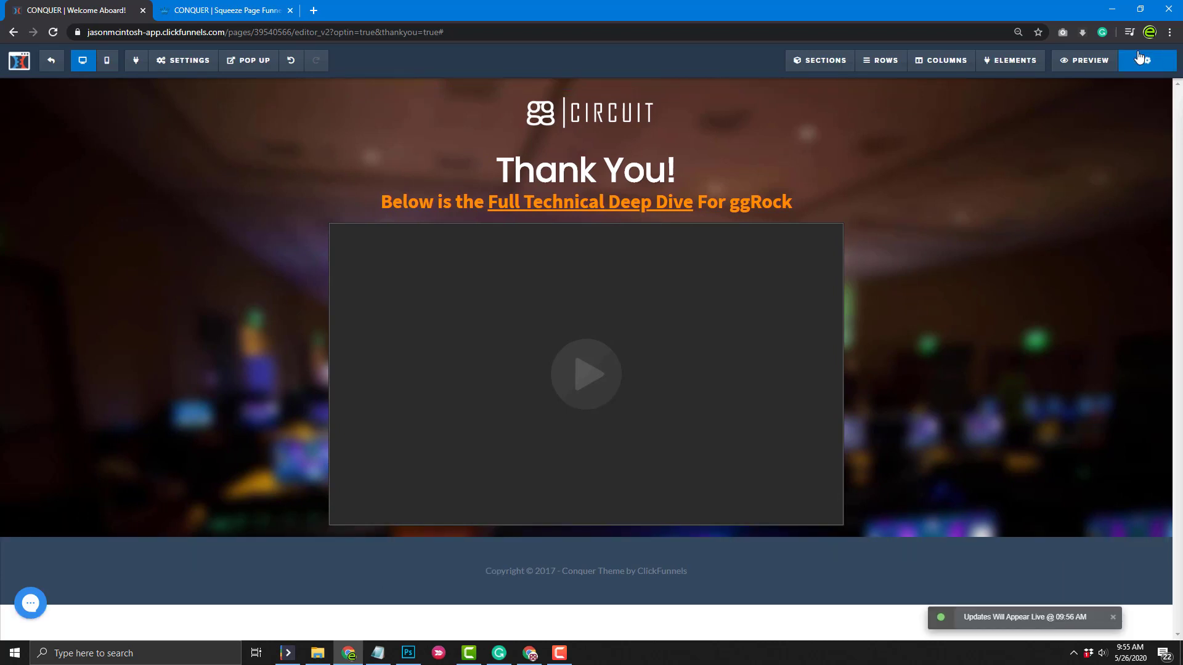
# Open the Thank You page preview in a new tab and pause the autoplaying Deep Dive video
pyautogui.click(1084, 59)
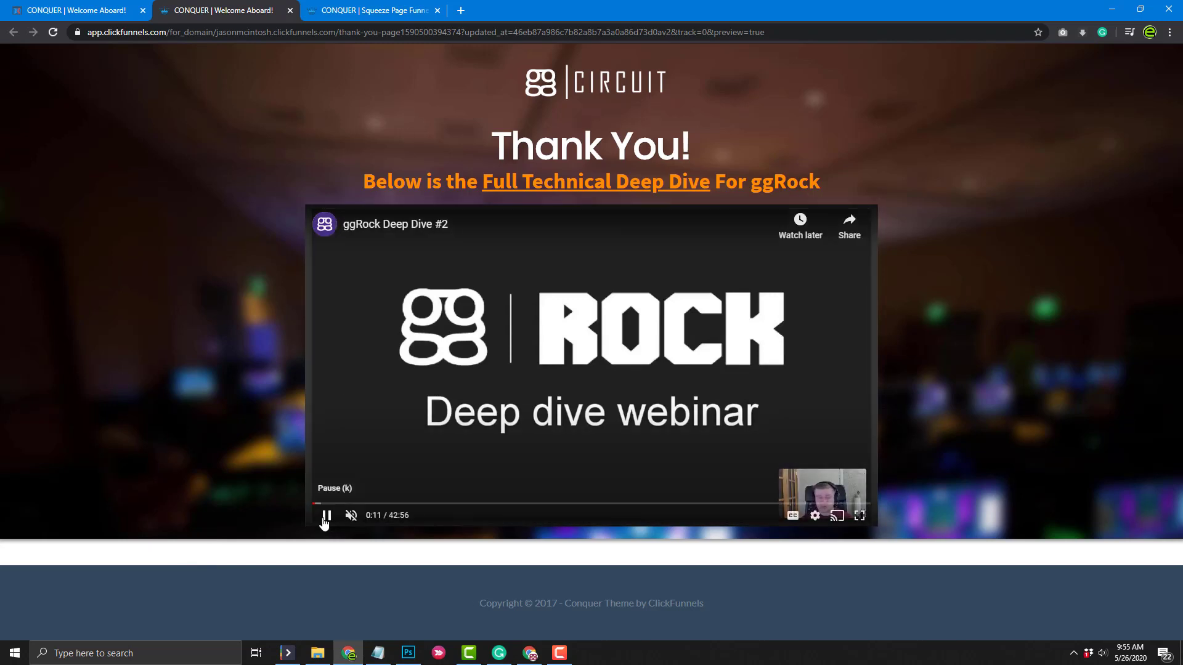
pyautogui.click(326, 515)
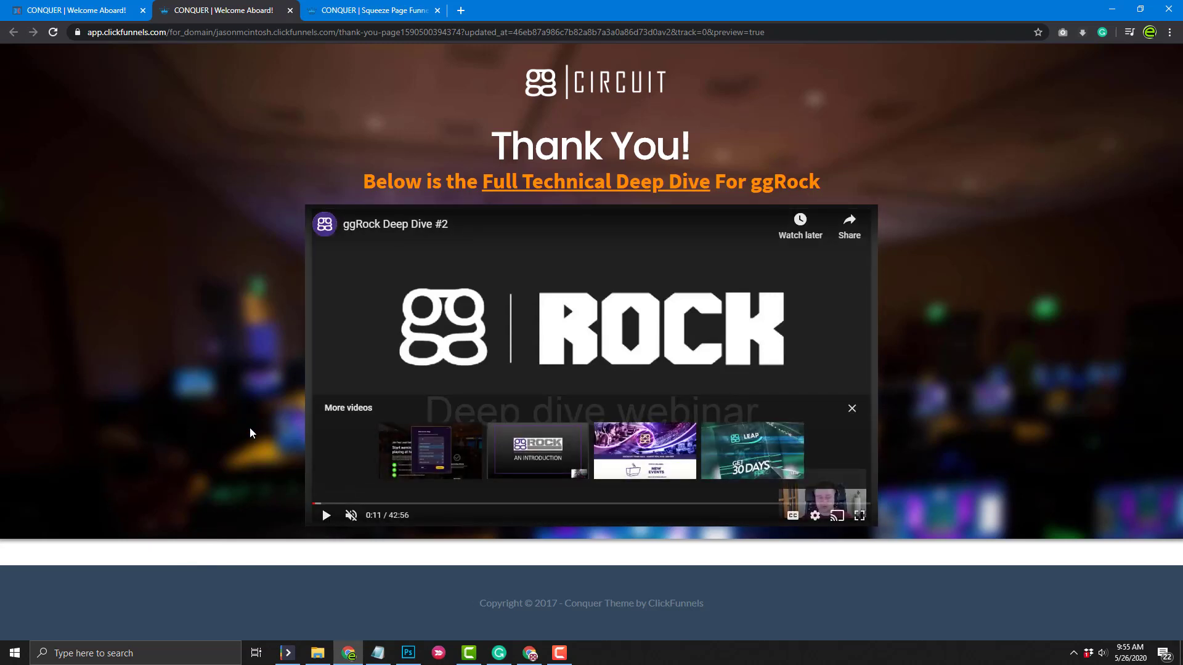
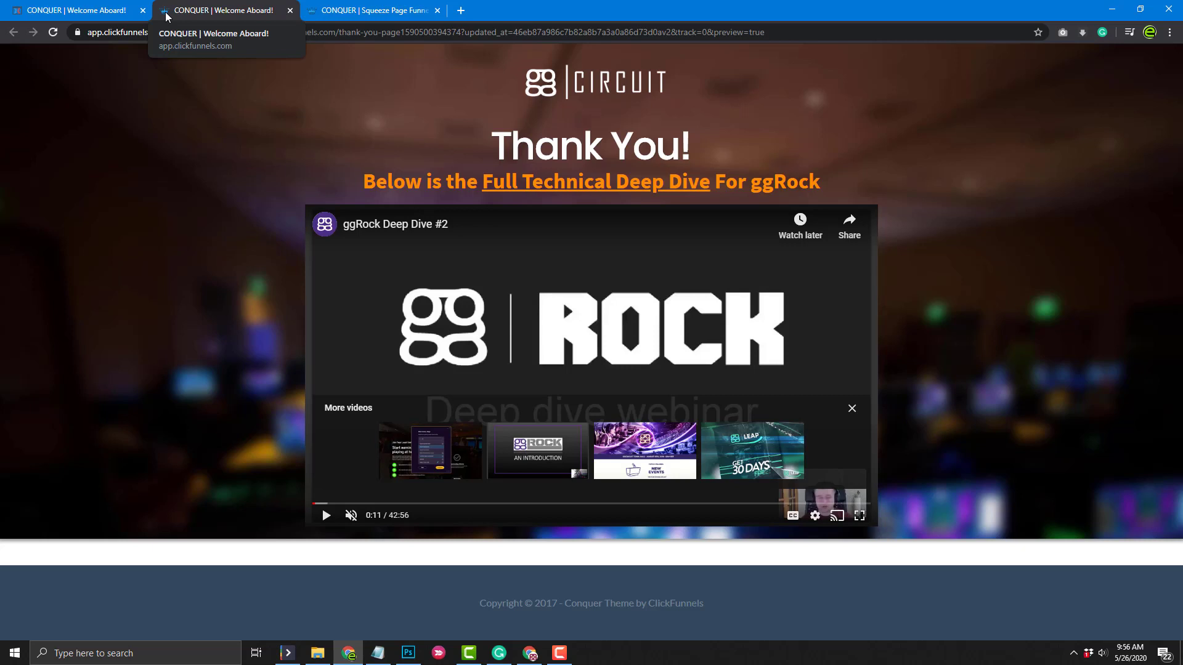
# Save the Thank You page edits and close the two extra preview tabs
pyautogui.click(117, 8)
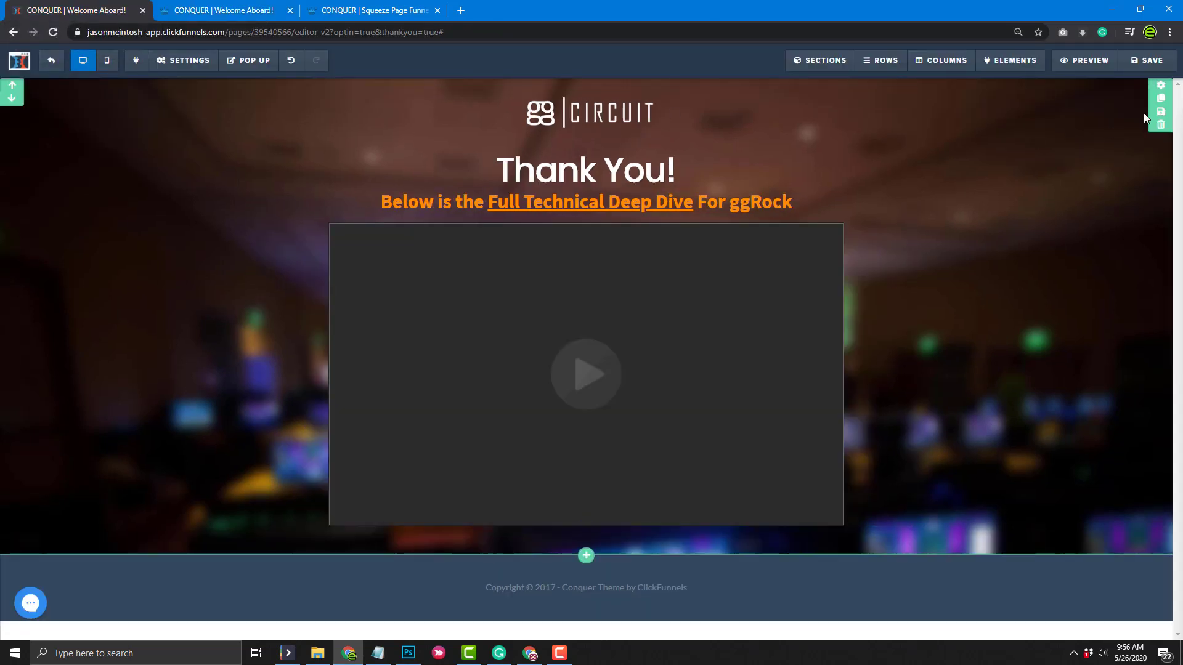
pyautogui.hotkey('ctrl', 's')
pyautogui.click(290, 10)
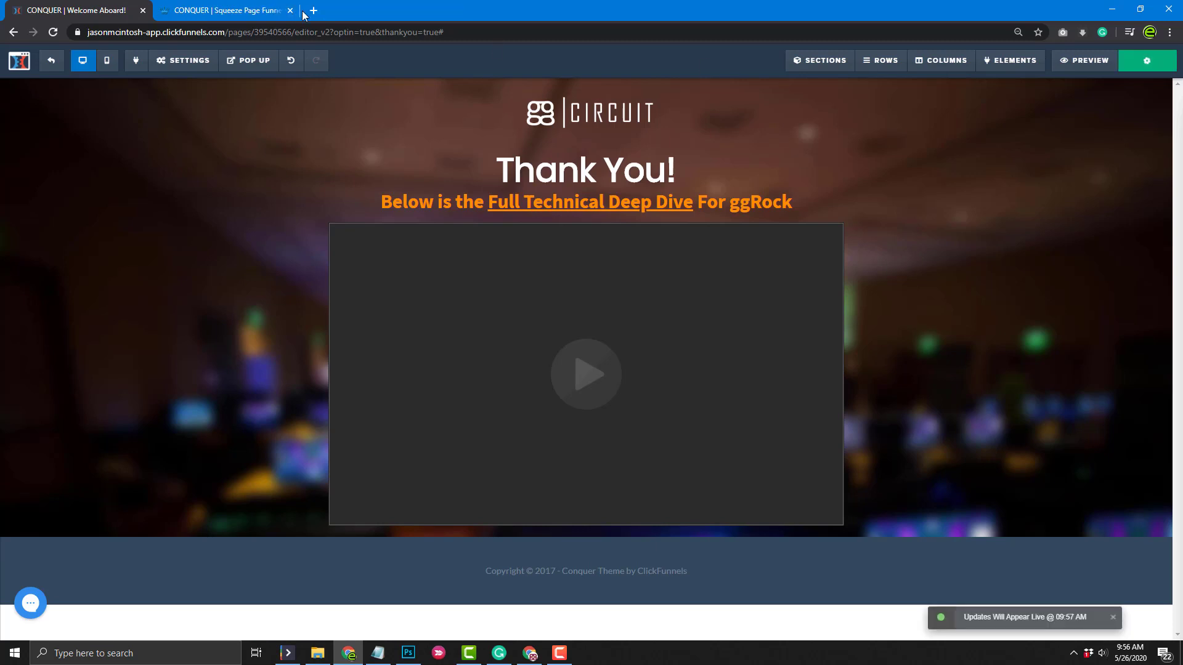
pyautogui.click(290, 11)
# Exit the editor to the Squeeze Page step overview and open the funnel settings
pyautogui.click(52, 60)
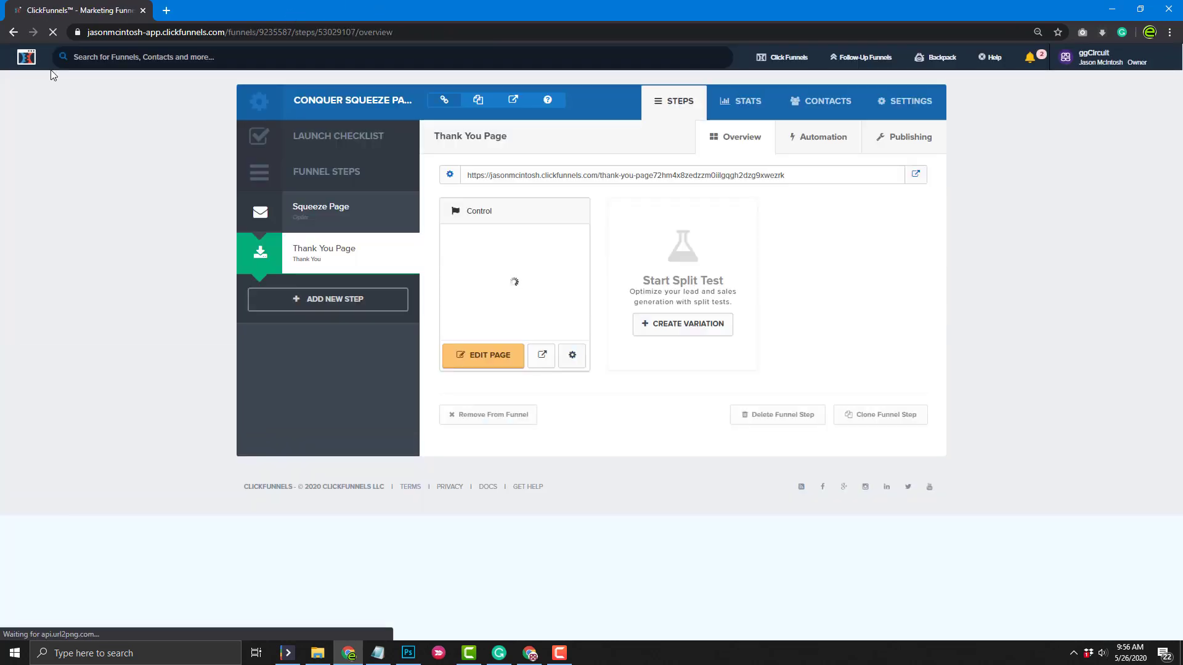
pyautogui.click(310, 222)
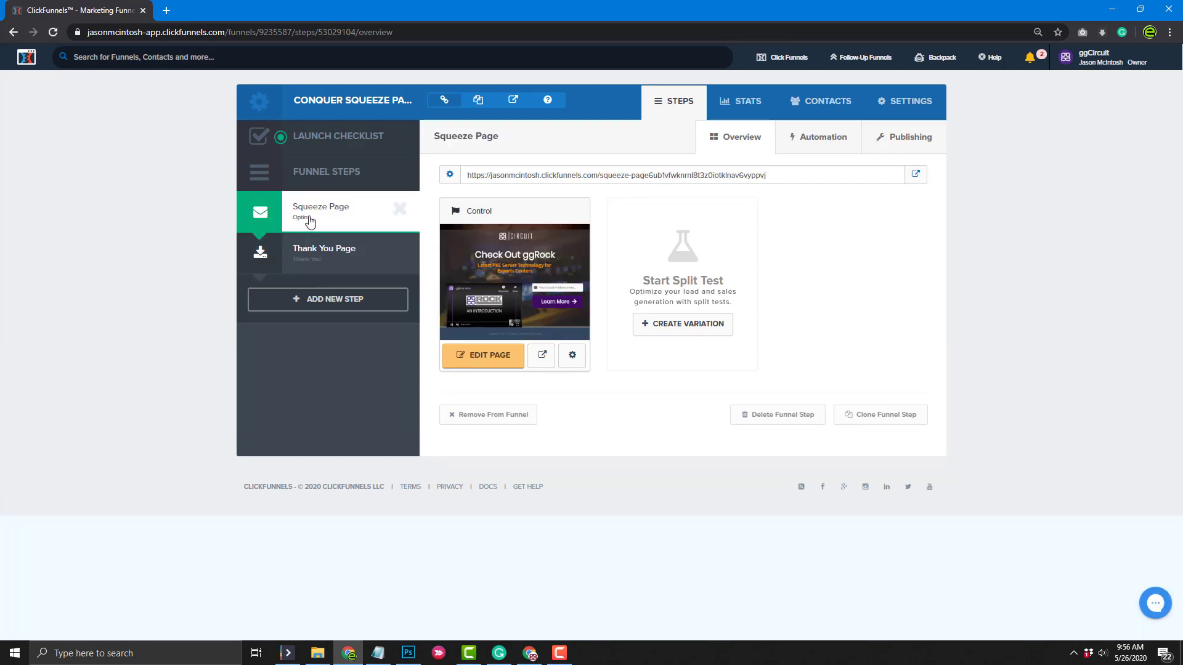
pyautogui.click(898, 105)
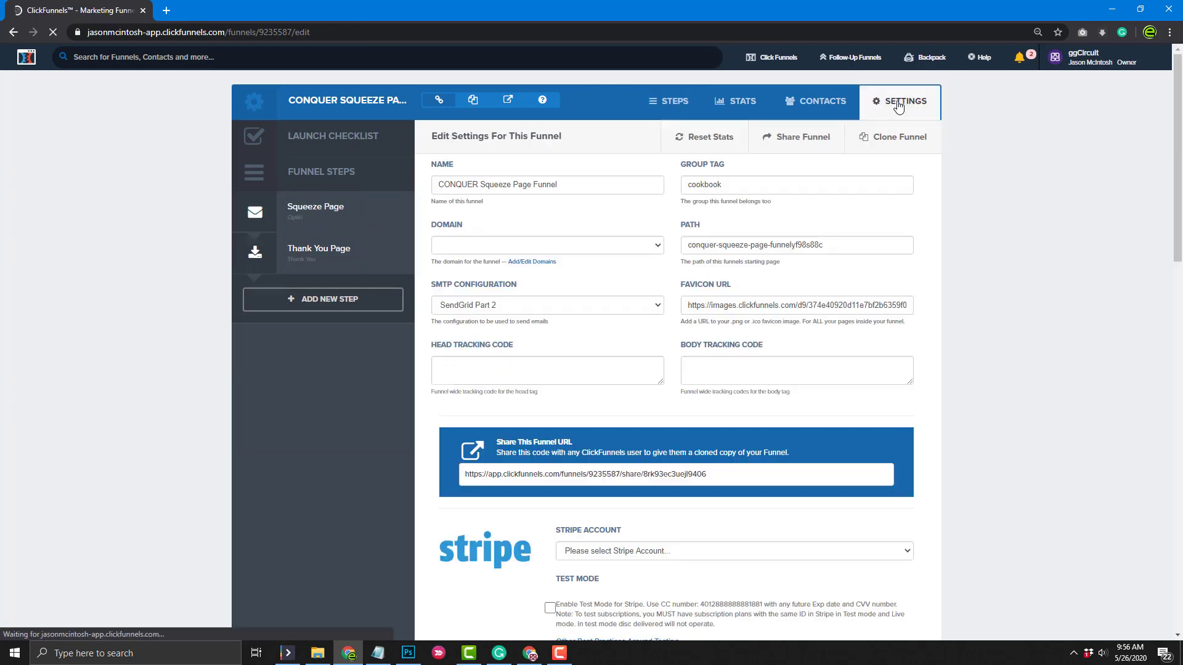
# Rename the funnel to 'ggRock PXE Technology Webinar' with path ggrock-webinar
pyautogui.doubleClick(449, 186)
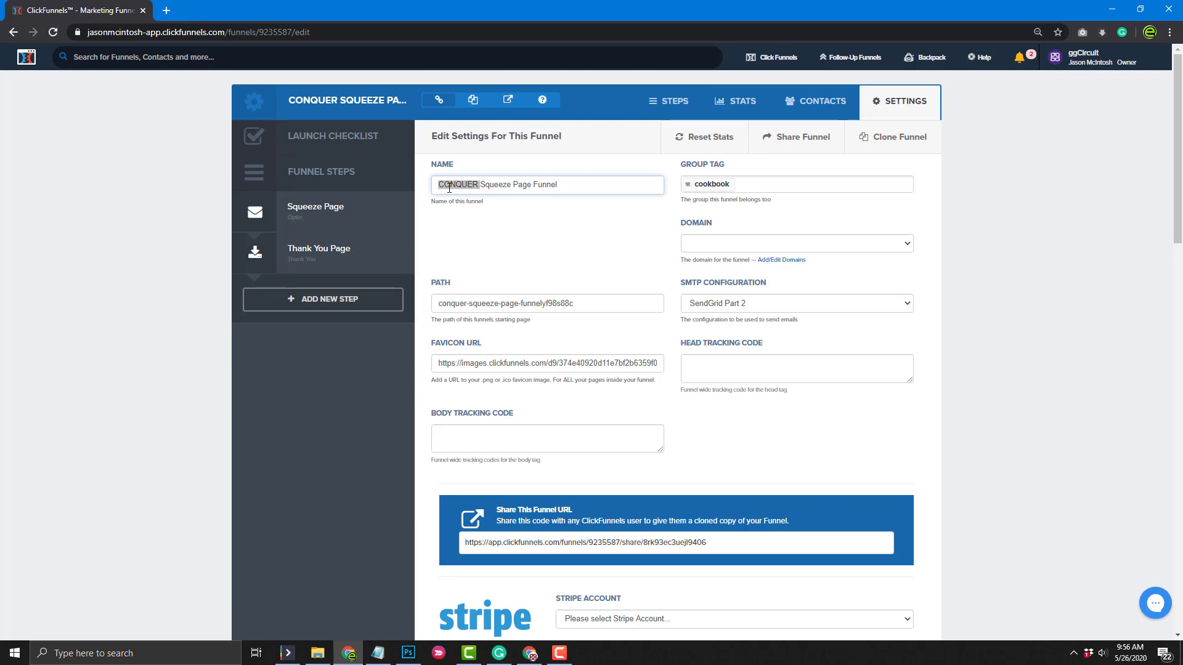
pyautogui.write('ggRock ')
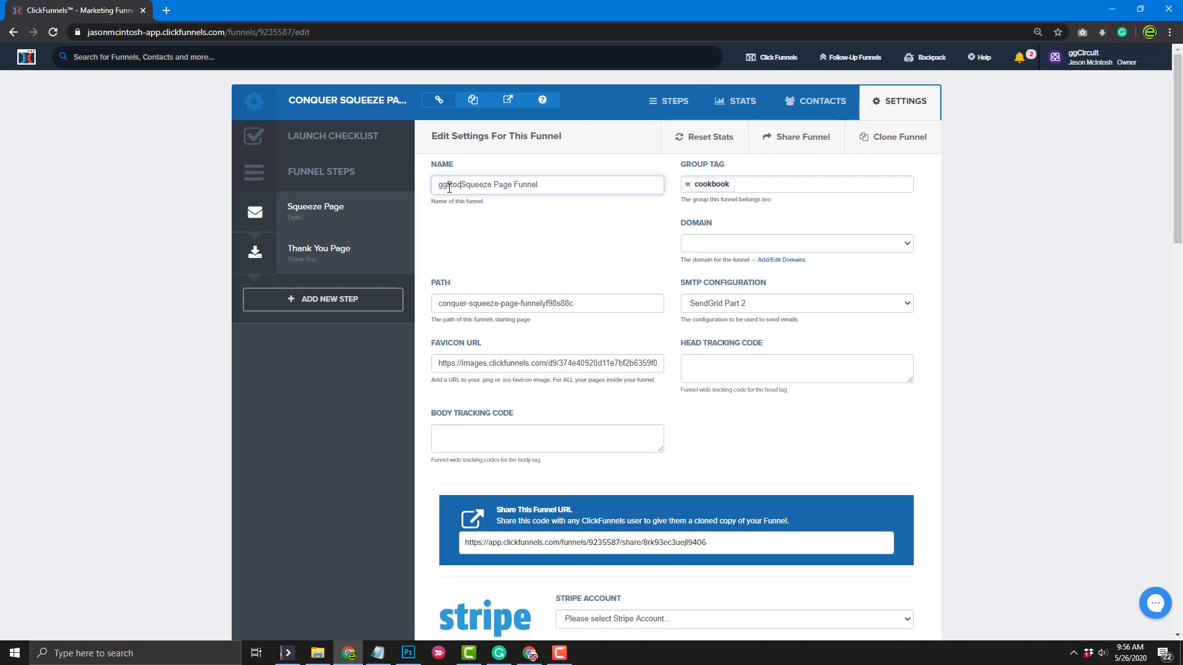
pyautogui.write('PXE Technology')
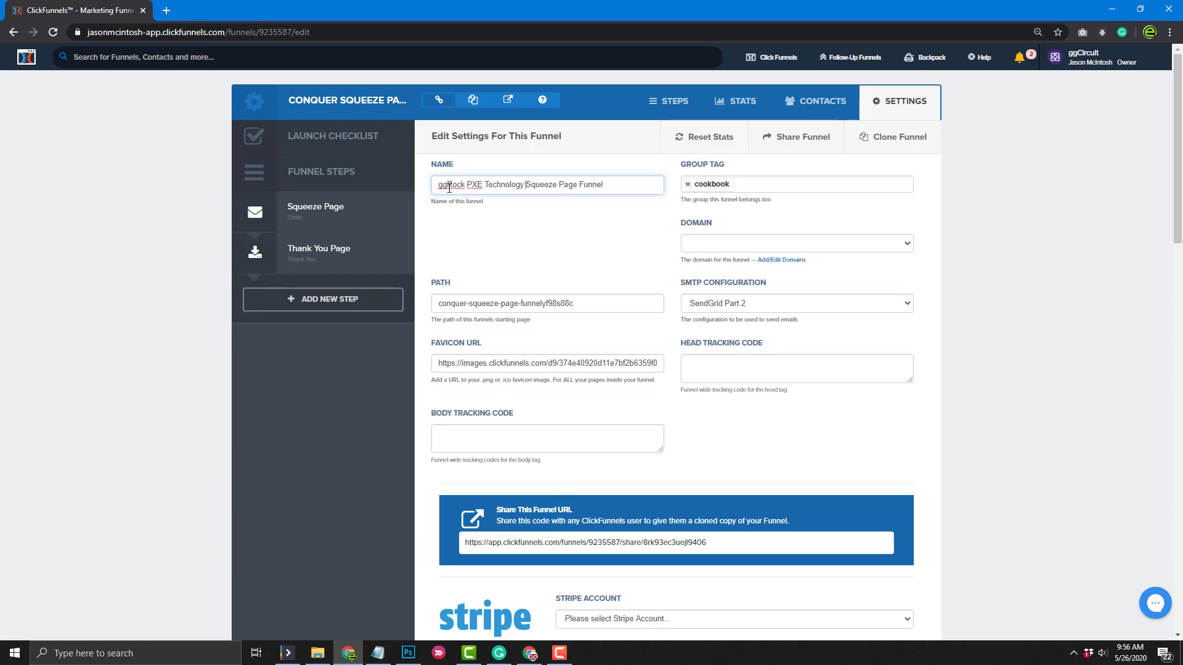
pyautogui.moveTo(526, 185); pyautogui.dragTo(604, 180)
pyautogui.write('Webinar')
pyautogui.click(603, 245)
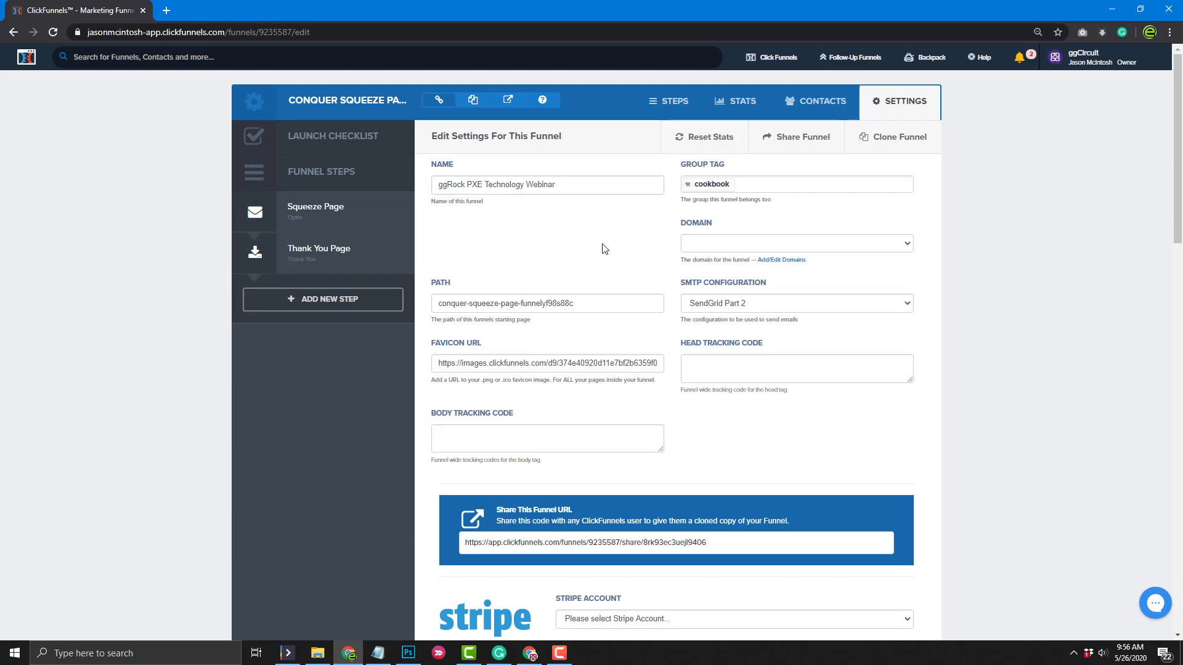
pyautogui.moveTo(582, 304); pyautogui.dragTo(429, 314)
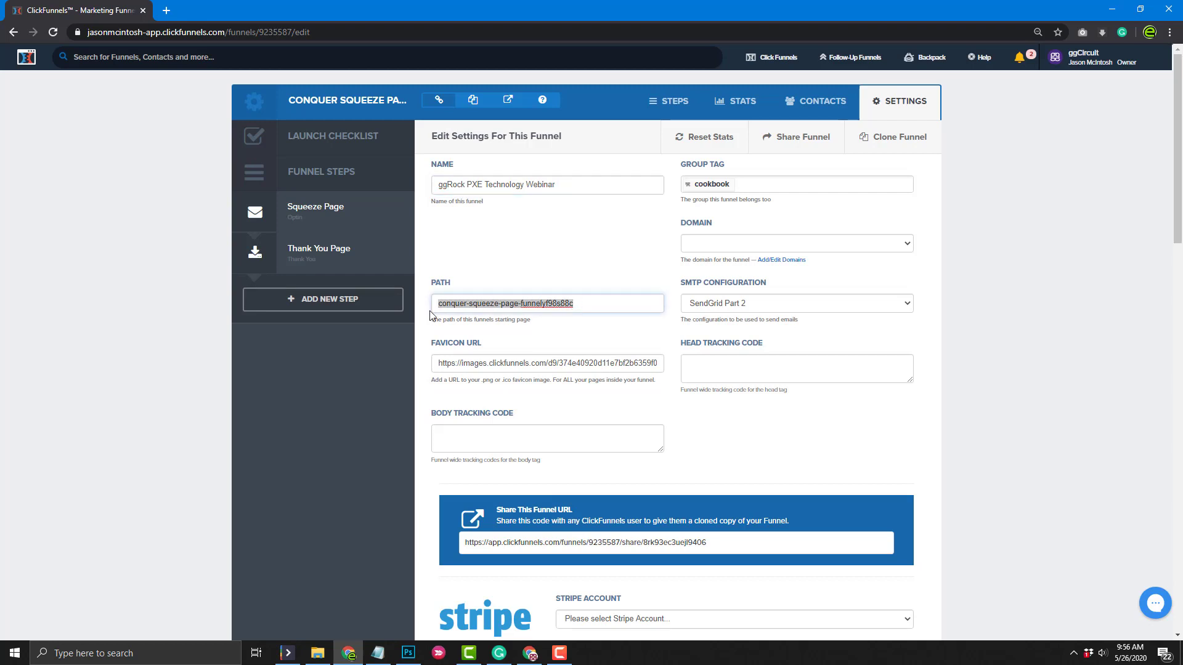
pyautogui.write('gg')
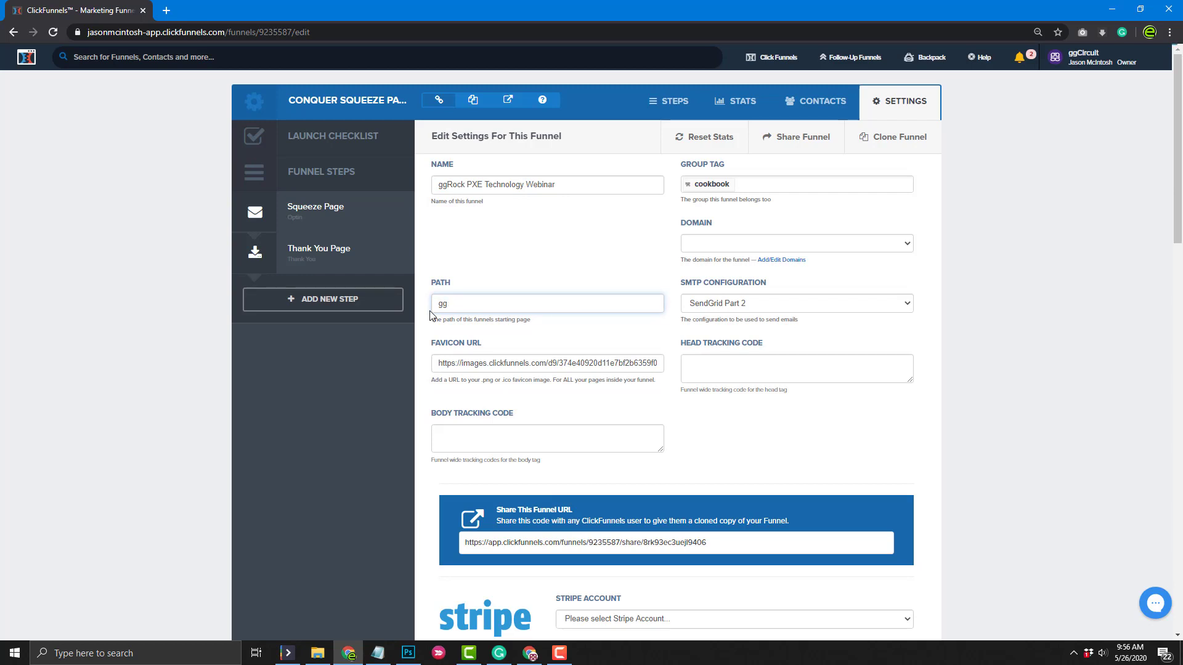
pyautogui.write('corock-webinar')
# Open Account Settings from the profile menu in a new tab
pyautogui.moveTo(1055, 57)
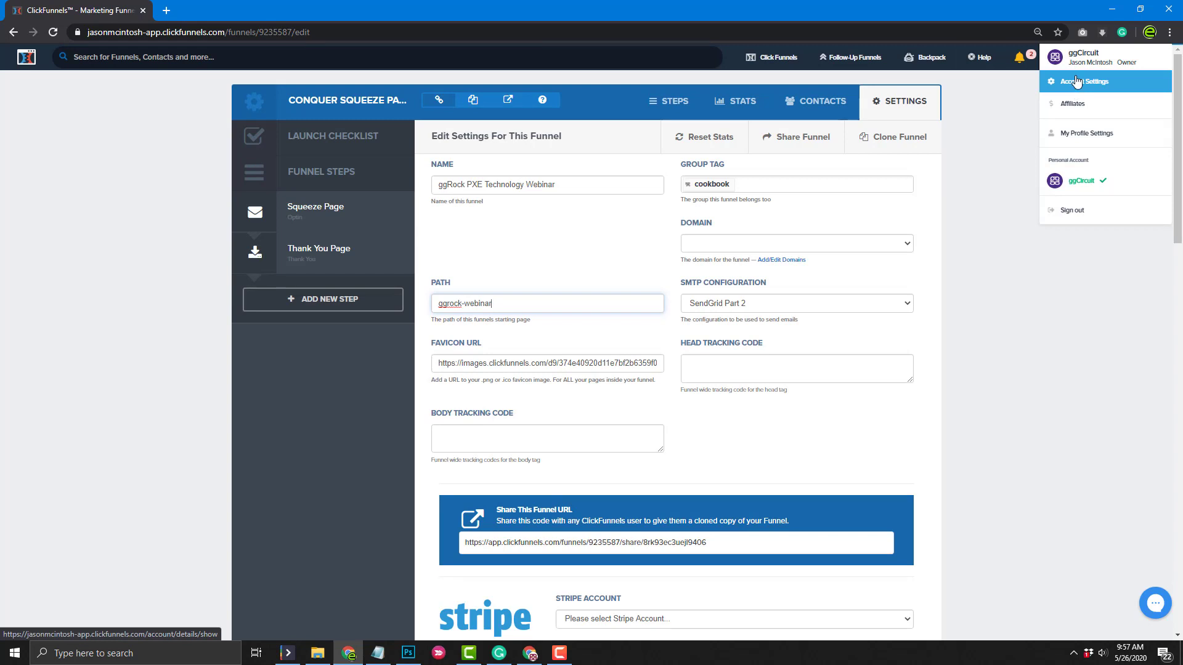
pyautogui.rightClick(1076, 82)
pyautogui.click(1078, 86)
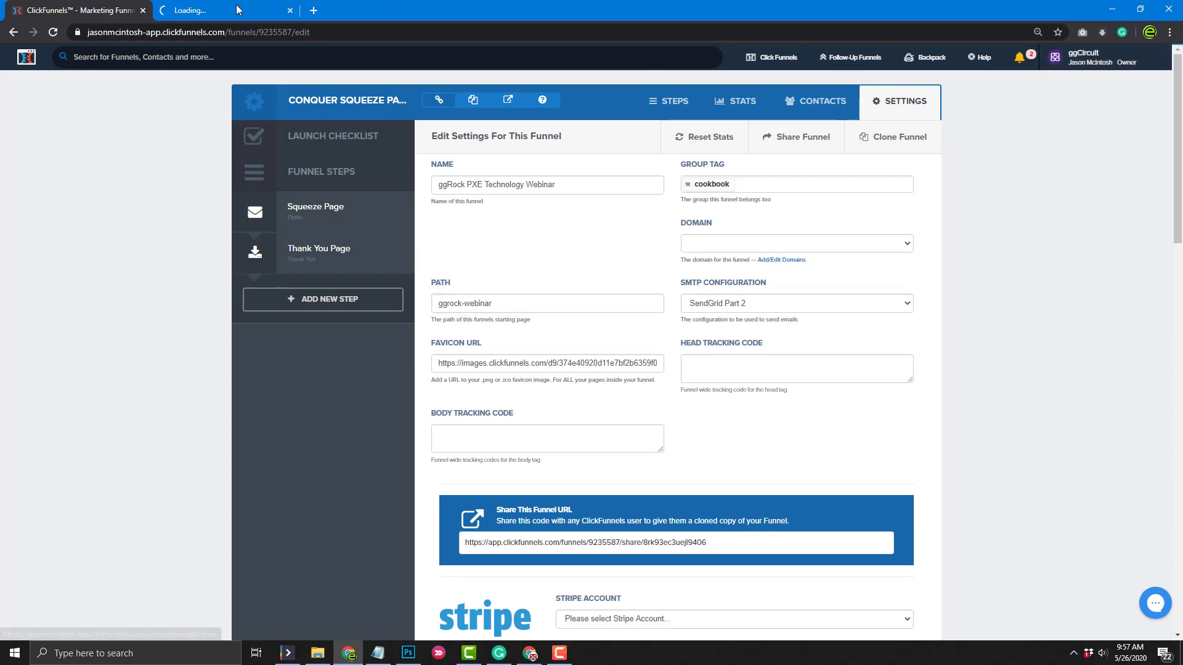
# Copy the file URL of the ggCircuit Favicon digital asset in Account Settings
pyautogui.click(236, 10)
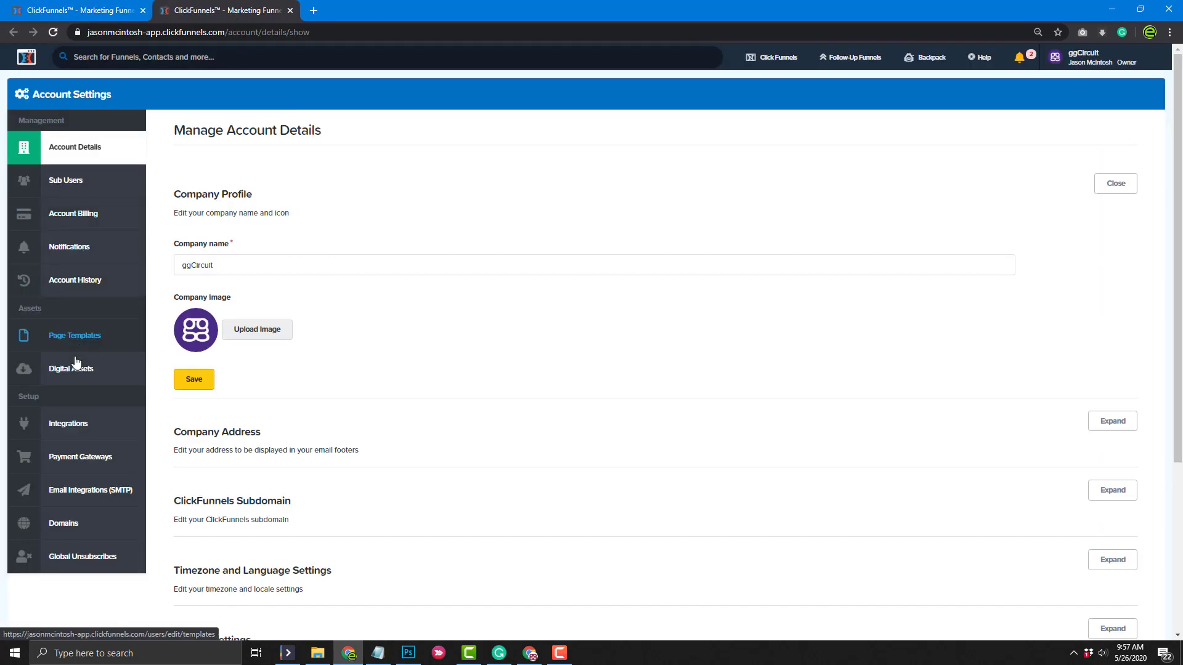
pyautogui.click(74, 372)
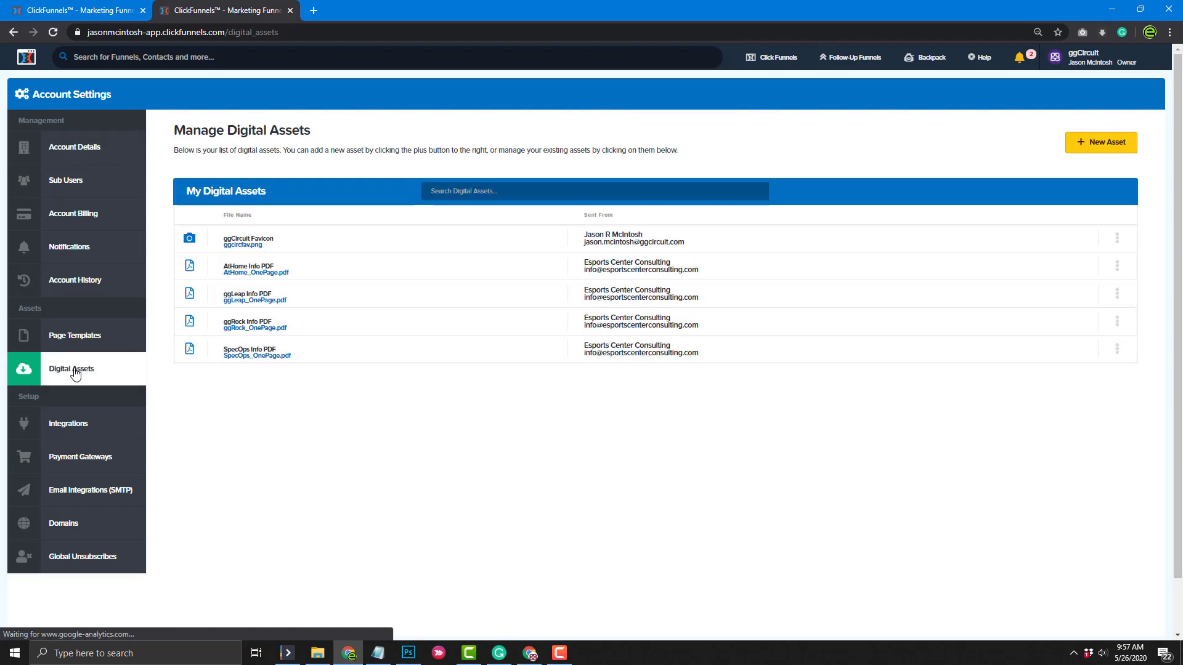
pyautogui.click(247, 246)
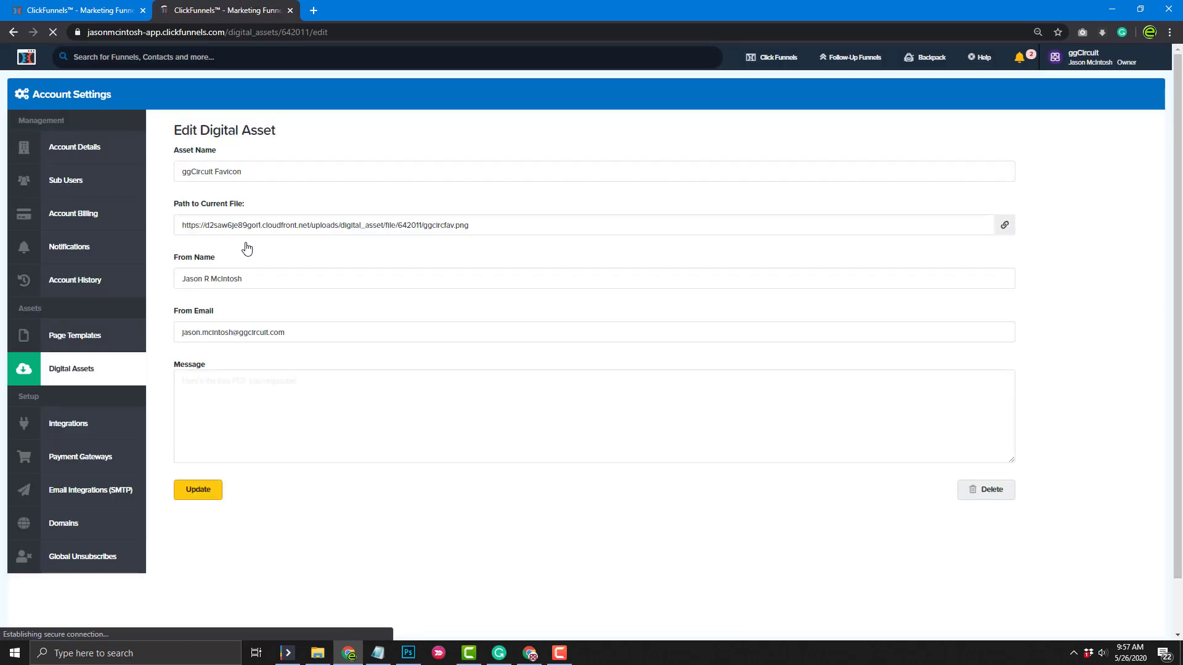
pyautogui.doubleClick(510, 226)
pyautogui.doubleClick(510, 226)
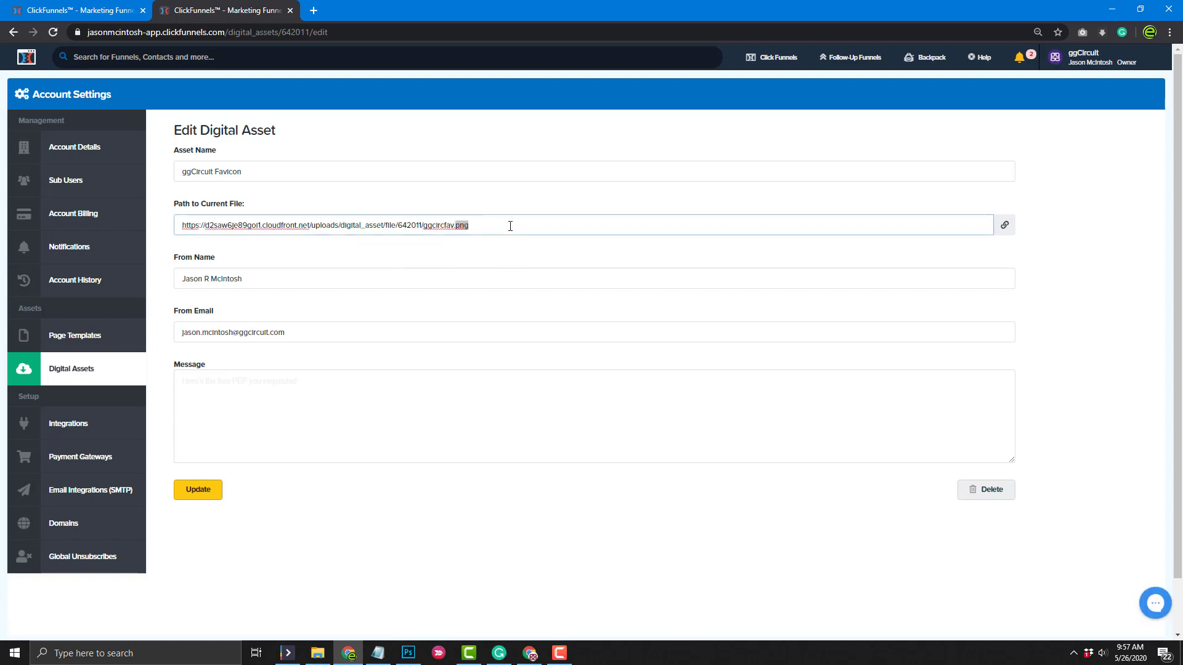
pyautogui.tripleClick(510, 226)
pyautogui.hotkey('ctrl', 'c')
# Paste the ggcircfav.png URL as the funnel's Favicon URL and save the settings
pyautogui.click(78, 10)
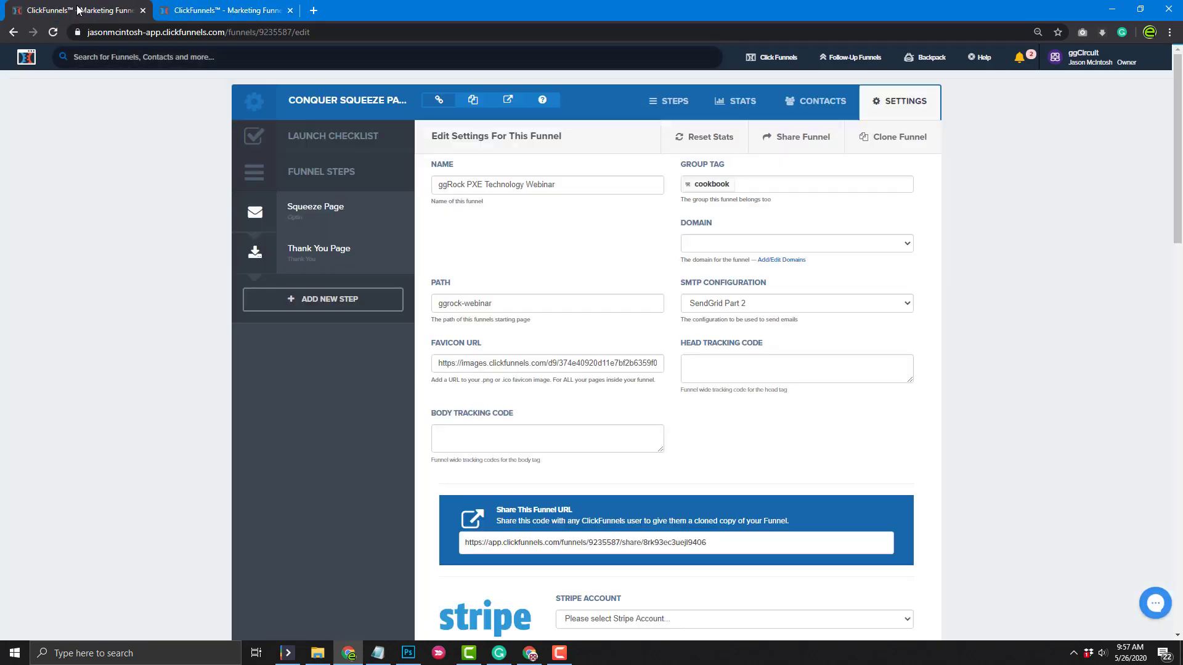
pyautogui.tripleClick(485, 363)
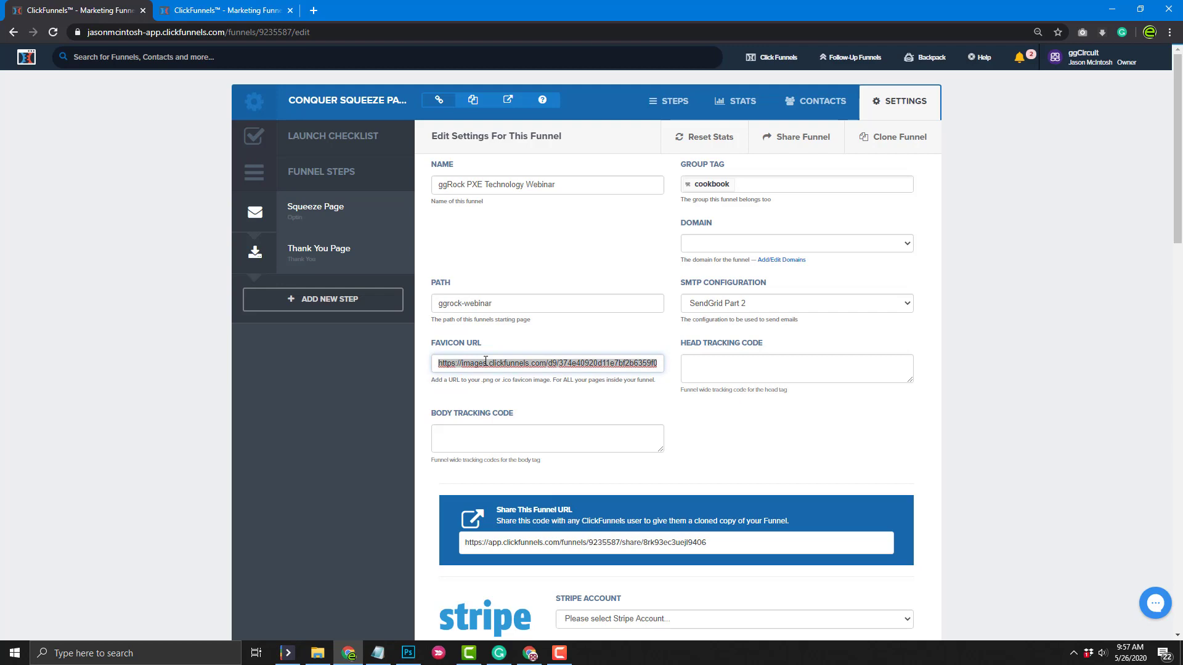
pyautogui.hotkey('ctrl', 'v')
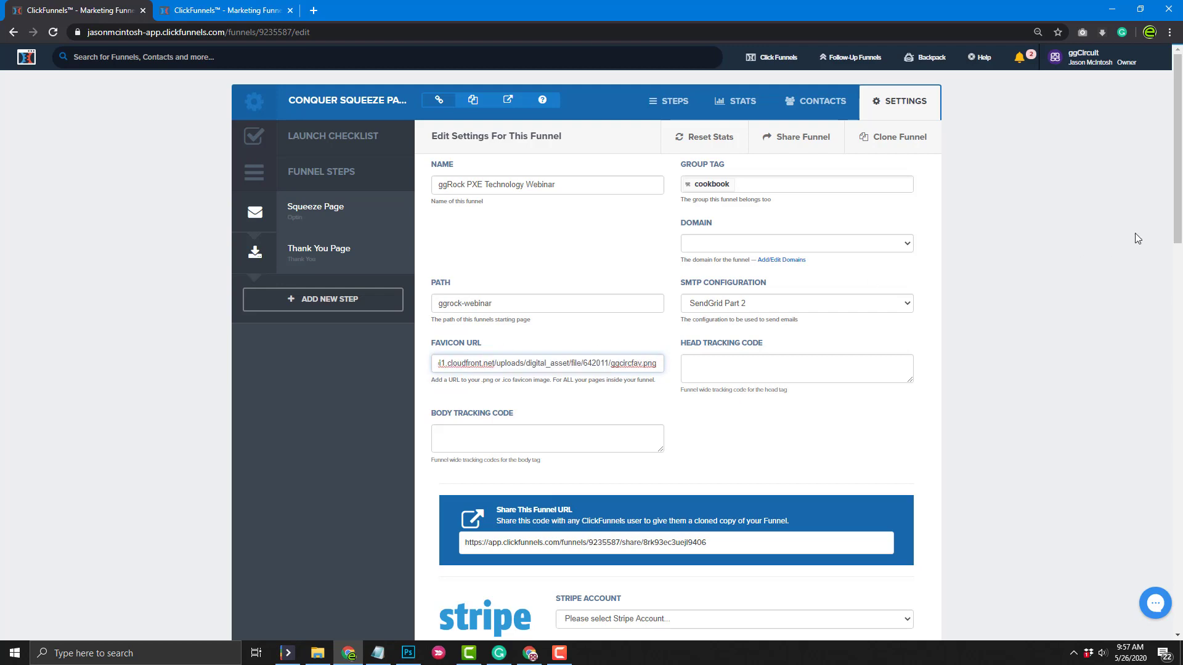
pyautogui.scroll(-20, 1080, 392)
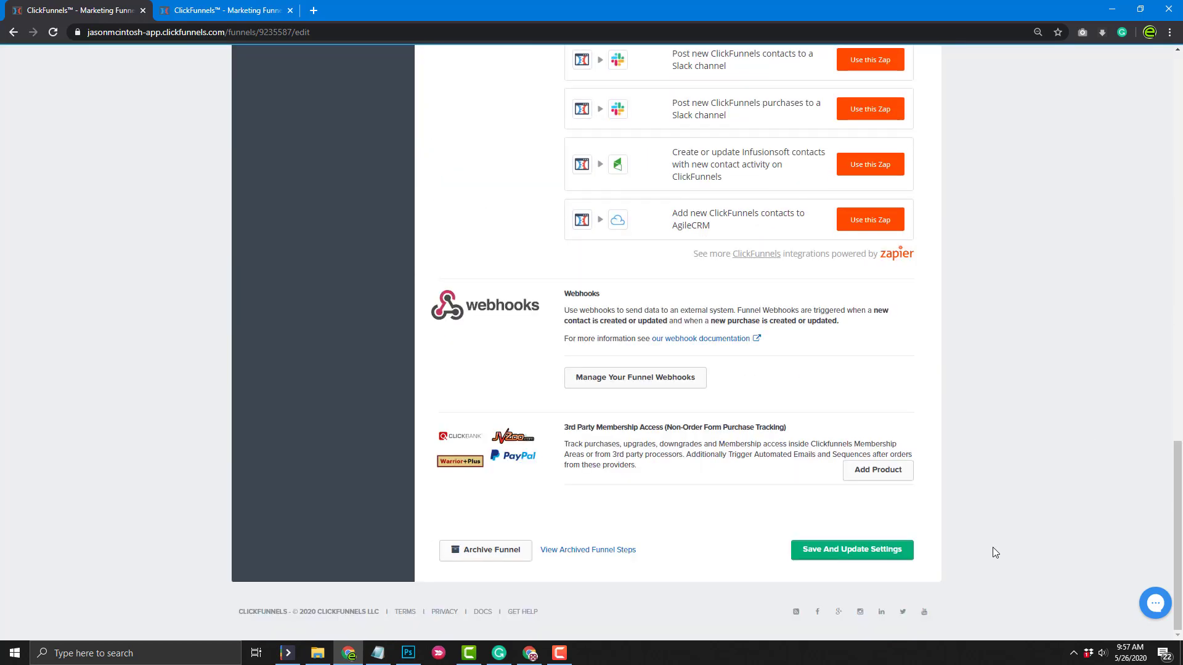
pyautogui.click(852, 549)
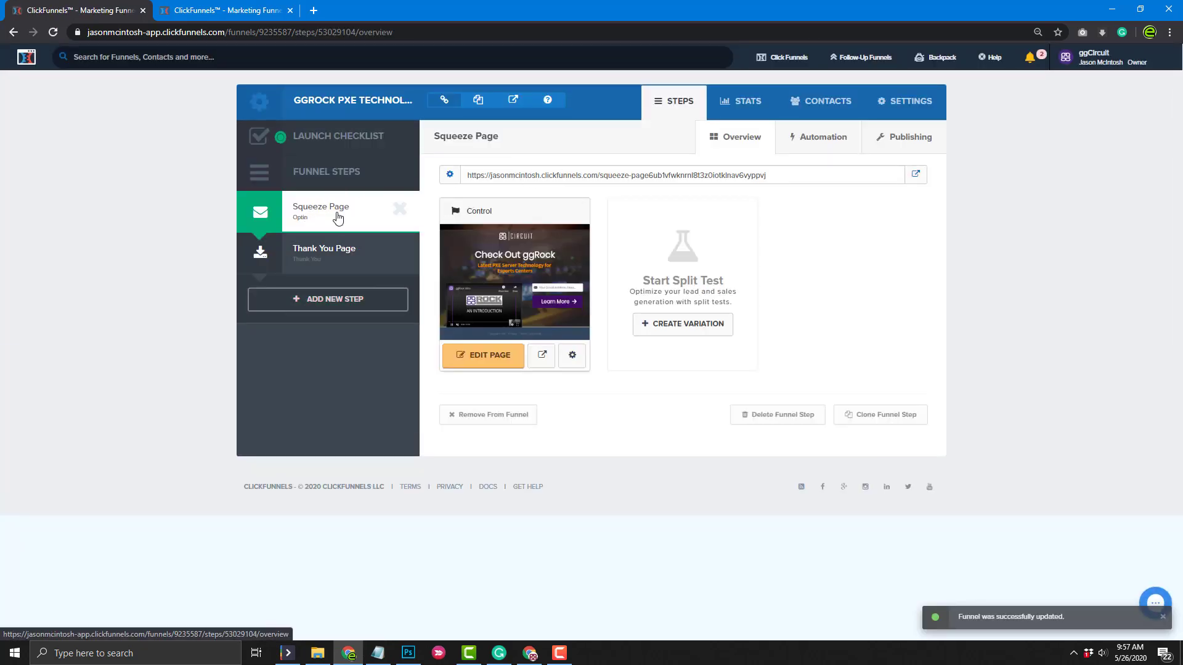
# Rename the opt-in page to 'ggRock Highlight Video' with the path ggrock
pyautogui.click(571, 356)
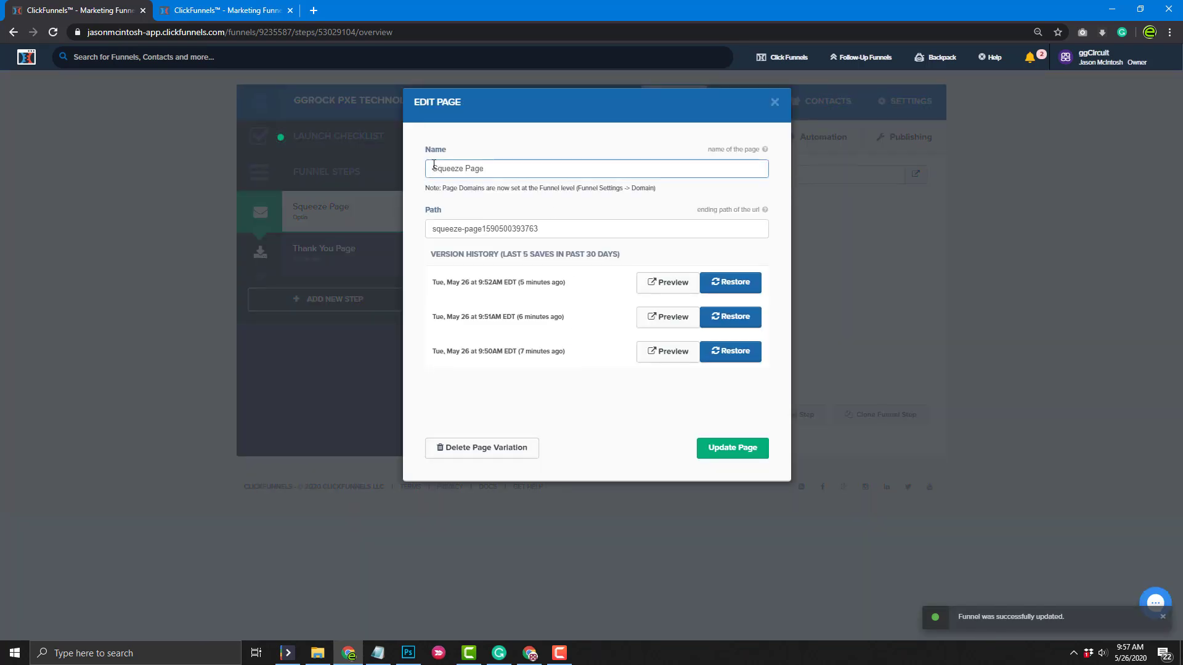
pyautogui.moveTo(434, 165); pyautogui.dragTo(504, 165)
pyautogui.write('ggRock ')
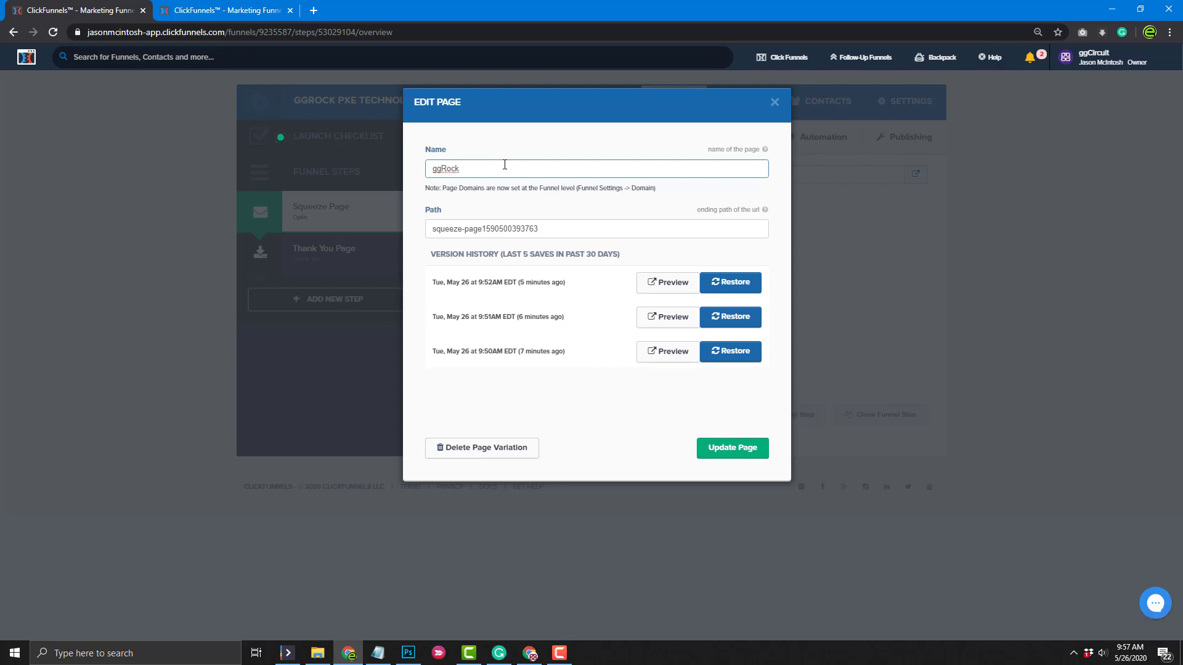
pyautogui.write('Highlight Video')
pyautogui.moveTo(538, 228); pyautogui.dragTo(422, 235)
pyautogui.write('ggrock')
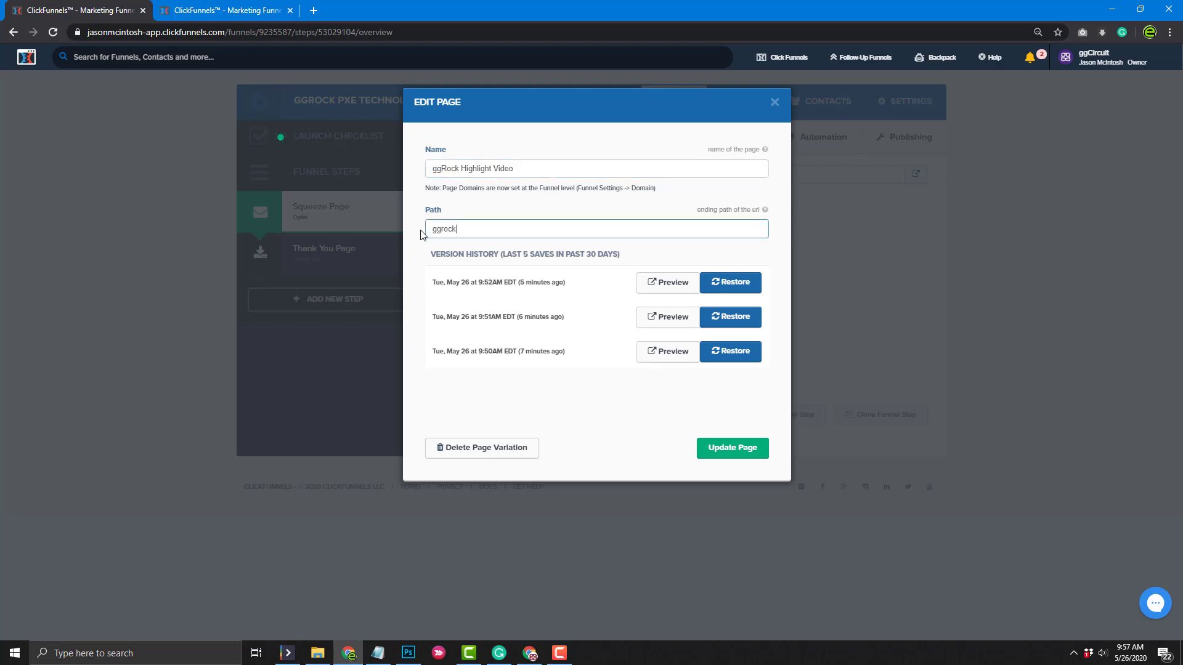
pyautogui.click(708, 449)
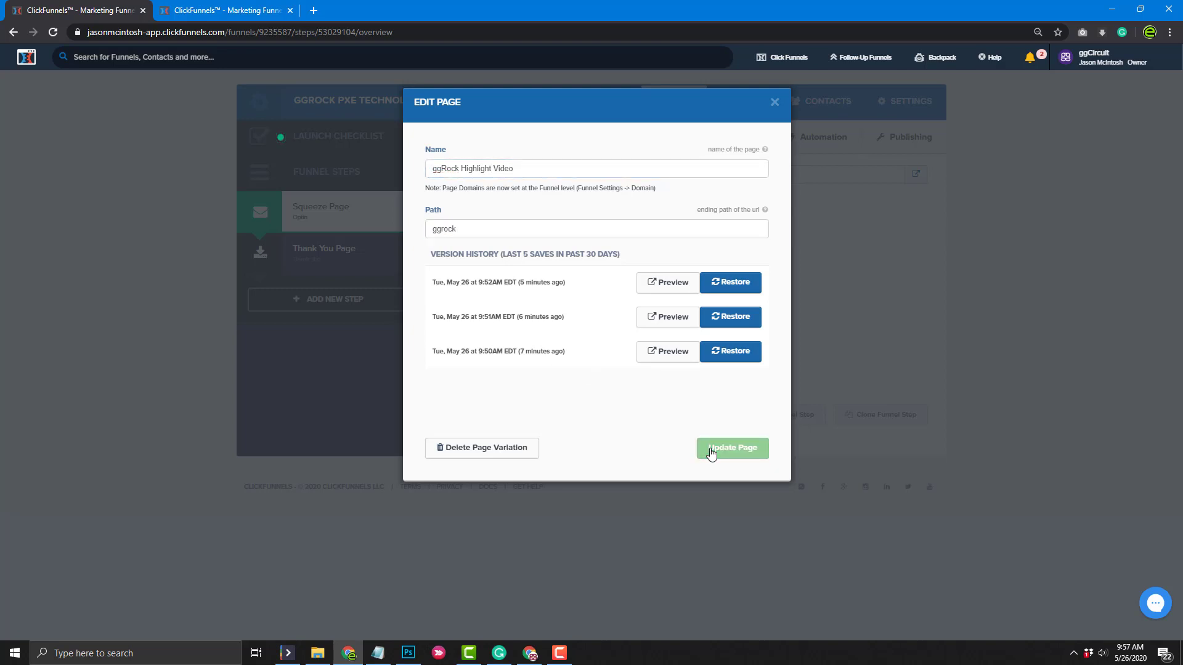
pyautogui.click(346, 258)
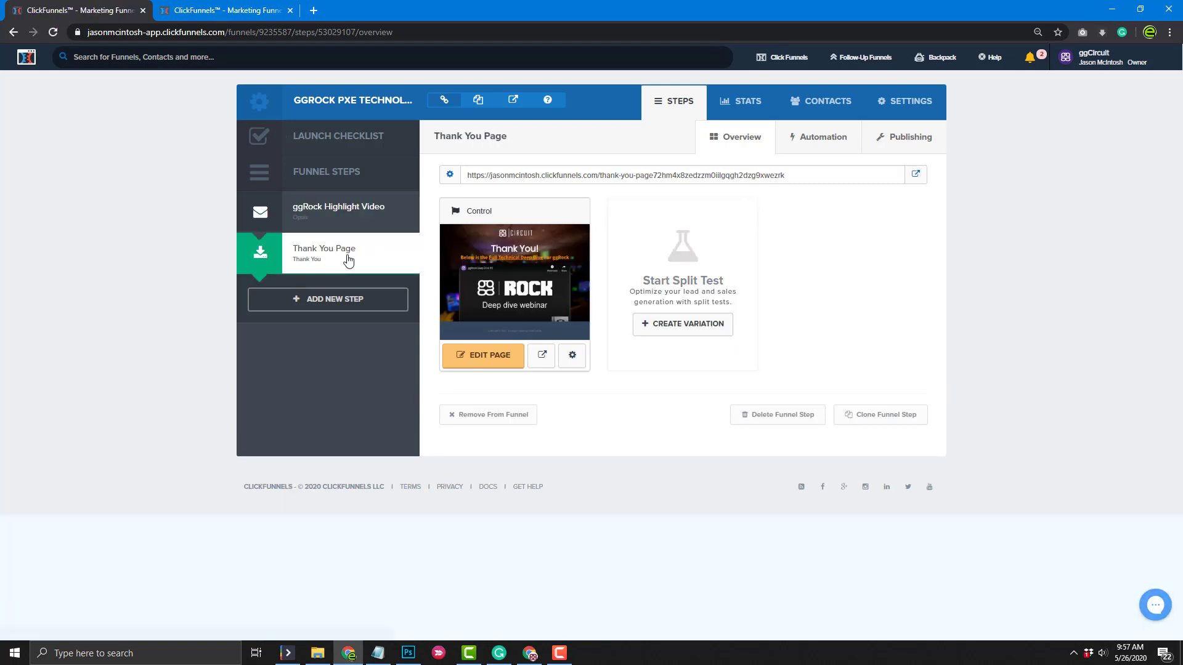
# Rename the thank-you page to 'ggRock Thank You Page' with path ggrock-thank-you
pyautogui.click(572, 355)
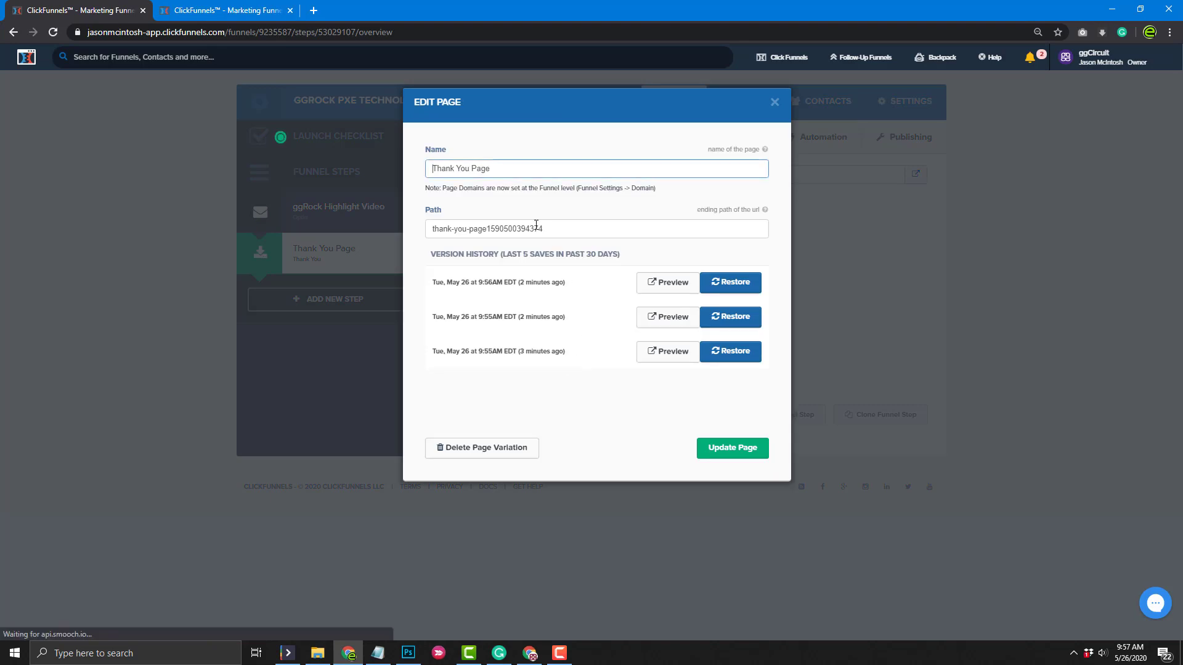
pyautogui.write('ggRock')
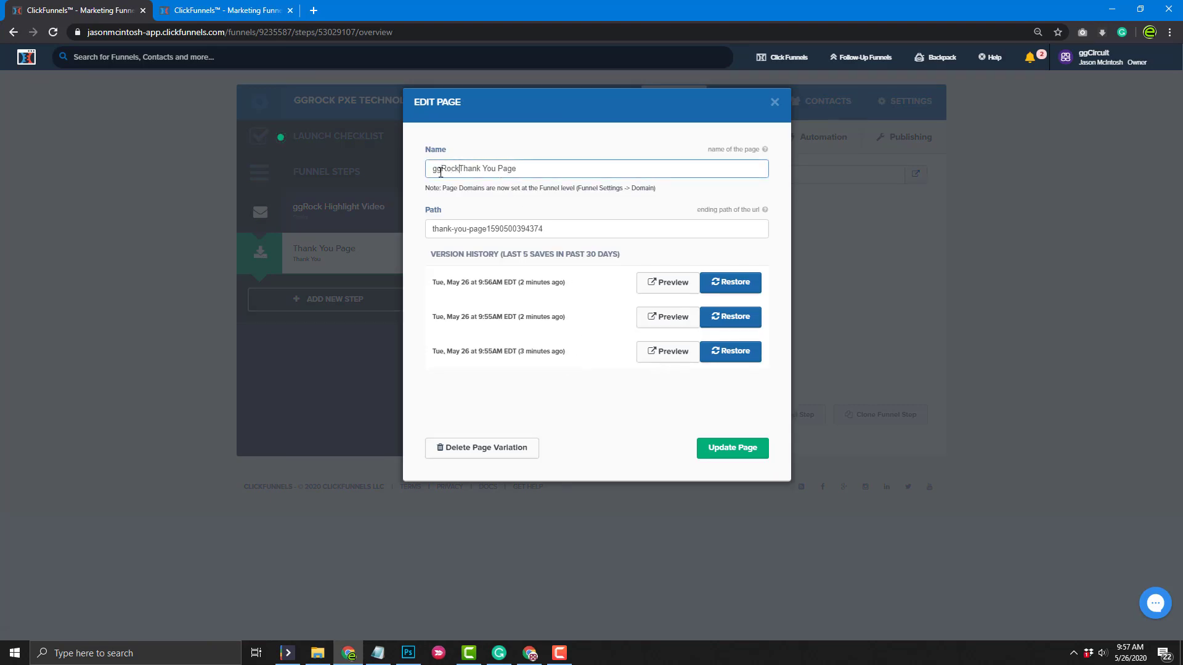
pyautogui.tripleClick(473, 229)
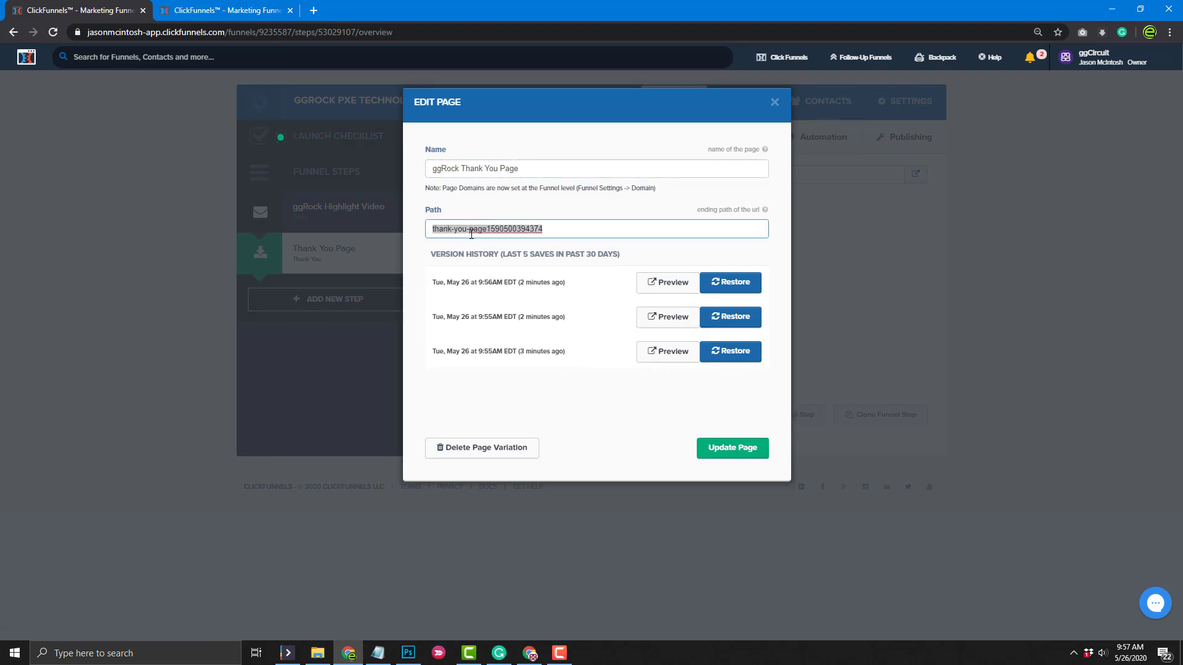
pyautogui.write('ggrock-thank')
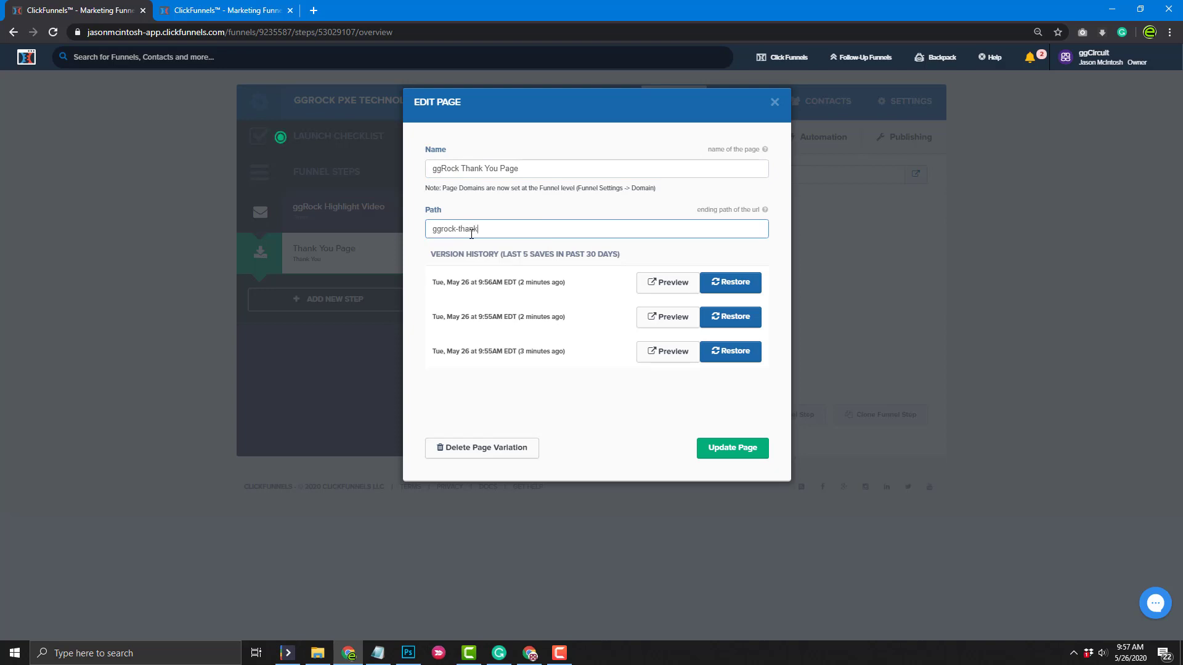
pyautogui.write('syou')
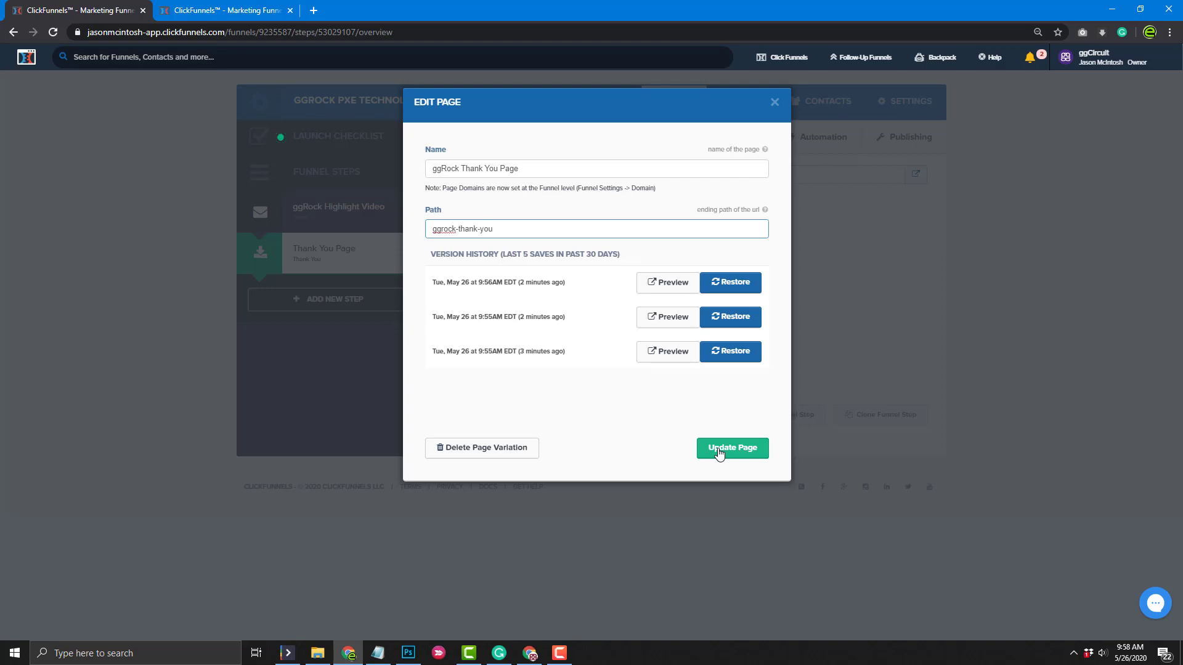
pyautogui.click(718, 452)
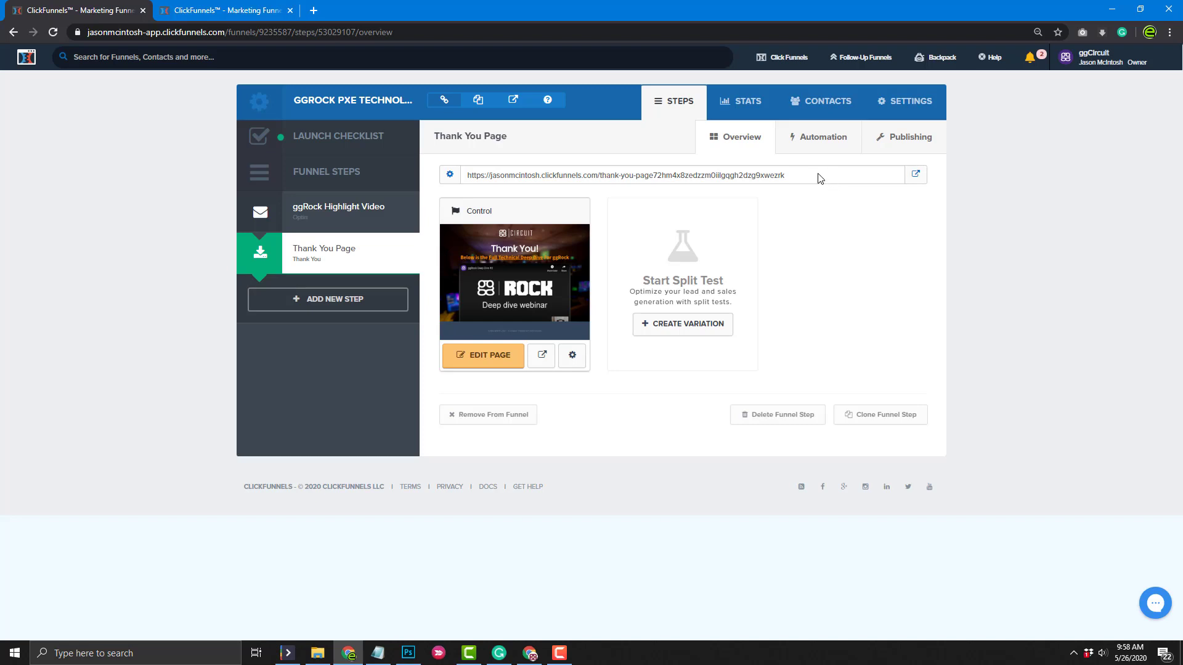
# Check the thank-you page's live URL and step settings, then open the funnel-wide settings
pyautogui.click(915, 179)
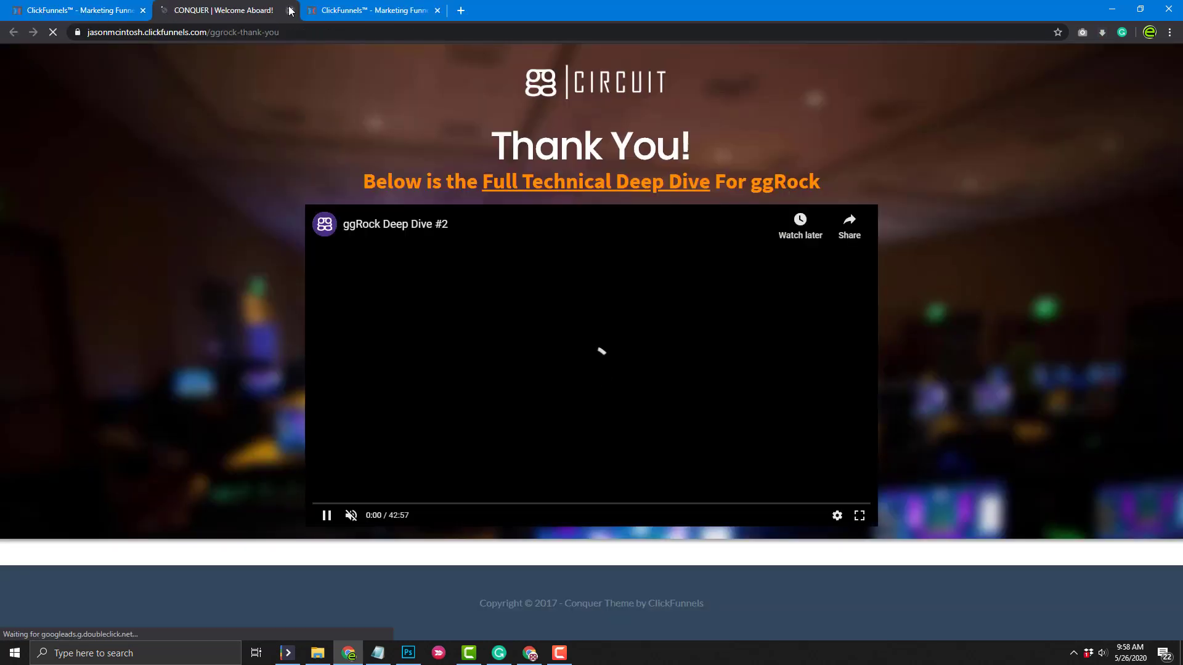
pyautogui.click(290, 11)
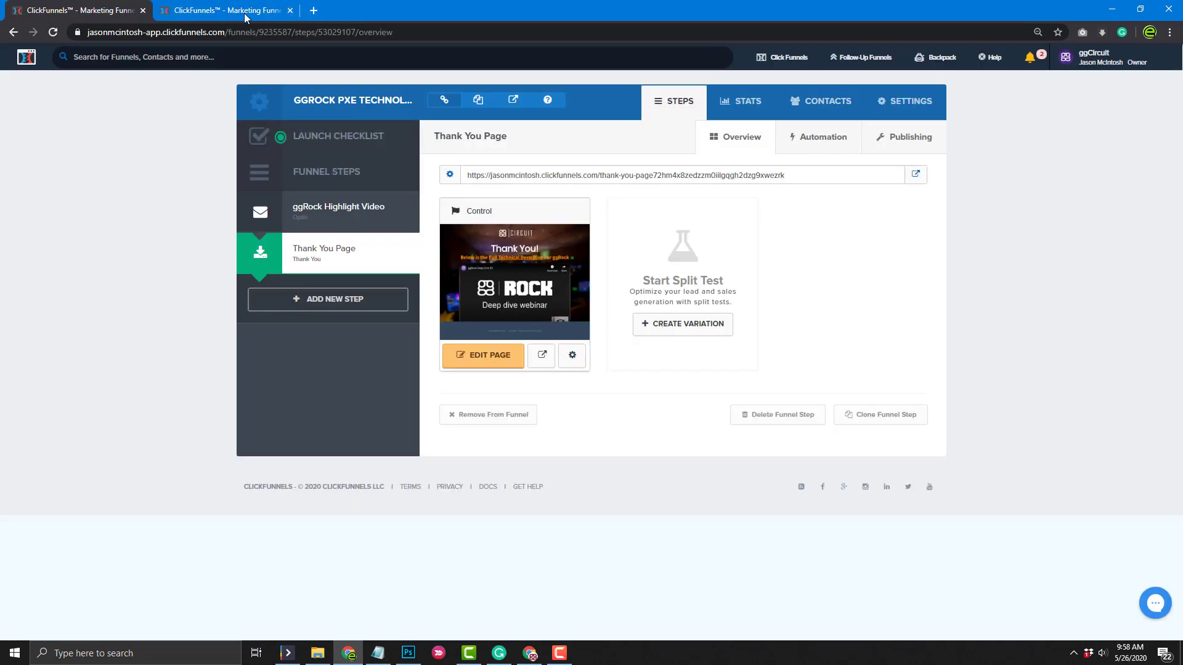
pyautogui.click(450, 176)
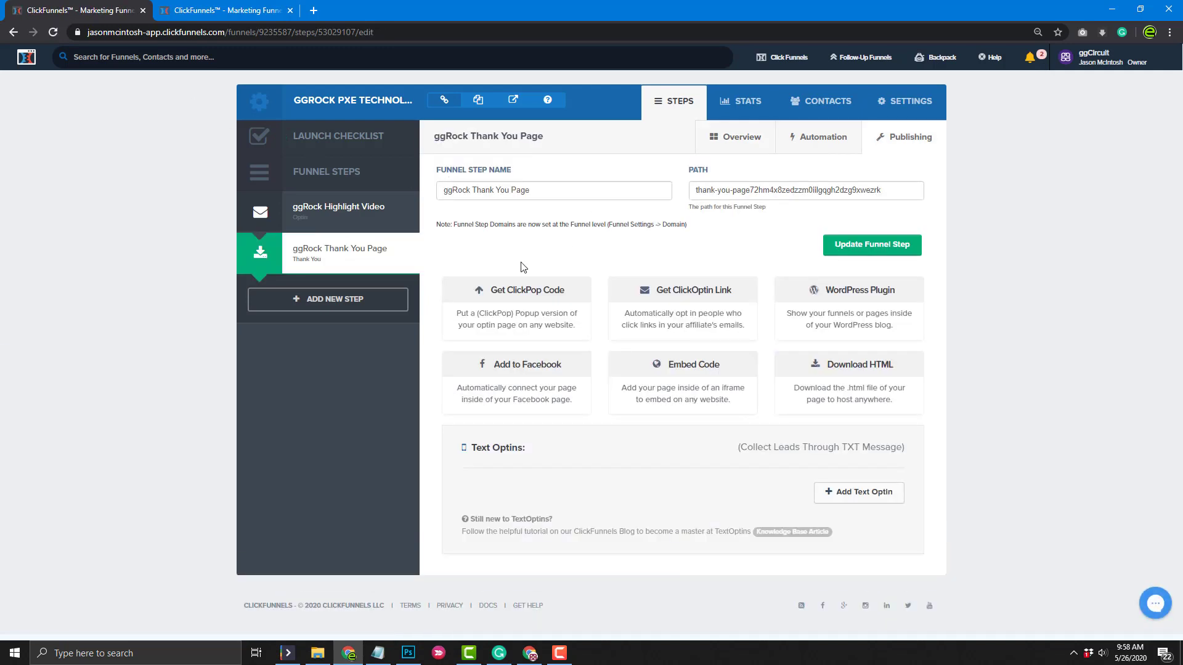
pyautogui.click(362, 212)
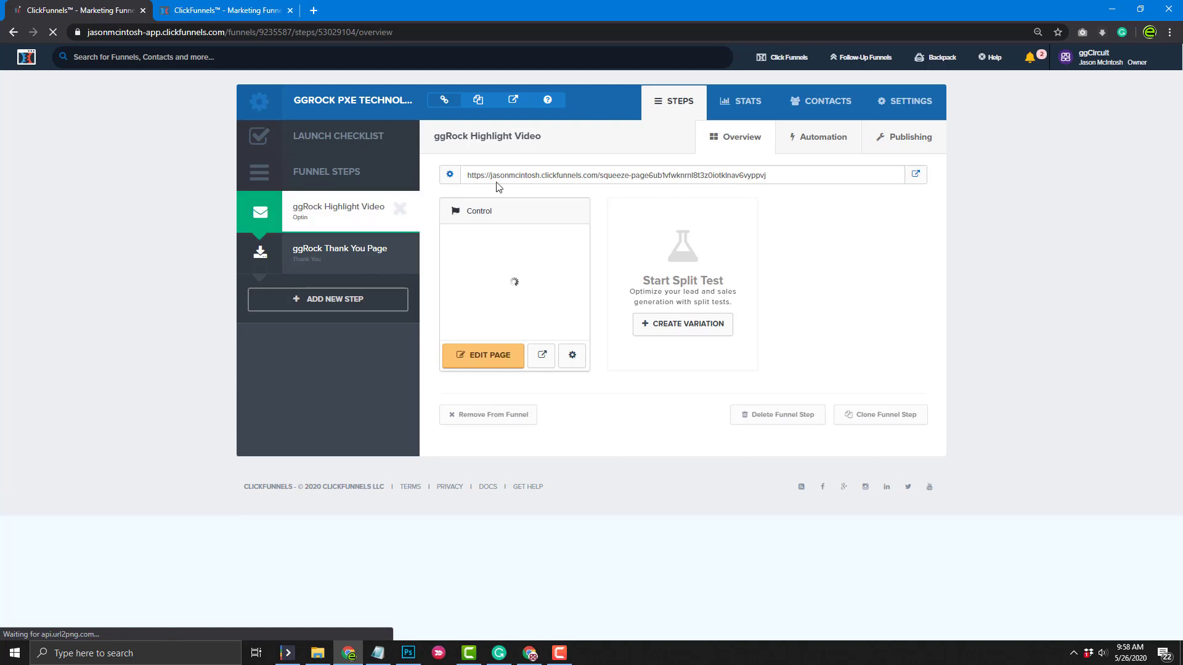
pyautogui.click(894, 102)
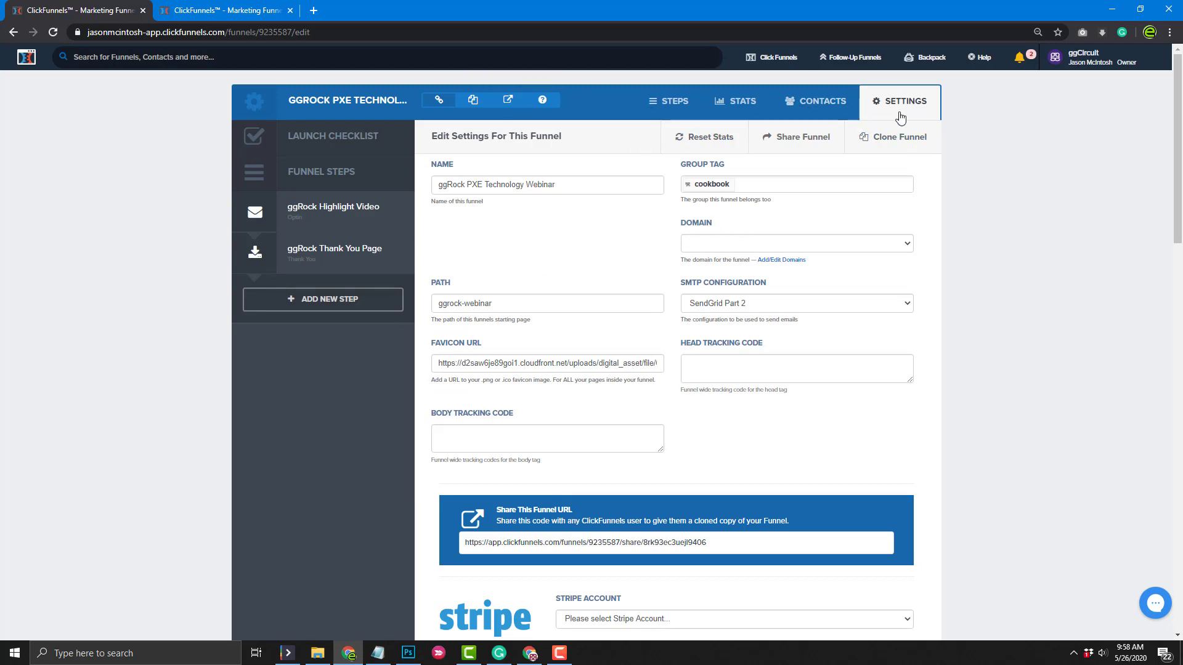
# Choose esportscenterconsulting.com as the funnel domain and save the settings
pyautogui.click(906, 245)
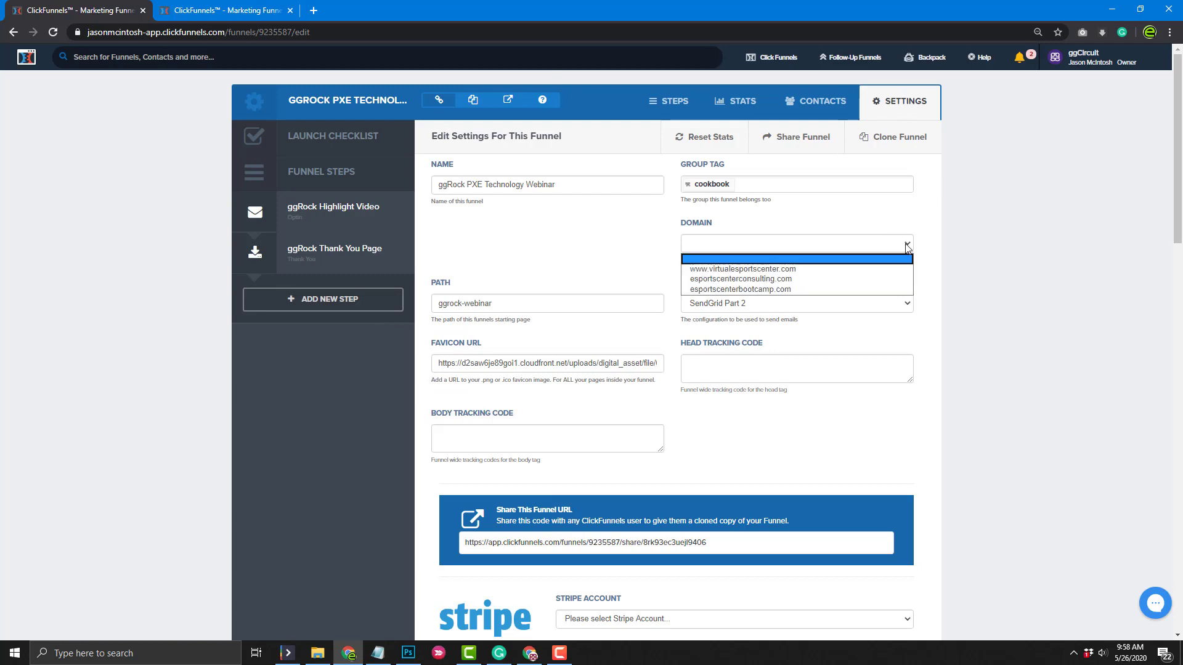
pyautogui.click(850, 279)
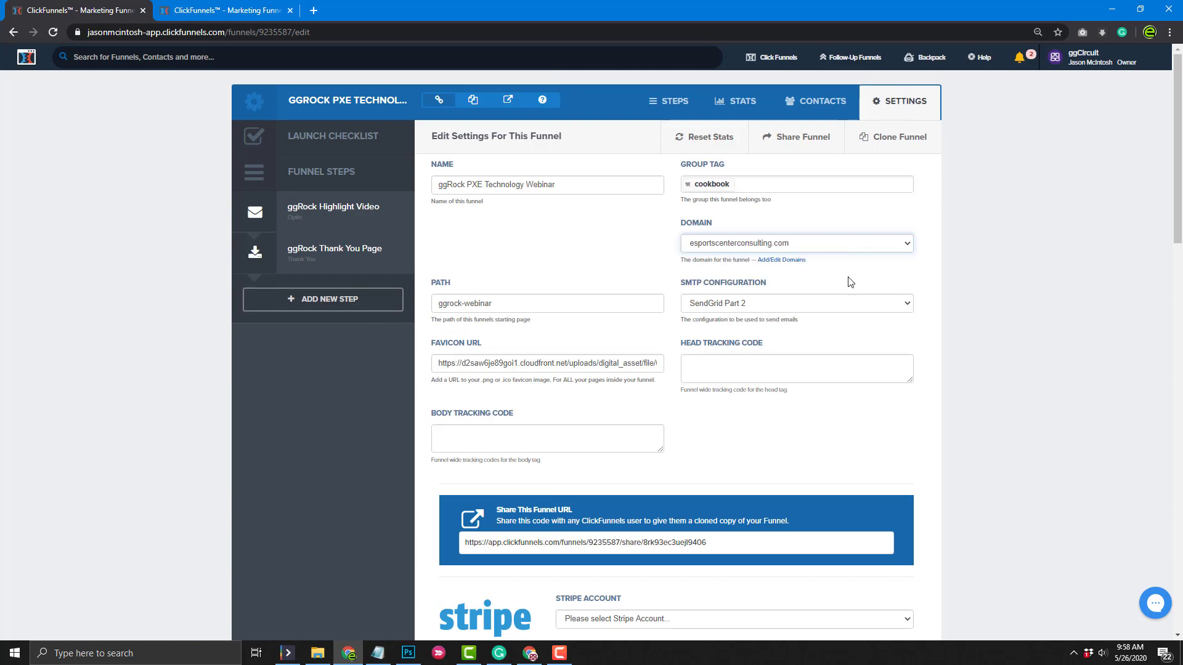
pyautogui.scroll(-20, 1063, 524)
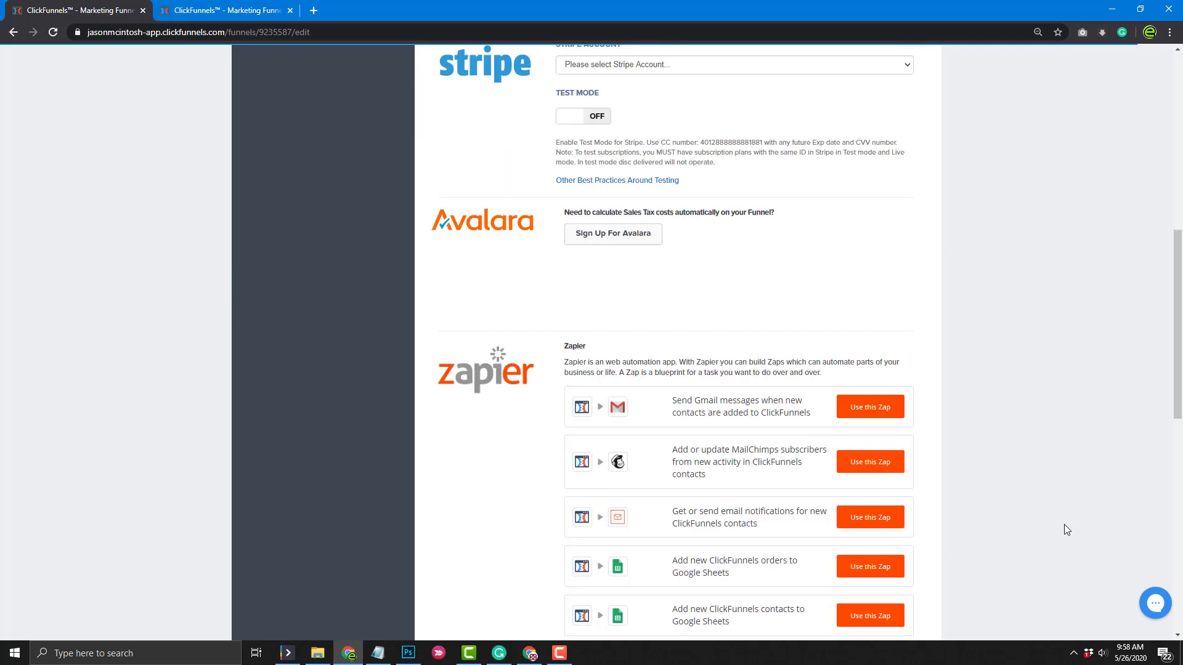
pyautogui.click(852, 549)
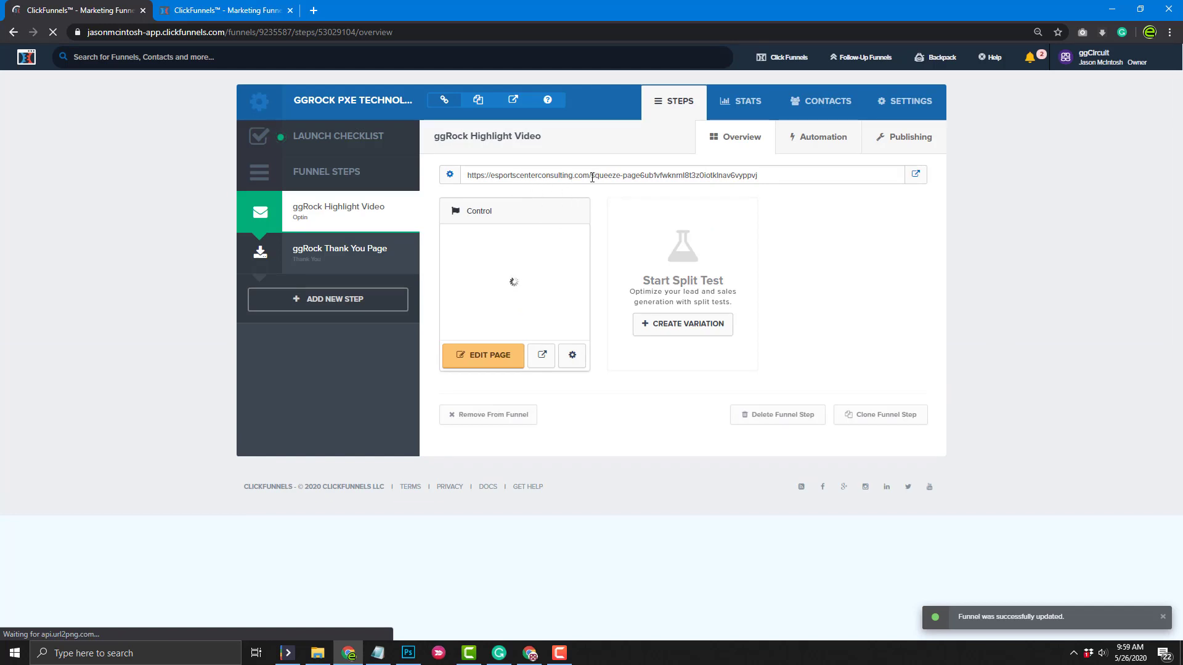
pyautogui.click(581, 361)
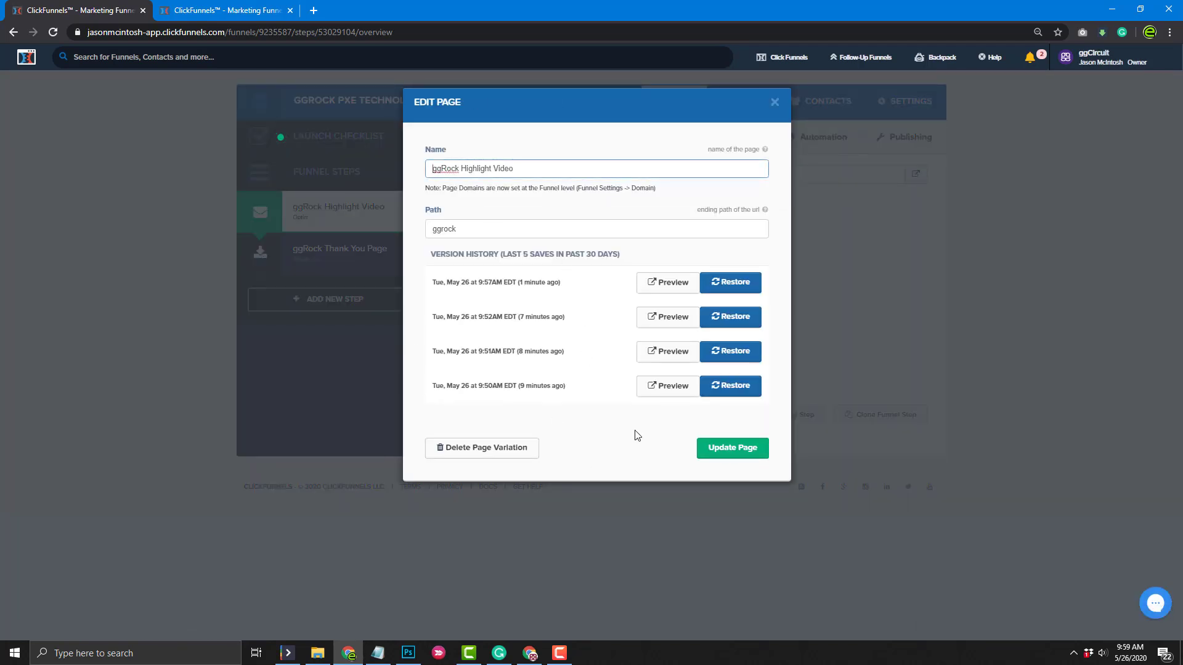
pyautogui.click(774, 102)
pyautogui.click(366, 251)
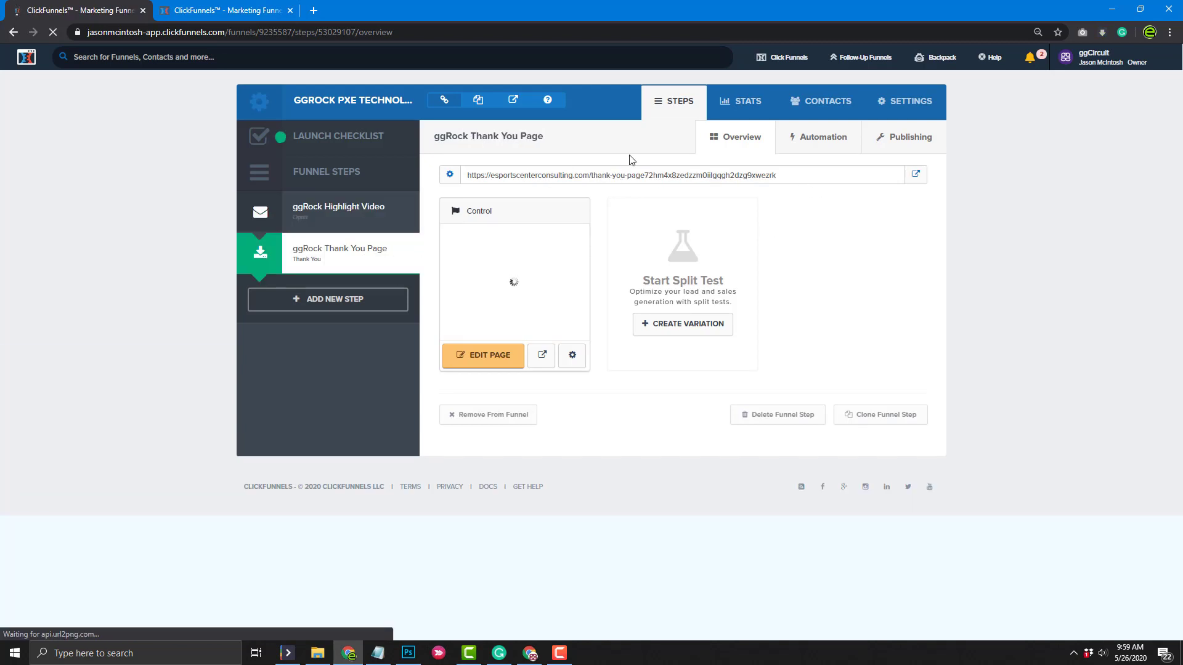
pyautogui.click(572, 355)
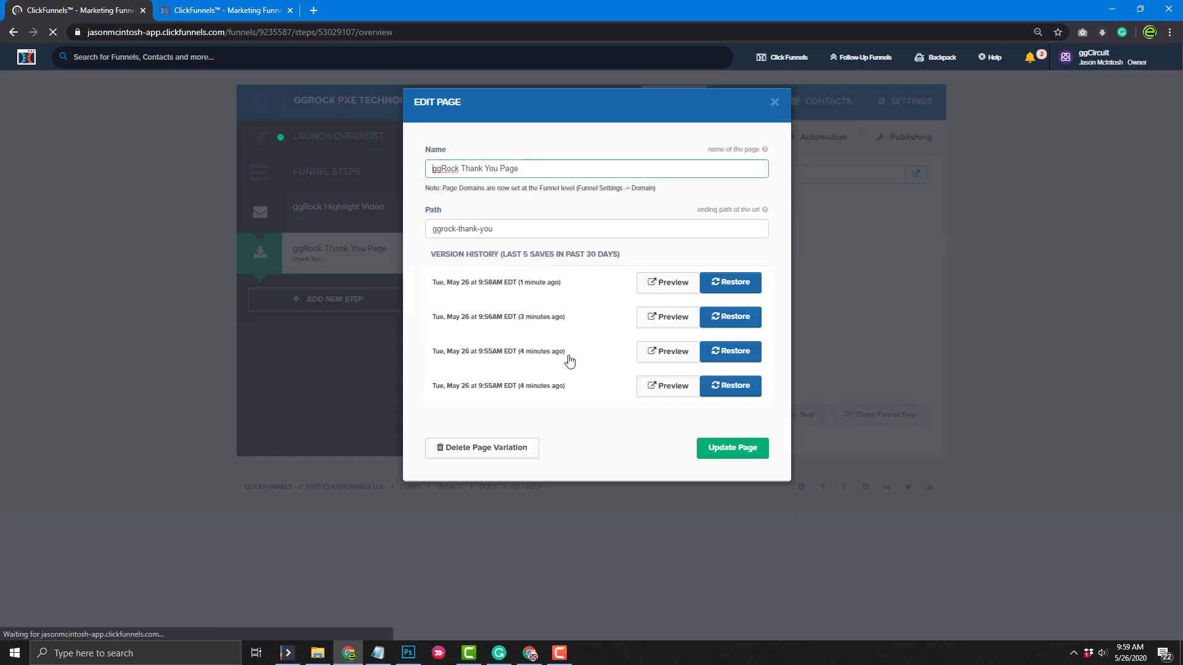
pyautogui.click(774, 102)
pyautogui.click(351, 214)
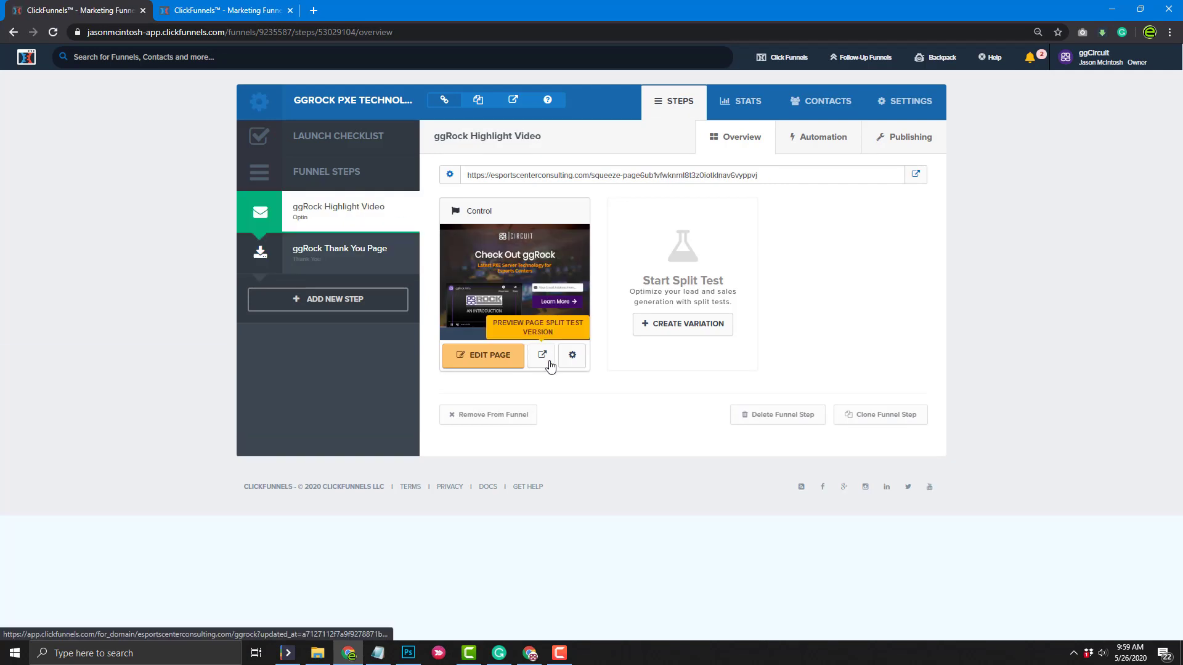
pyautogui.click(547, 364)
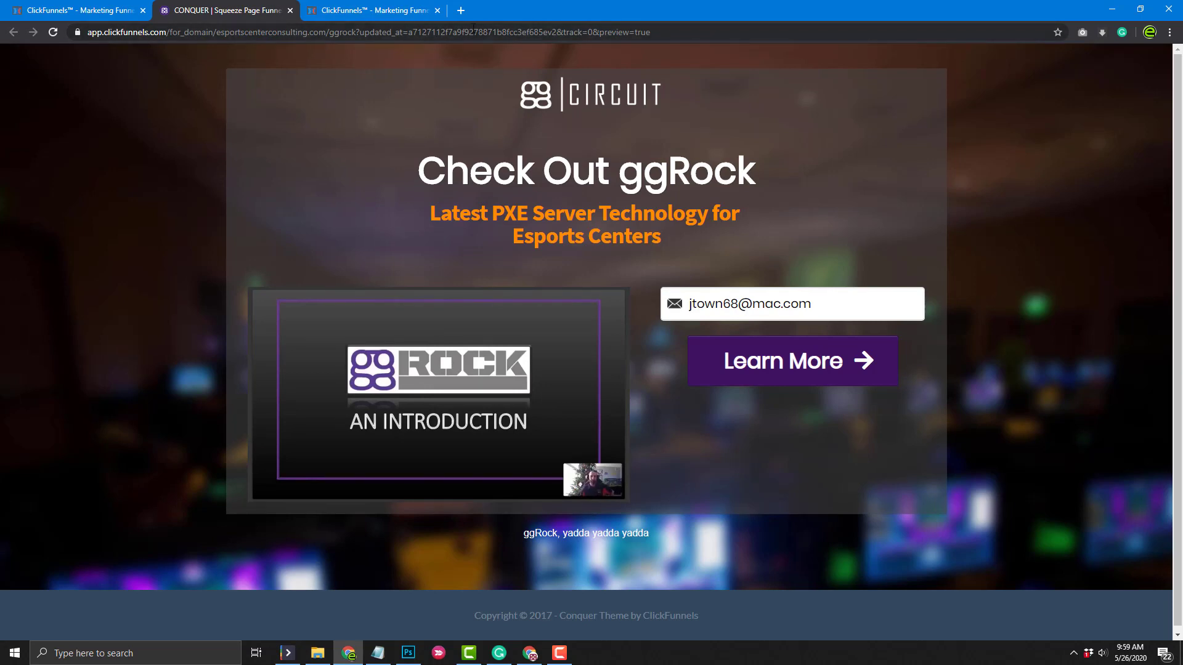
pyautogui.click(289, 12)
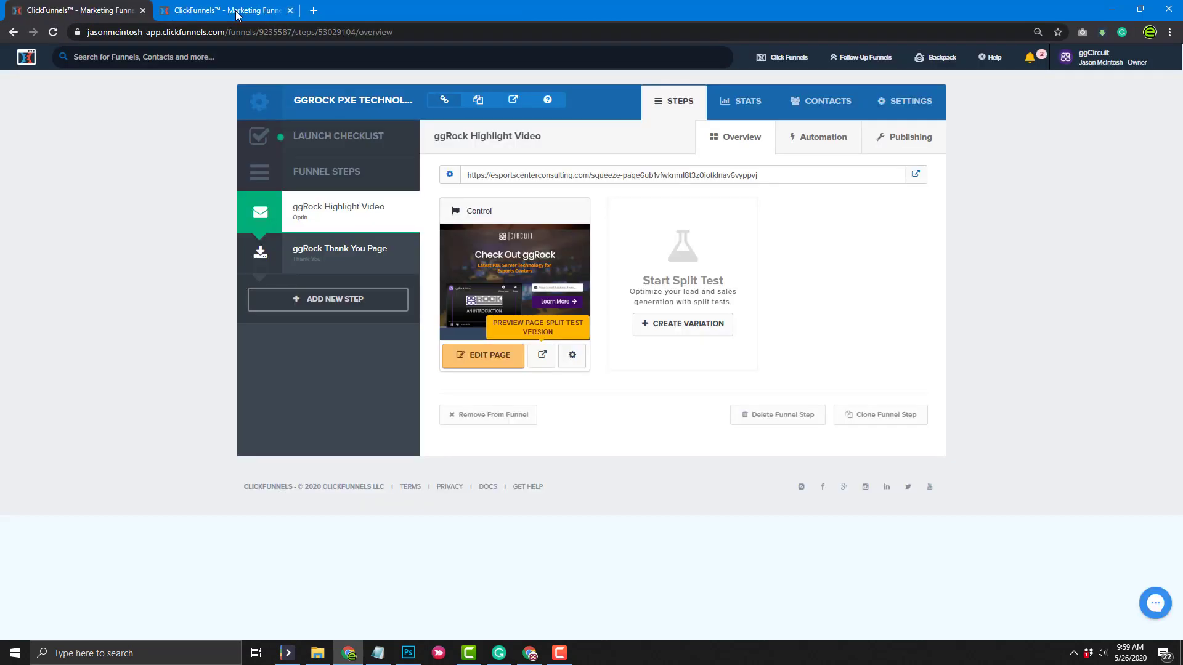
pyautogui.click(570, 357)
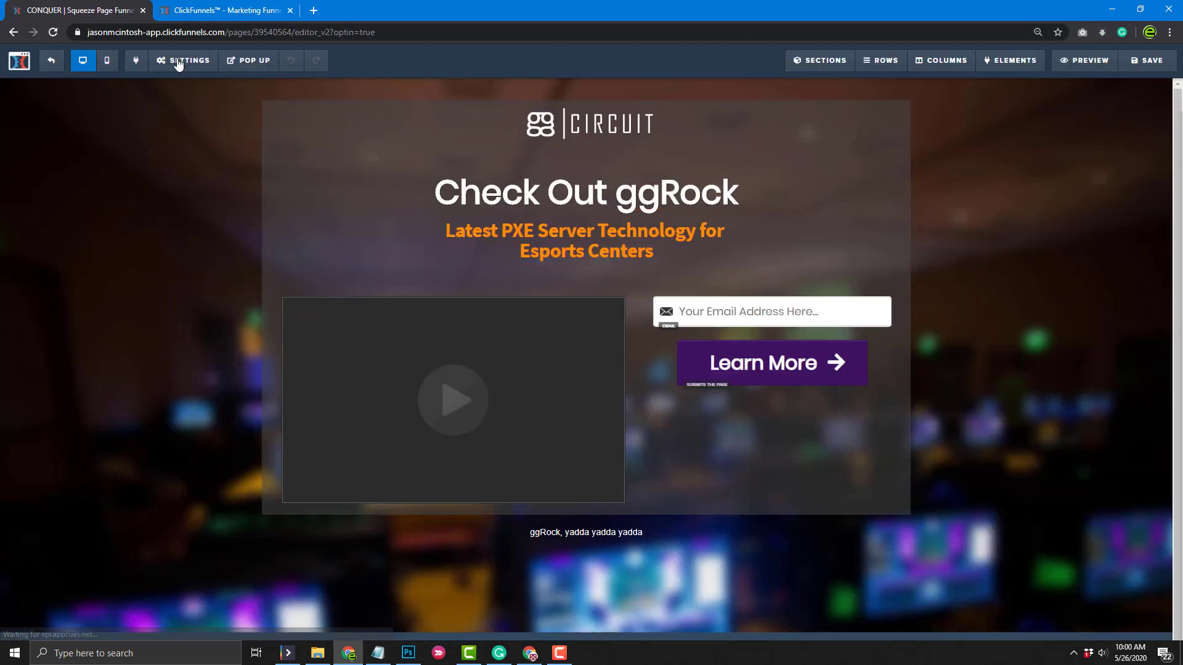
# Set the opt-in page's SEO title to 'ggRock | ggRock Webinar', save, and exit the editor
pyautogui.moveTo(176, 61)
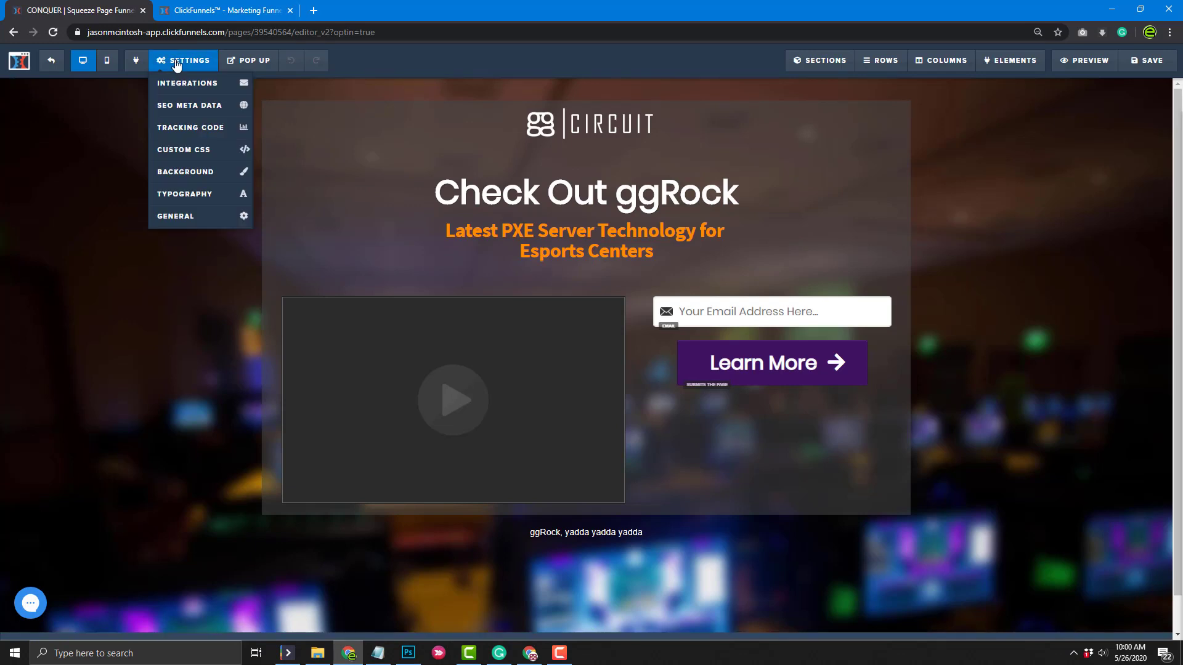
pyautogui.click(178, 105)
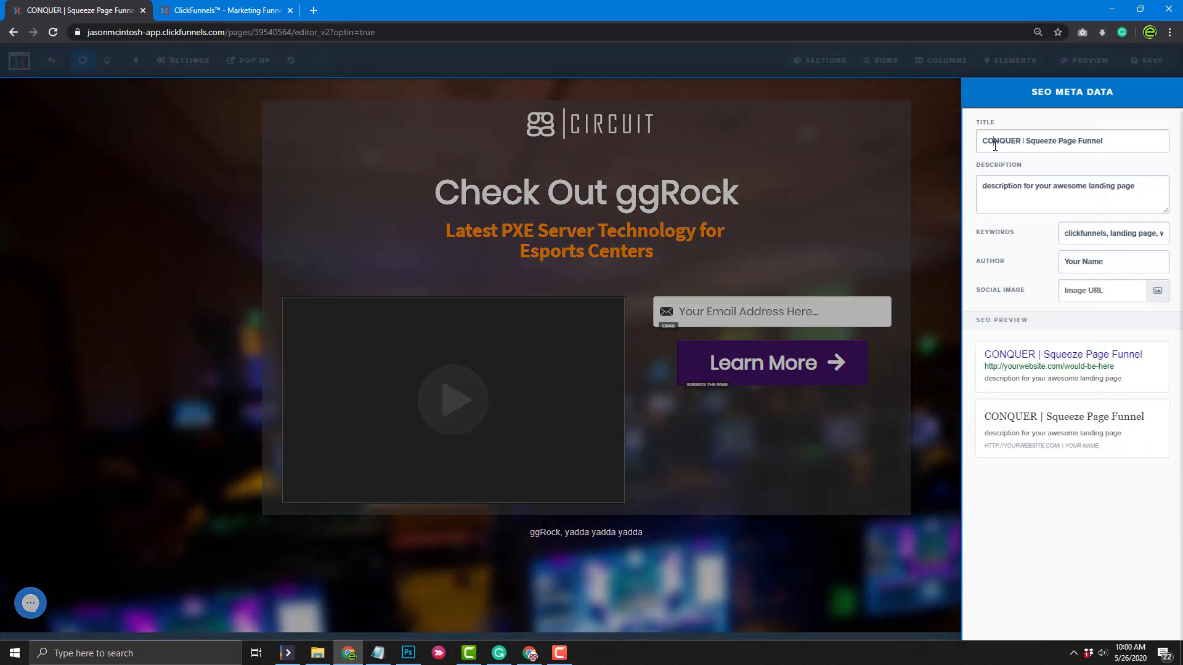
pyautogui.doubleClick(995, 143)
pyautogui.write('ggRock')
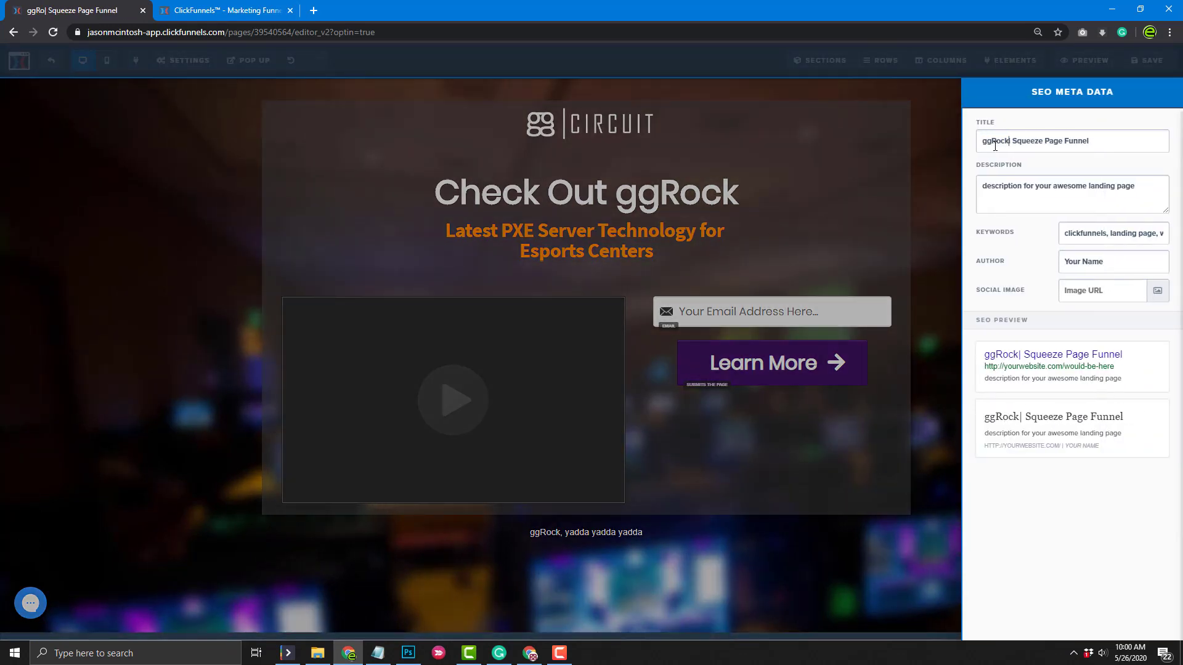
pyautogui.moveTo(1014, 140); pyautogui.dragTo(1131, 140)
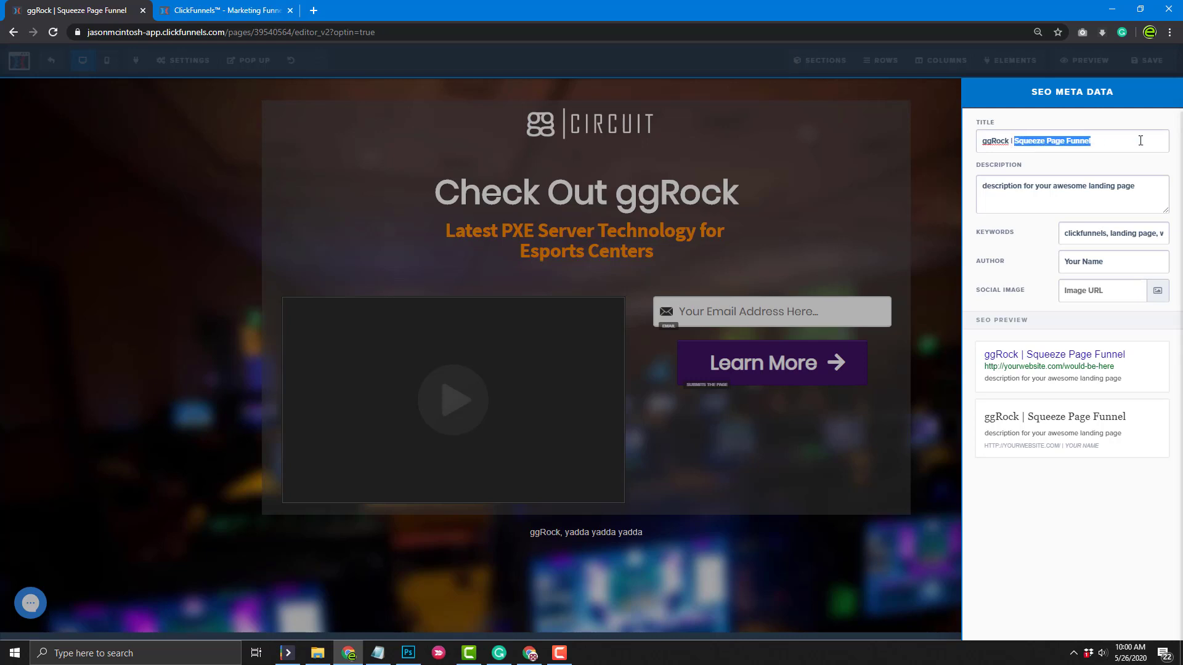
pyautogui.write('ggRock Wein')
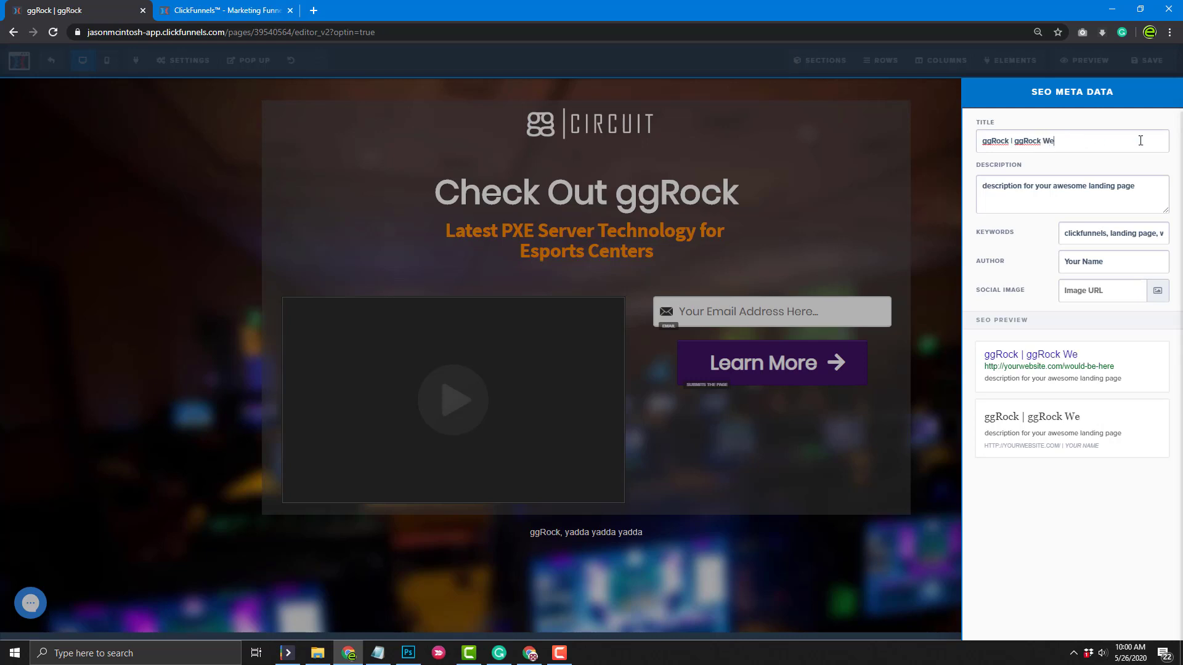
pyautogui.press('BackSpace')
pyautogui.press('BackSpace')
pyautogui.write('binar')
pyautogui.tripleClick(1140, 140)
pyautogui.hotkey('ctrl', 'c')
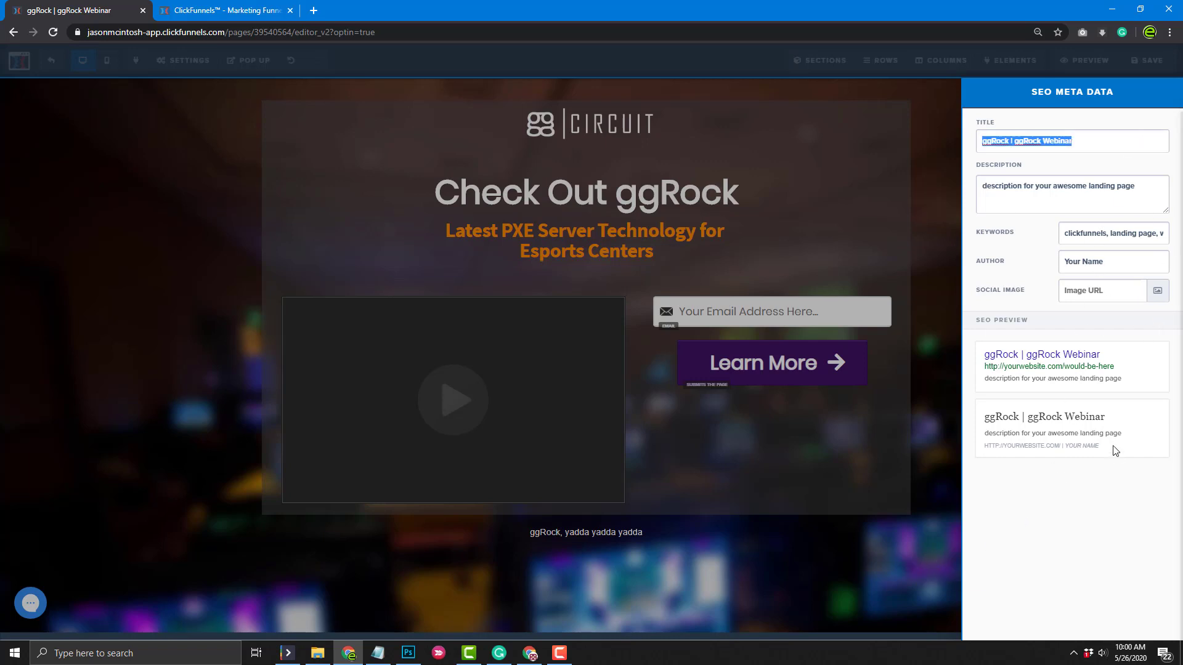
pyautogui.click(902, 591)
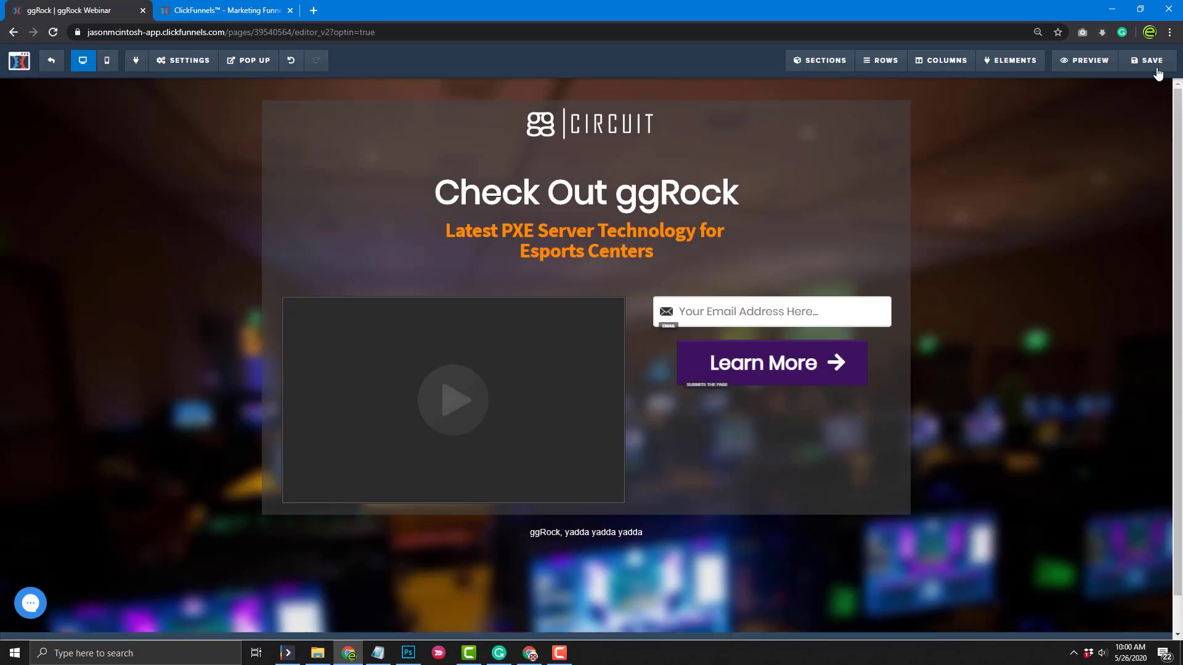
pyautogui.click(1149, 60)
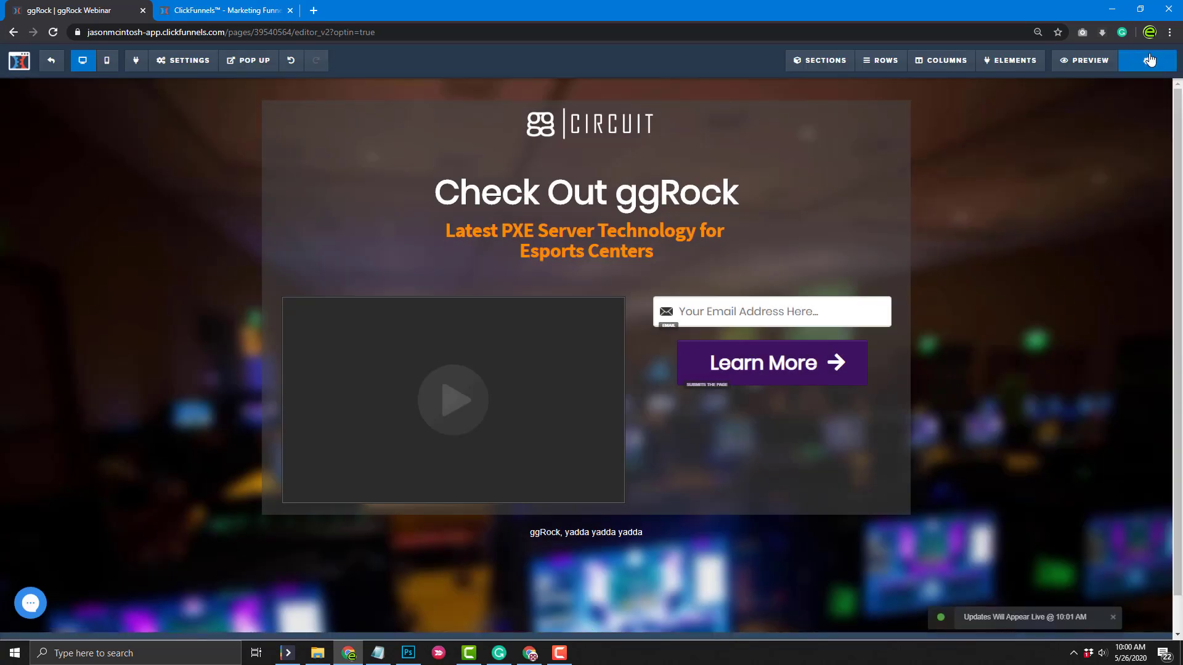
pyautogui.click(51, 61)
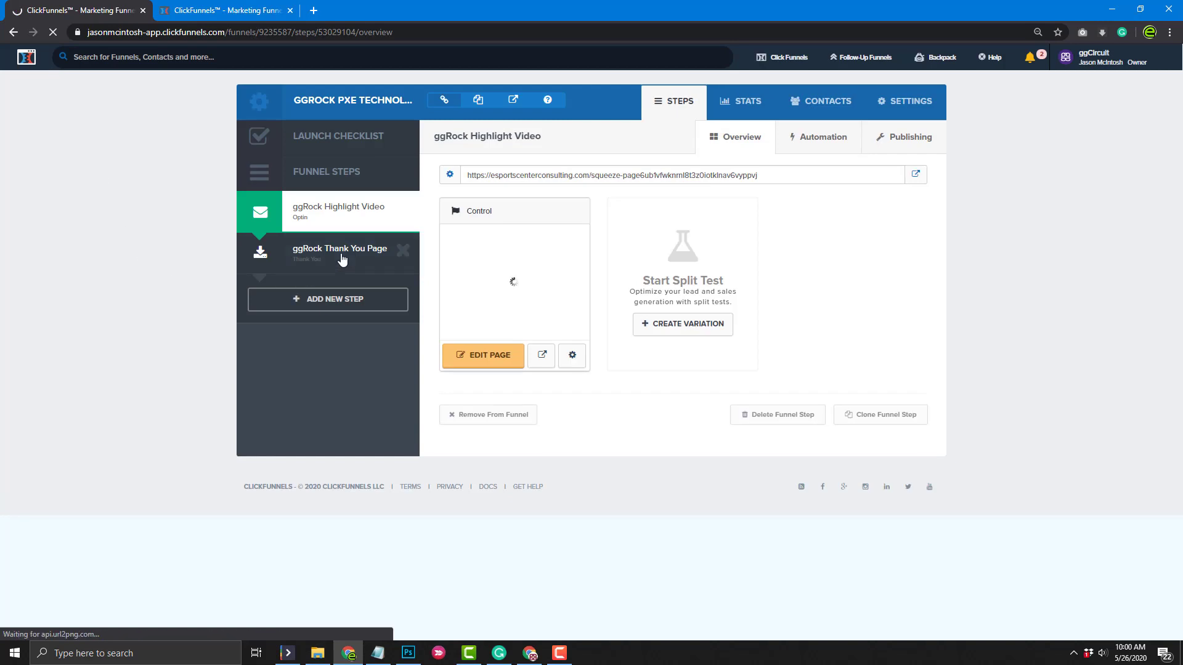
# Open the ggRock Thank You Page in the editor with its SEO meta data settings
pyautogui.click(343, 257)
pyautogui.click(482, 368)
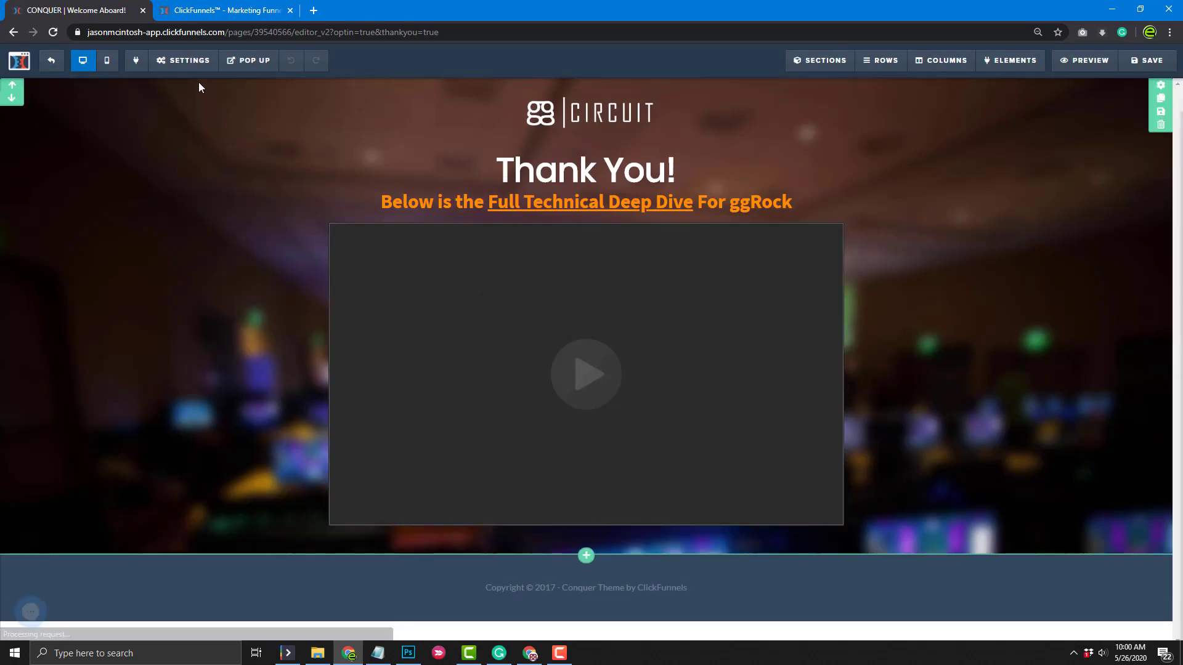
pyautogui.moveTo(179, 66)
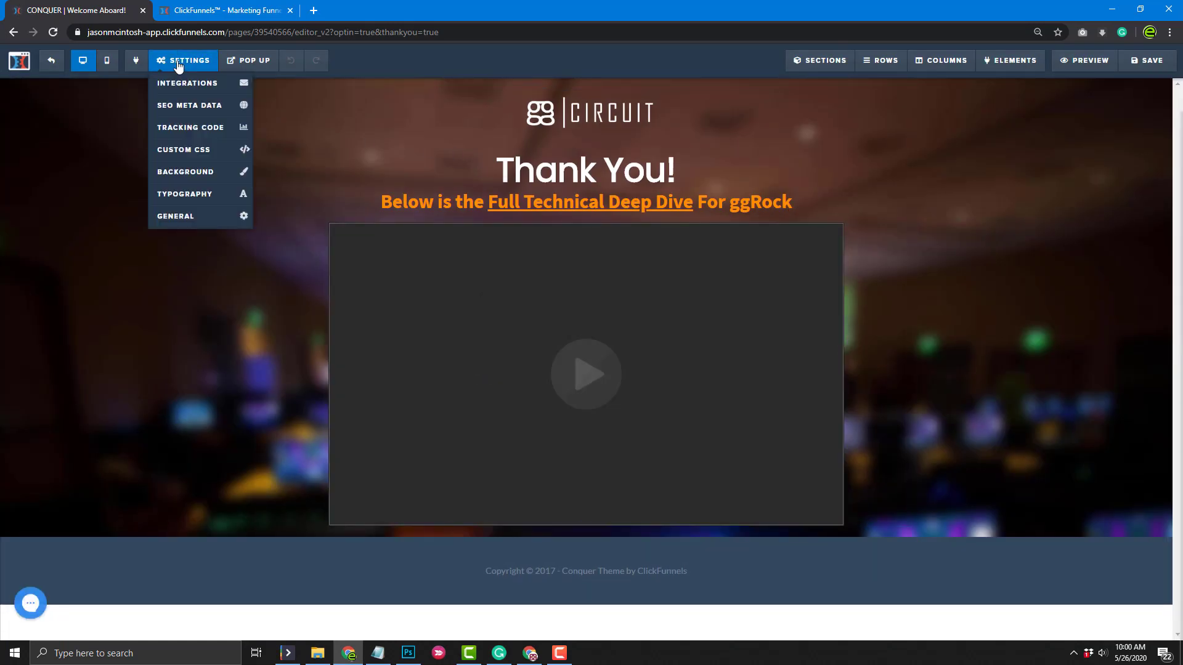
pyautogui.click(185, 105)
# Set the SEO title to 'ggRock | ggRock Thank You', save, and return to the funnel steps
pyautogui.tripleClick(1042, 140)
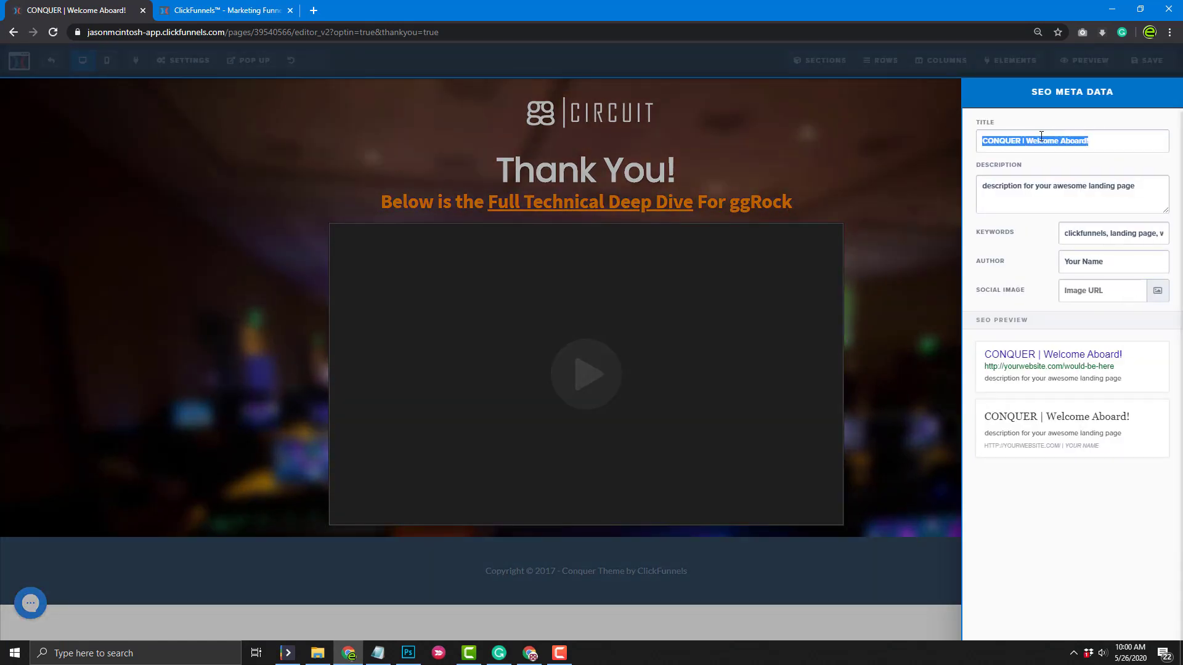
pyautogui.hotkey('ctrl', 'v')
pyautogui.doubleClick(1058, 141)
pyautogui.write('Thank You')
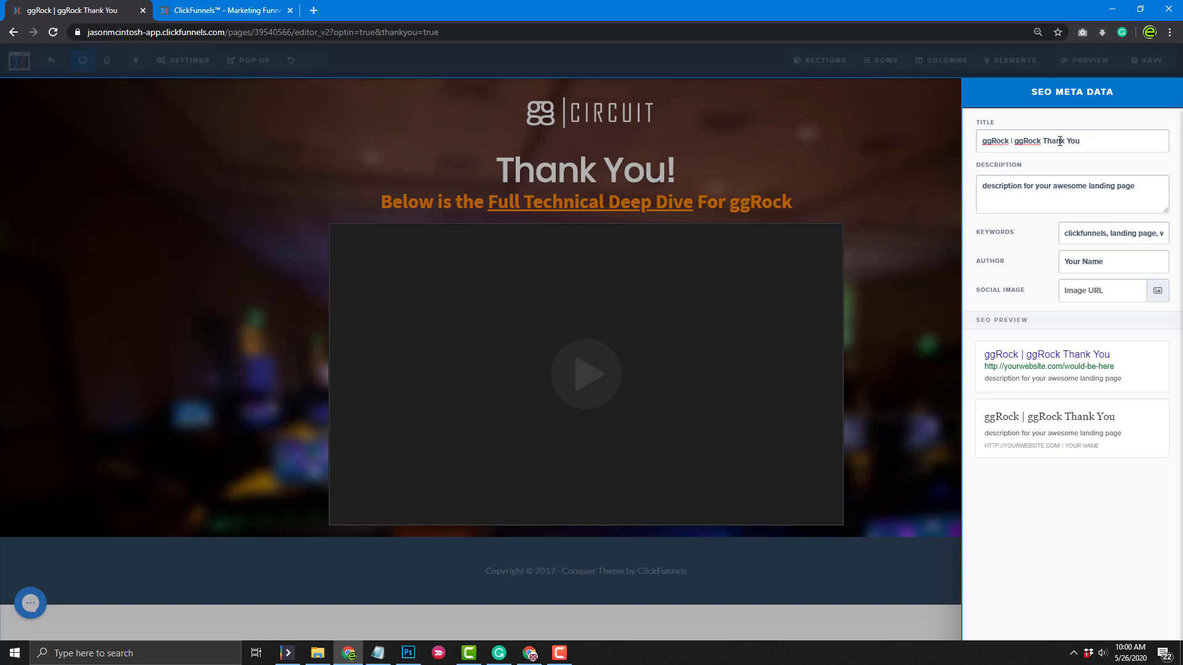
pyautogui.click(905, 228)
pyautogui.click(1140, 62)
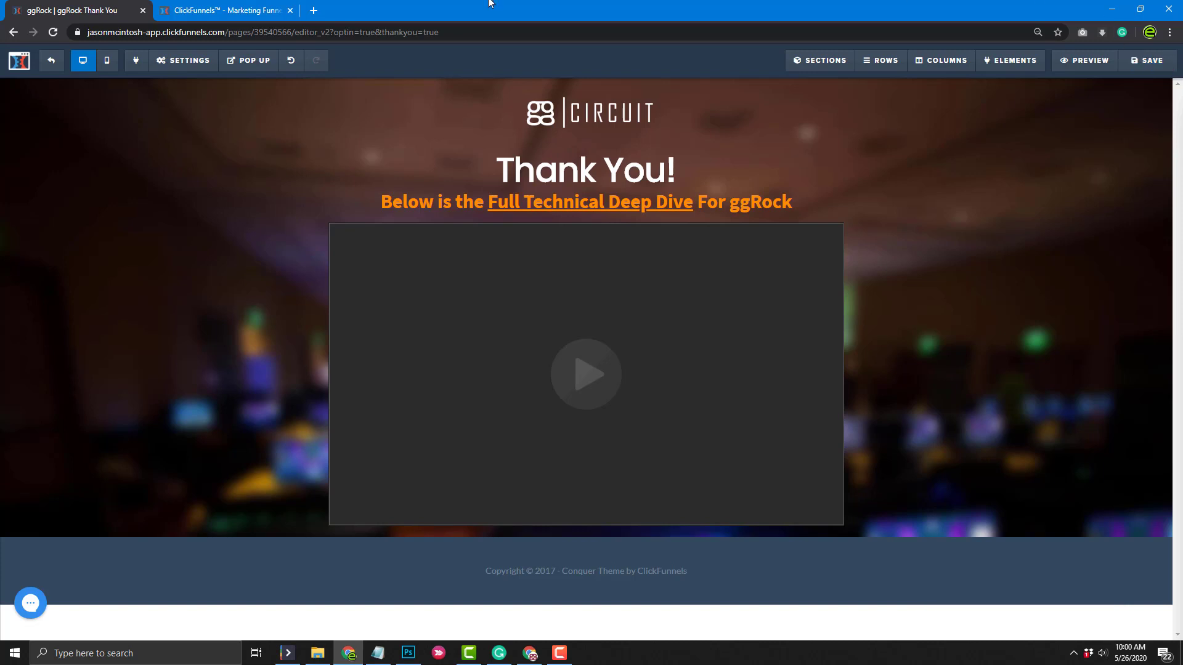
pyautogui.click(290, 10)
pyautogui.click(44, 67)
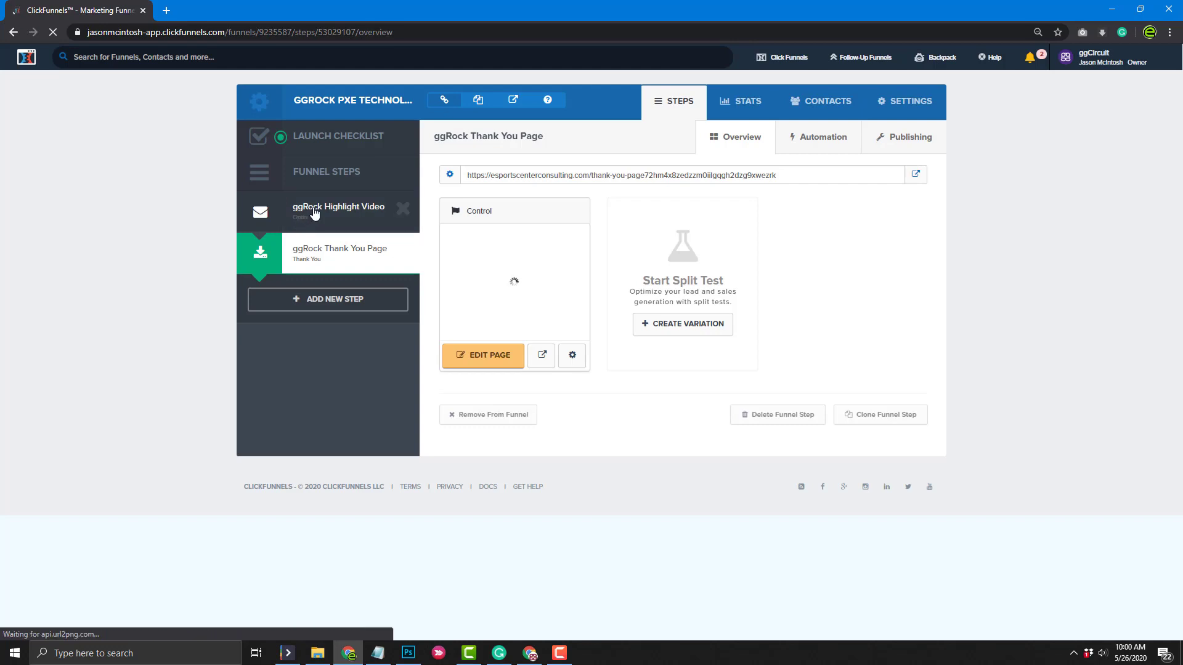
# Add a new opt-in email on the ggRock Highlight Video step's Automation tab
pyautogui.click(313, 211)
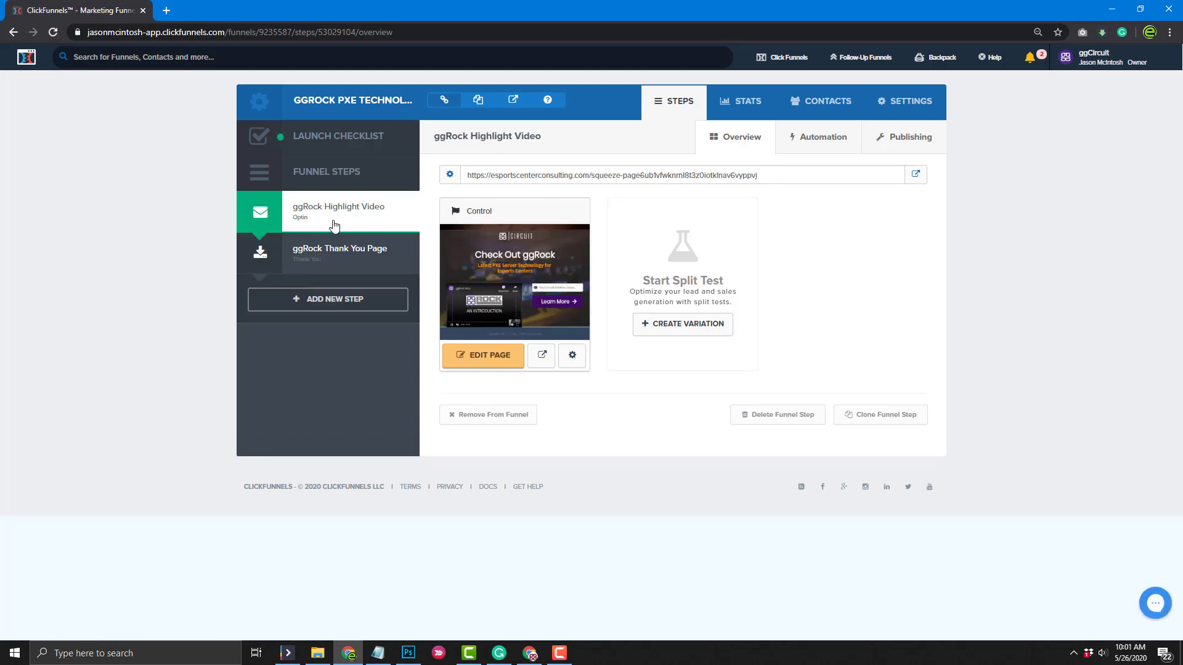
pyautogui.click(832, 145)
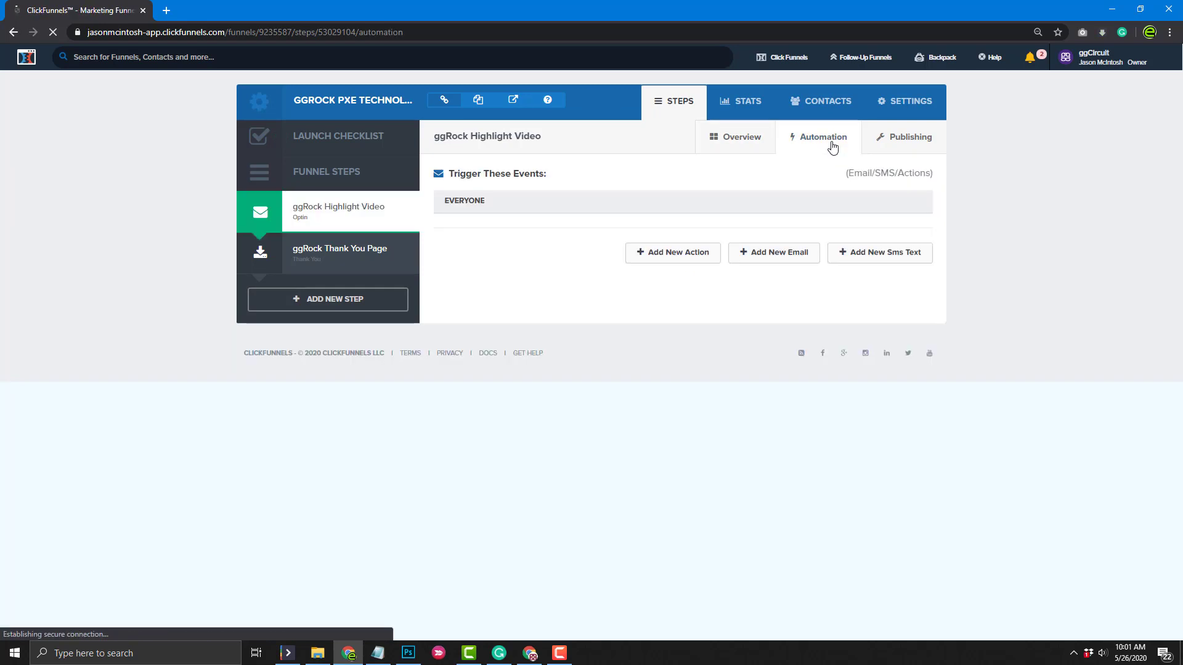
pyautogui.click(781, 261)
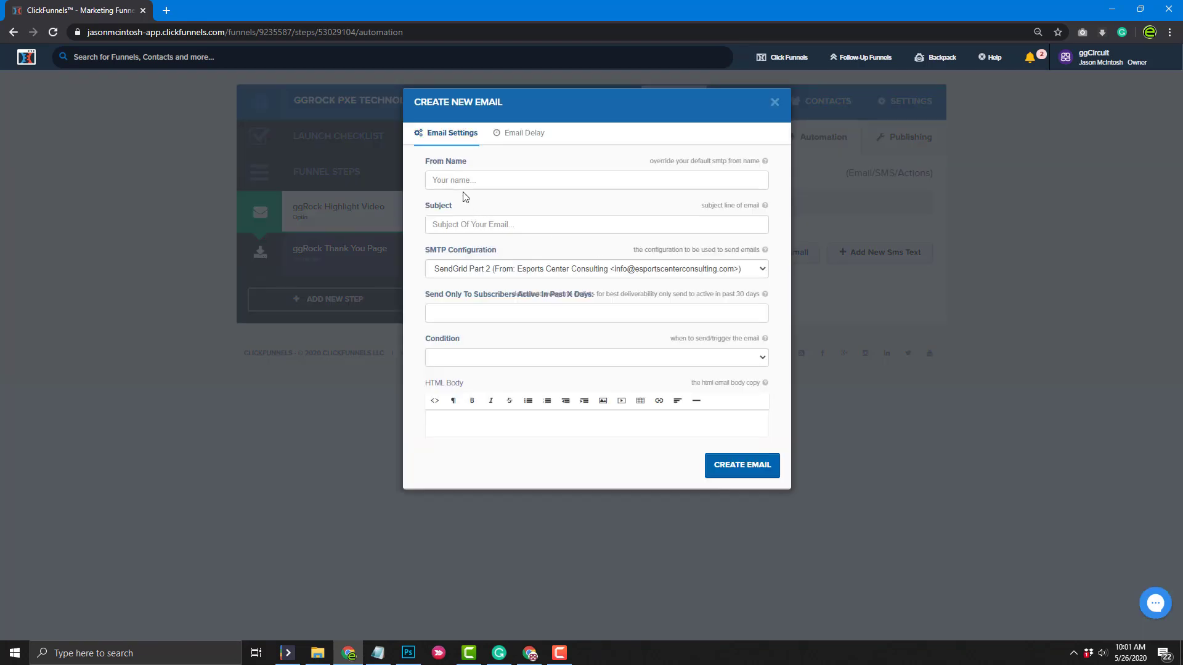
# Enter sender name ggRock and subject 'Thanks for learning about ggRock, LINKS INSIDE'
pyautogui.click(460, 178)
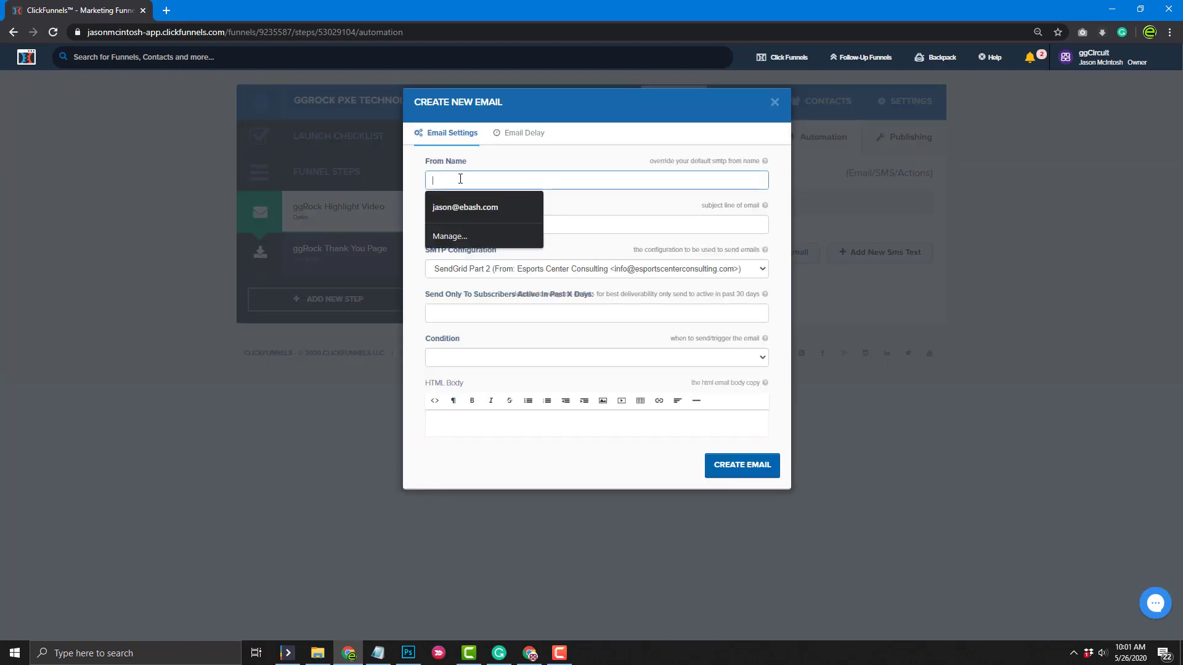
pyautogui.write('ggCircuit')
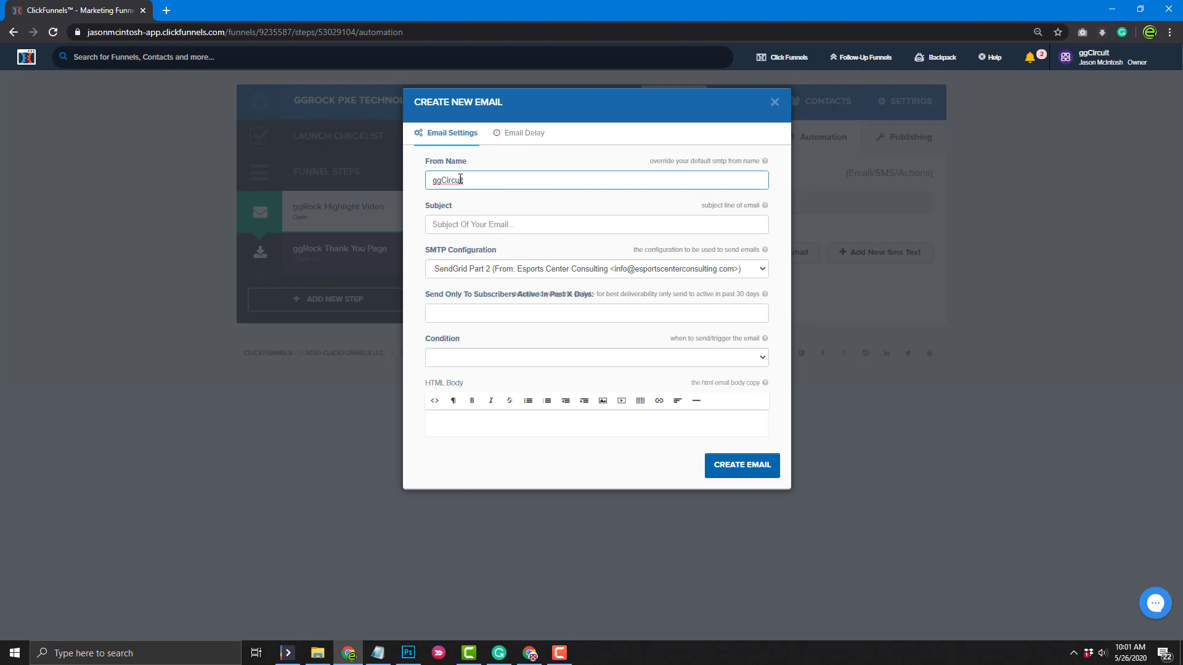
pyautogui.press('BackSpace')
pyautogui.press('BackSpace')
pyautogui.write('Rock')
pyautogui.press('Tab')
pyautogui.write('Thanks ')
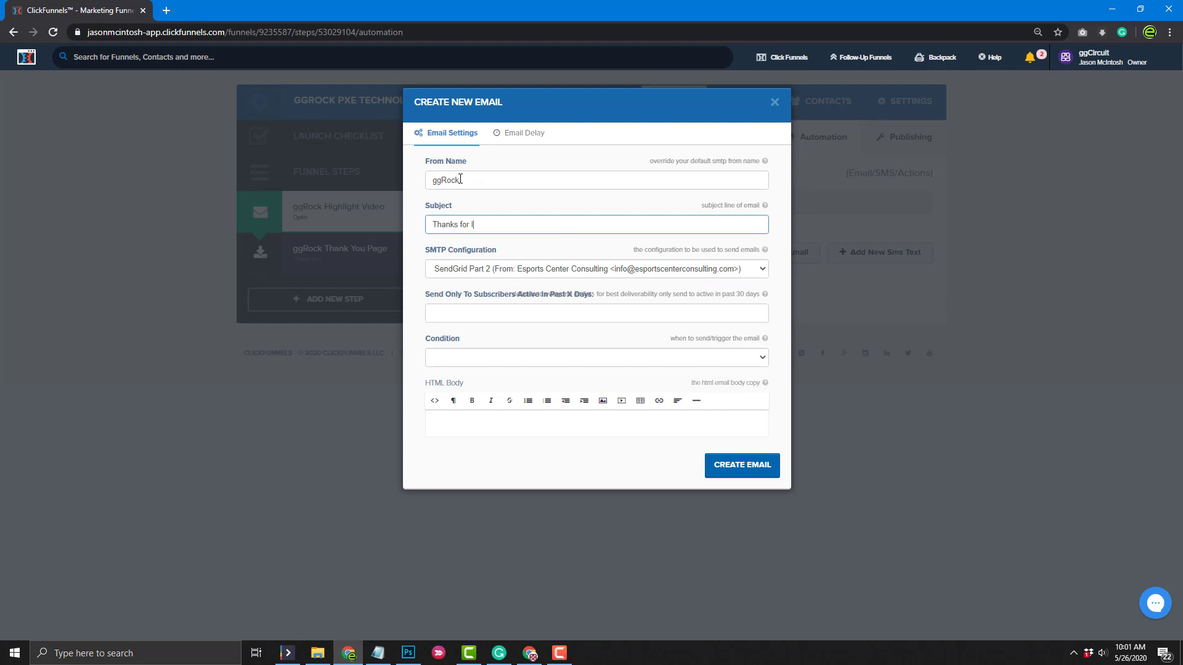
pyautogui.write('for learning about ggRock')
pyautogui.write(', LINKS INSIDE')
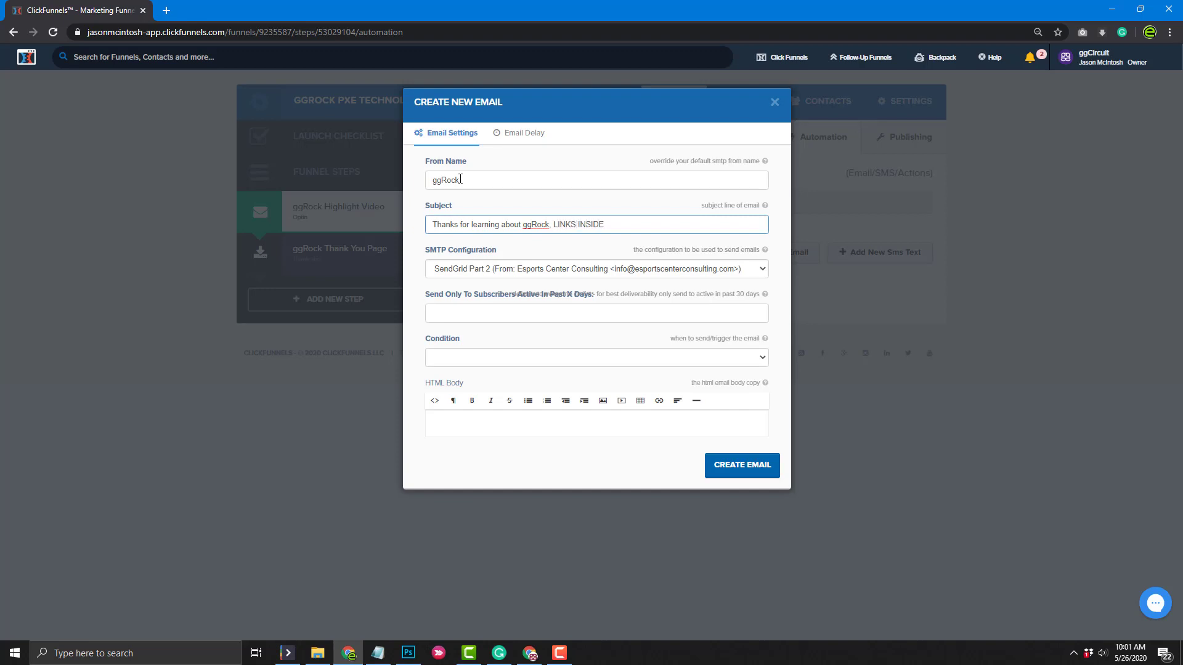
pyautogui.click(414, 263)
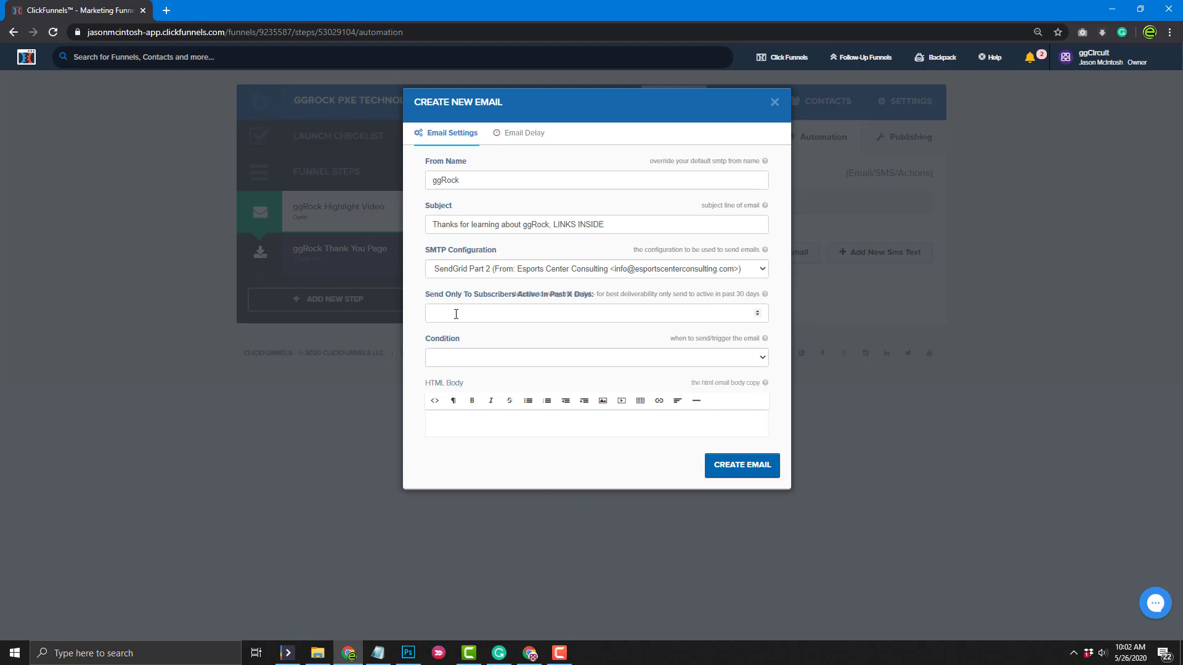
# Write the thank-you intro line saying the videos and information sheet are below
pyautogui.click(471, 417)
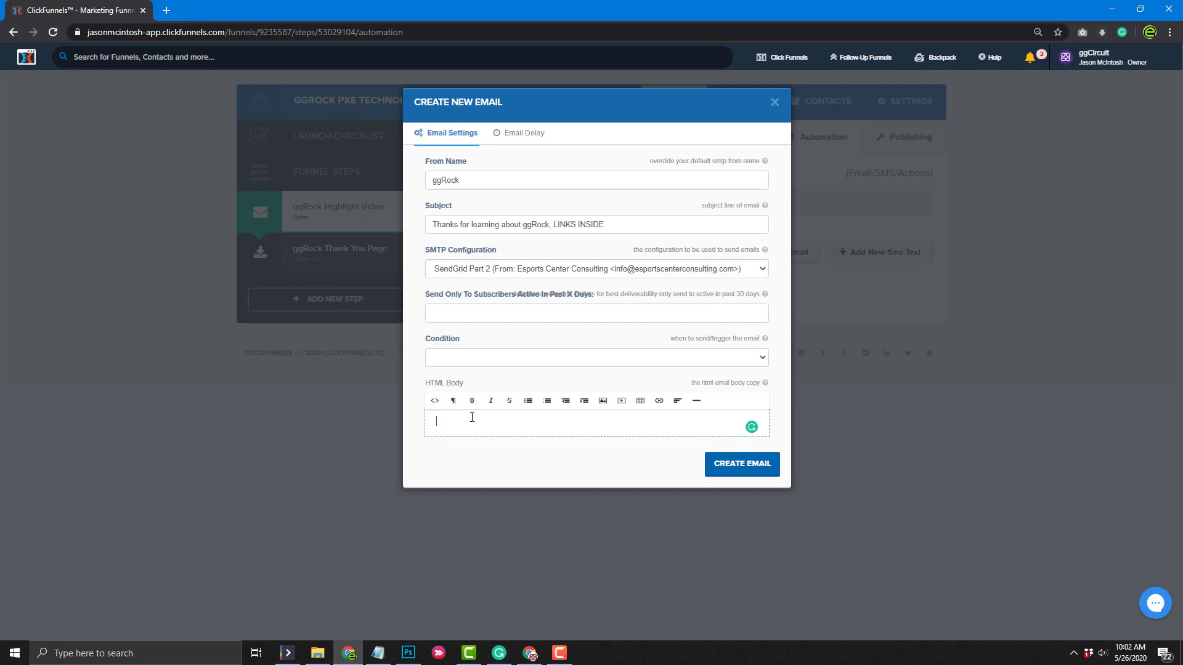
pyautogui.write('tHA')
pyautogui.write('nks for learning aob')
pyautogui.write('out')
pyautogui.write('video')
pyautogui.write('s and informatio')
pyautogui.write('n she')
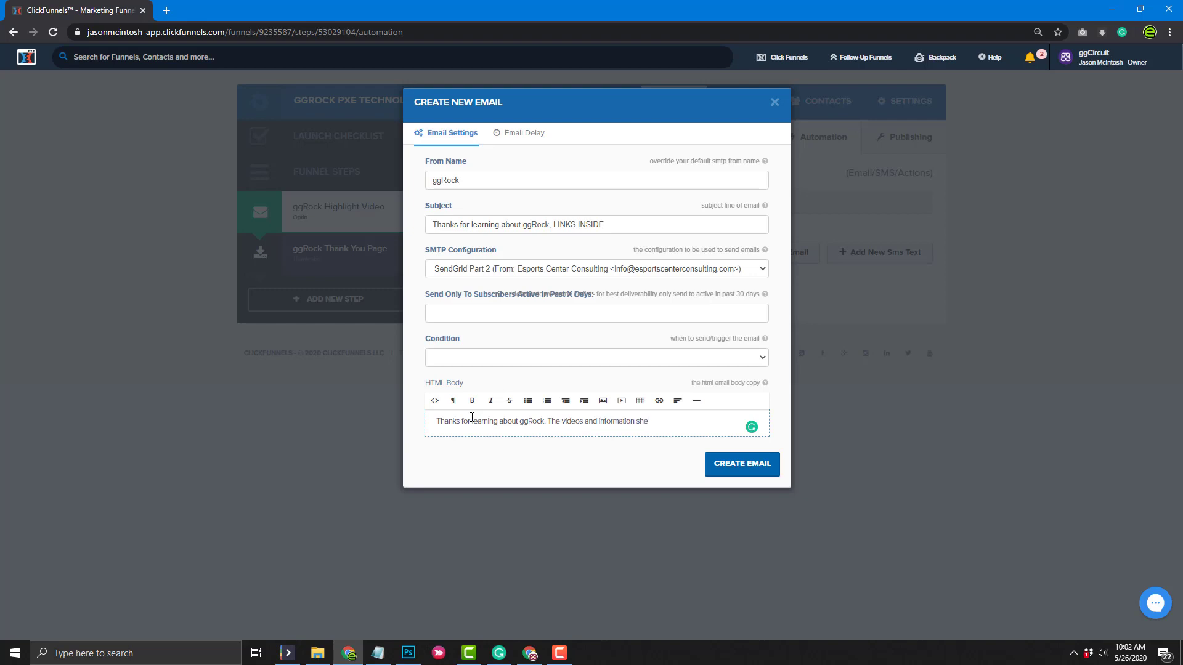
pyautogui.write('et are below.')
pyautogui.press('Return')
pyautogui.press('Return')
pyautogui.press('Return')
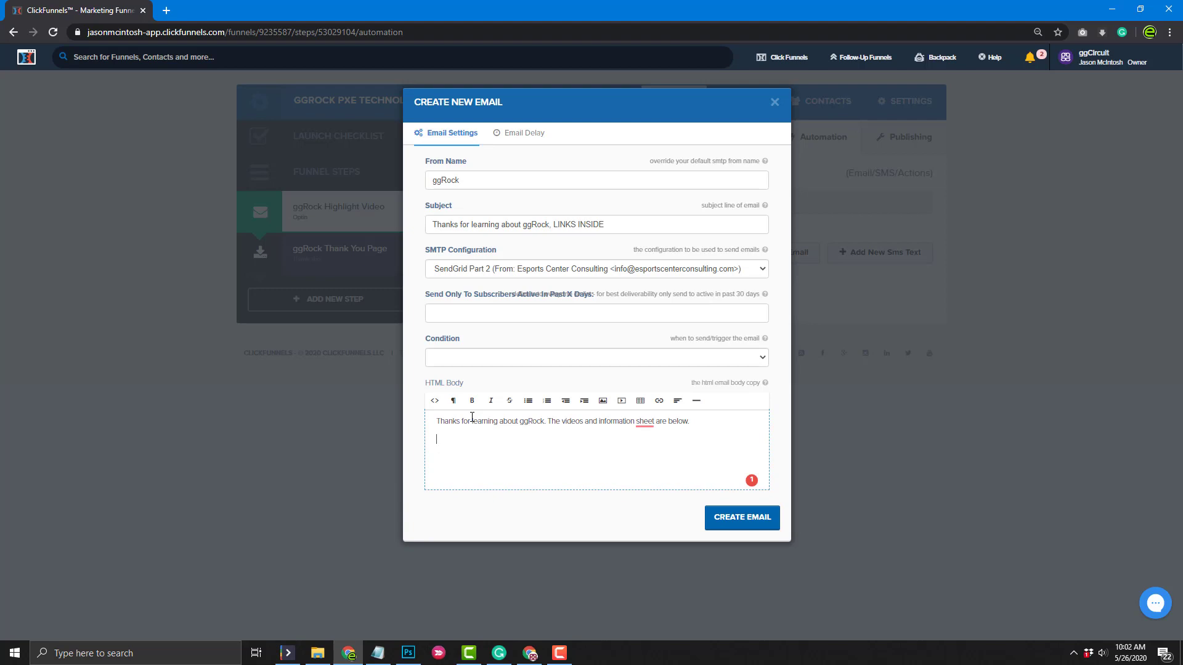
# Add lines for ggRock Highlight Video, ggRock Technical Deep Dive and ggRock One Sheet Information
pyautogui.write('ggRock Highlight Video')
pyautogui.press('Return')
pyautogui.write('ggRock ')
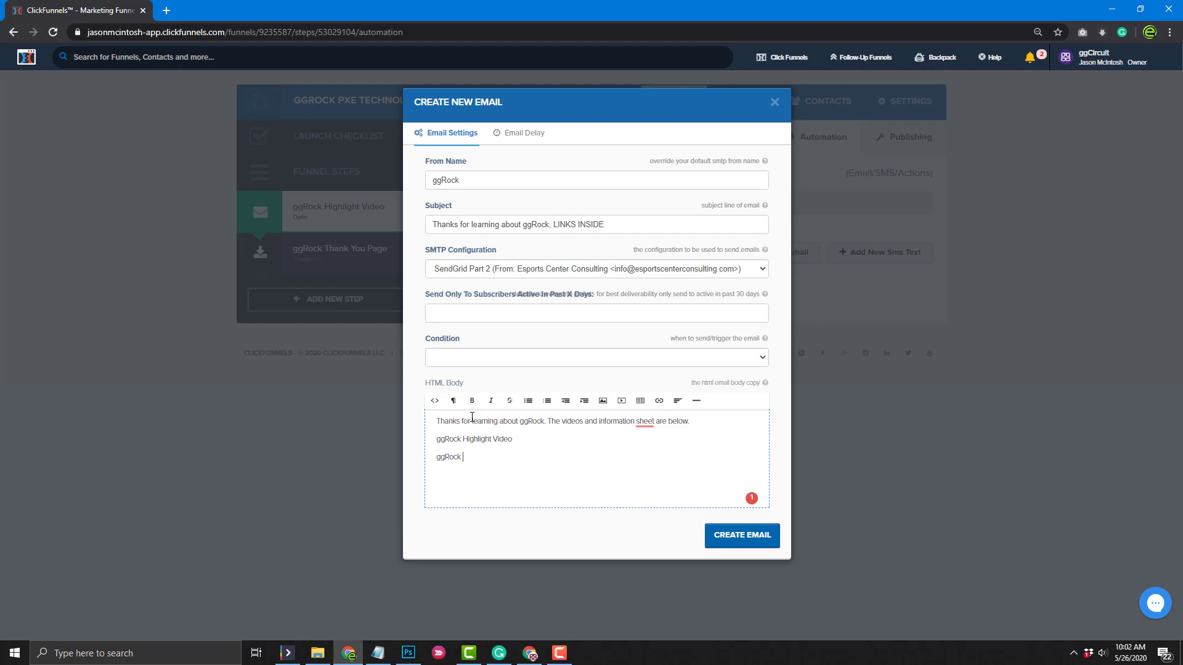
pyautogui.write('technical Deep Dive')
pyautogui.press('Return')
pyautogui.write('ggRock')
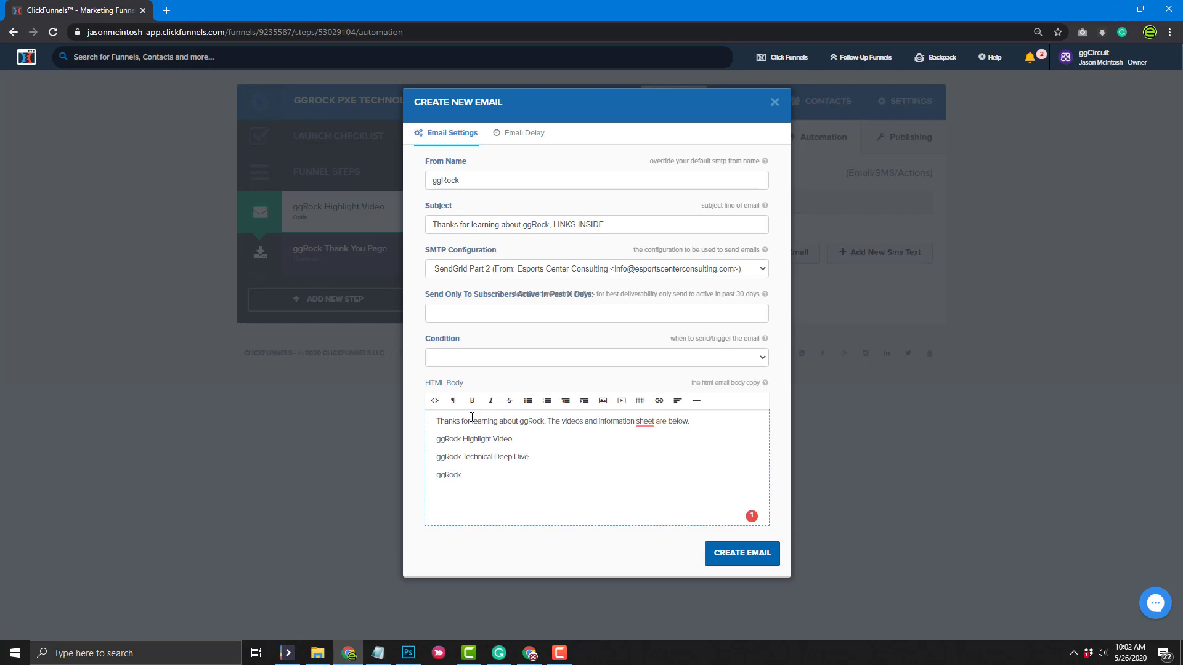
pyautogui.write(' One Sheet Informaiton')
pyautogui.press('BackSpace')
pyautogui.press('BackSpace')
pyautogui.press('BackSpace')
pyautogui.press('BackSpace')
# Fix the One Sheet Information typo and link the Highlight Video line to its YouTube URL in a new tab
pyautogui.write('tion')
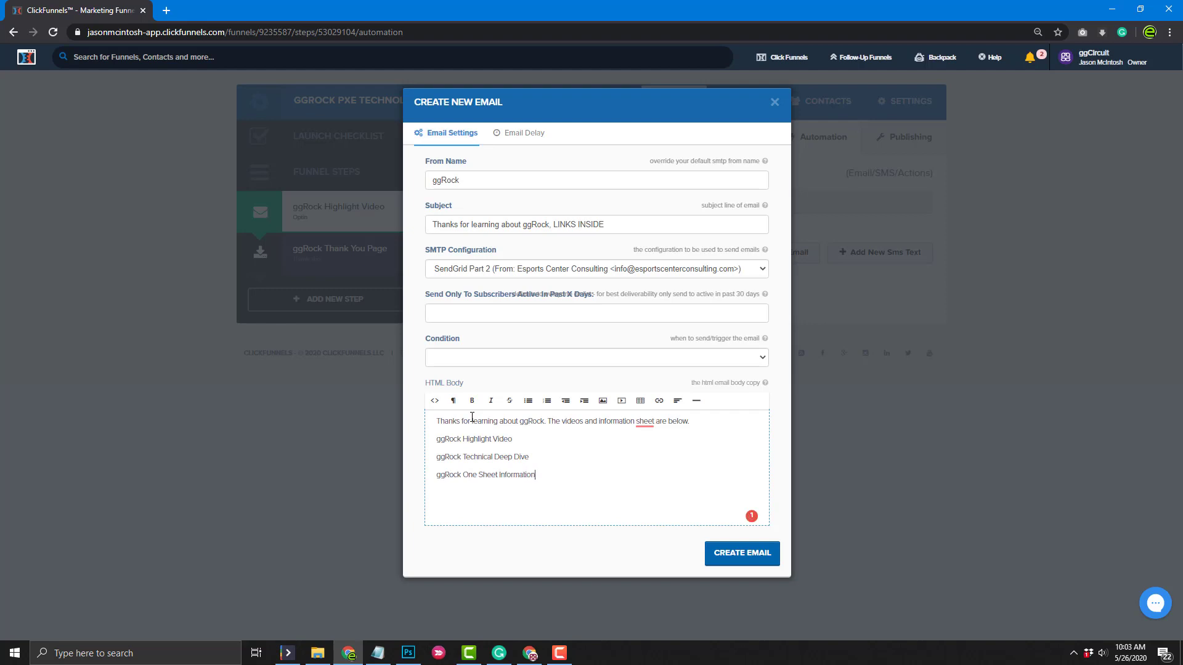
pyautogui.click(378, 653)
pyautogui.click(573, 182)
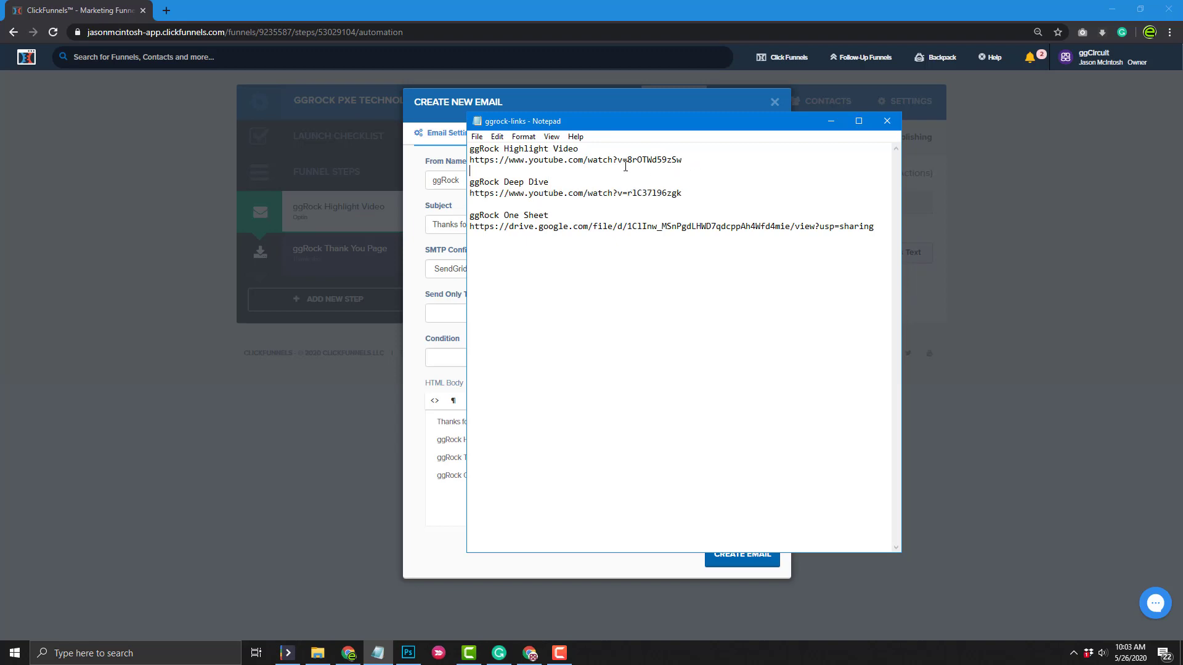
pyautogui.moveTo(625, 166); pyautogui.dragTo(463, 162)
pyautogui.hotkey('ctrl', 'c')
pyautogui.click(460, 462)
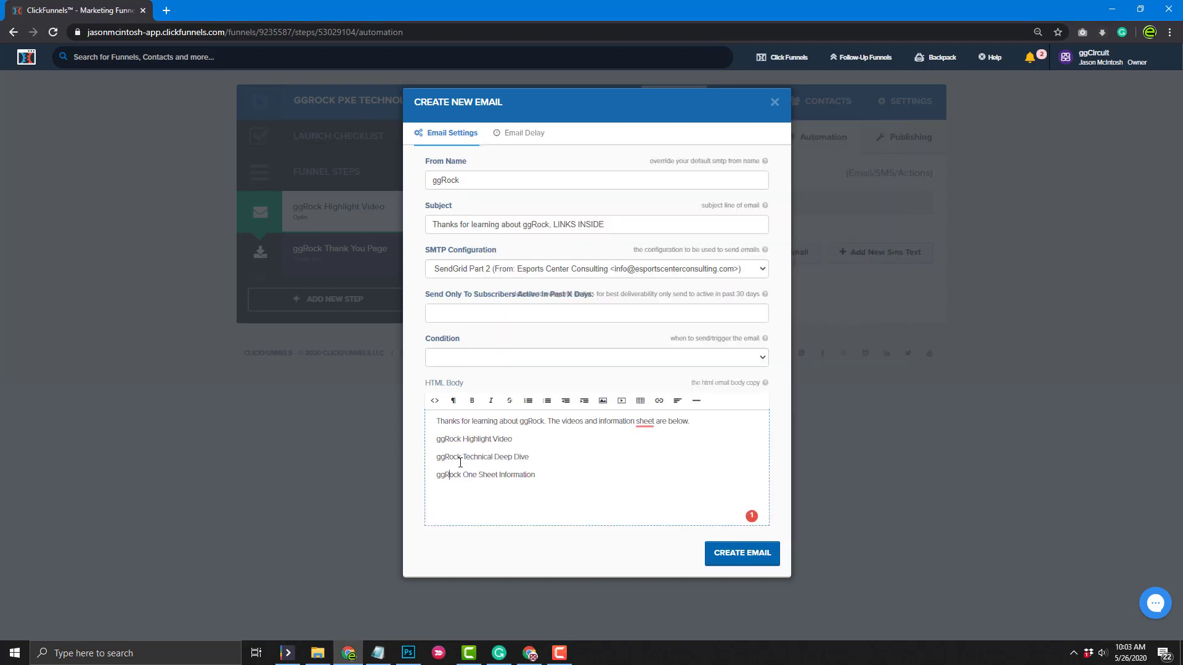
pyautogui.moveTo(521, 438); pyautogui.dragTo(433, 441)
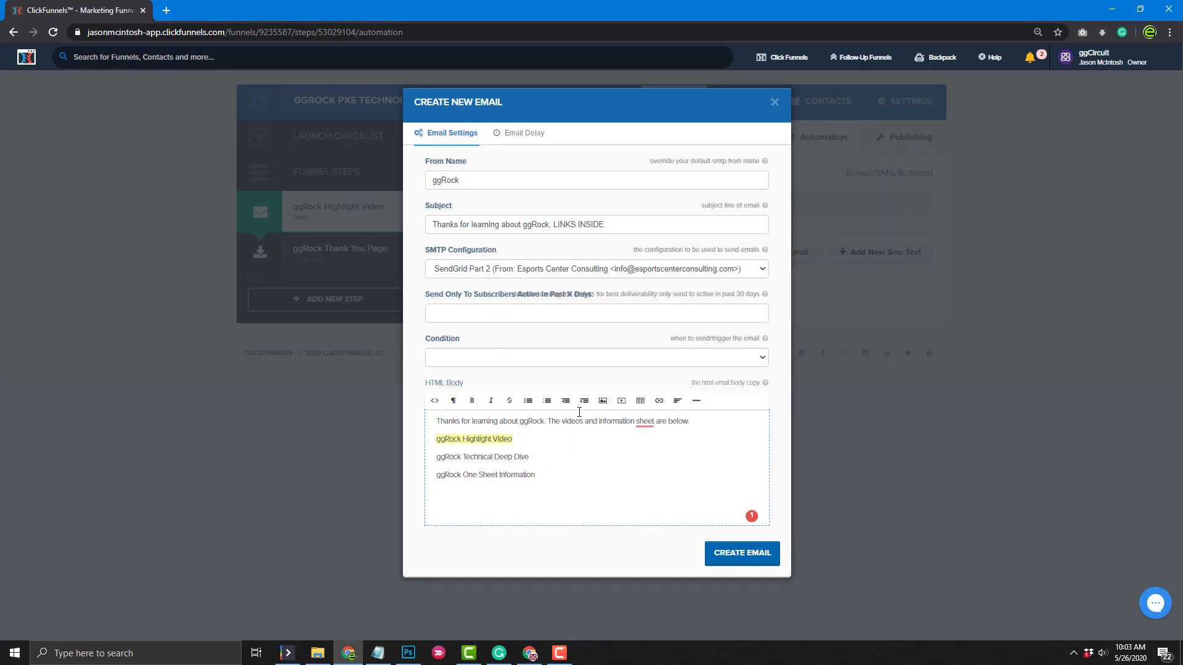
pyautogui.click(659, 400)
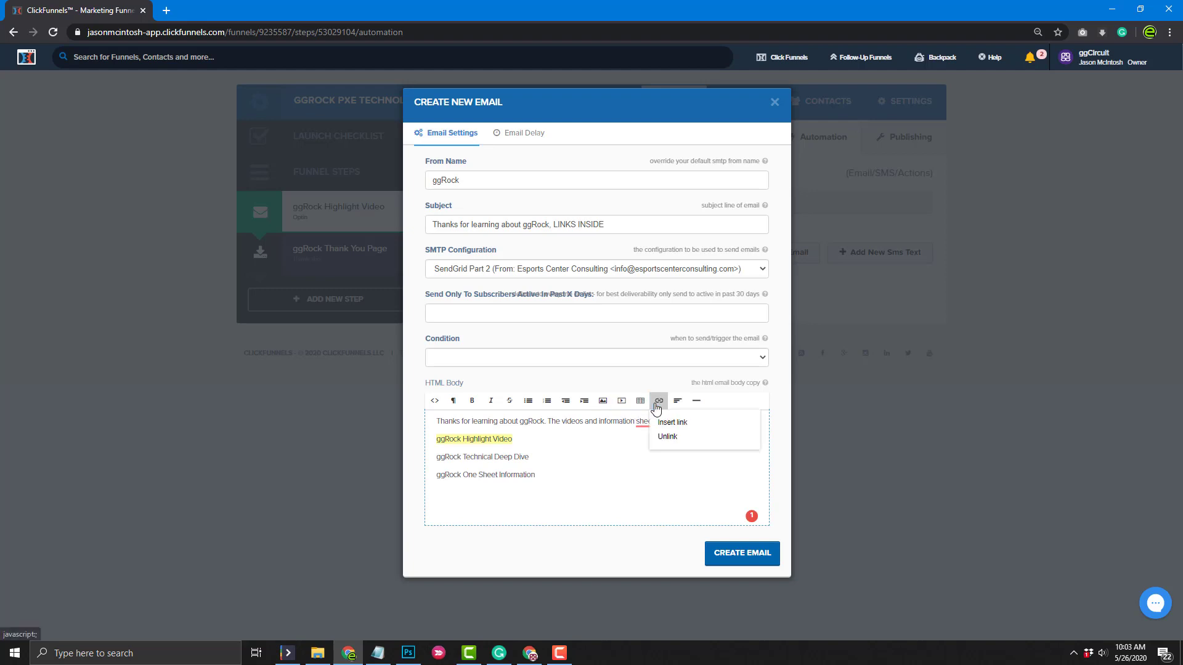
pyautogui.click(682, 429)
pyautogui.hotkey('ctrl', 'v')
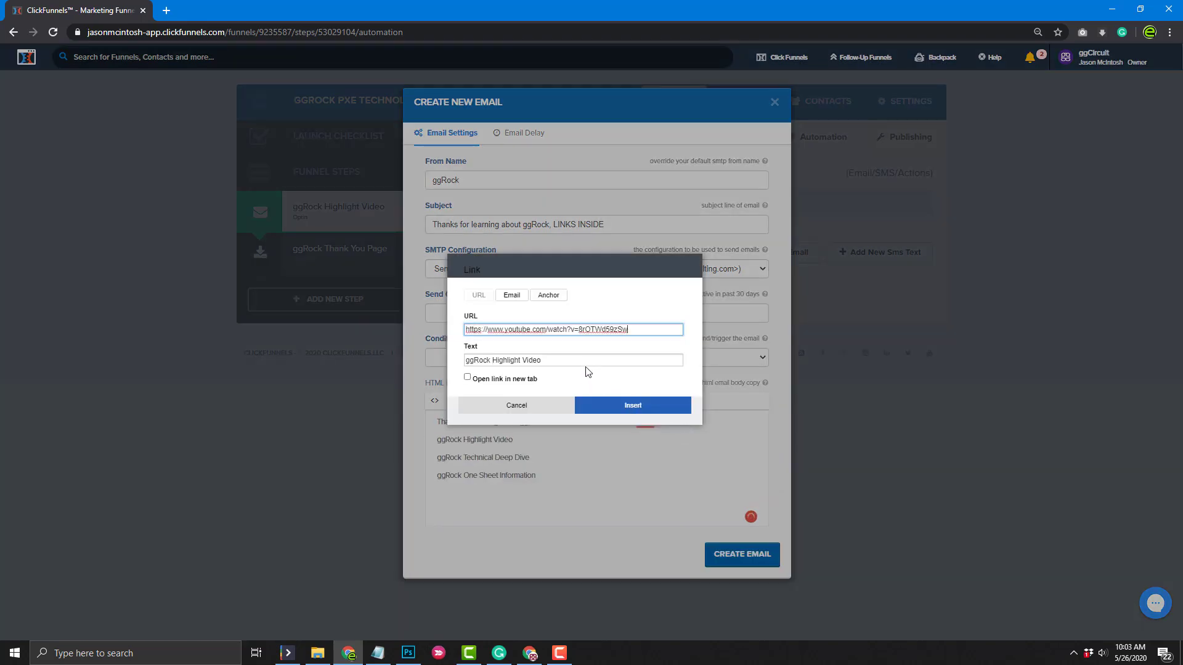
pyautogui.click(467, 378)
pyautogui.click(620, 407)
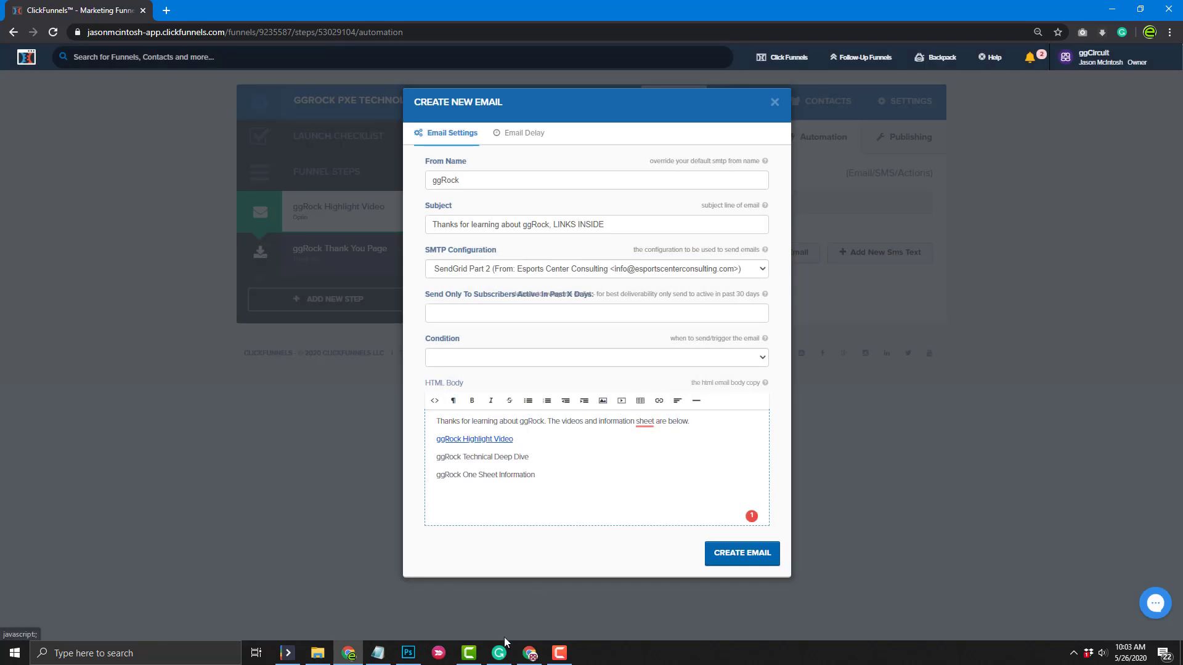
# Link the ggRock Technical Deep Dive line to its YouTube URL, opening in a new tab
pyautogui.click(378, 653)
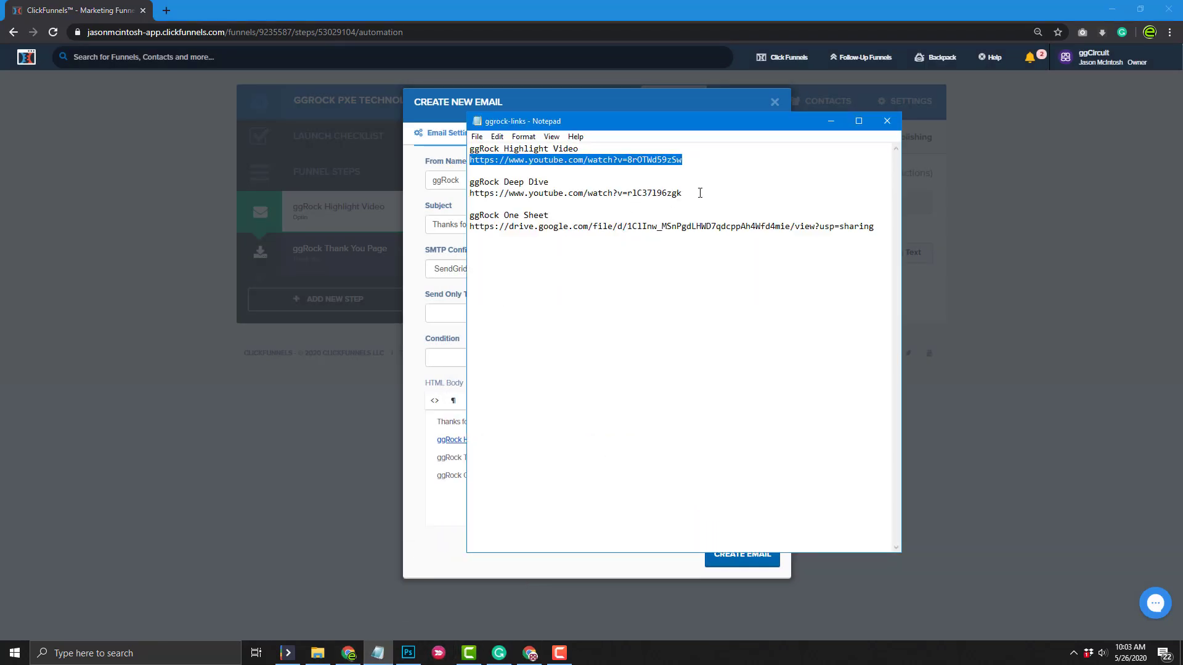
pyautogui.moveTo(700, 193); pyautogui.dragTo(465, 193)
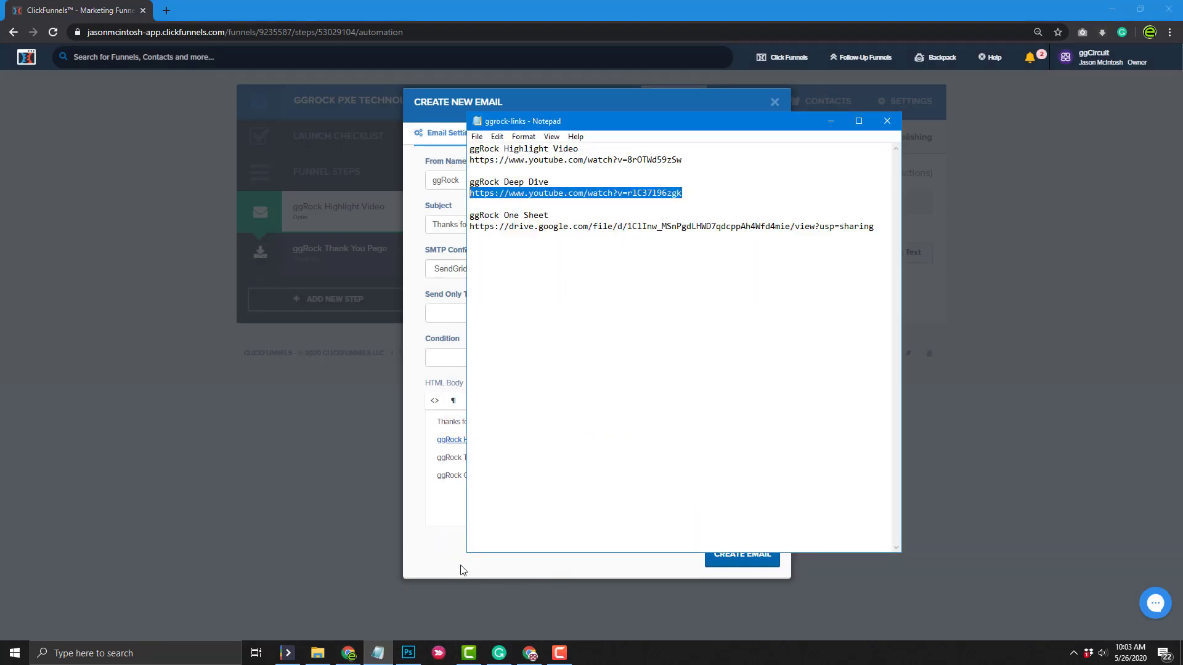
pyautogui.click(436, 550)
pyautogui.moveTo(529, 457); pyautogui.dragTo(423, 465)
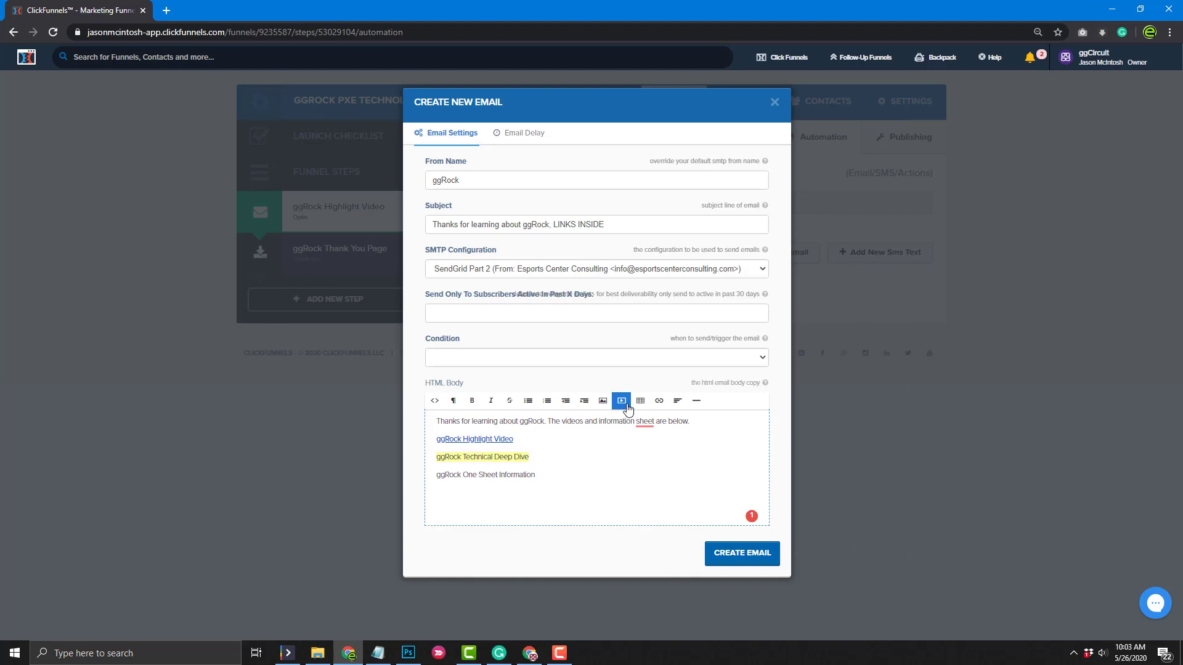
pyautogui.click(659, 400)
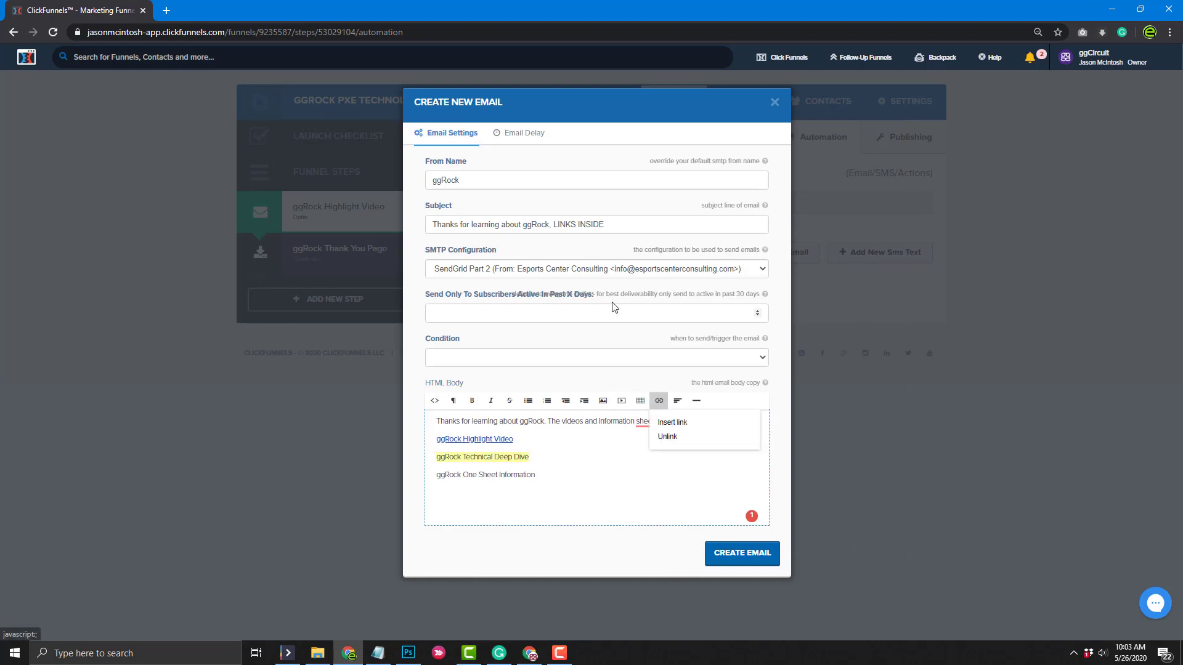
pyautogui.click(672, 423)
pyautogui.write('https://www.youtube.com/watch?v=rlC37I96zgk')
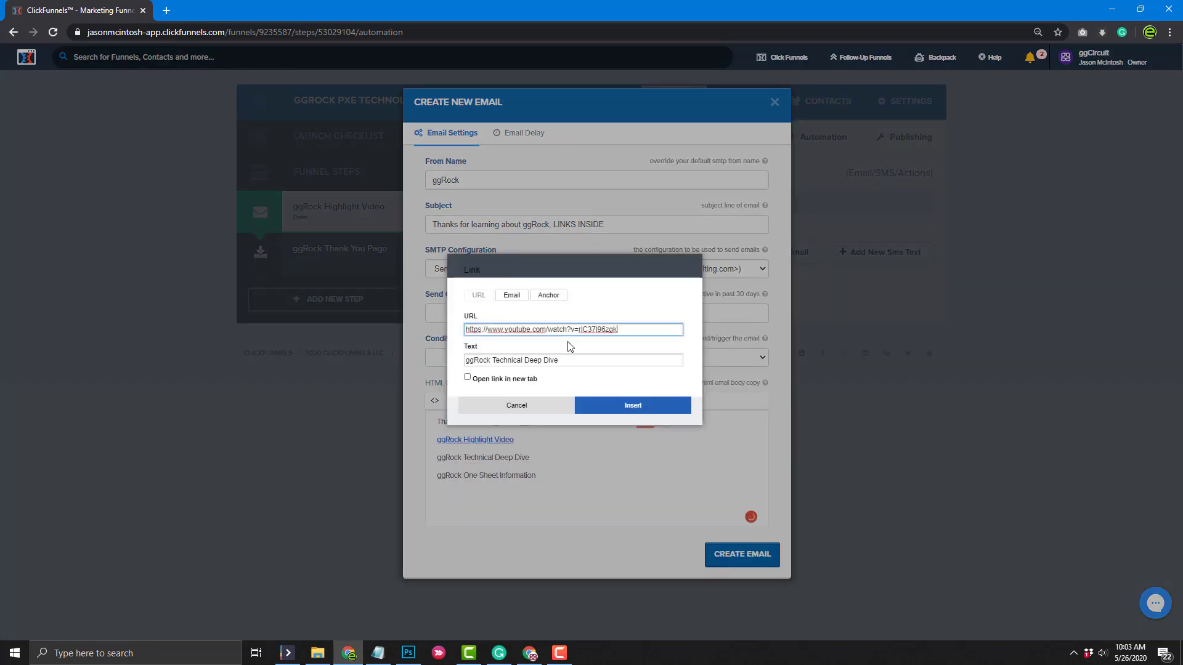
pyautogui.click(512, 378)
pyautogui.click(625, 406)
# Link the ggRock One Sheet Information line to its Google Drive URL
pyautogui.moveTo(377, 653)
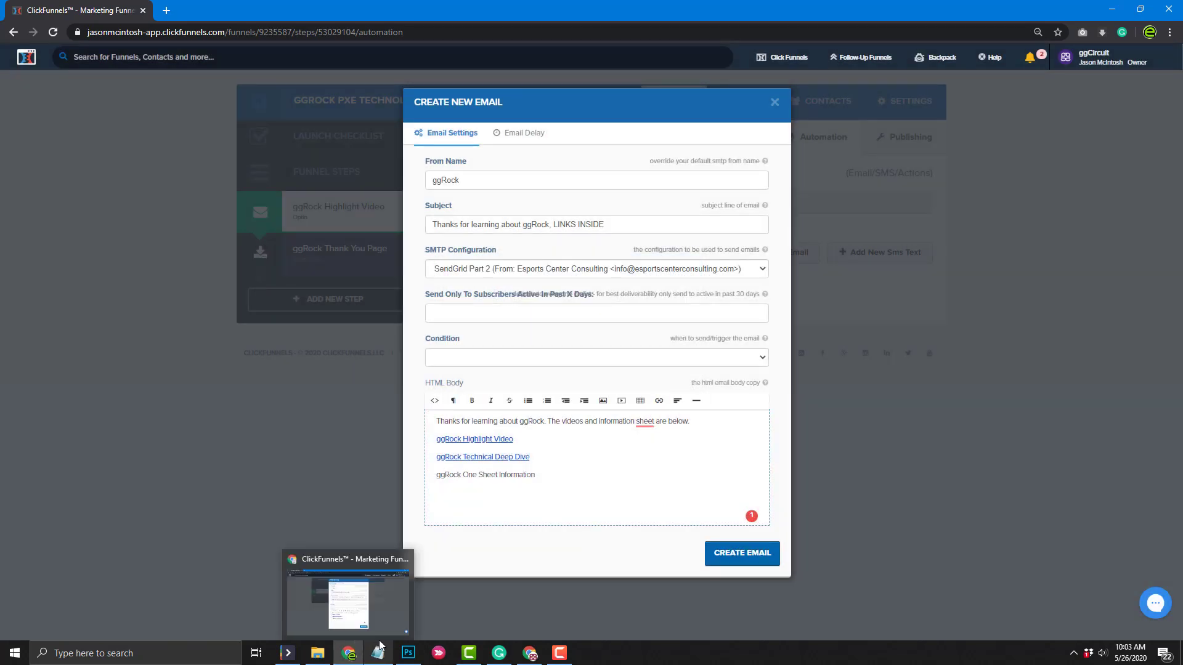
pyautogui.click(386, 616)
pyautogui.click(653, 226)
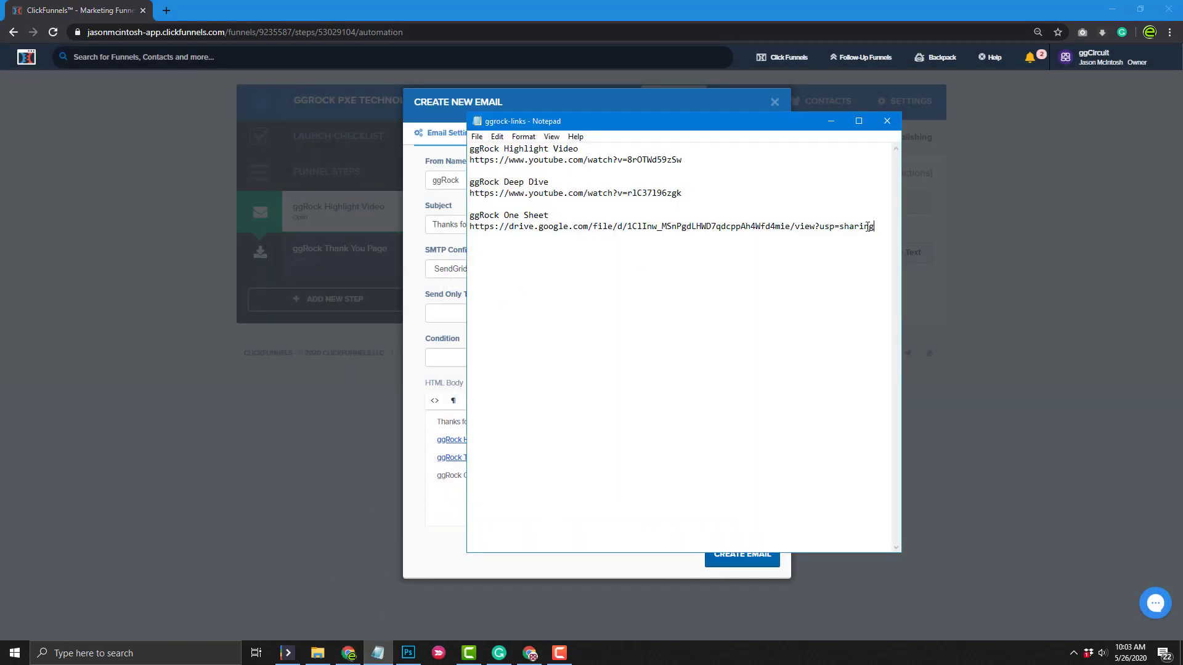
pyautogui.moveTo(876, 227); pyautogui.dragTo(466, 229)
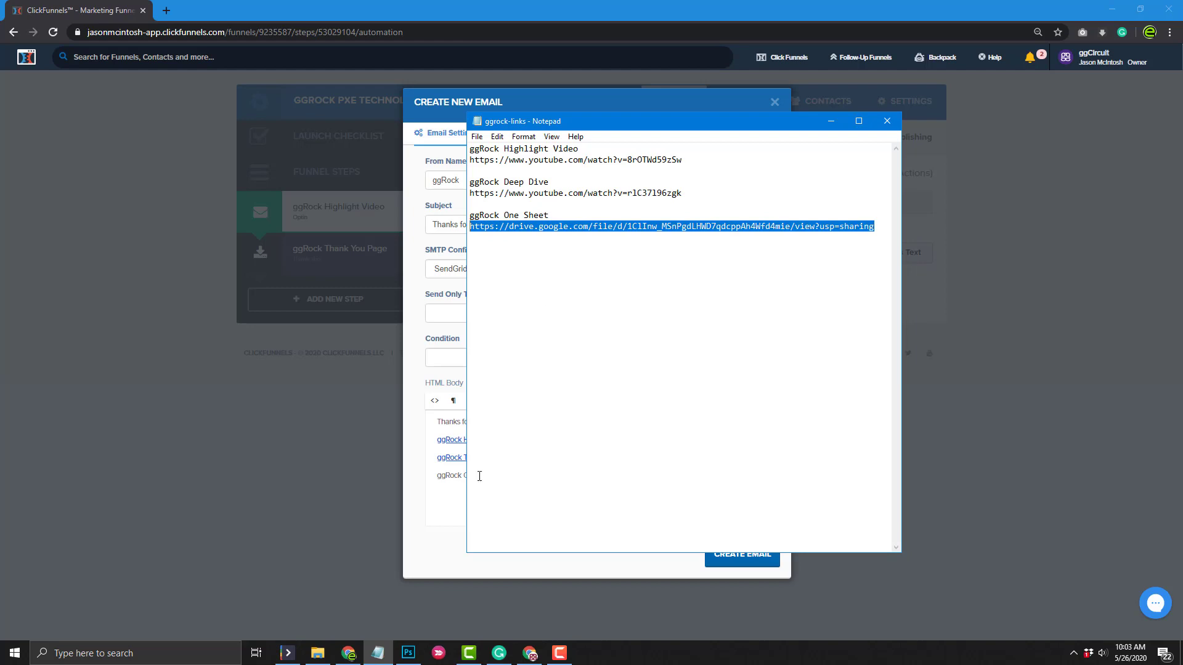
pyautogui.hotkey('alt', 'Tab')
pyautogui.moveTo(536, 474); pyautogui.dragTo(435, 478)
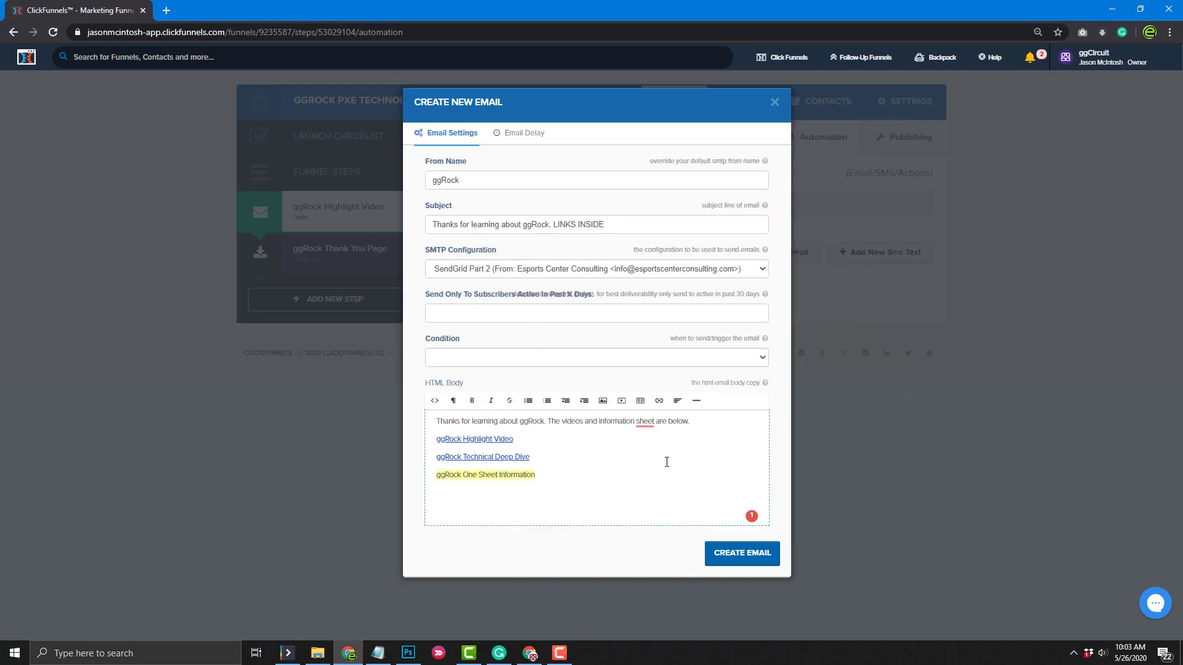
pyautogui.click(658, 401)
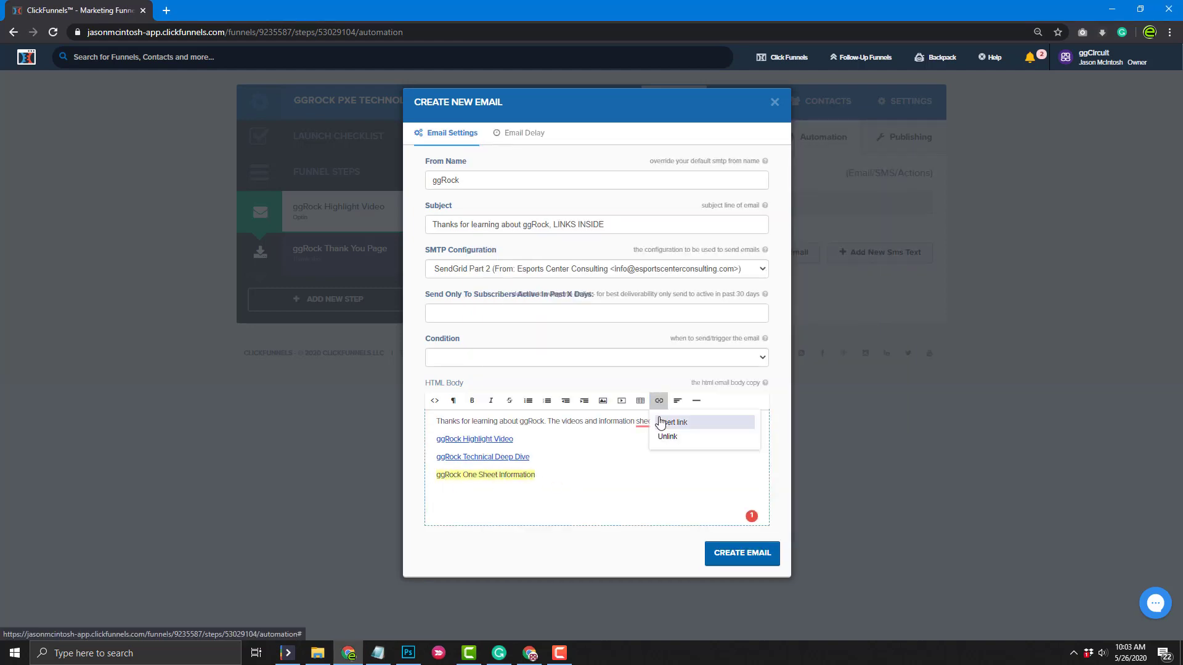
pyautogui.click(671, 422)
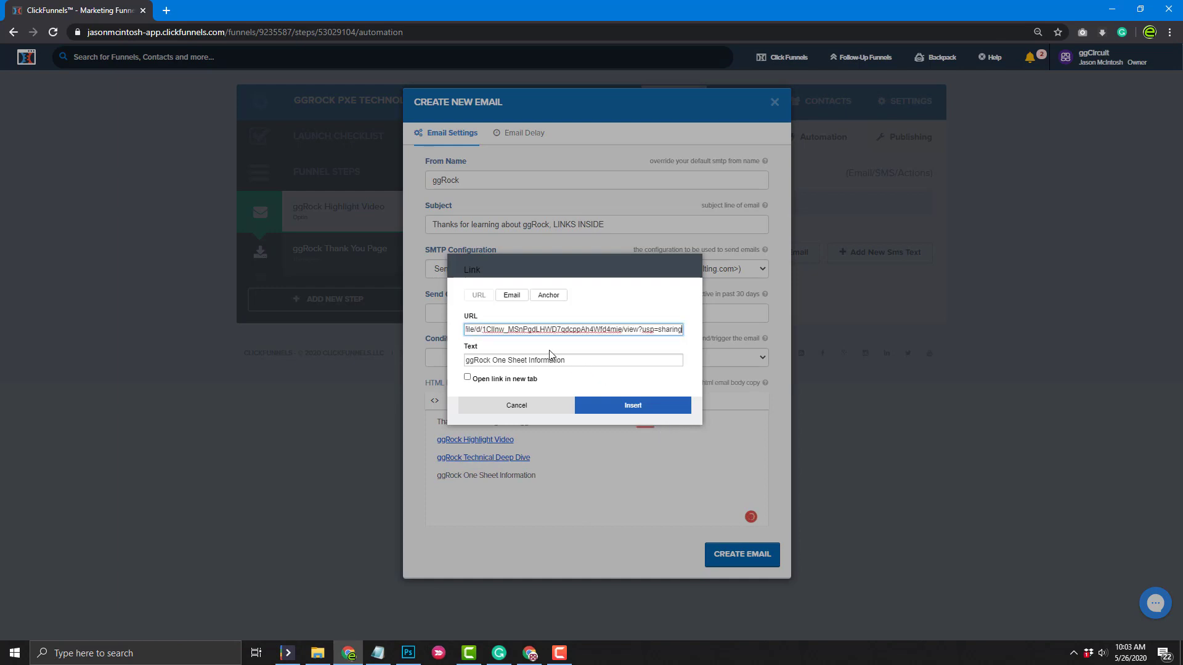
pyautogui.click(633, 412)
pyautogui.click(695, 421)
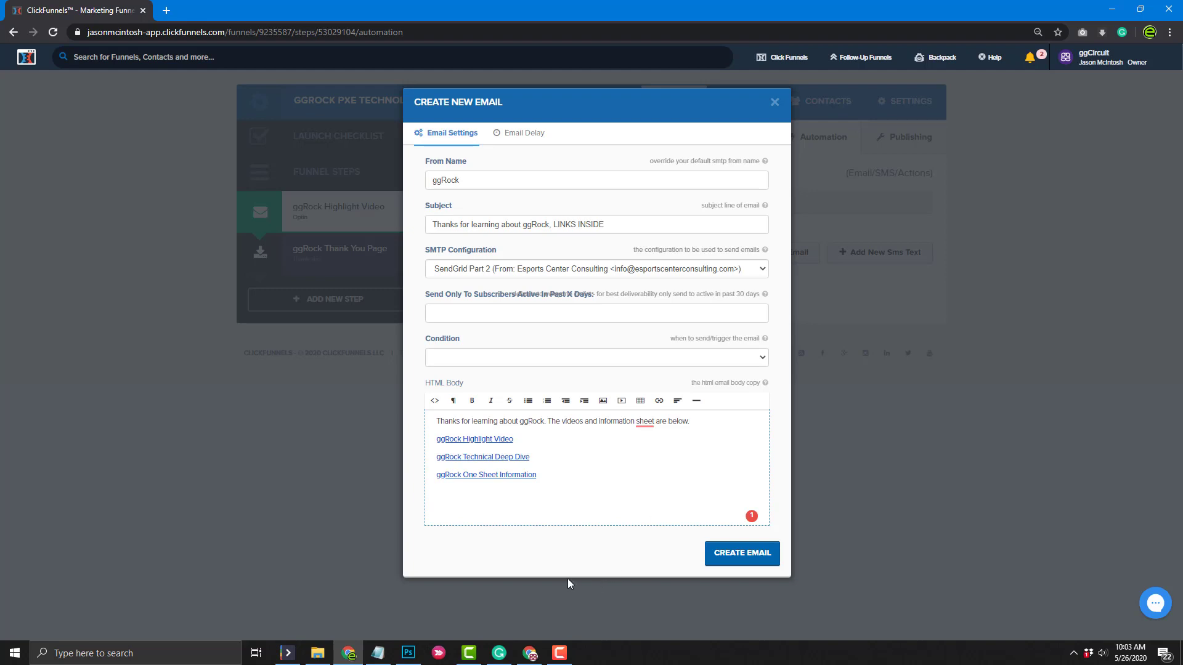
# Set the email's send condition to 'everyone' and create the email
pyautogui.click(728, 563)
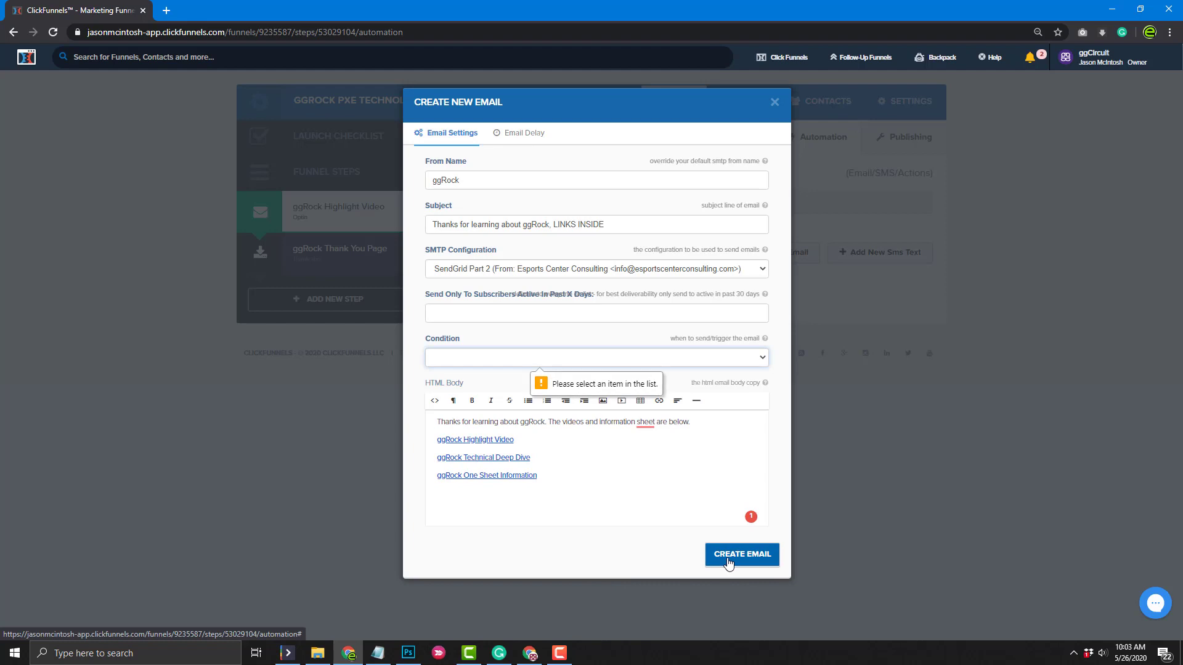
pyautogui.click(453, 361)
pyautogui.click(457, 386)
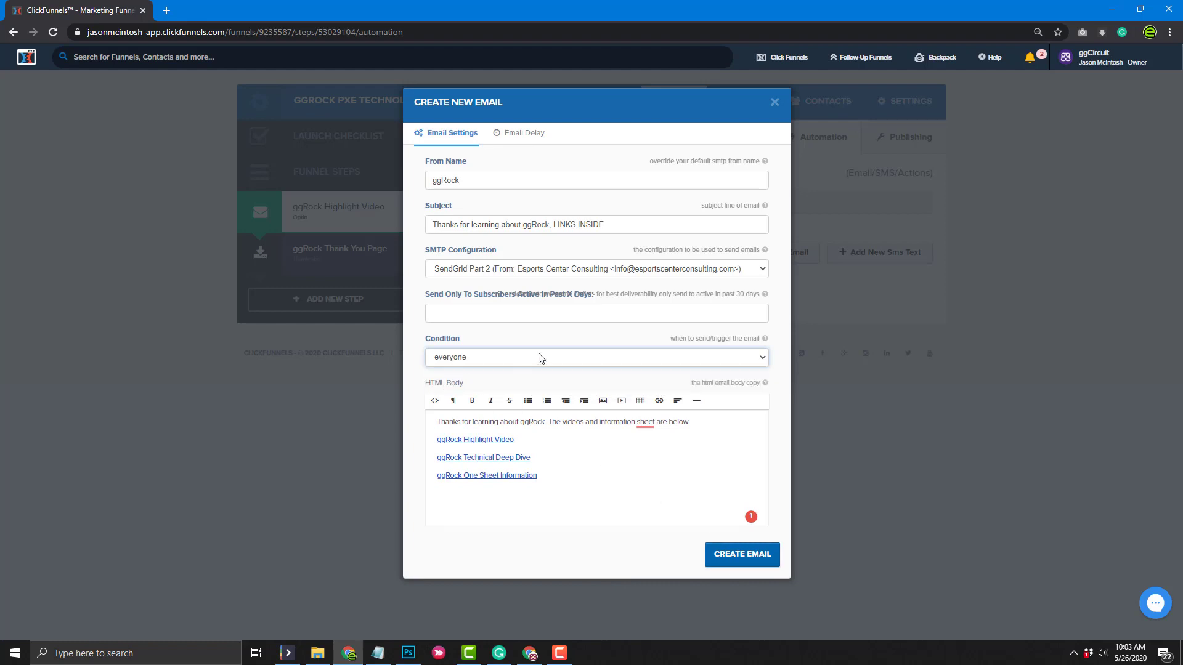
pyautogui.click(746, 563)
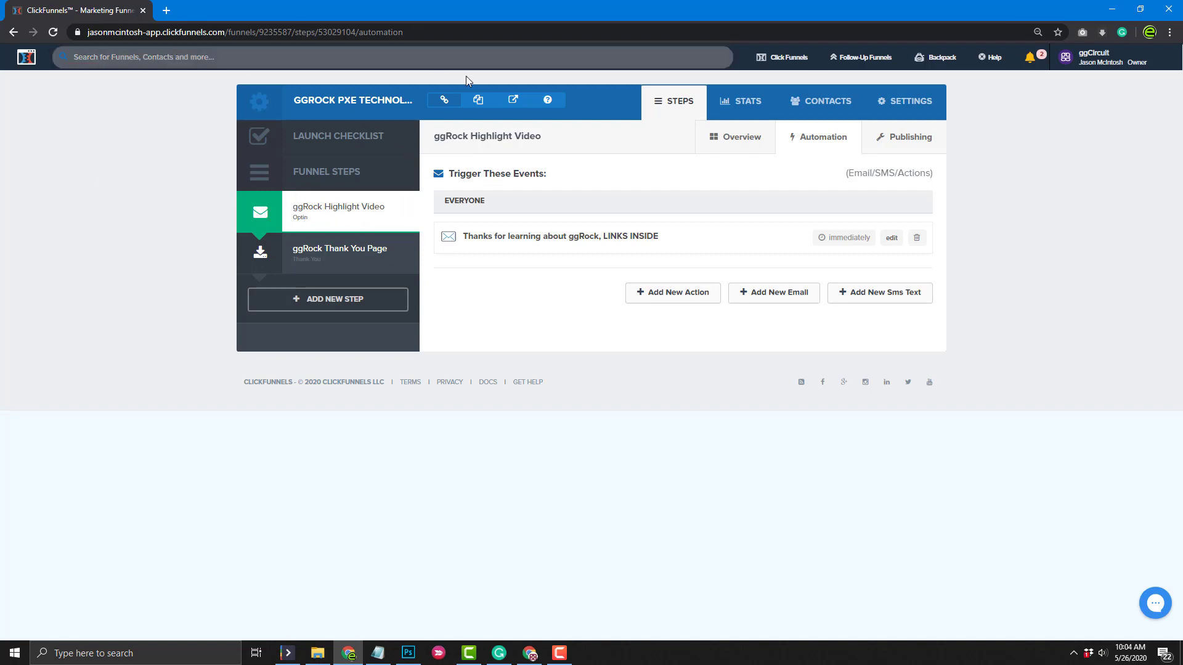
# Open the live ggRock landing page, fill the opt-in e-mail and preview the intro video
pyautogui.click(514, 102)
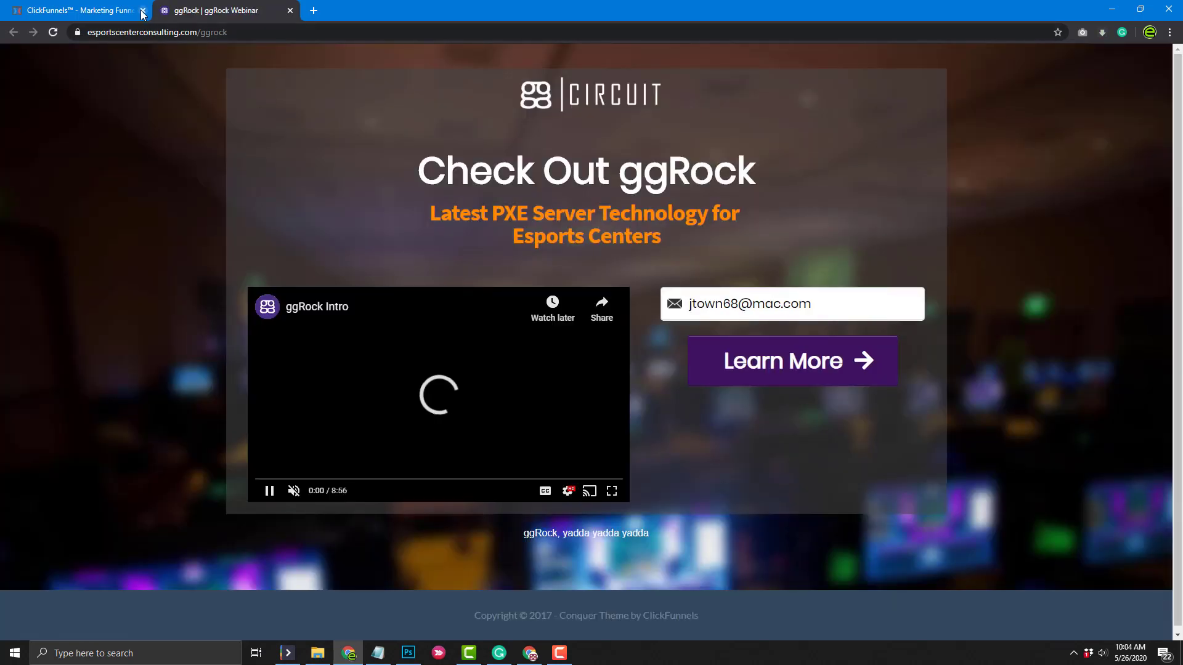
pyautogui.click(142, 10)
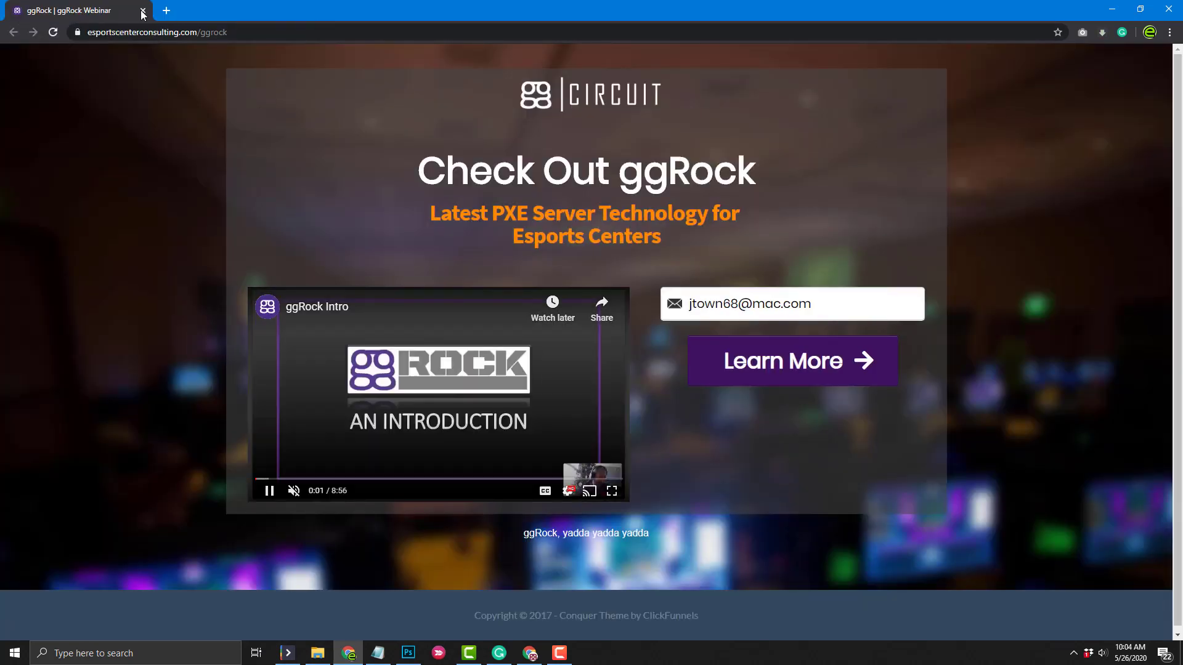
pyautogui.click(731, 303)
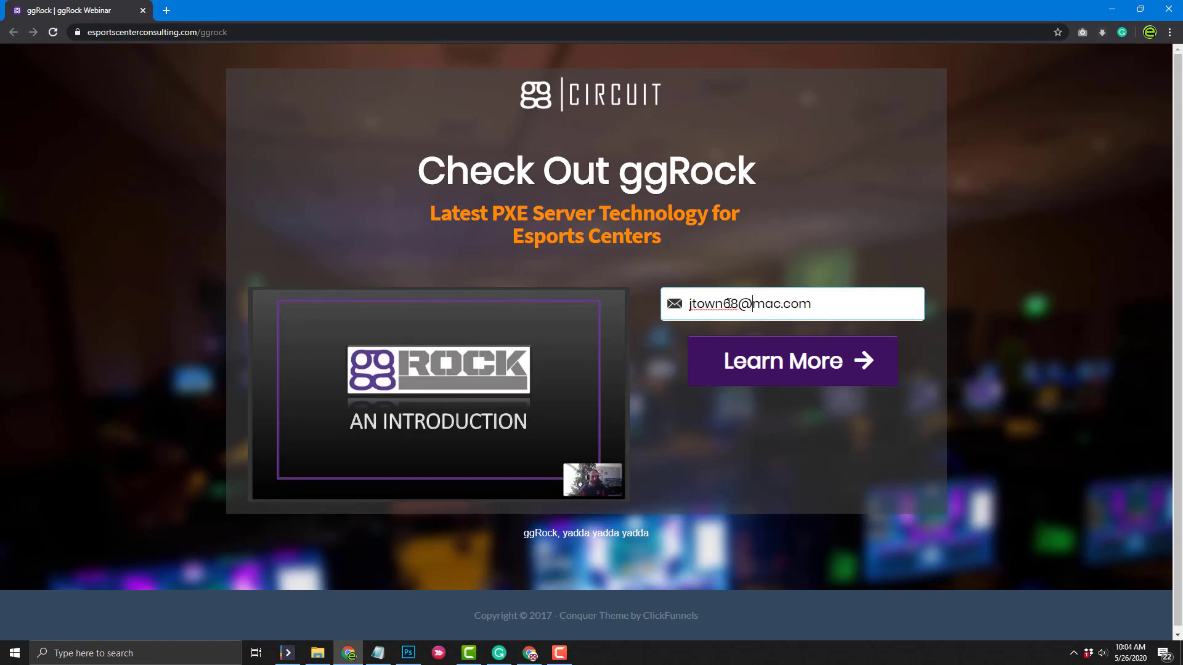
pyautogui.click(841, 305)
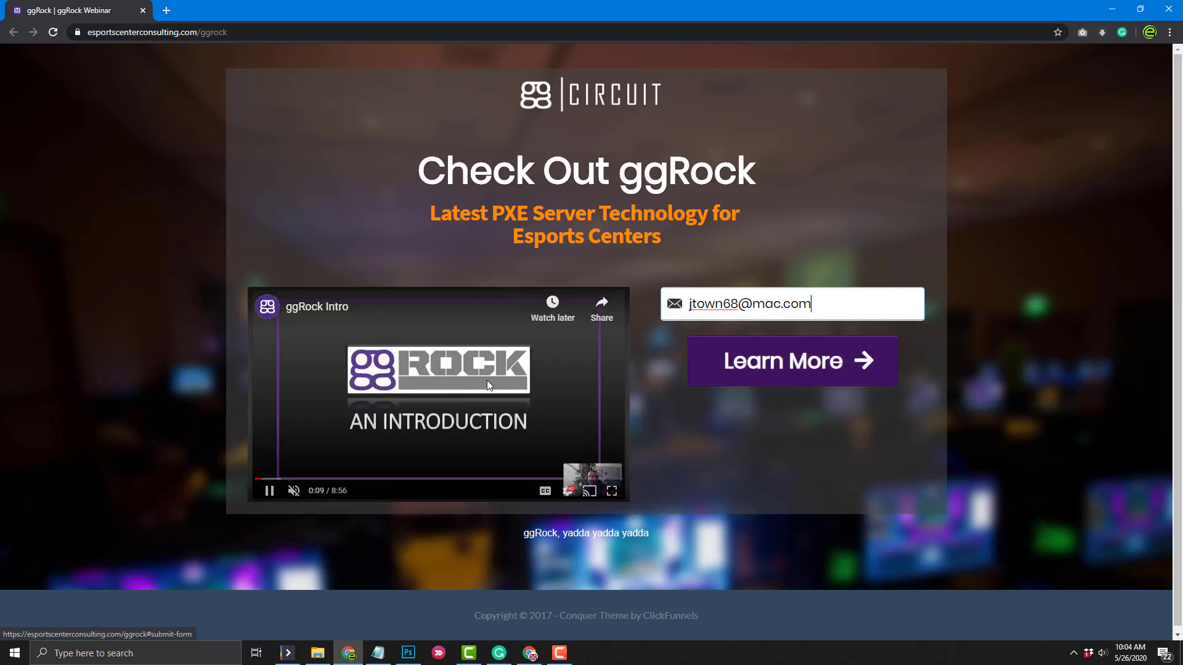
pyautogui.click(270, 490)
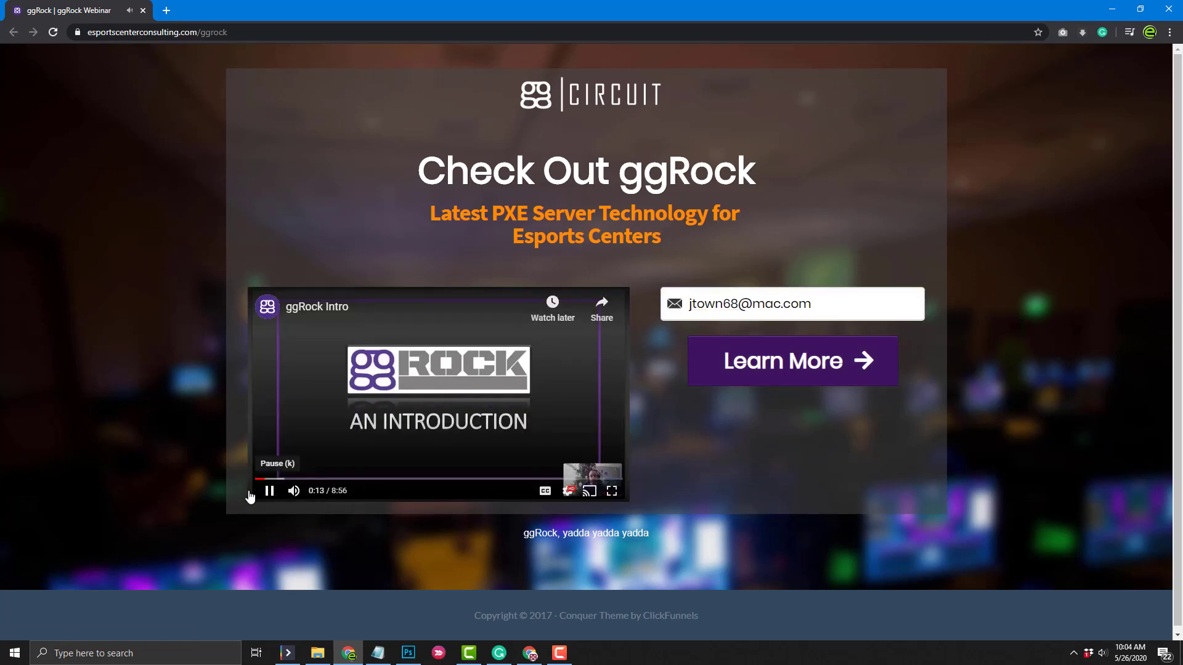
pyautogui.click(270, 491)
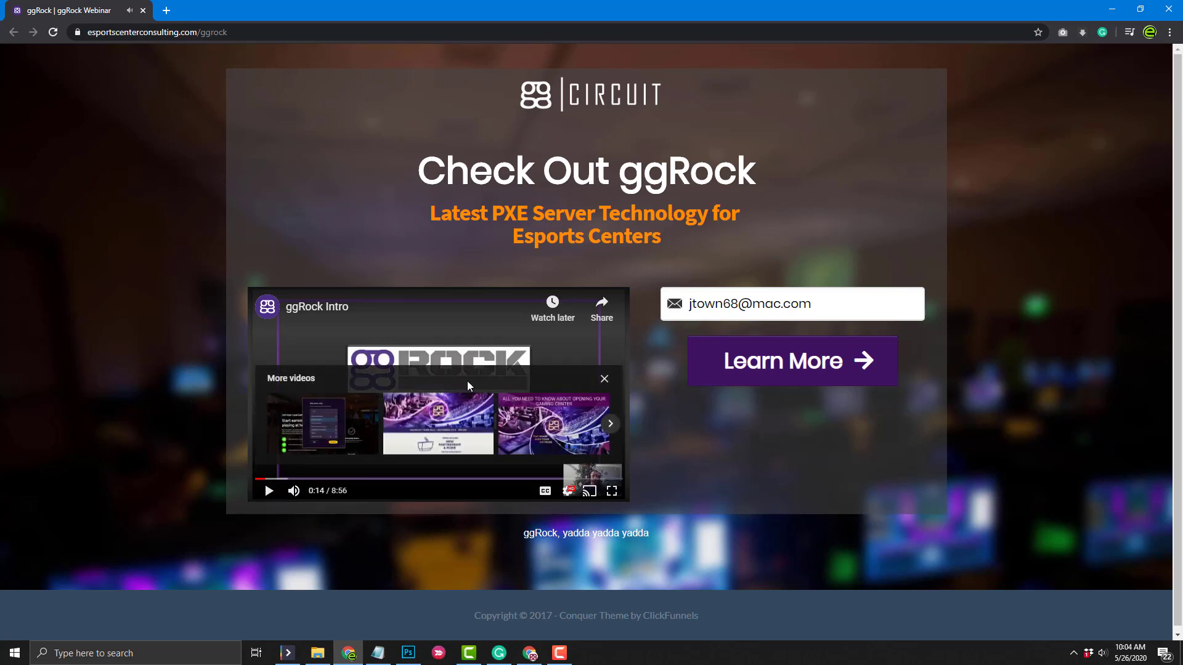
# Submit the opt-in form and check the deep dive video on the thank-you page
pyautogui.click(775, 368)
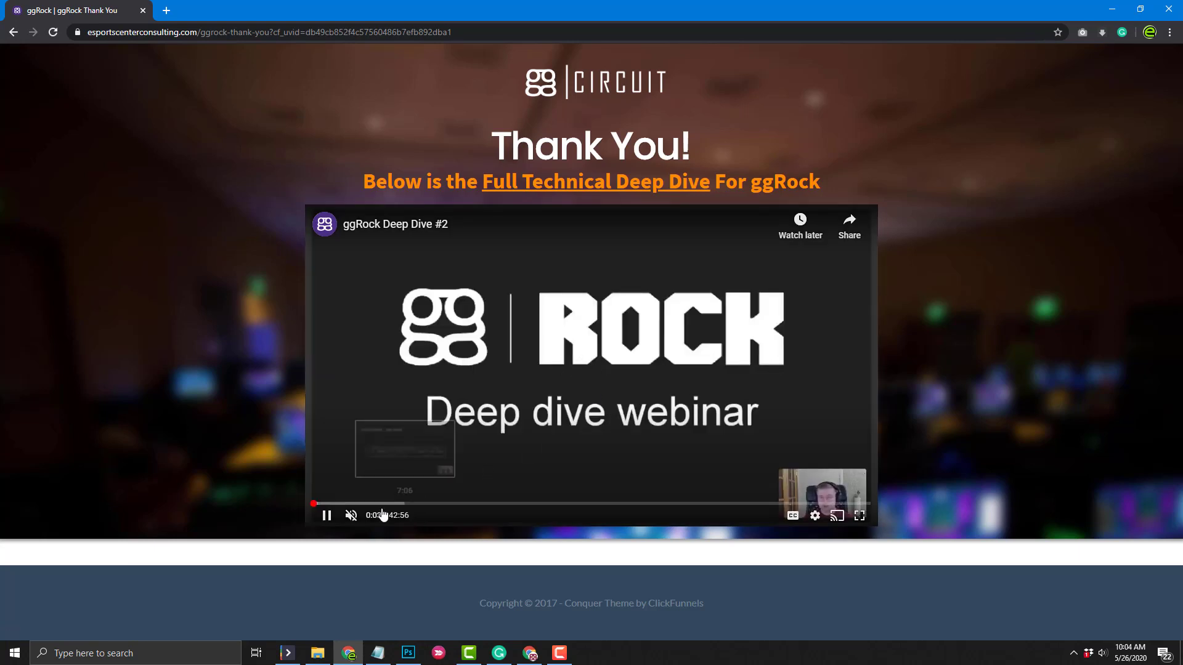
pyautogui.click(350, 516)
pyautogui.click(350, 516)
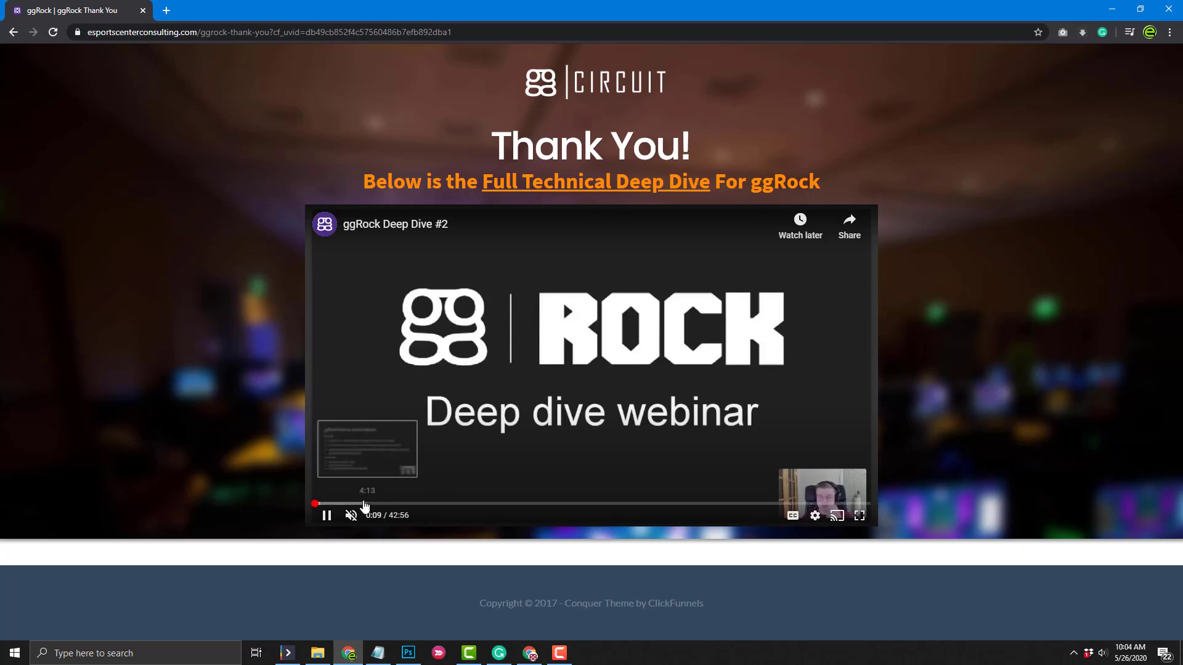
pyautogui.click(326, 516)
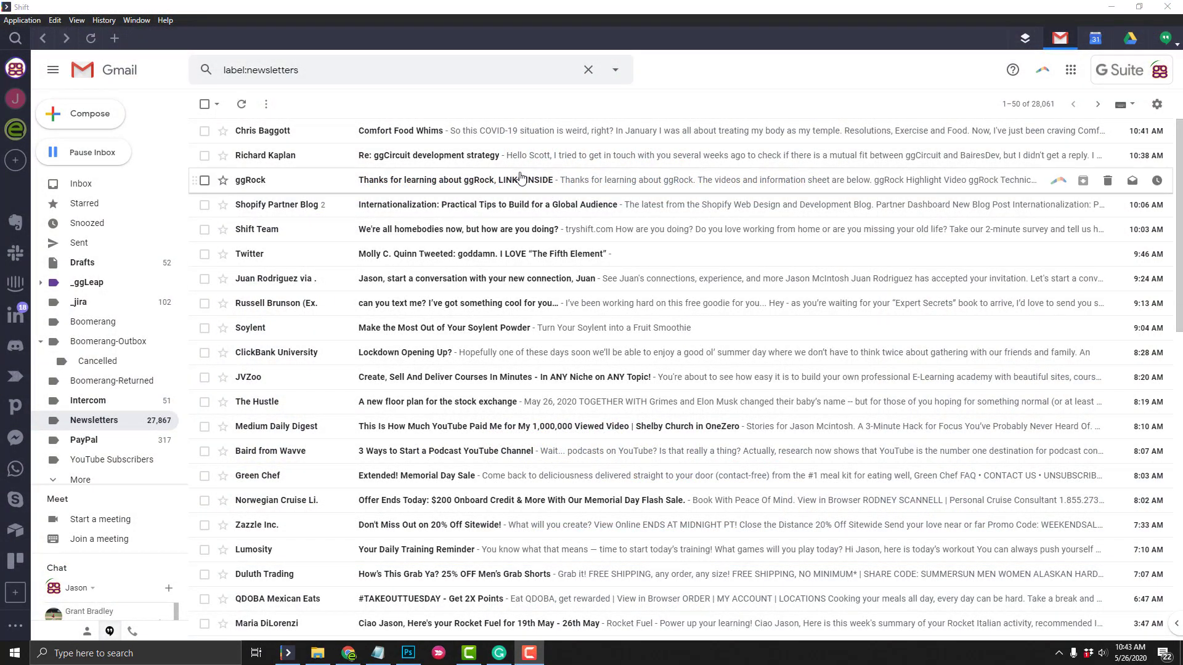
# Open the ggRock follow-up email in Gmail and follow its One Sheet Information link to the PDF
pyautogui.click(489, 184)
pyautogui.click(488, 181)
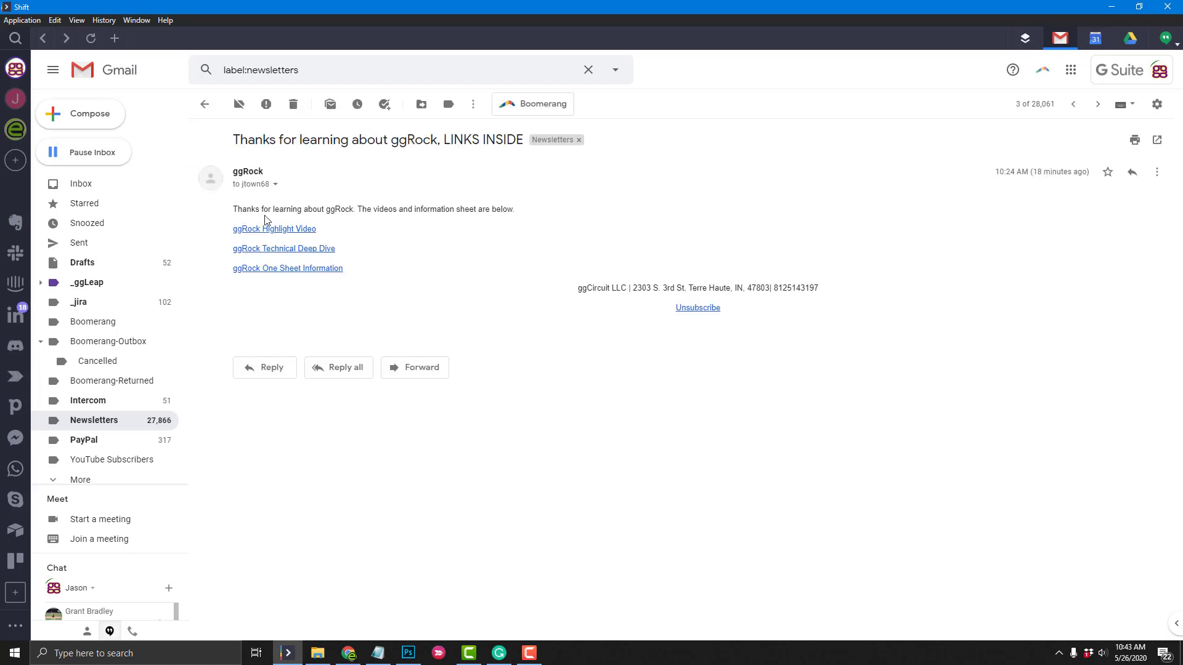
pyautogui.click(314, 270)
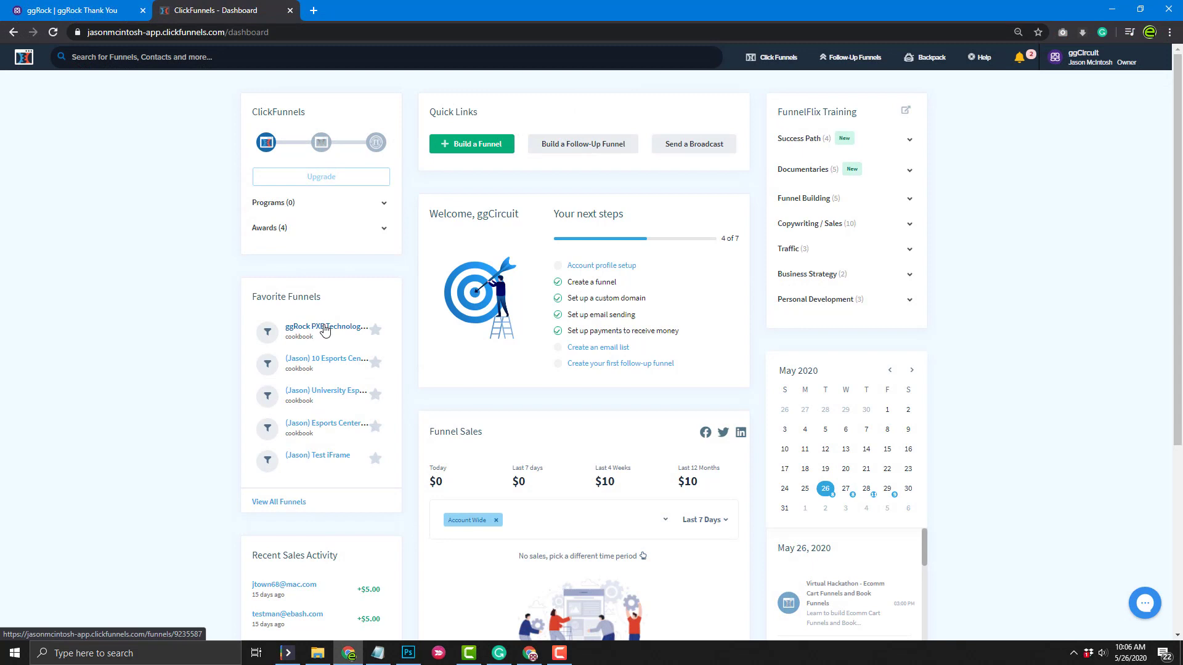
pyautogui.click(325, 331)
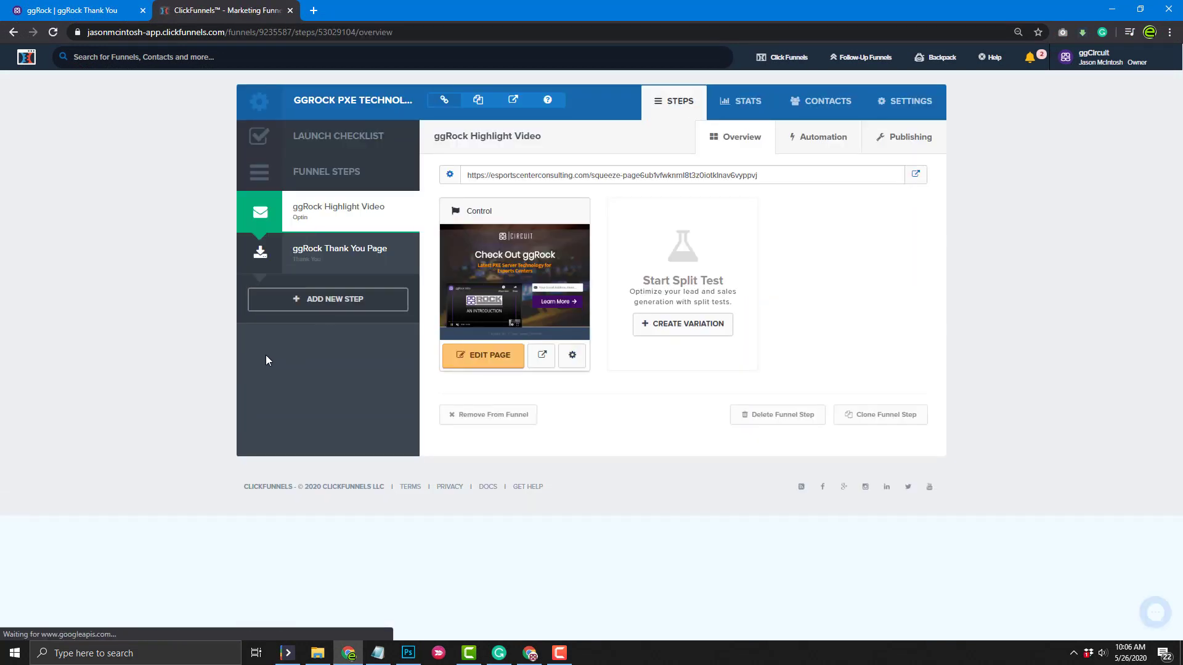
# Show the ggRock PXE Technology funnel's contacts list to confirm the test sign-up
pyautogui.click(824, 106)
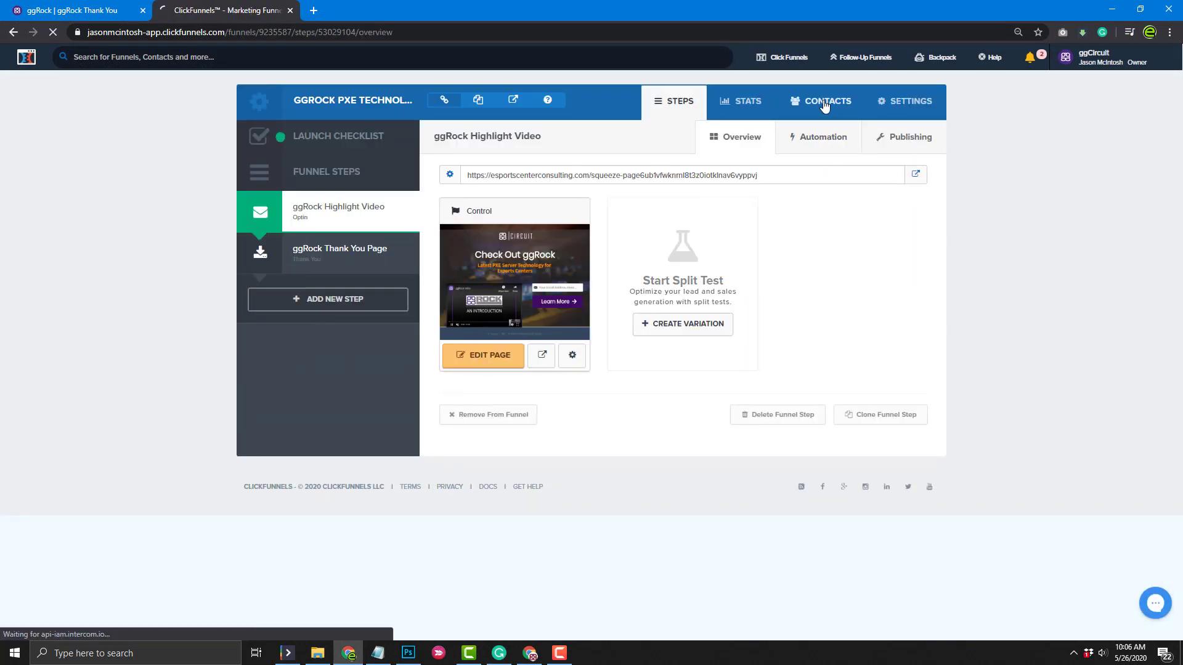